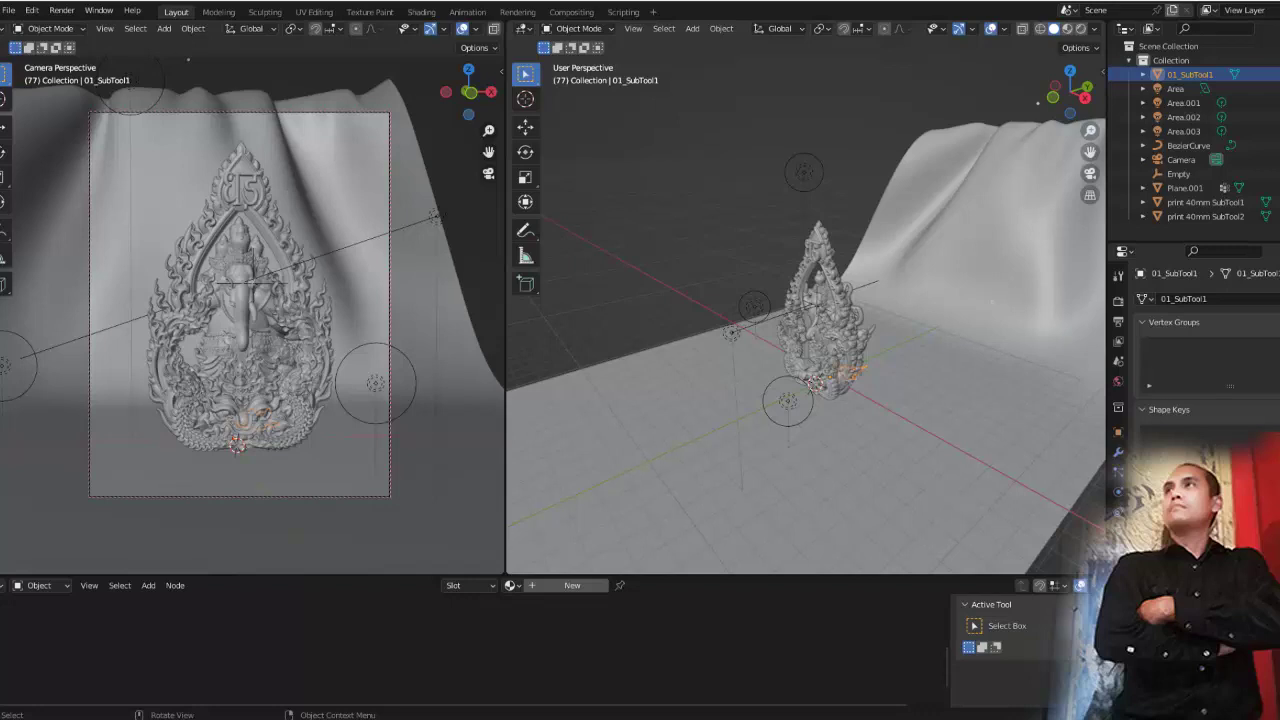
# Hide print 40mm SubTool1 (ornate frame) and print 40mm SubTool2 (large Ganesha figure)
pyautogui.click(1205, 202)
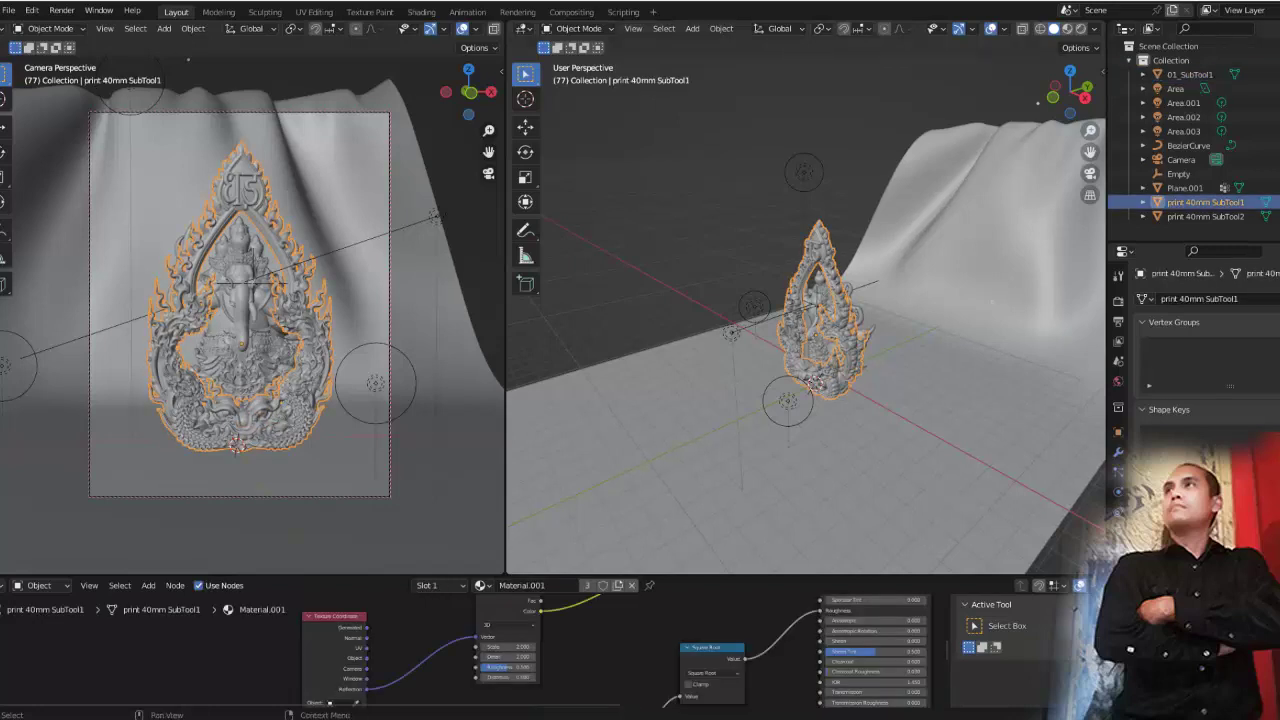
pyautogui.press('h')
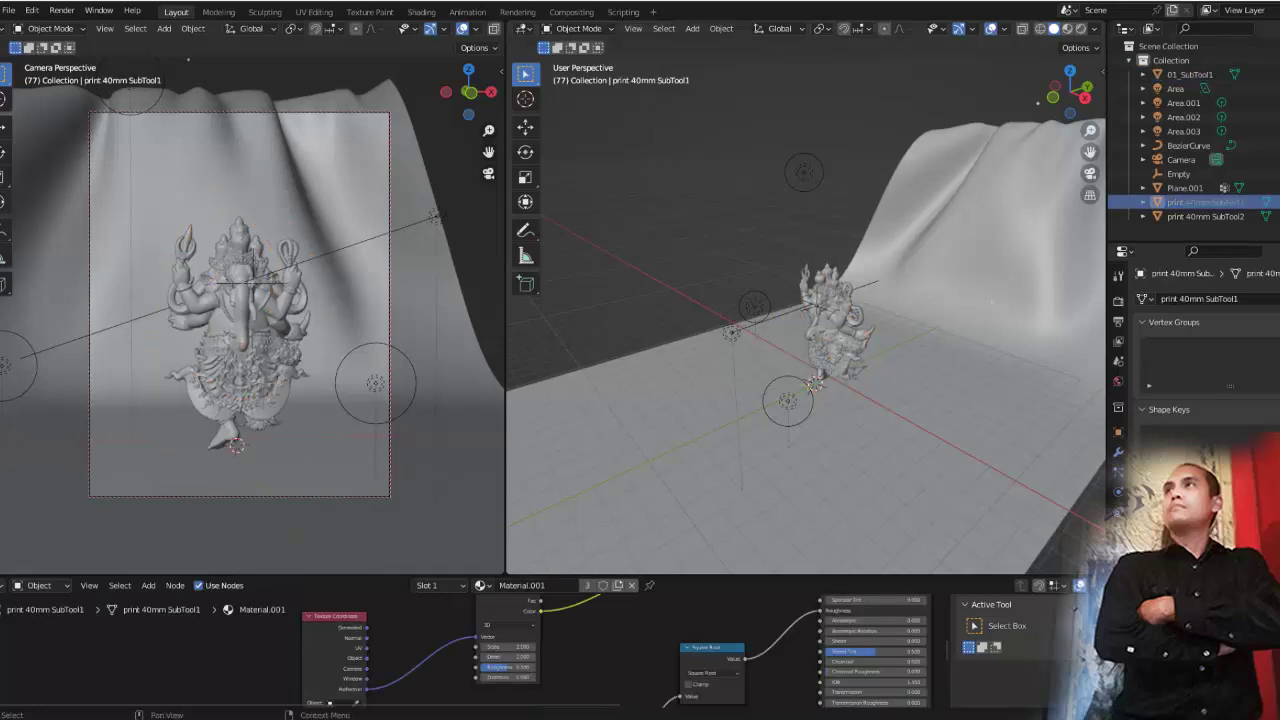
pyautogui.click(255, 283)
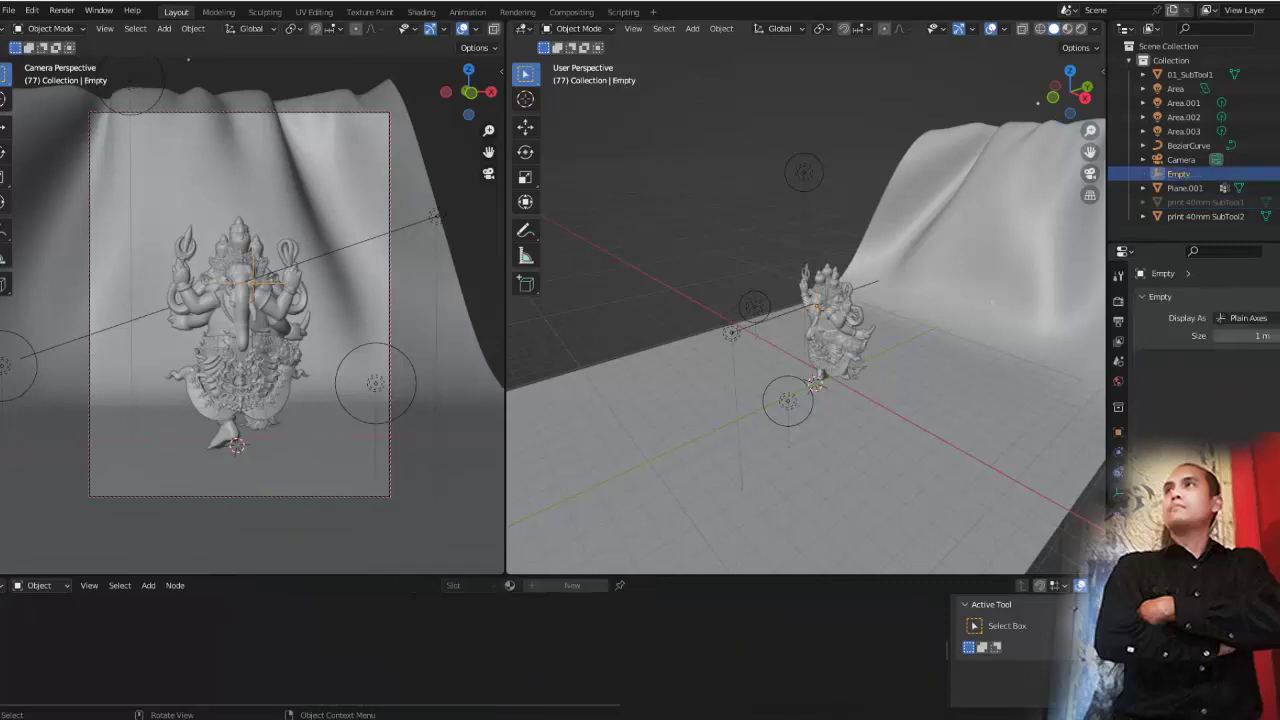
pyautogui.click(255, 300)
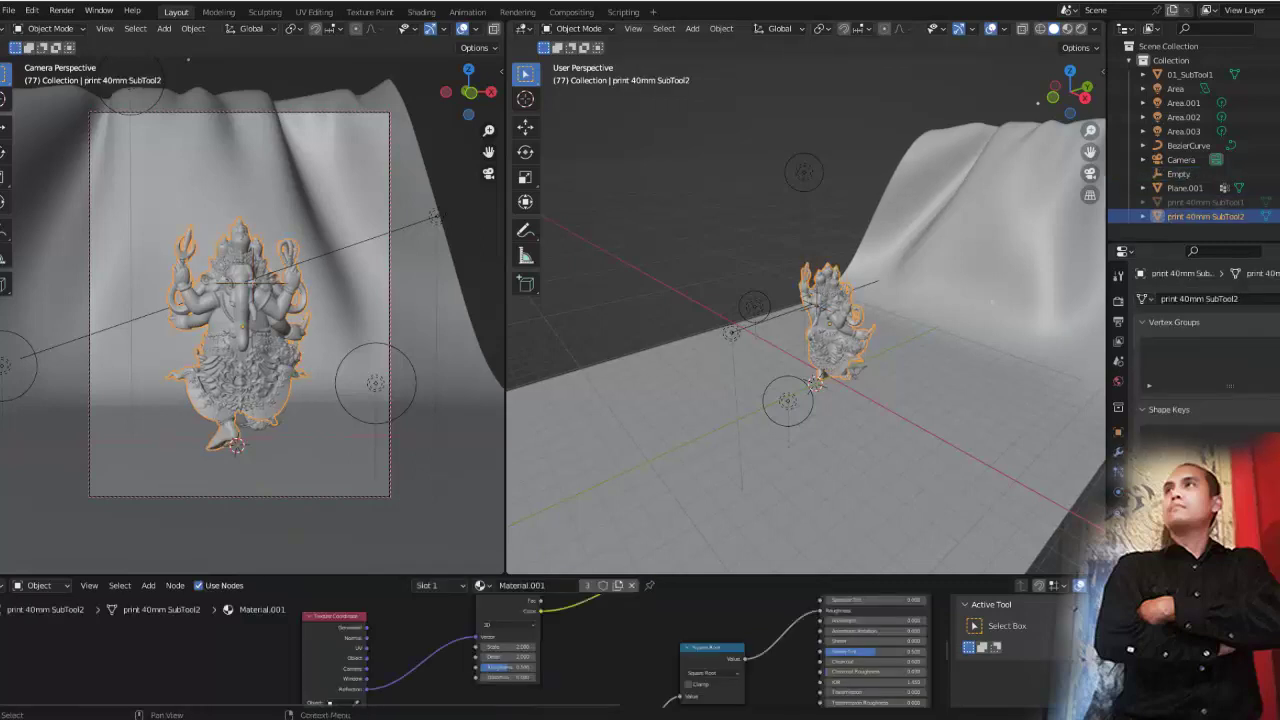
pyautogui.press('h')
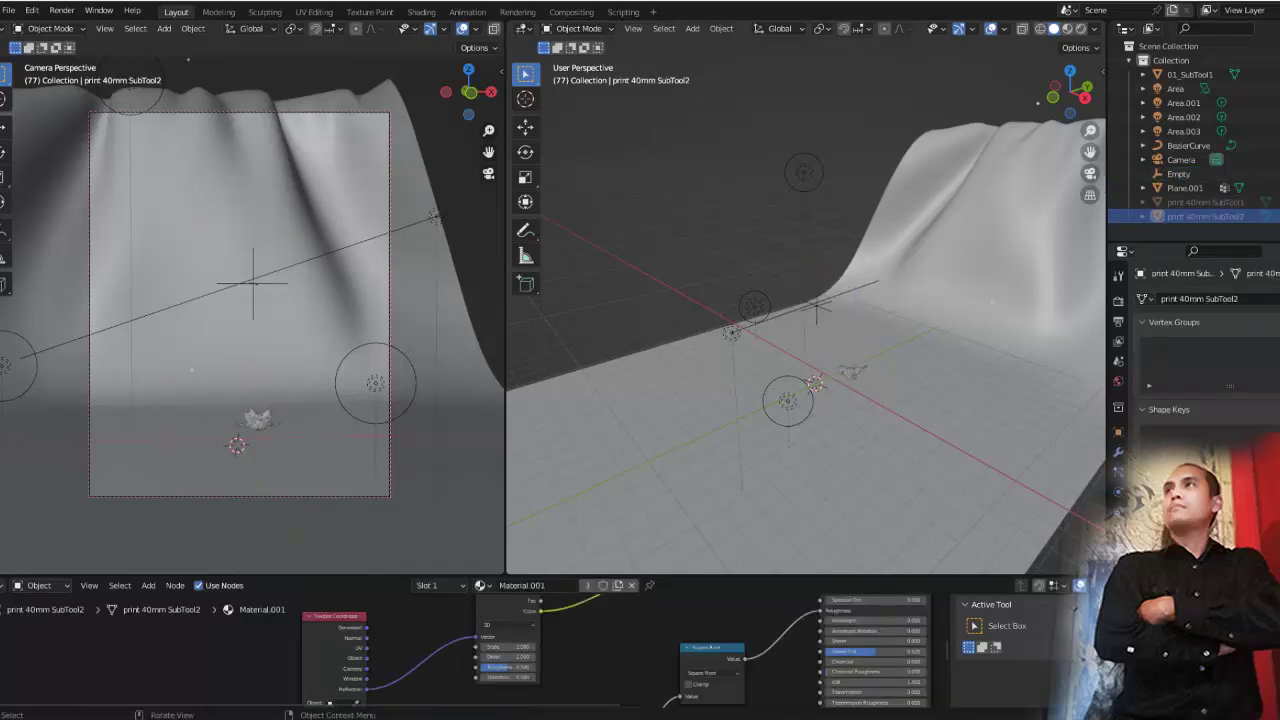
# Inspect the small figurine in the right viewport, select 01_SubTool1, and bring up File > Import
pyautogui.moveTo(805, 320); pyautogui.dragTo(760, 330, button='middle')
pyautogui.click(875, 405)
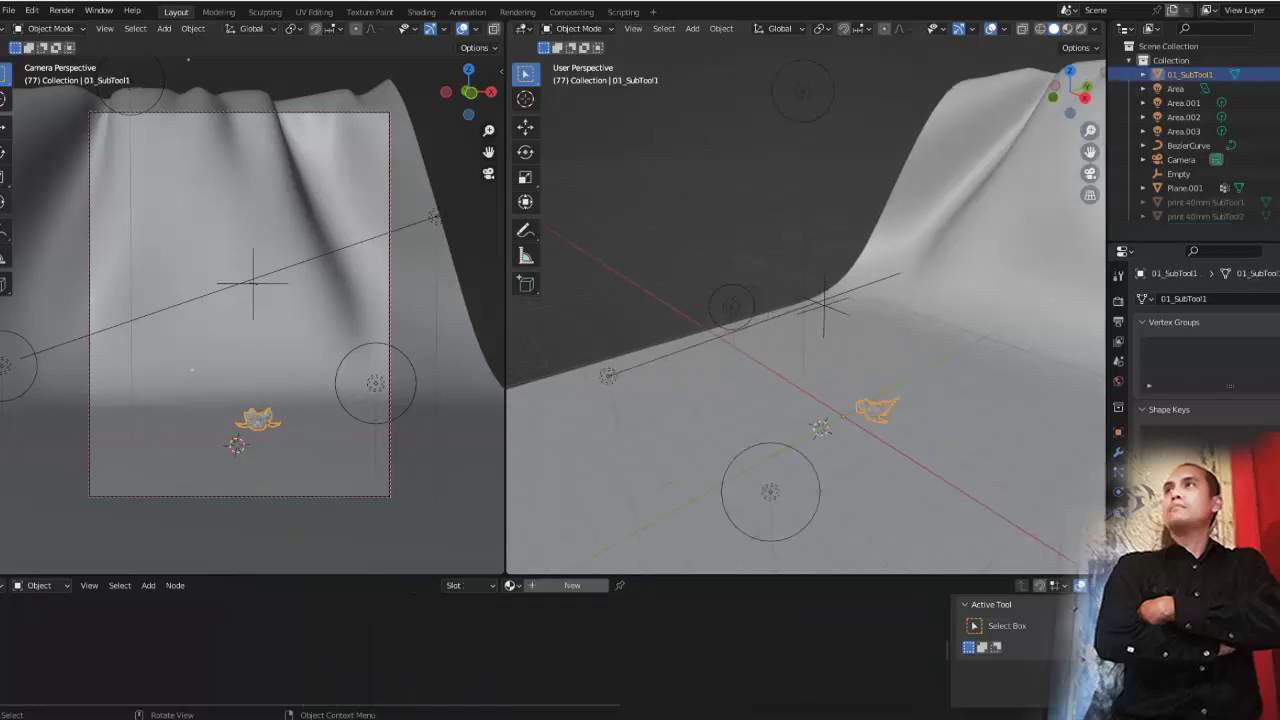
pyautogui.moveTo(875, 405); pyautogui.dragTo(800, 360, button='middle')
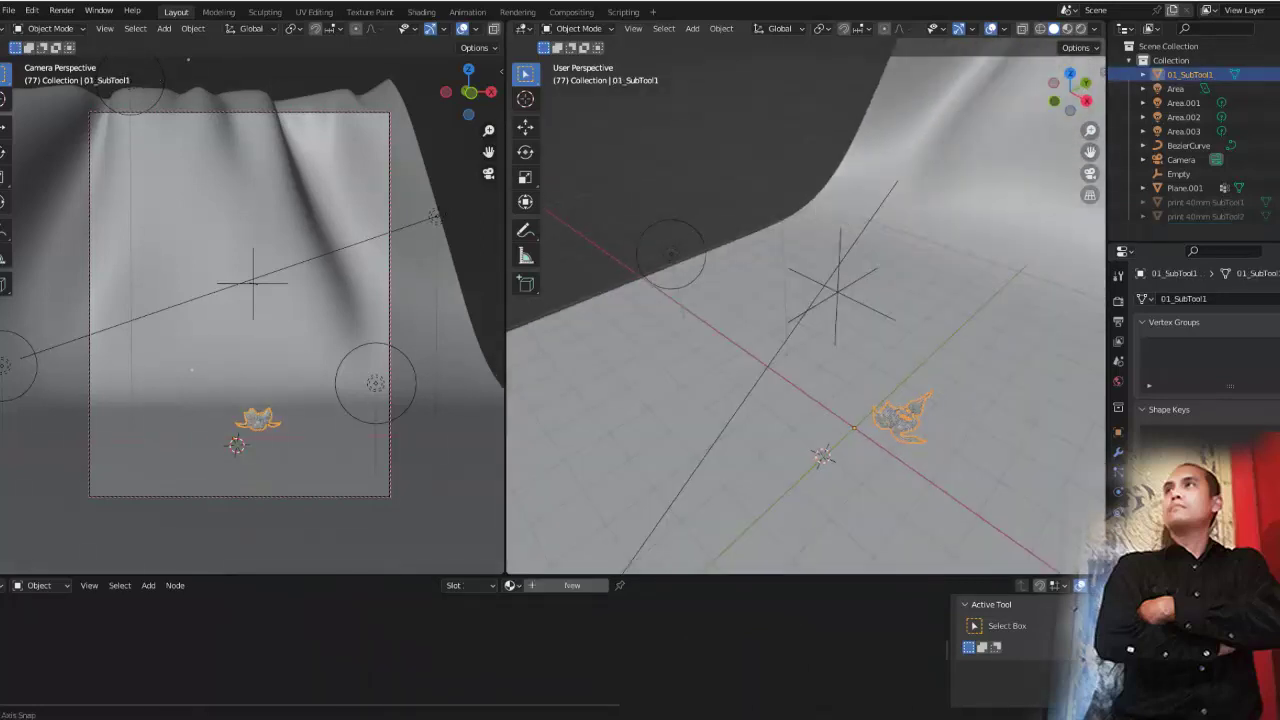
pyautogui.hotkey('alt', 'a')
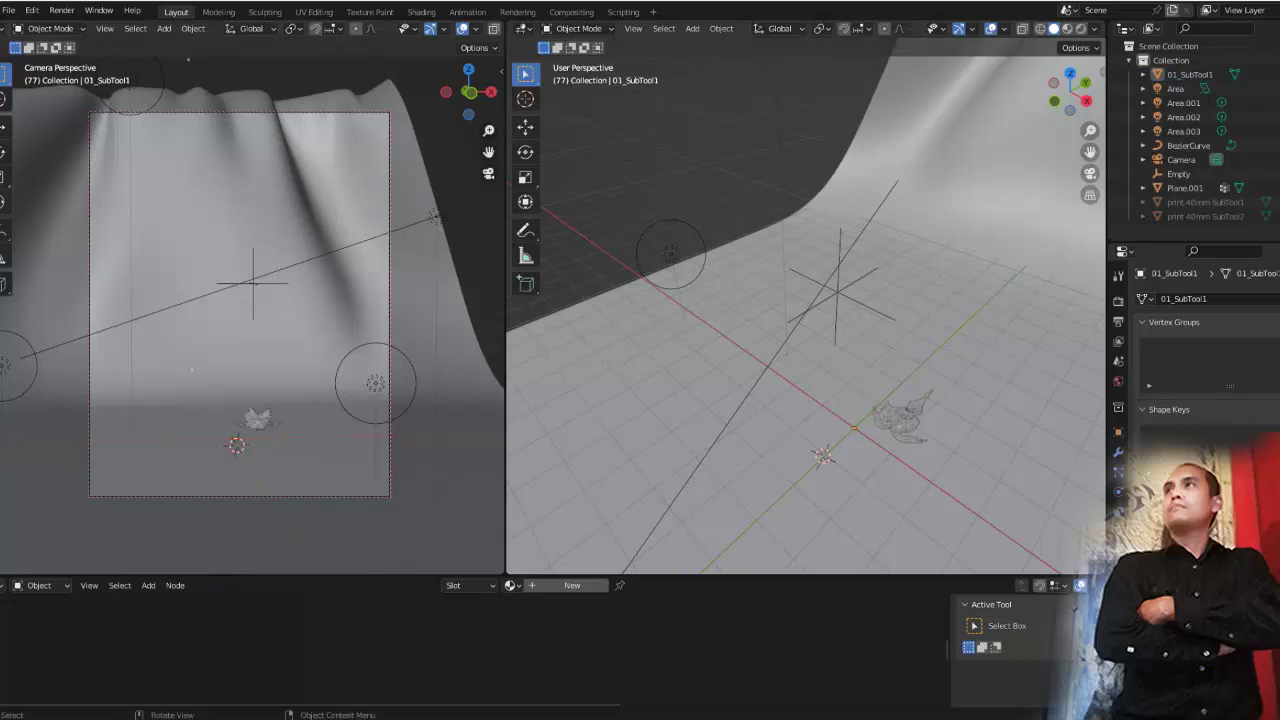
pyautogui.moveTo(800, 360)
pyautogui.mouseDown(button='middle')
pyautogui.moveTo(770, 340)
pyautogui.moveTo(876, 55)
pyautogui.mouseUp(button='middle')
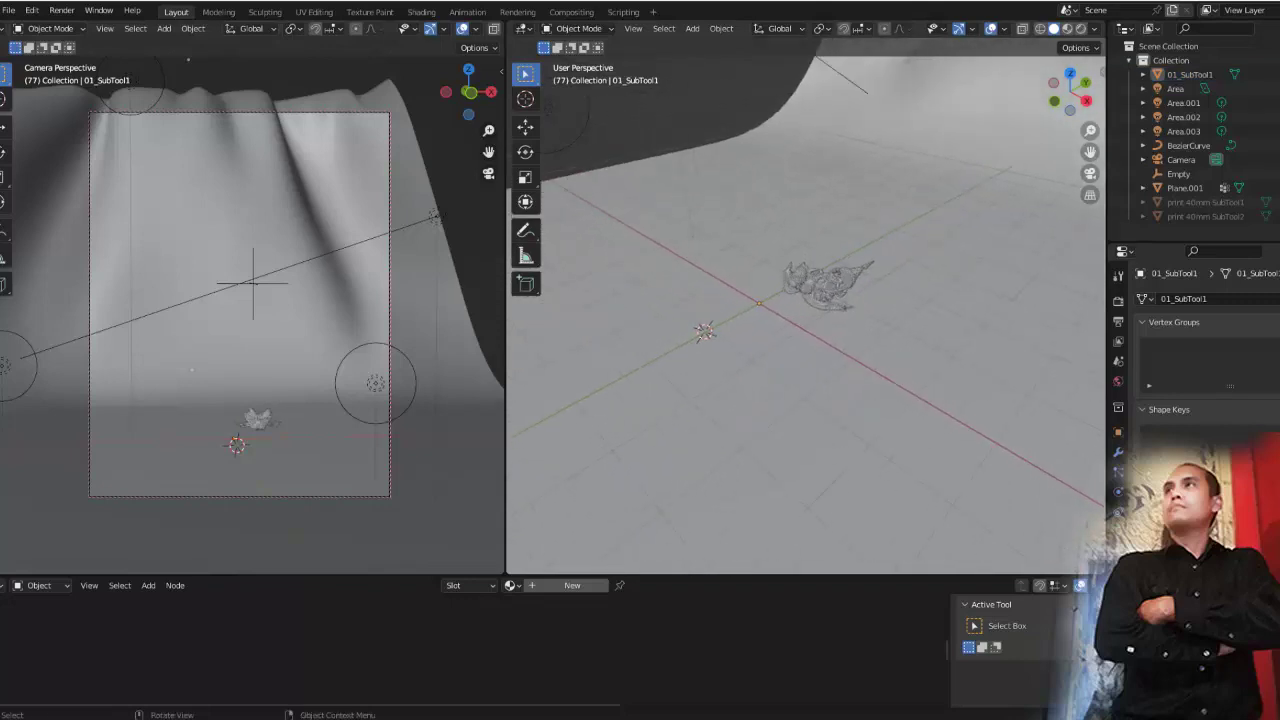
pyautogui.moveTo(800, 400)
pyautogui.keyDown('shift'); pyautogui.mouseDown(button='middle')
pyautogui.moveTo(800, 225)
pyautogui.moveTo(800, 245)
pyautogui.mouseUp(button='middle'); pyautogui.keyUp('shift')
pyautogui.moveTo(800, 300); pyautogui.dragTo(860, 300, button='middle')
pyautogui.click(830, 170)
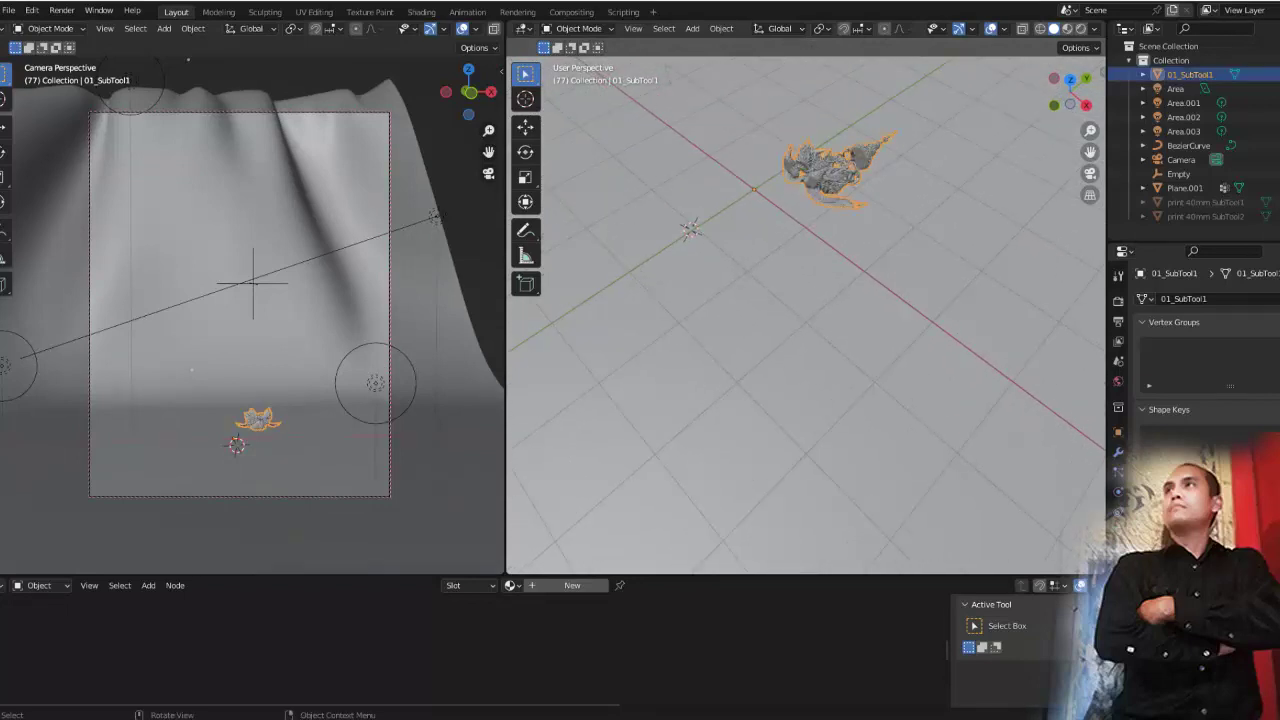
pyautogui.click(8, 10)
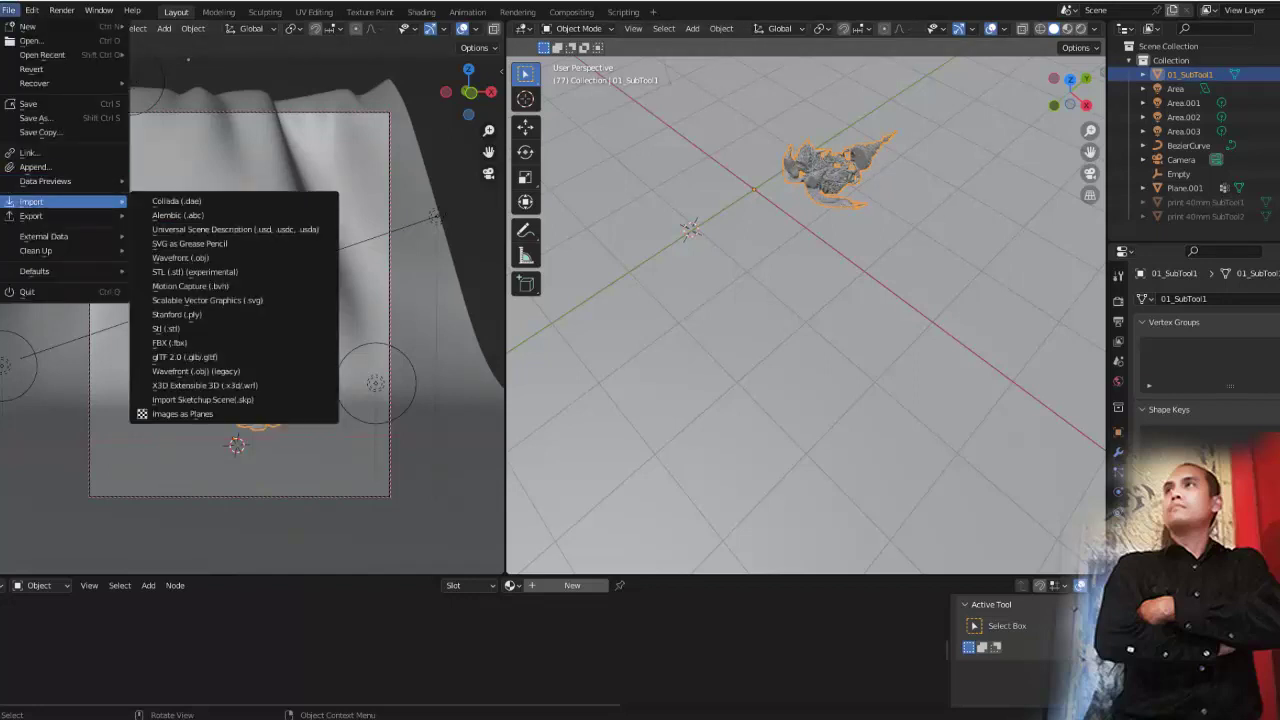
# Import 01_SubTool2.stl and 01_SubTool3.stl as STL parts of the statue
pyautogui.click(194, 271)
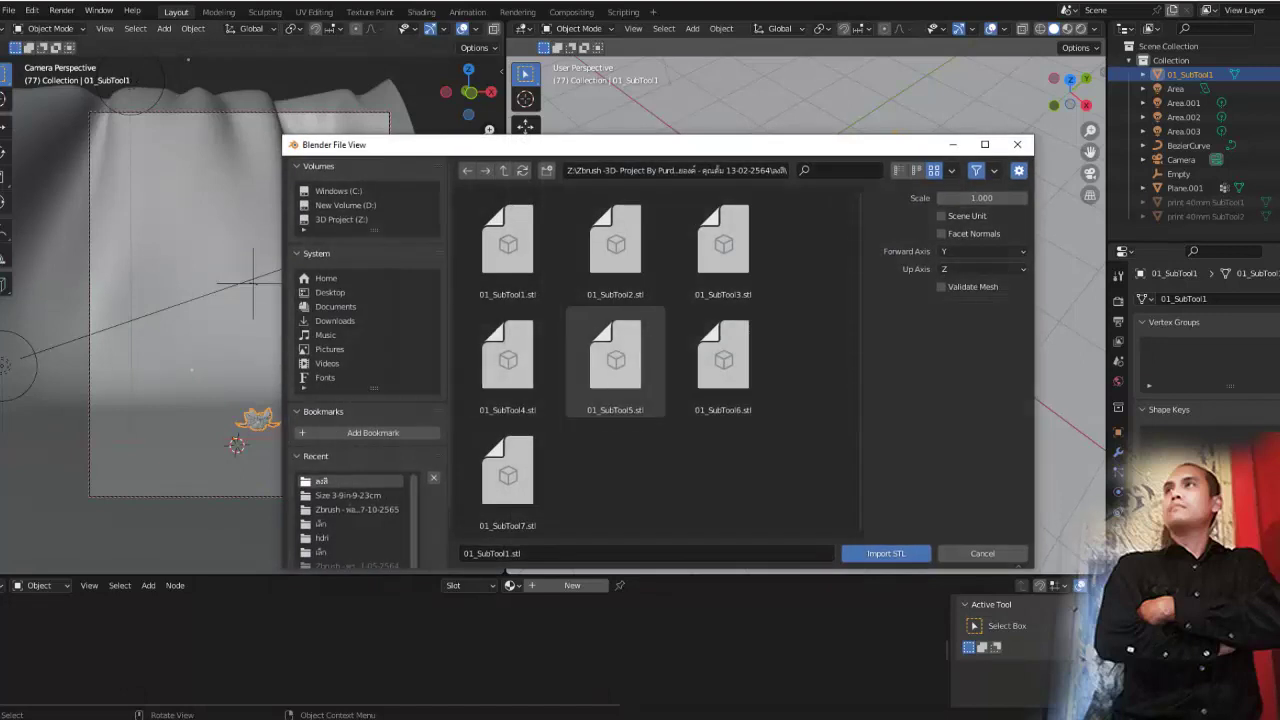
pyautogui.doubleClick(615, 245)
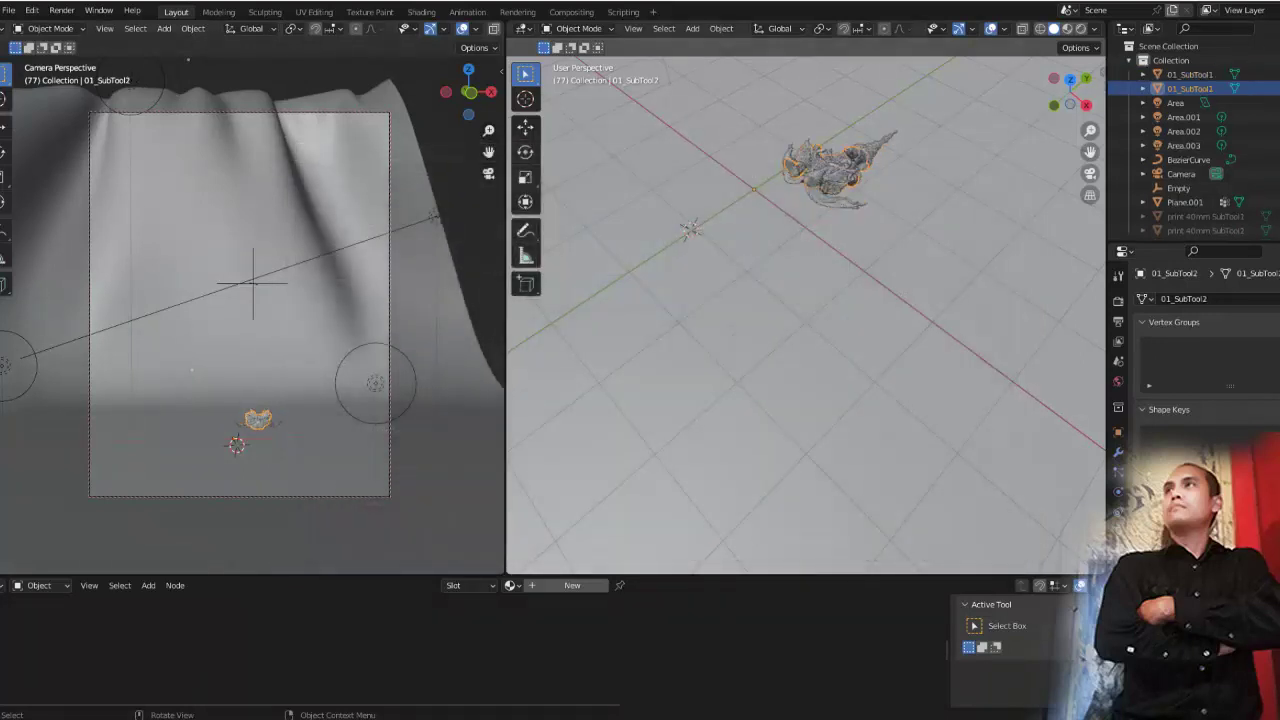
pyautogui.click(8, 10)
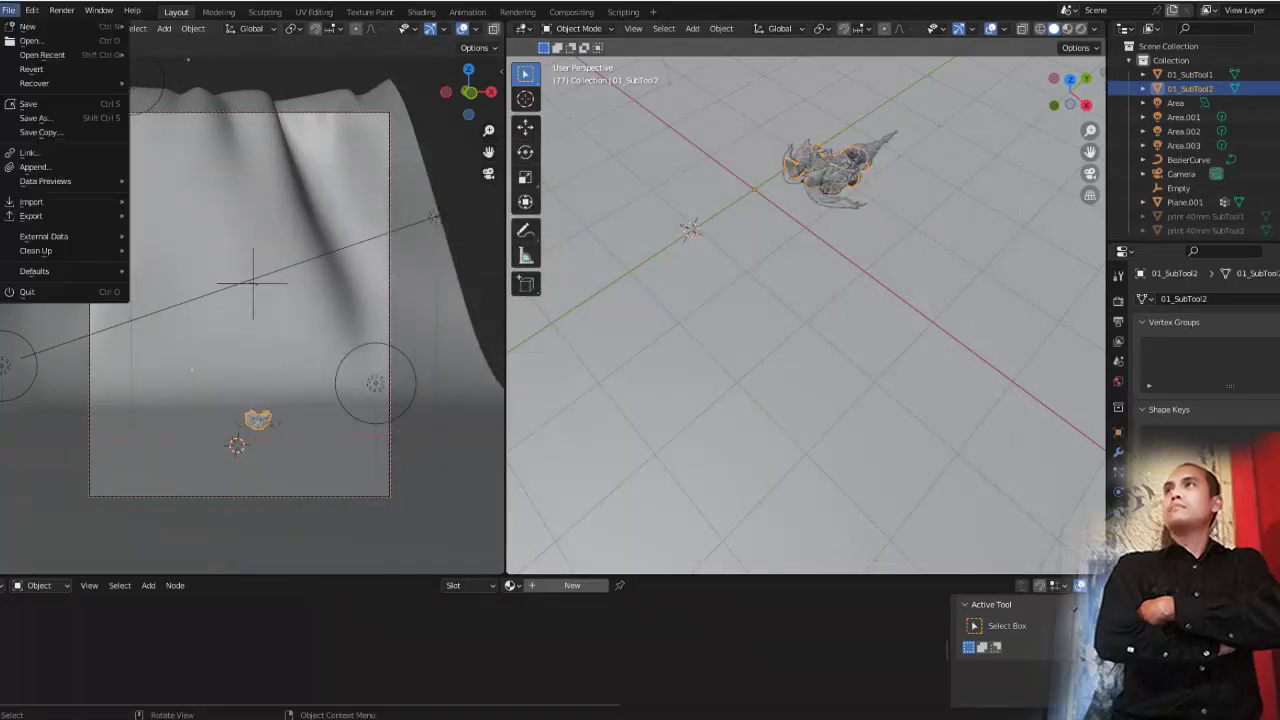
pyautogui.moveTo(31, 201)
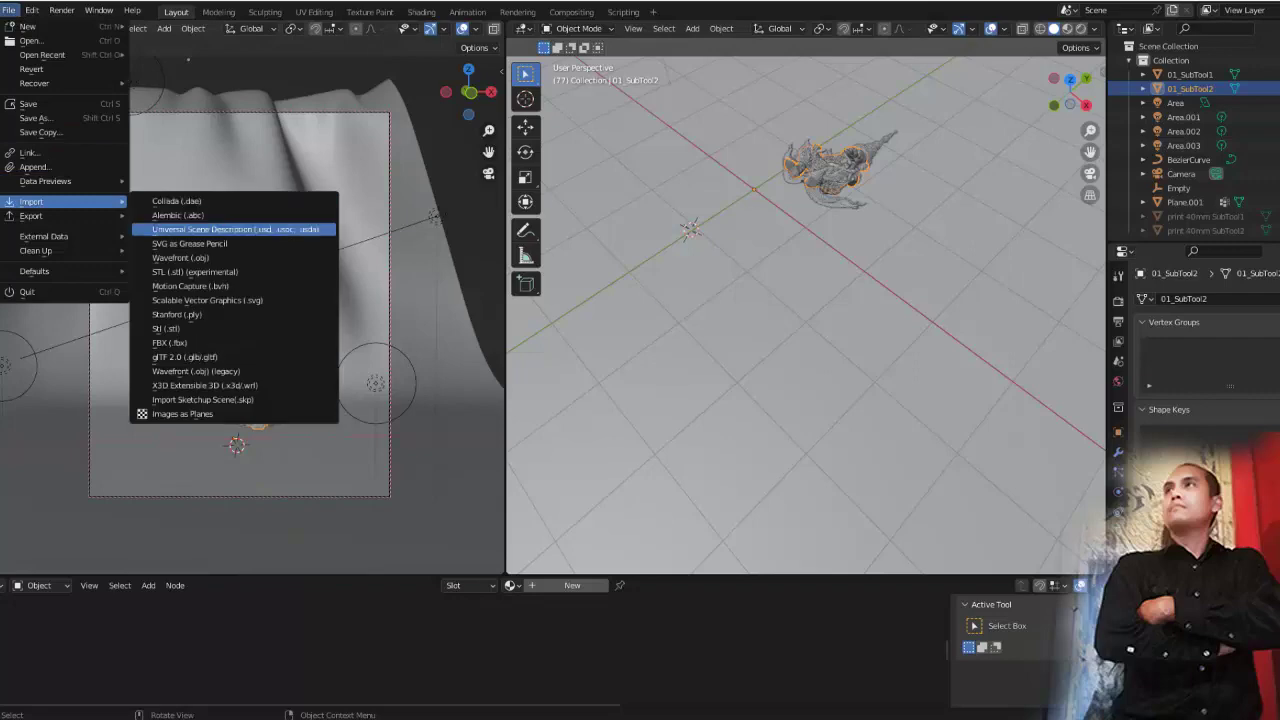
pyautogui.click(195, 272)
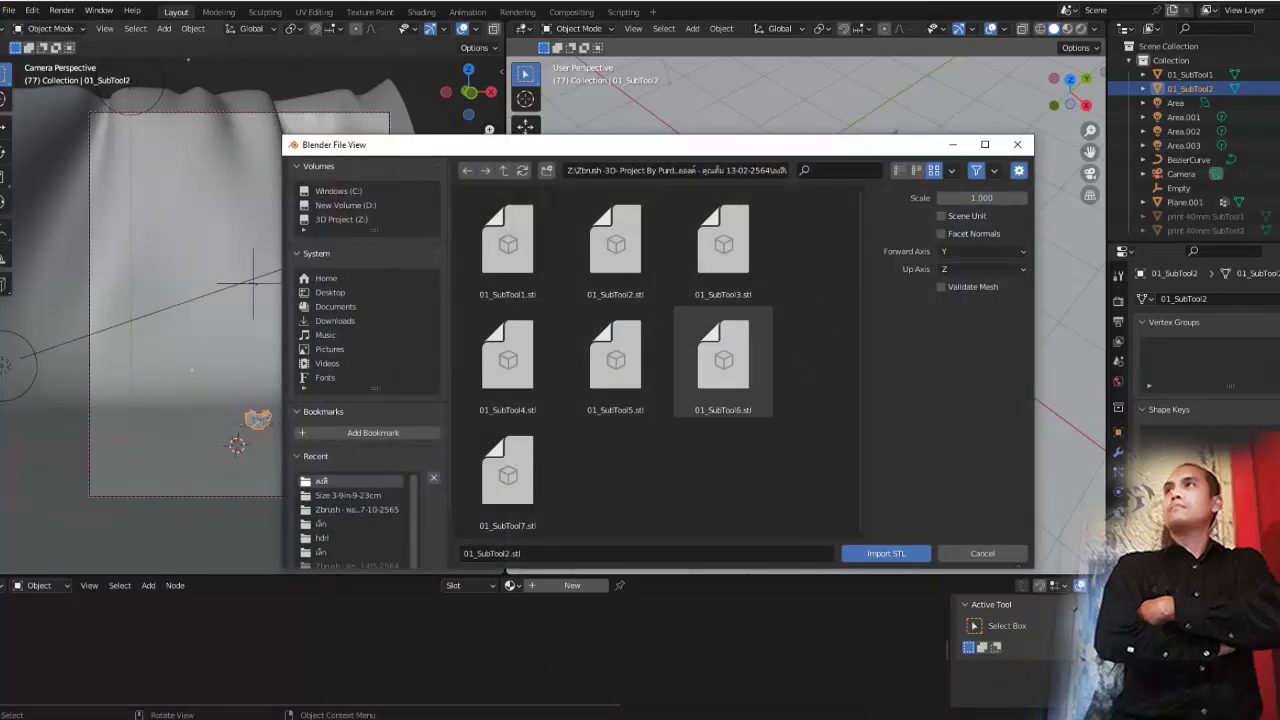
pyautogui.doubleClick(714, 243)
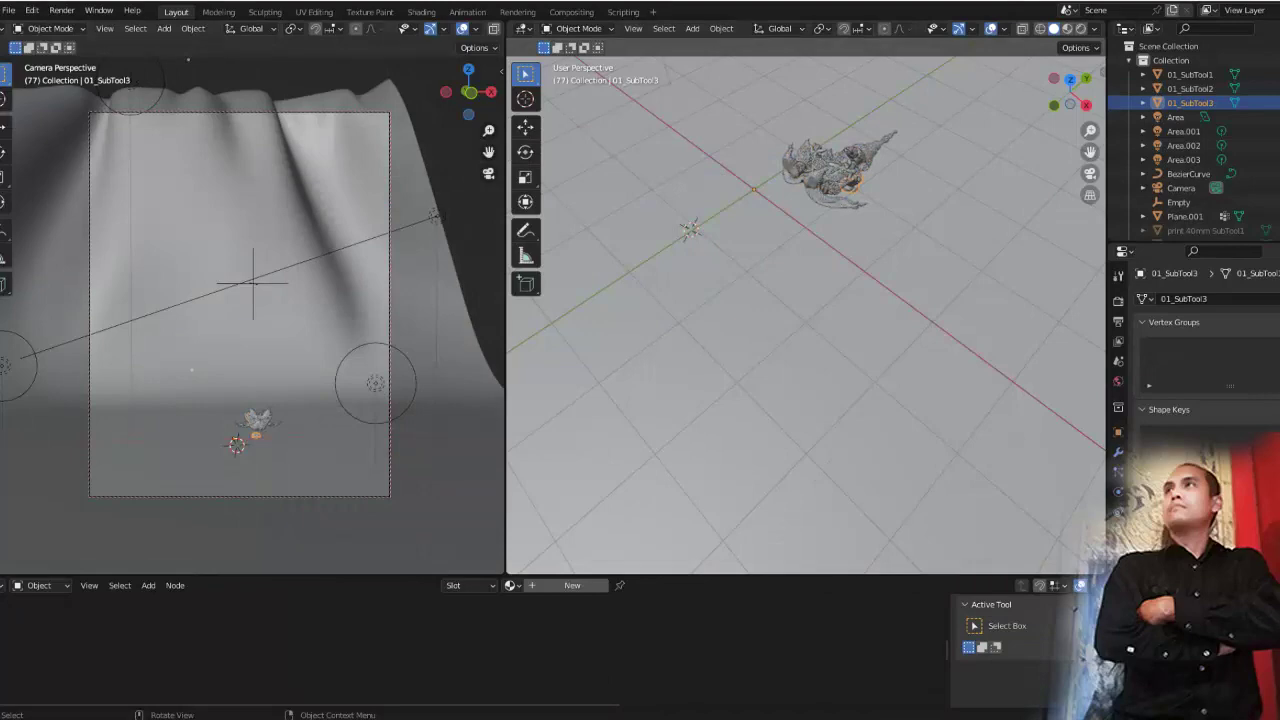
pyautogui.click(9, 10)
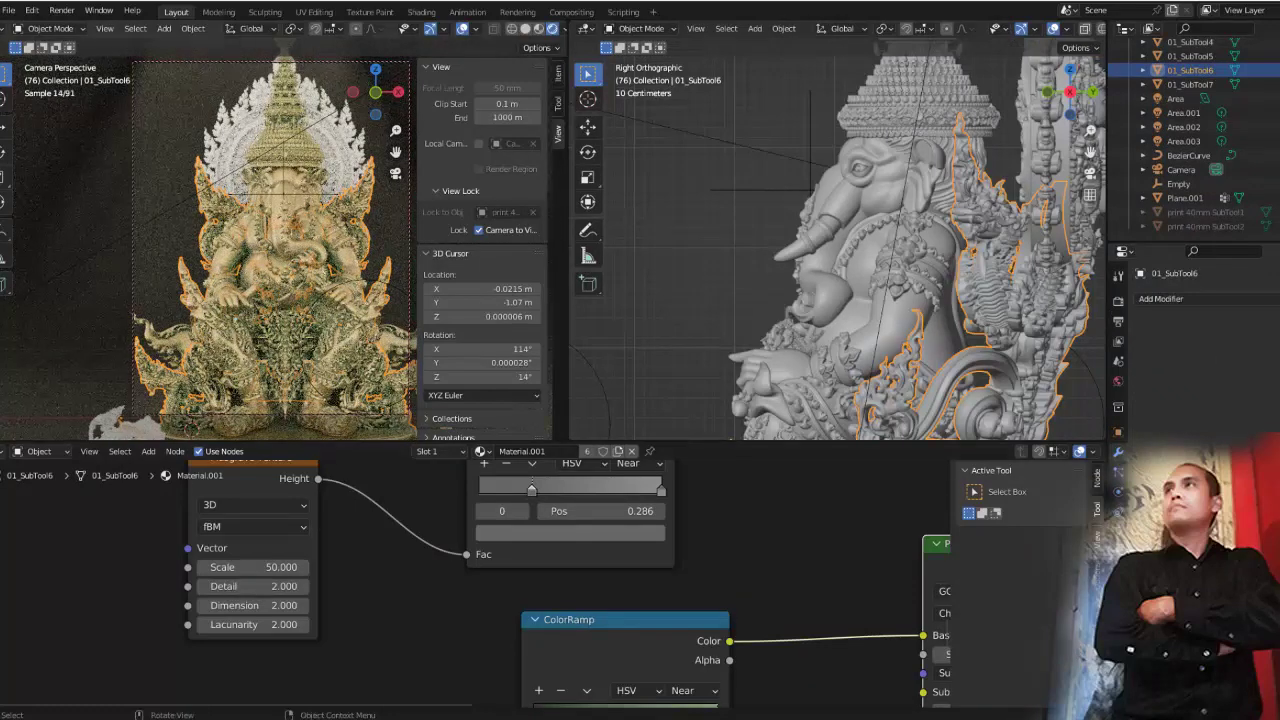
# Assign Material.001 to 01_SubTool4 and 01_SubTool5 from the material browse list
pyautogui.click(1190, 42)
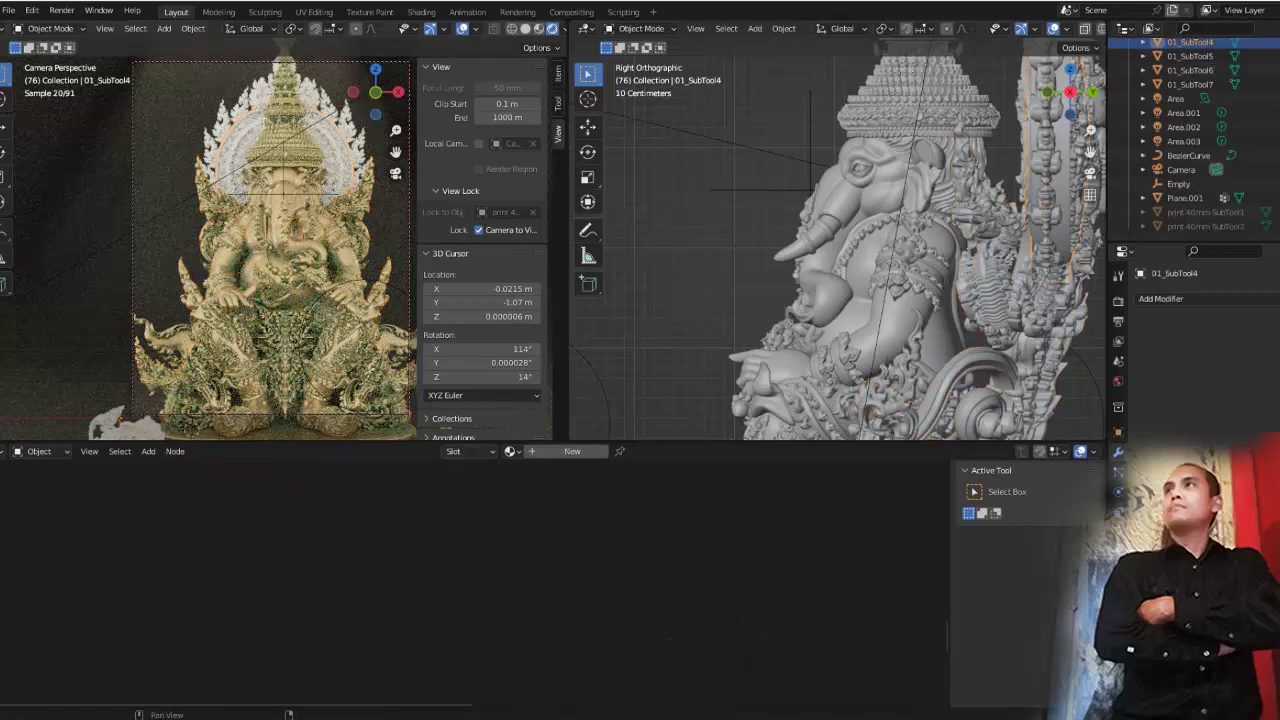
pyautogui.click(511, 451)
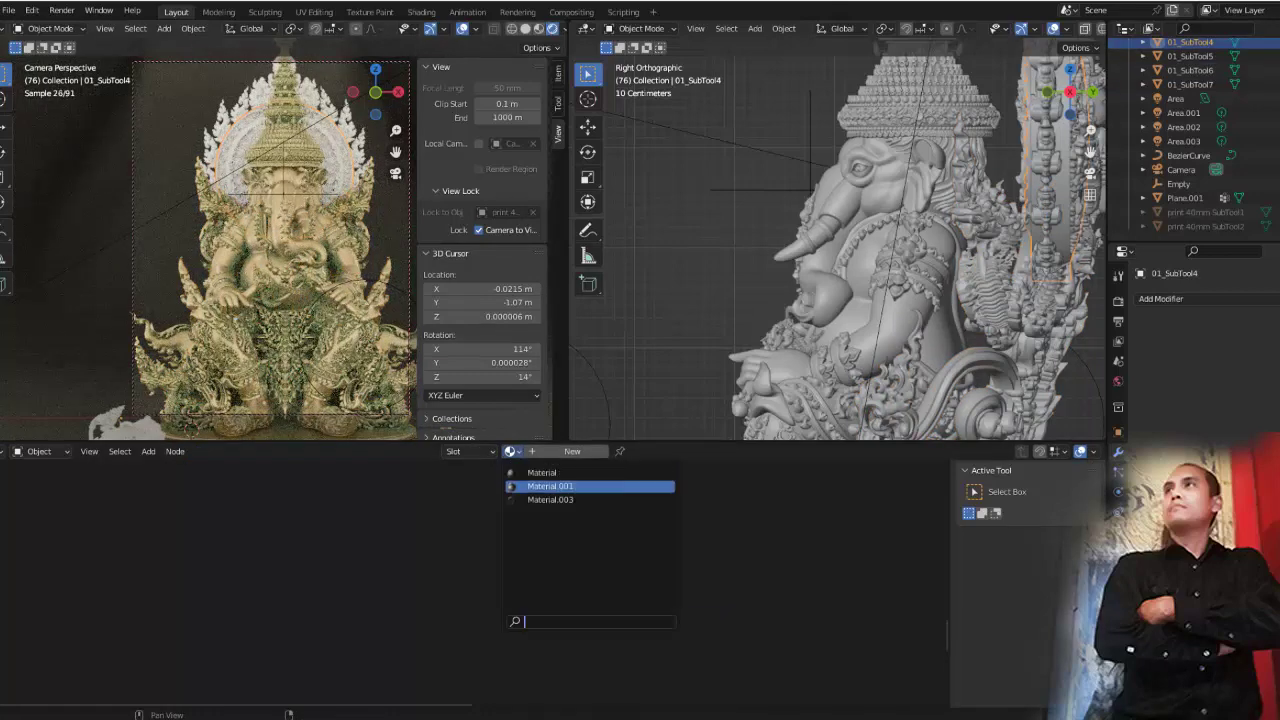
pyautogui.click(550, 486)
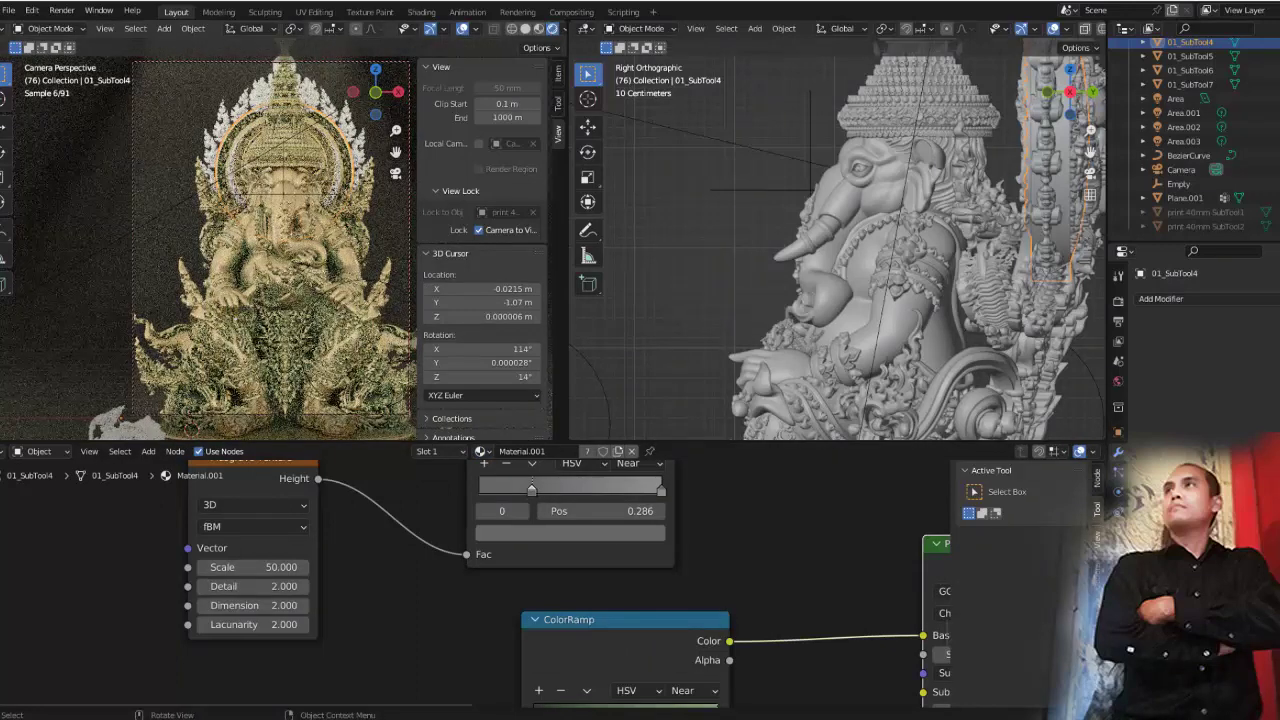
pyautogui.click(1190, 56)
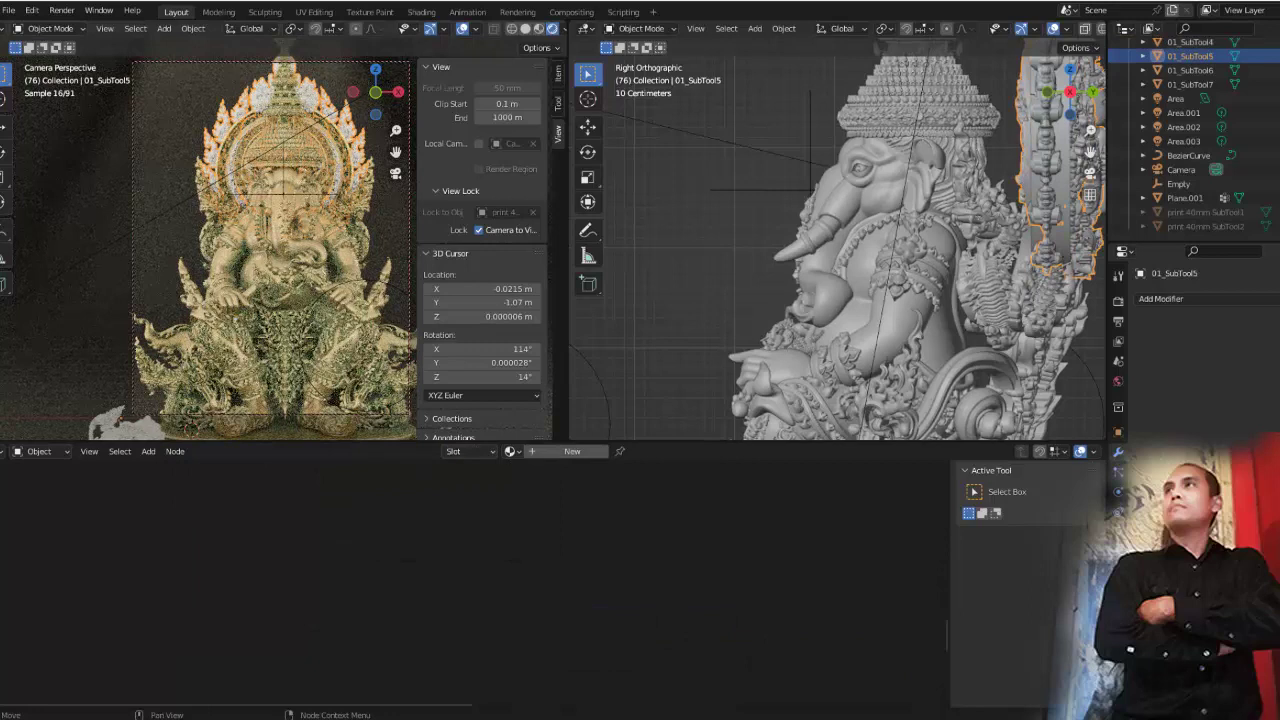
pyautogui.click(512, 451)
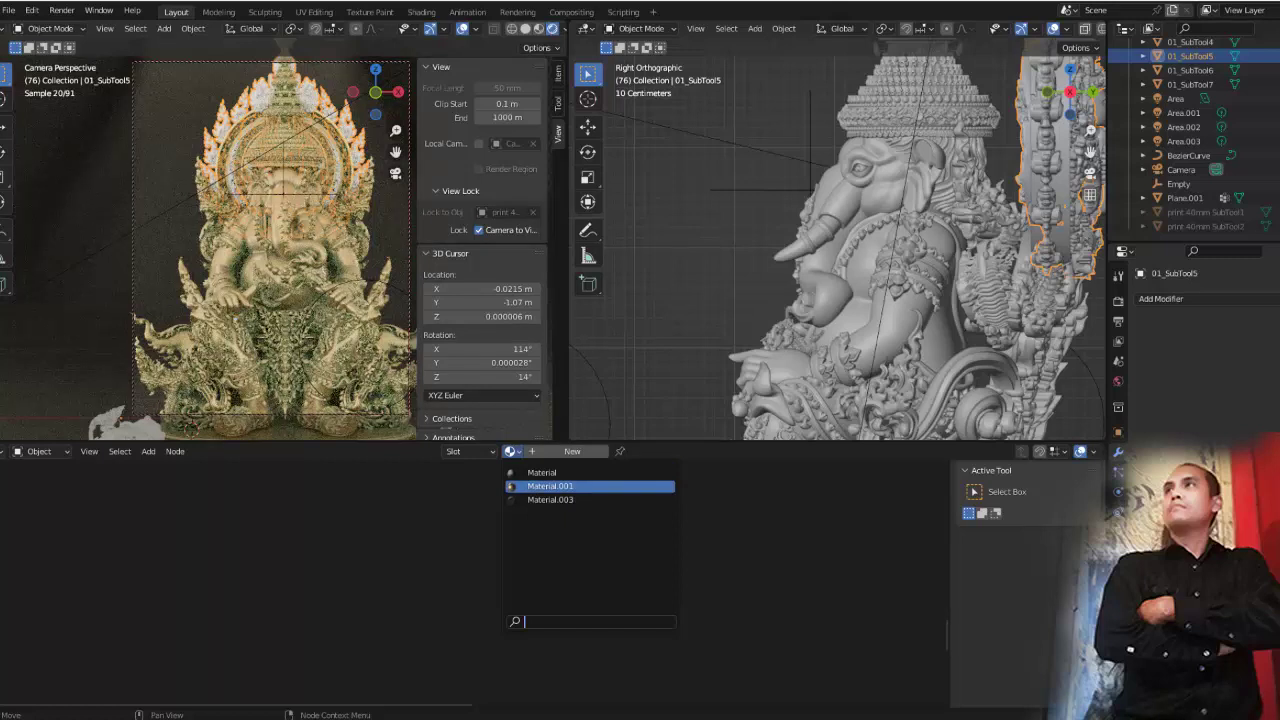
pyautogui.press('Return')
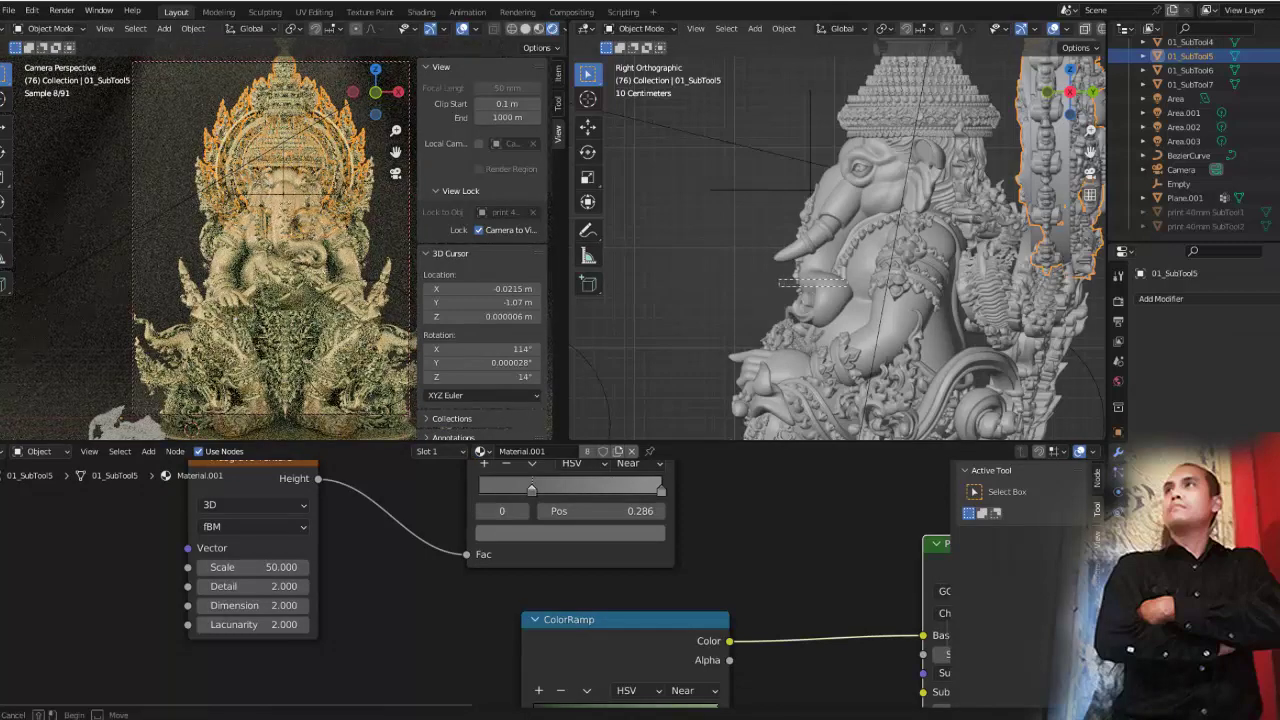
# Orbit into perspective, select 01_SubTool3 and browse its existing materials
pyautogui.click(810, 283)
pyautogui.moveTo(810, 283)
pyautogui.mouseDown(button='middle')
pyautogui.moveTo(811, 190)
pyautogui.moveTo(824, 188)
pyautogui.mouseUp(button='middle')
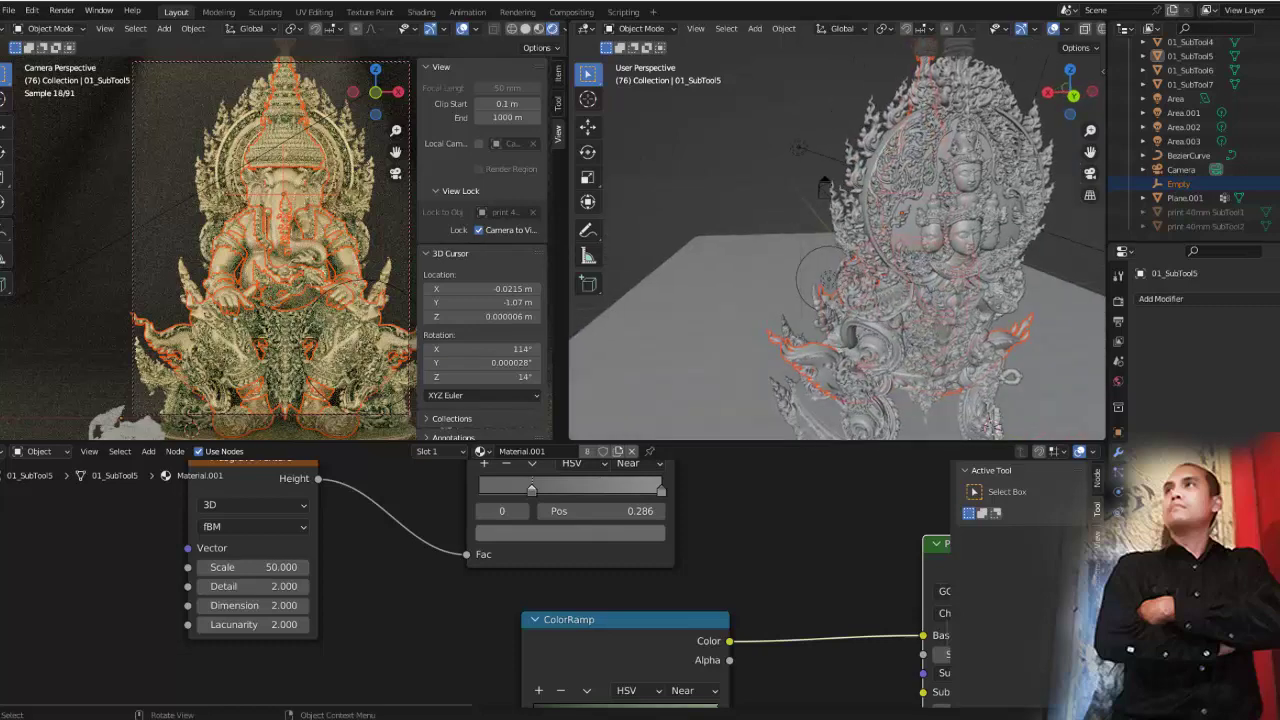
pyautogui.click(820, 280)
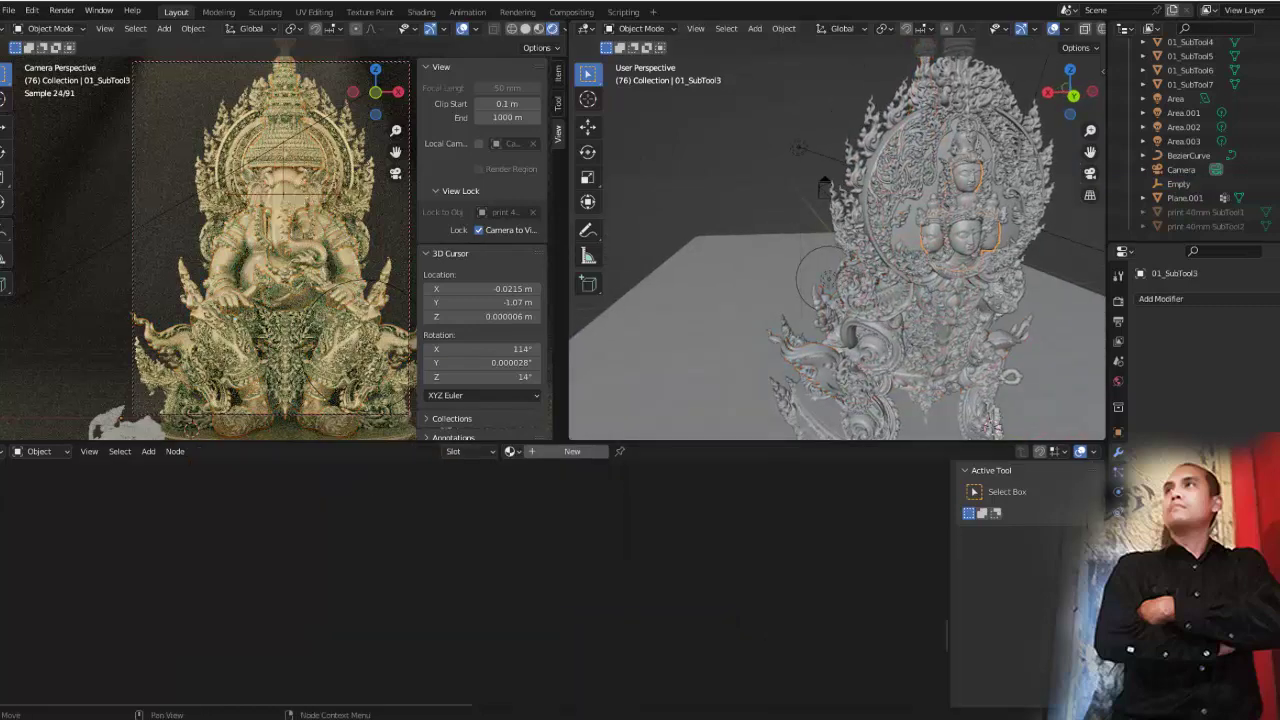
pyautogui.click(510, 451)
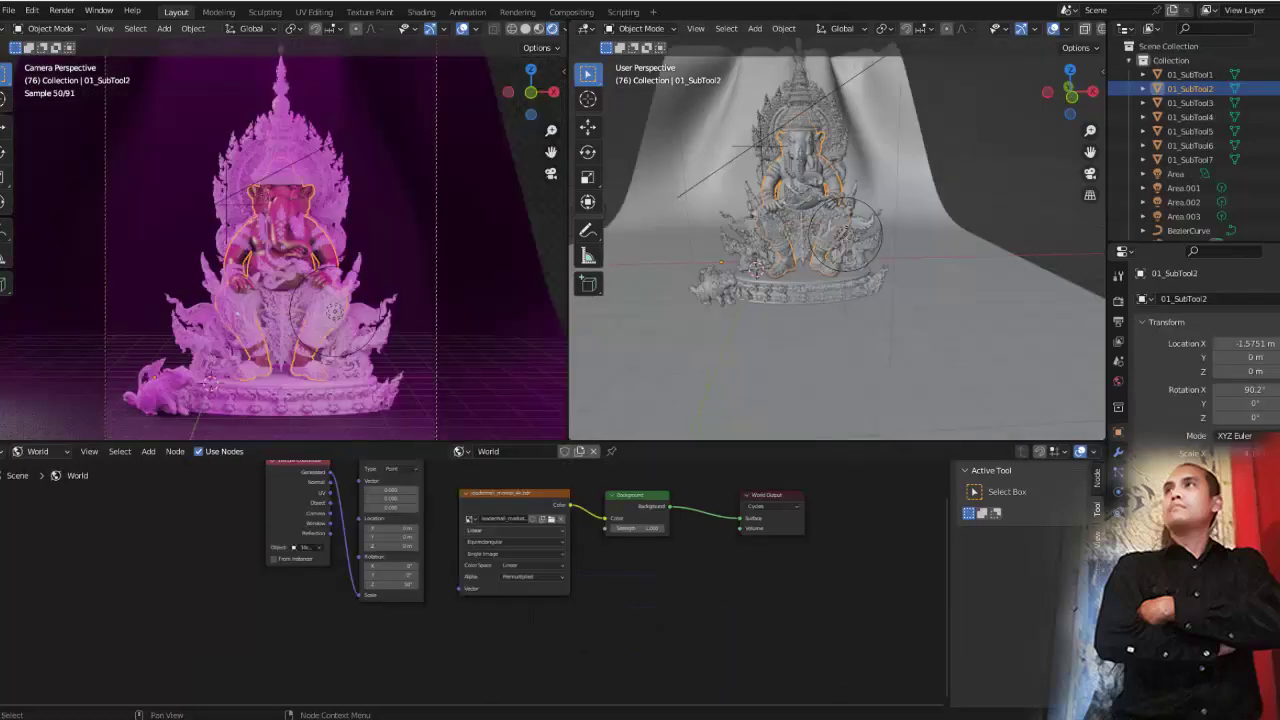
# Load leadenhall_market_4k.hdr into the World's Environment Texture node
pyautogui.click(551, 518)
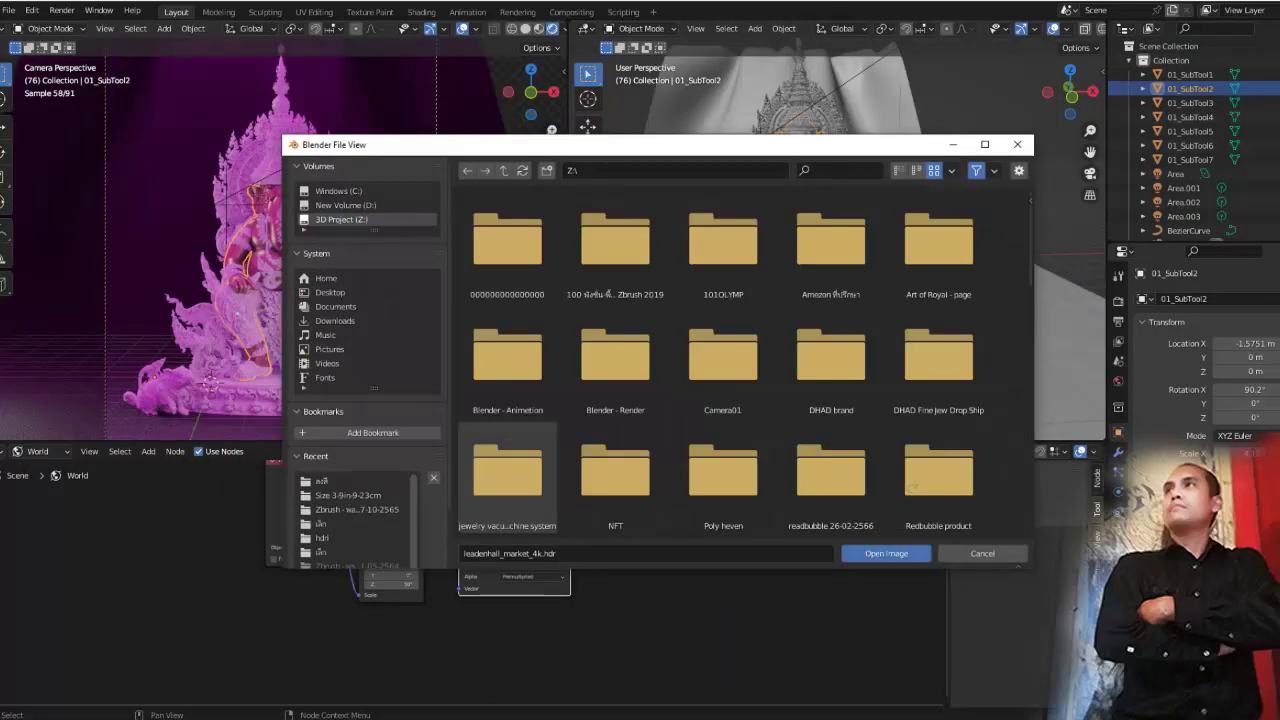
pyautogui.scroll(-1, 560, 400)
pyautogui.scroll(-4, 560, 400)
pyautogui.scroll(-2, 560, 400)
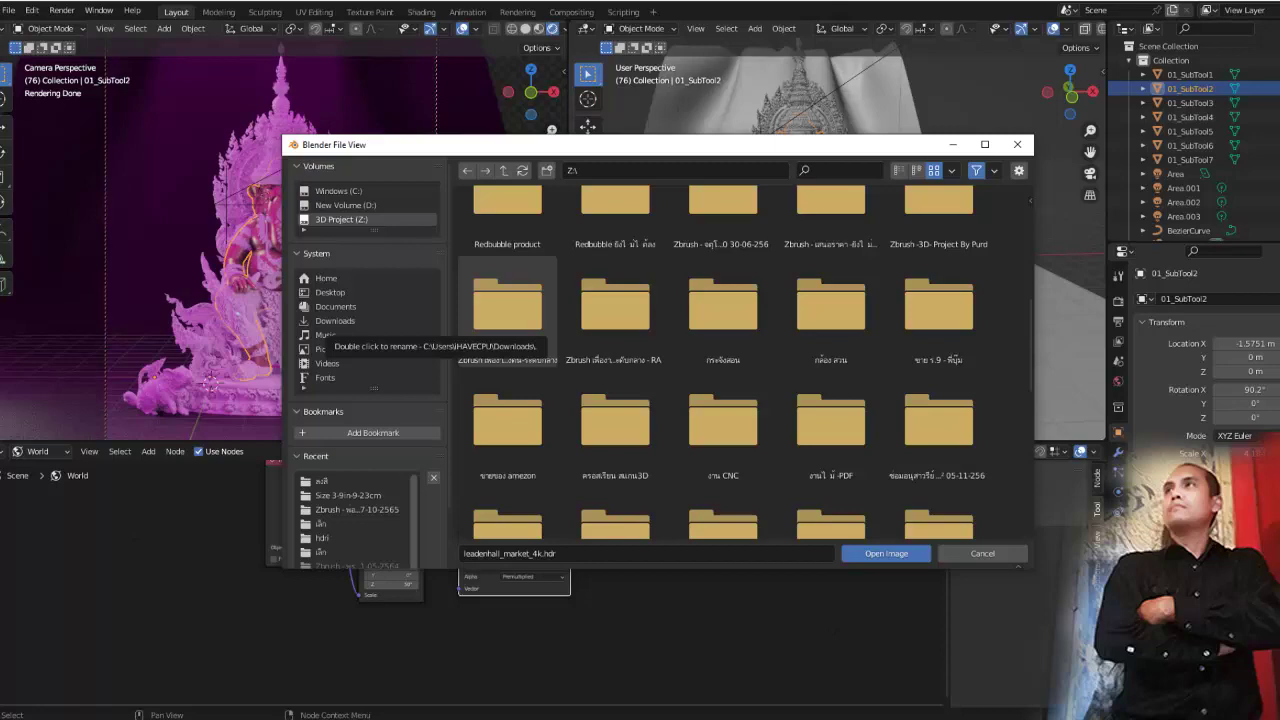
pyautogui.press('Return')
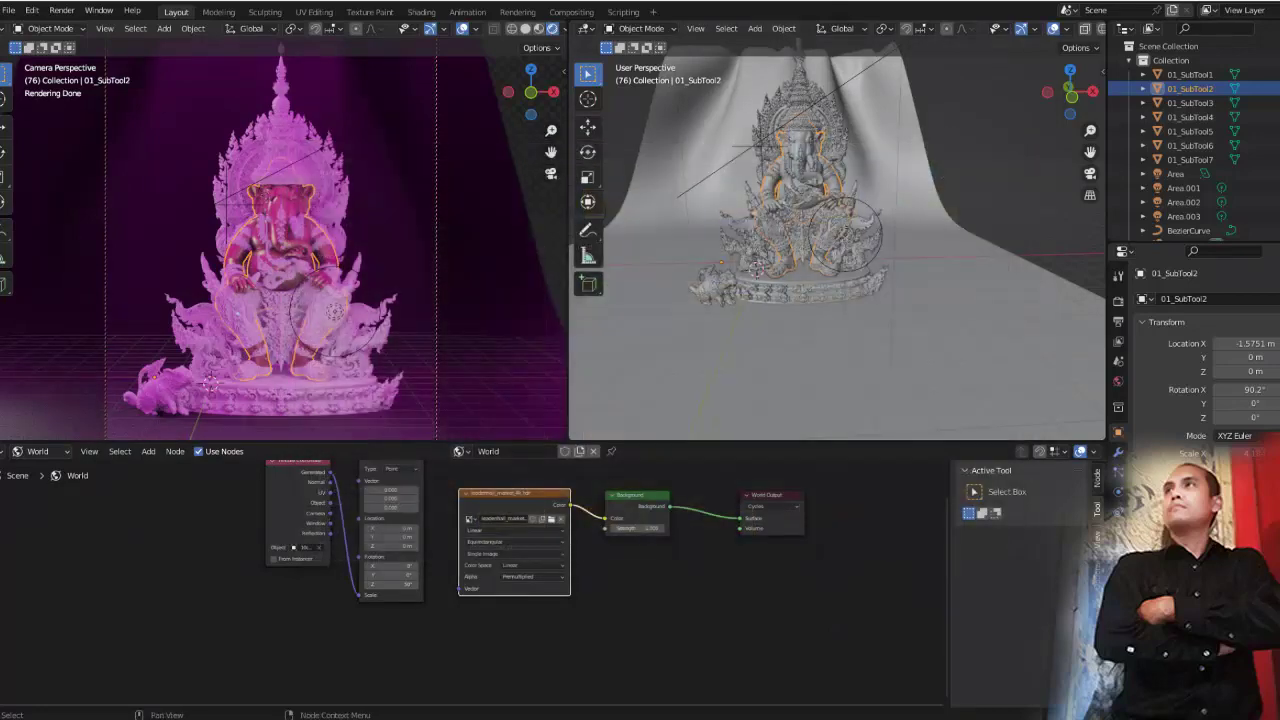
pyautogui.click(18, 451)
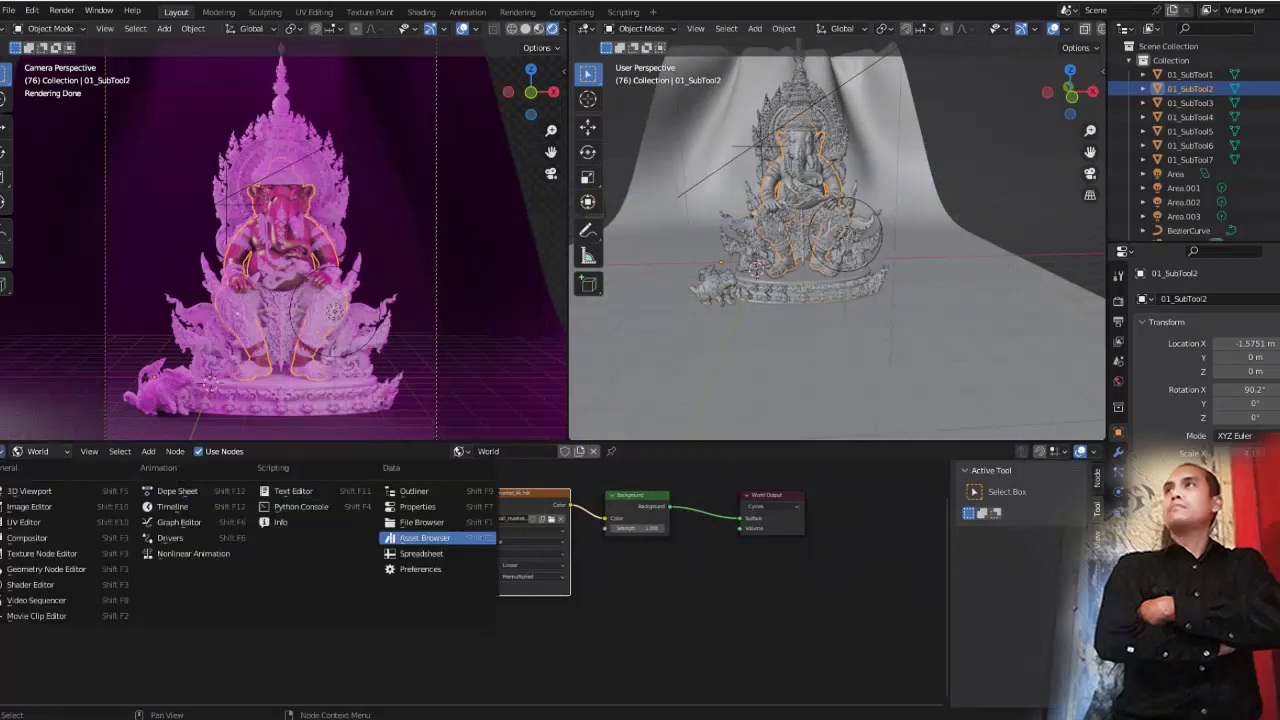
# Turn the bottom area into the Asset Browser and pick Poly Haven's Indoor HDRI aft_lounge
pyautogui.click(425, 538)
pyautogui.click(60, 472)
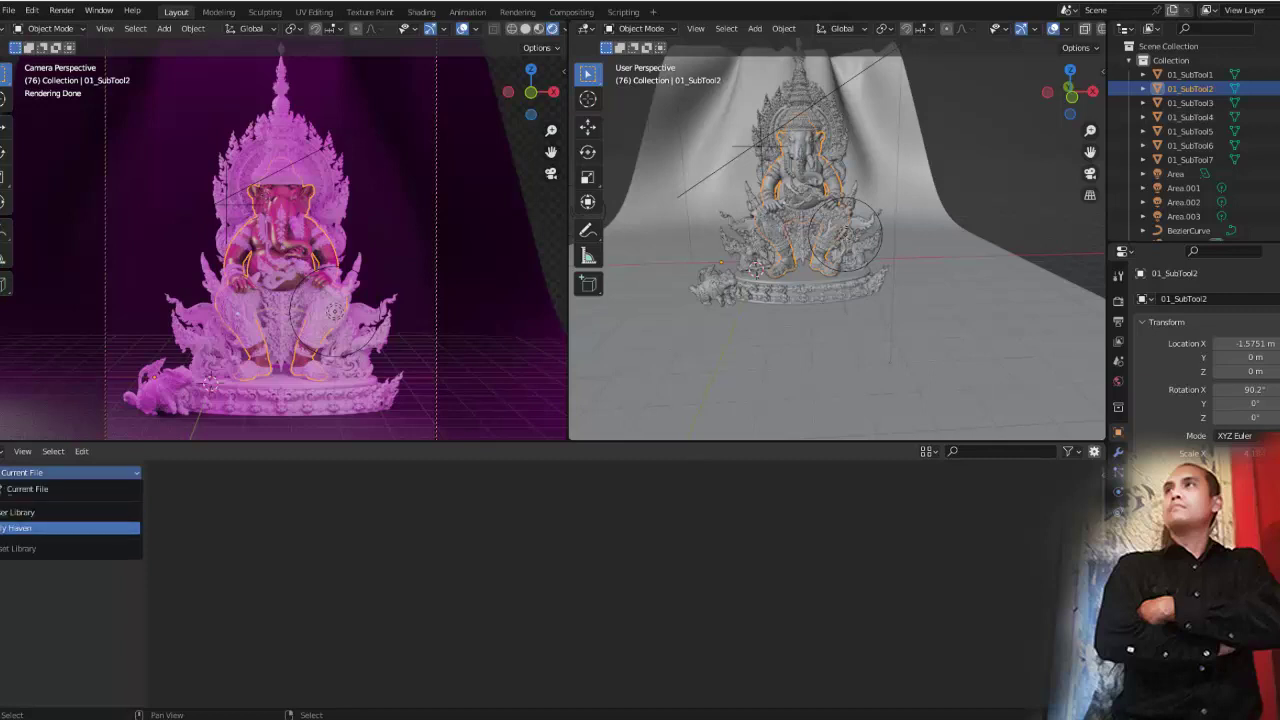
pyautogui.click(20, 512)
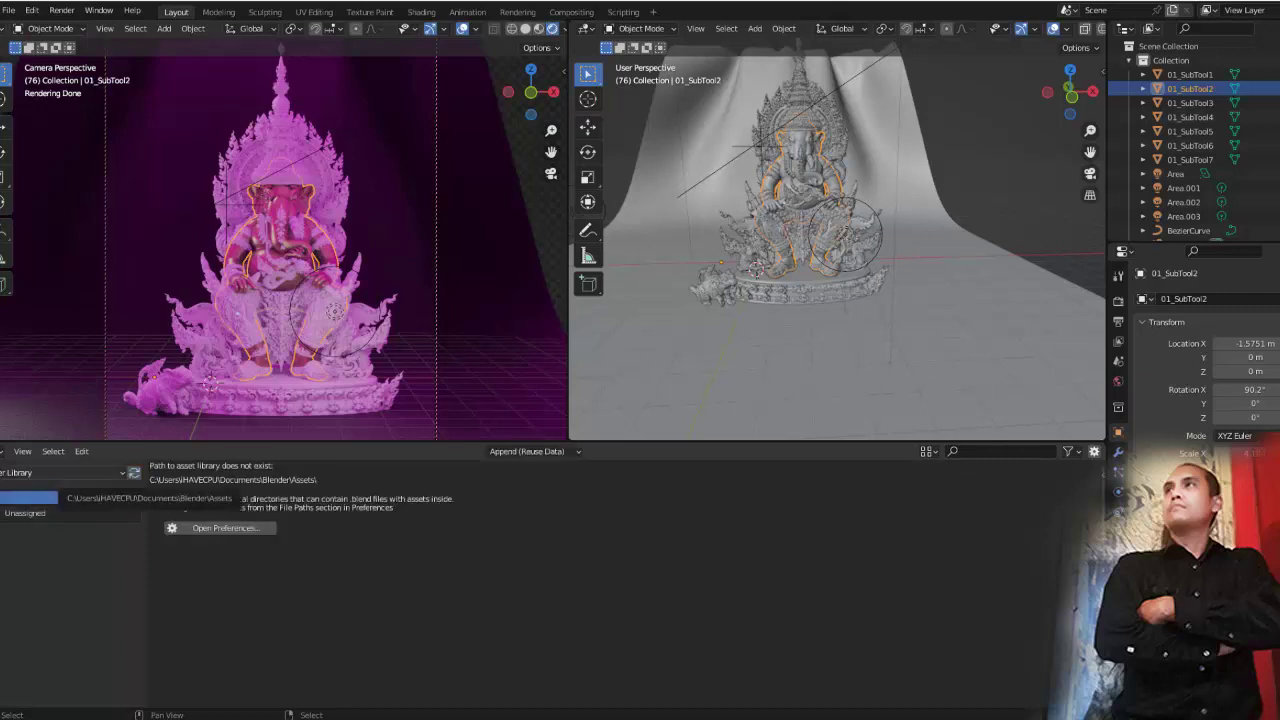
pyautogui.click(60, 472)
pyautogui.click(30, 513)
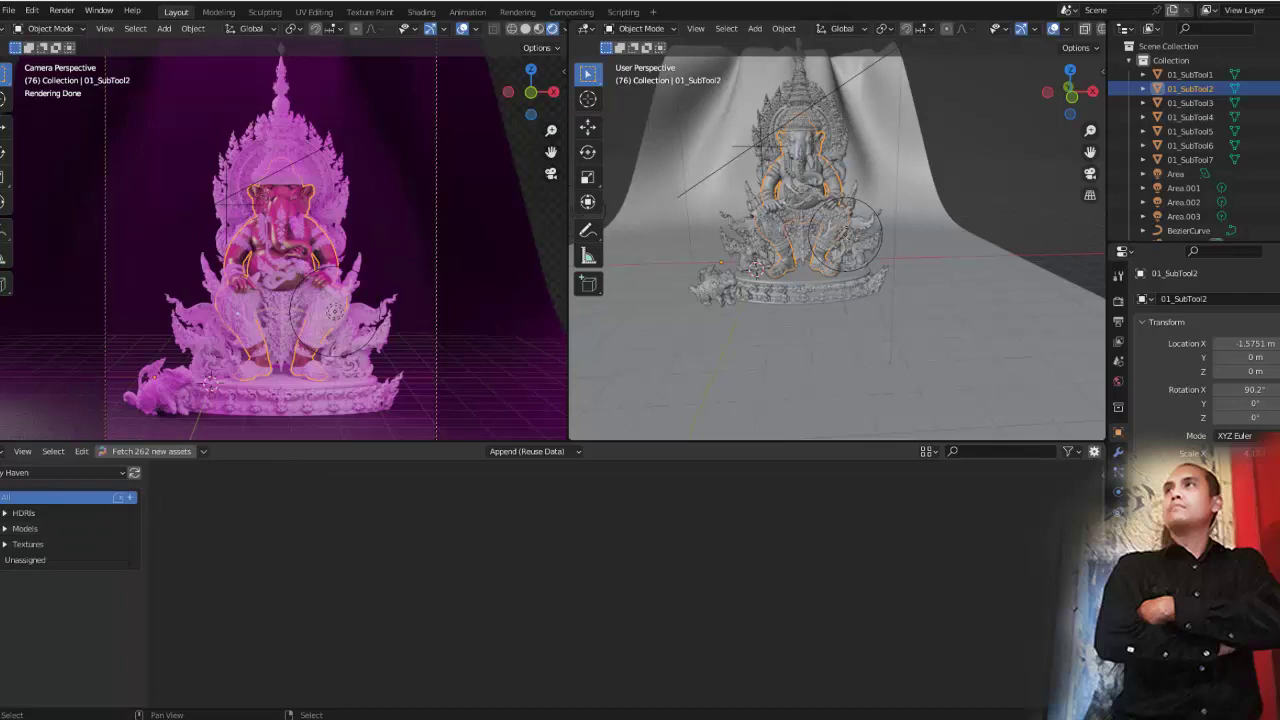
pyautogui.click(22, 512)
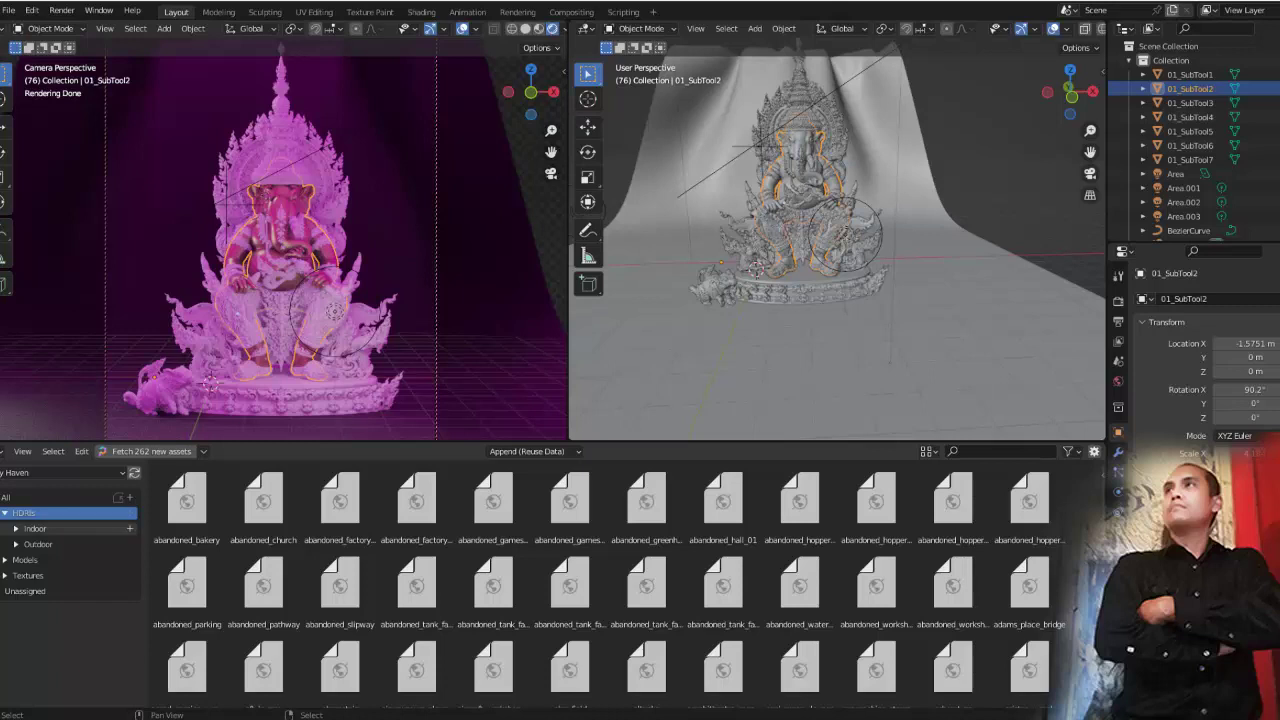
pyautogui.click(36, 528)
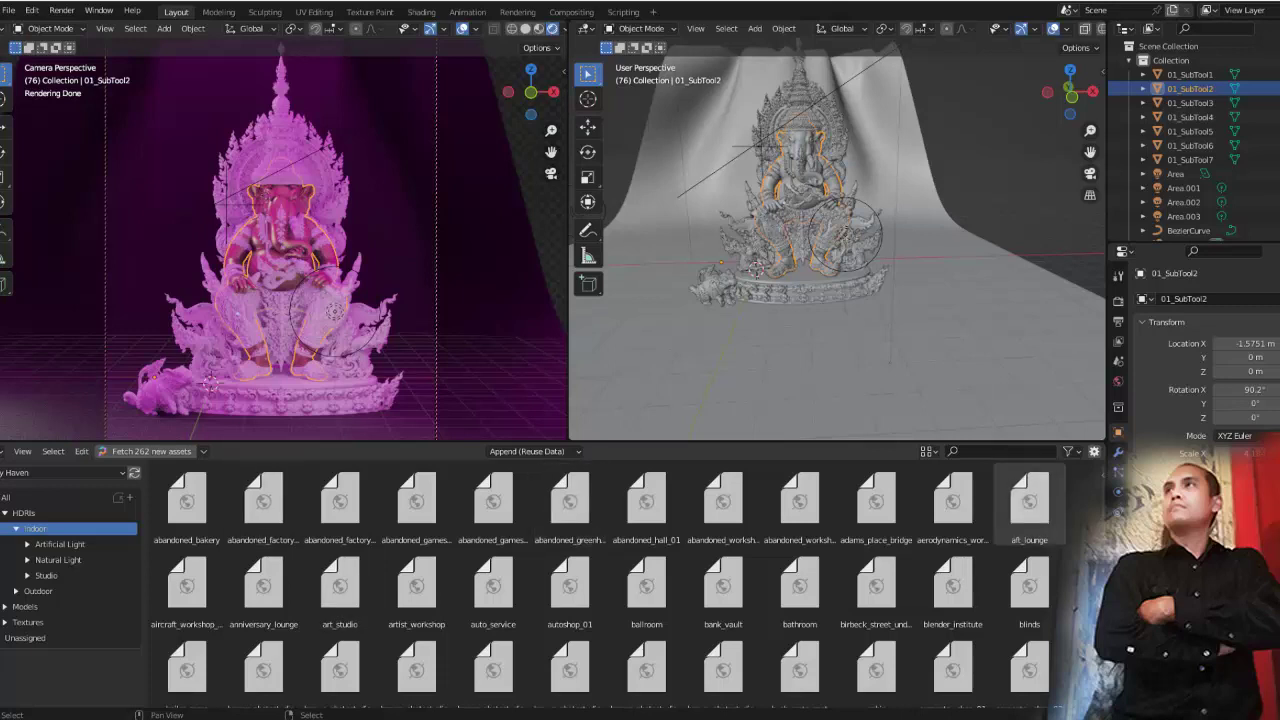
pyautogui.click(1029, 497)
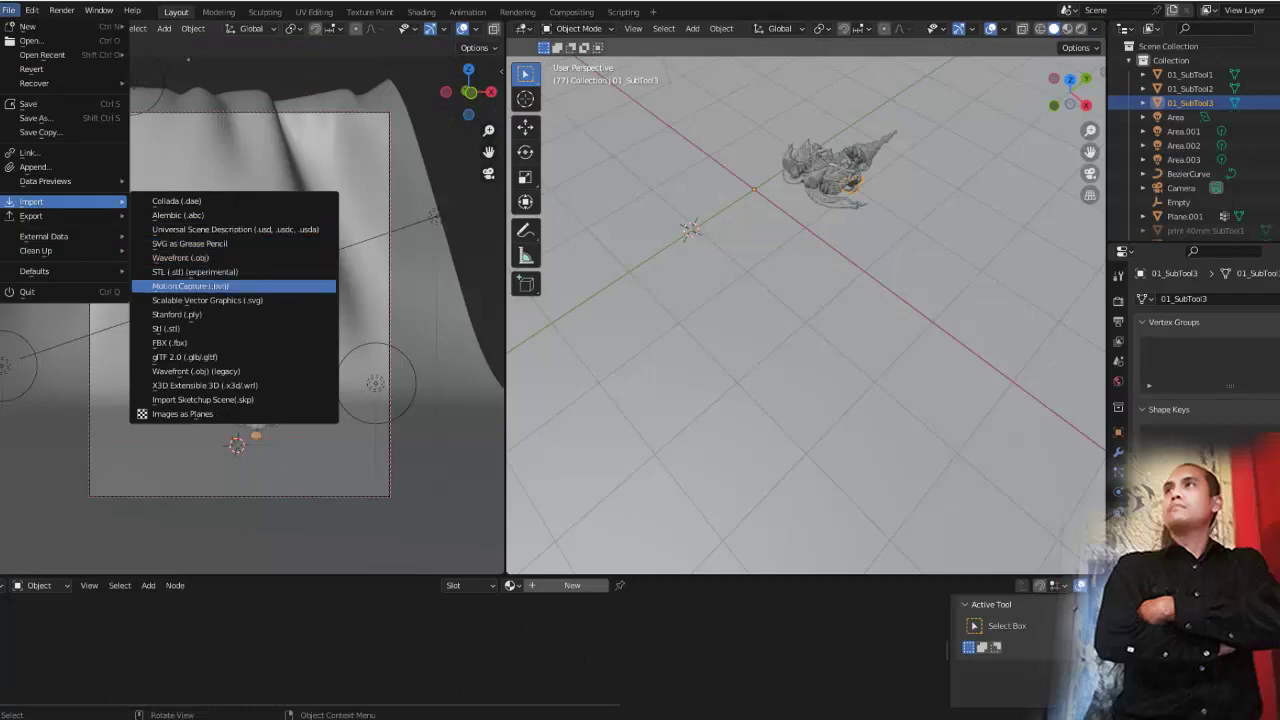
# Import the 01_SubTool4 and 01_SubTool5 STL parts
pyautogui.click(195, 271)
pyautogui.doubleClick(508, 362)
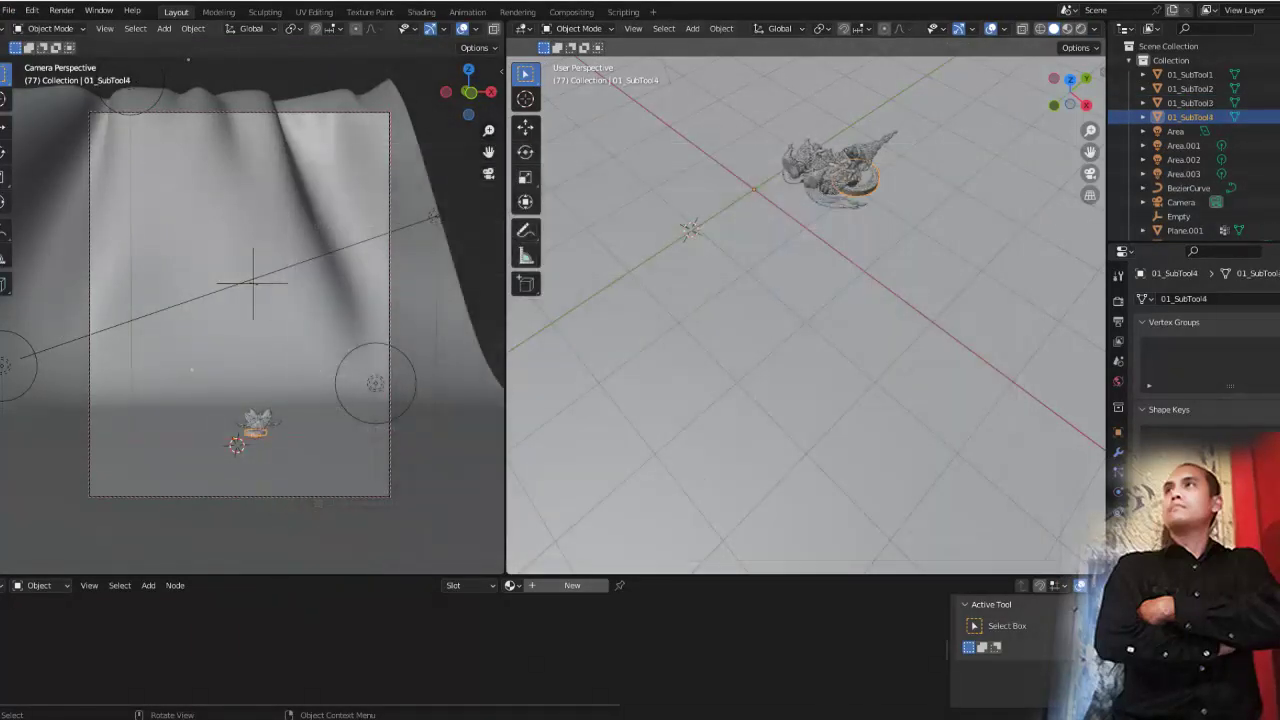
pyautogui.click(9, 10)
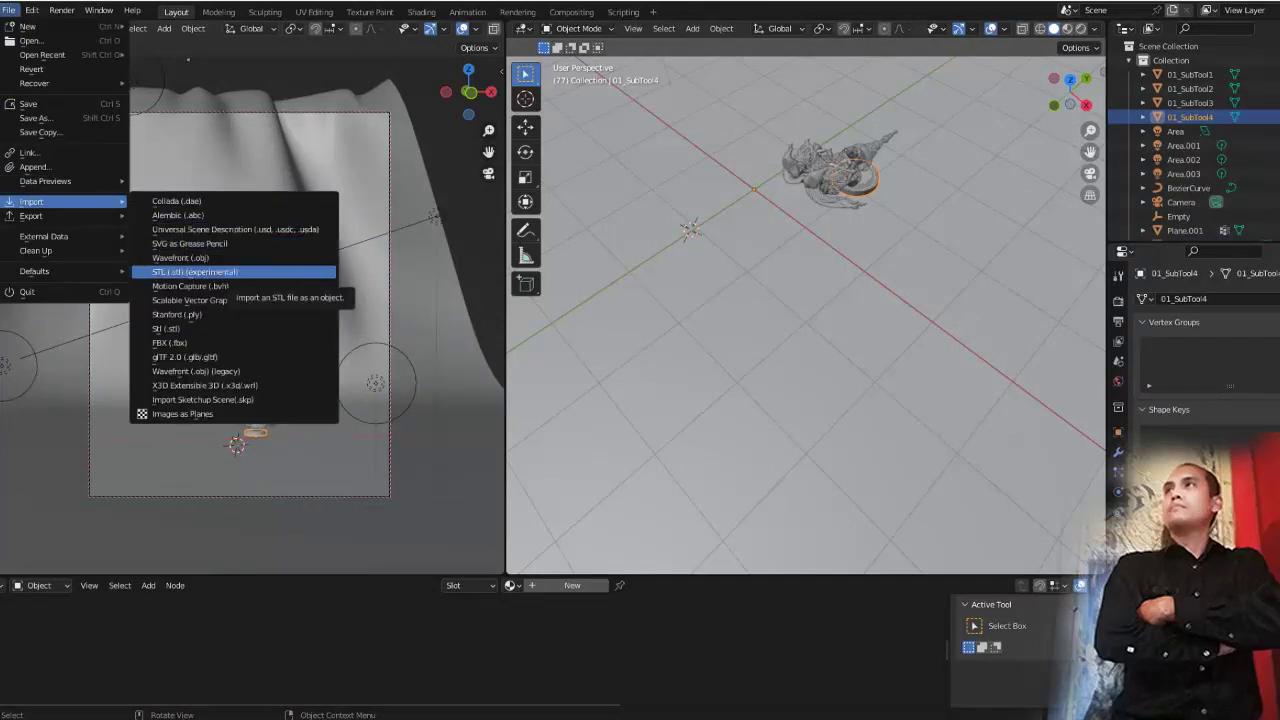
pyautogui.click(195, 271)
pyautogui.click(886, 553)
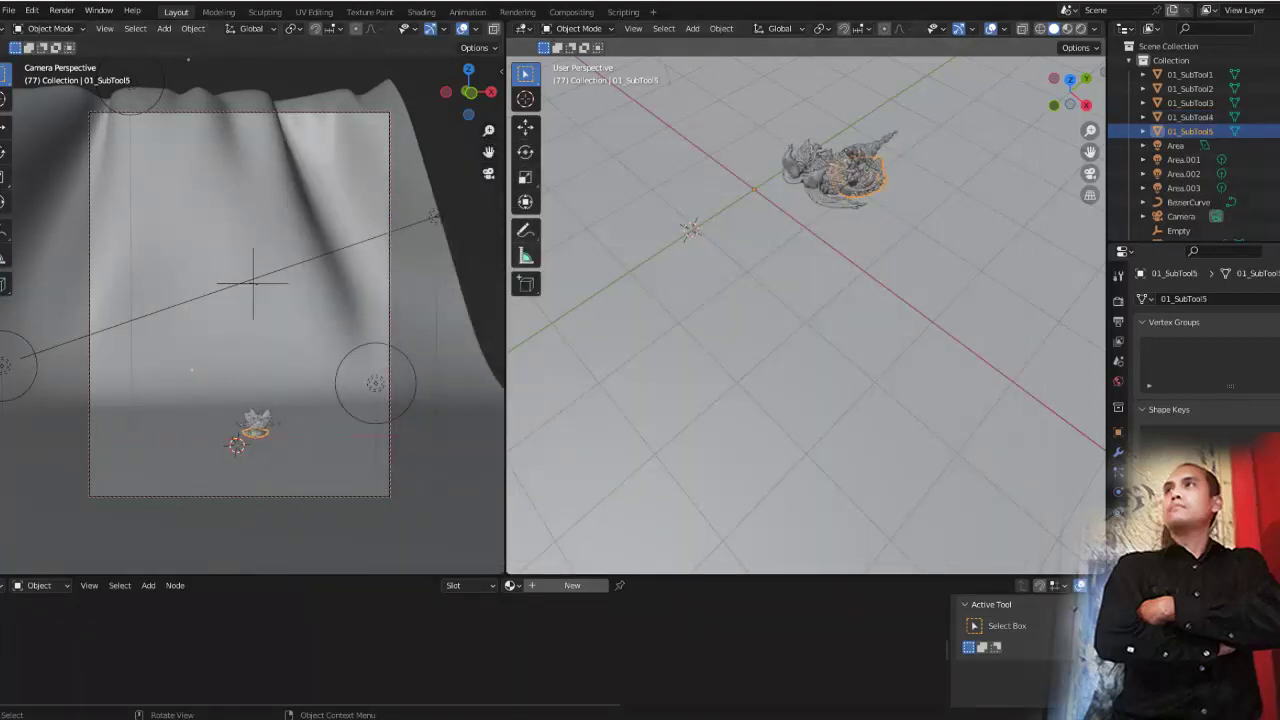
# Import the 01_SubTool6 and 01_SubTool7 STL parts
pyautogui.click(8, 10)
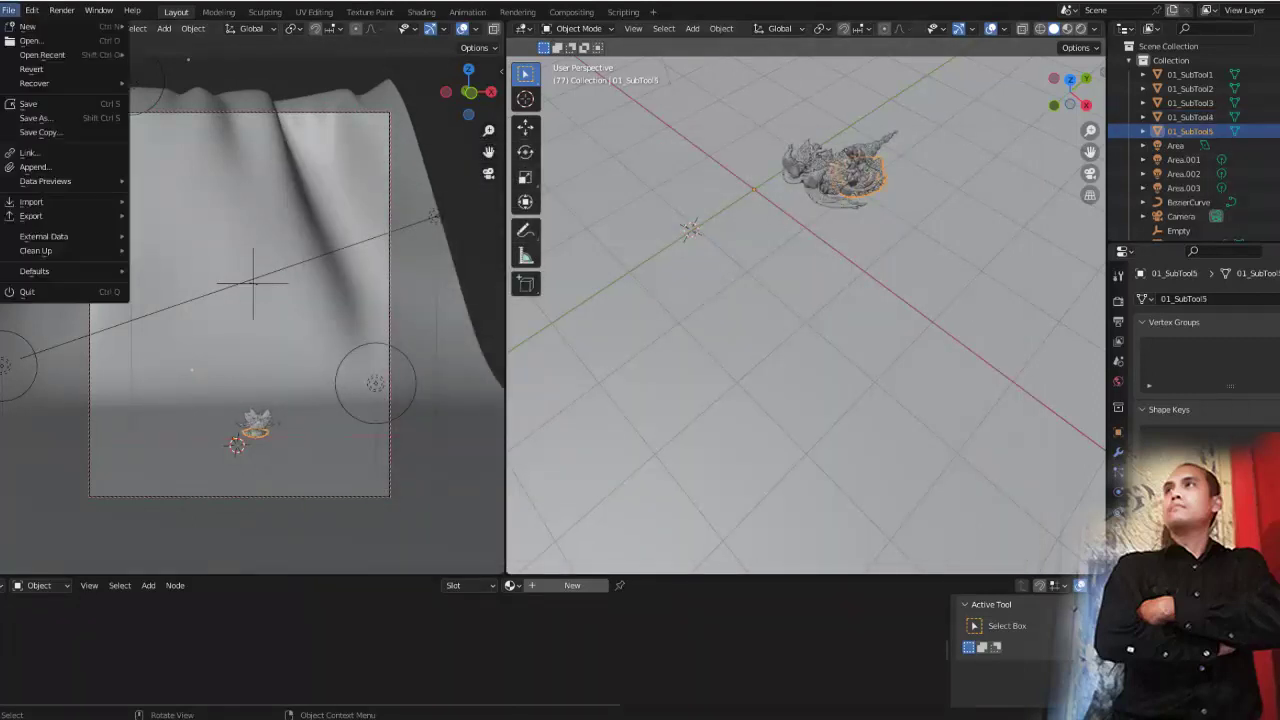
pyautogui.moveTo(31, 201)
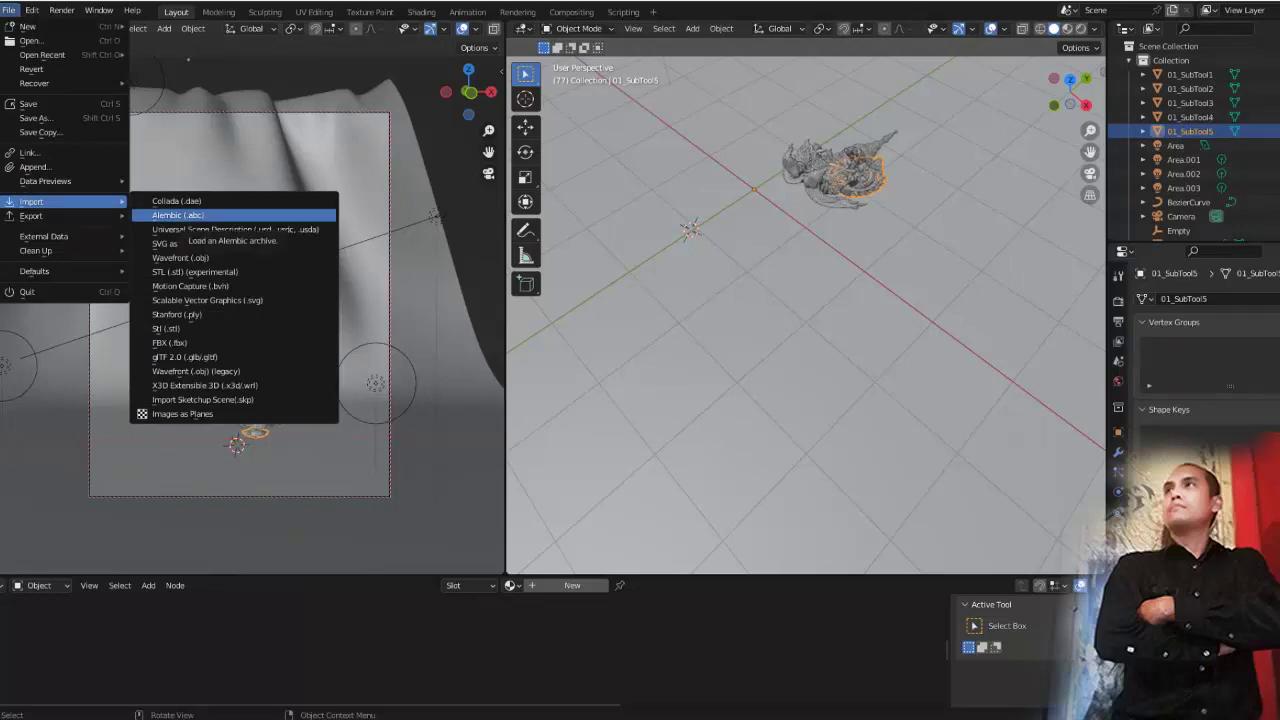
pyautogui.click(200, 271)
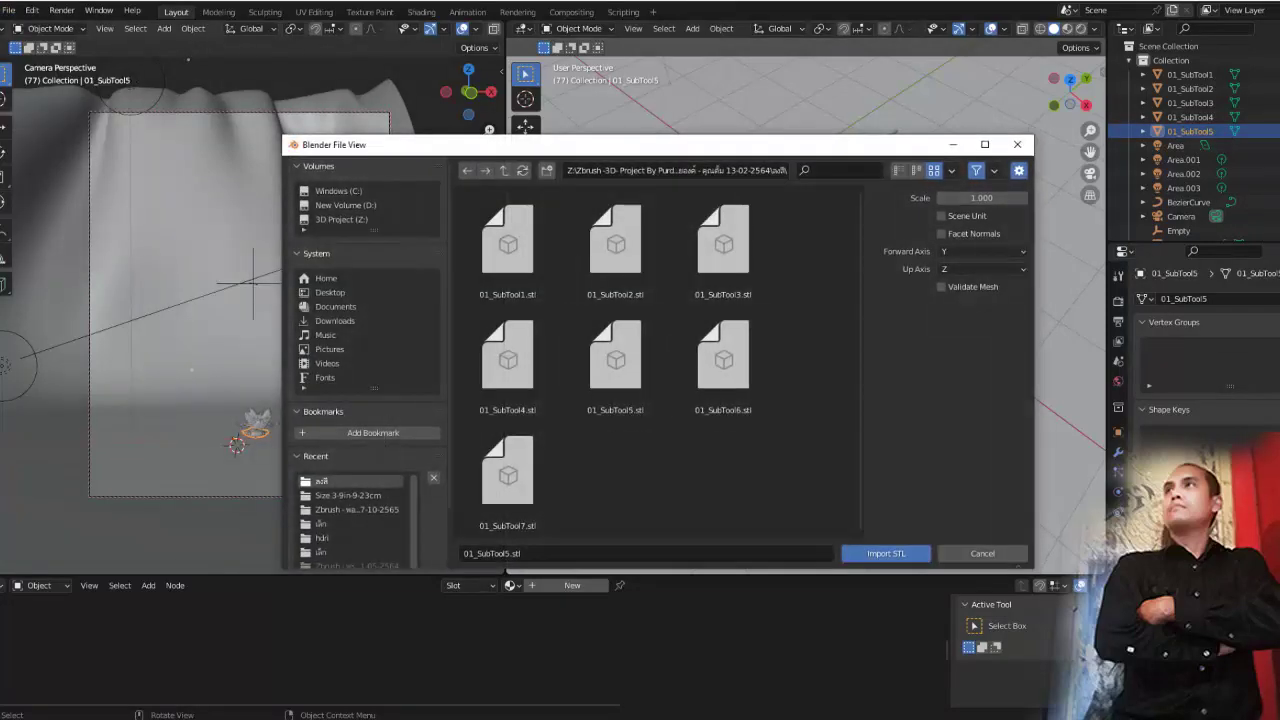
pyautogui.click(503, 366)
pyautogui.click(886, 549)
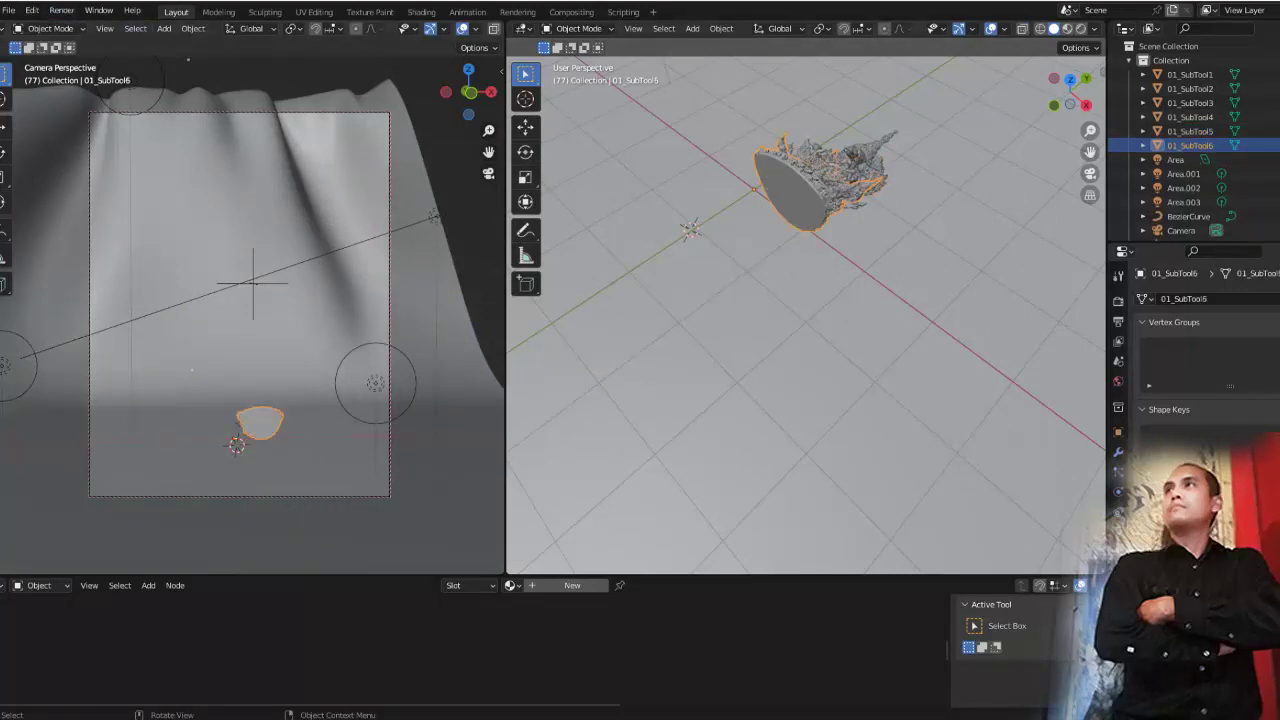
pyautogui.click(8, 10)
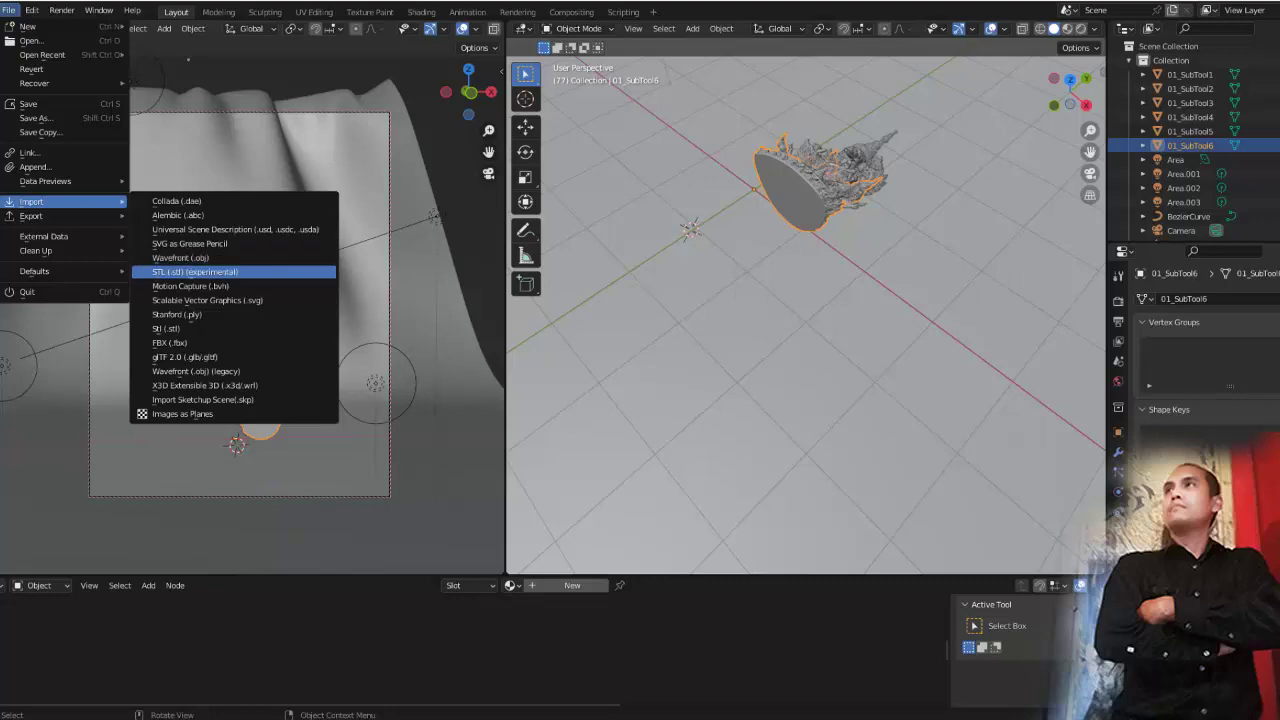
pyautogui.click(200, 271)
pyautogui.doubleClick(615, 362)
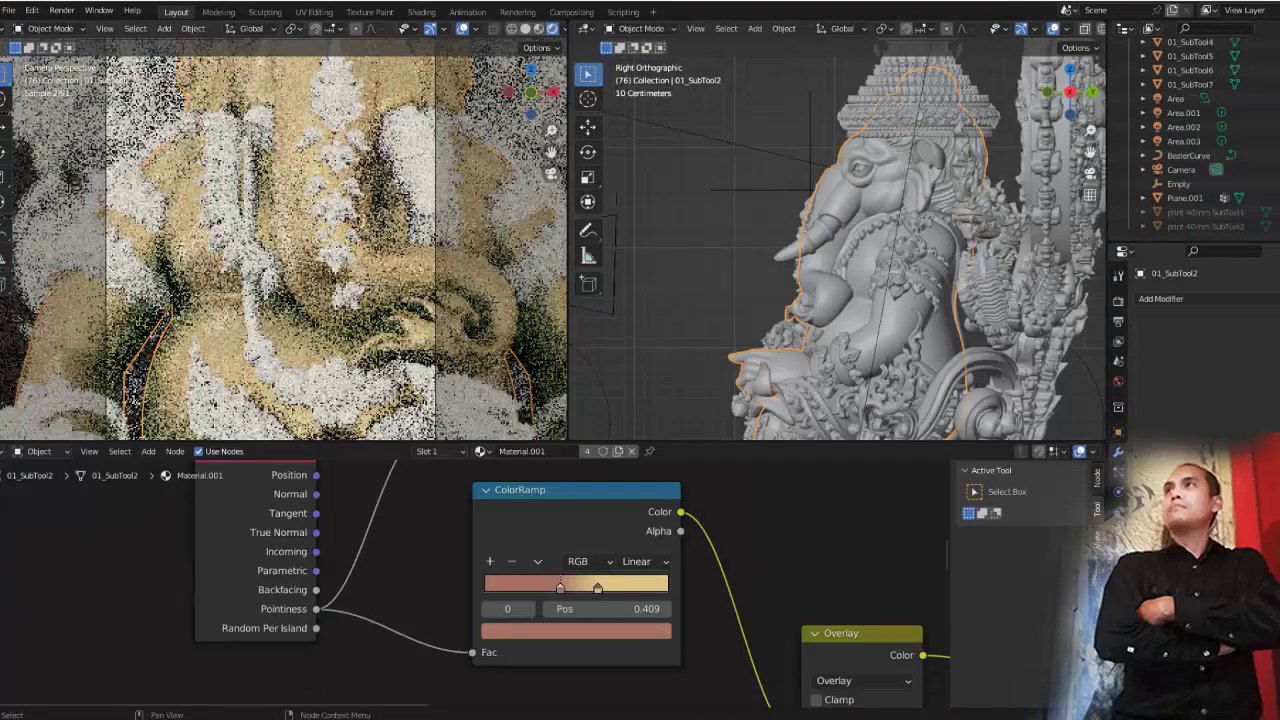
# Adjust the ColorRamp after the noise Height output, moving its dark stop to 0.286
pyautogui.scroll(-2, 600, 580)
pyautogui.scroll(-2, 600, 580)
pyautogui.scroll(-2, 600, 580)
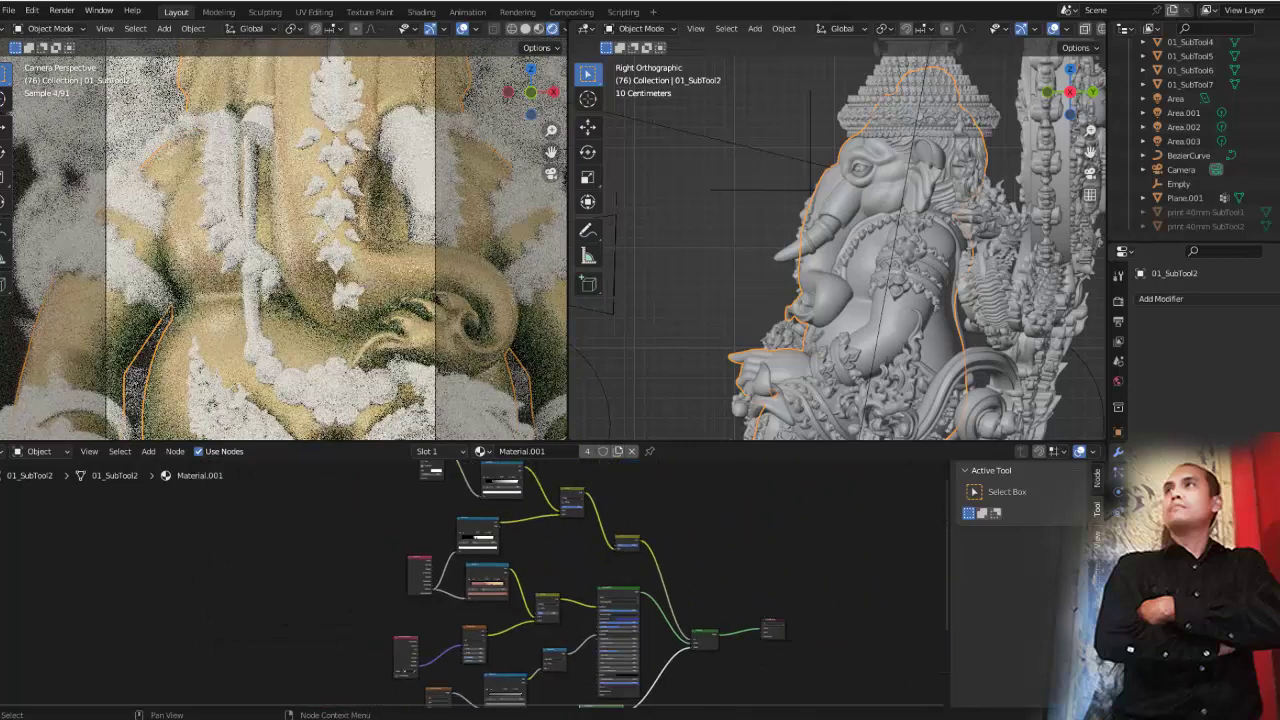
pyautogui.moveTo(600, 600); pyautogui.dragTo(624, 472, button='middle')
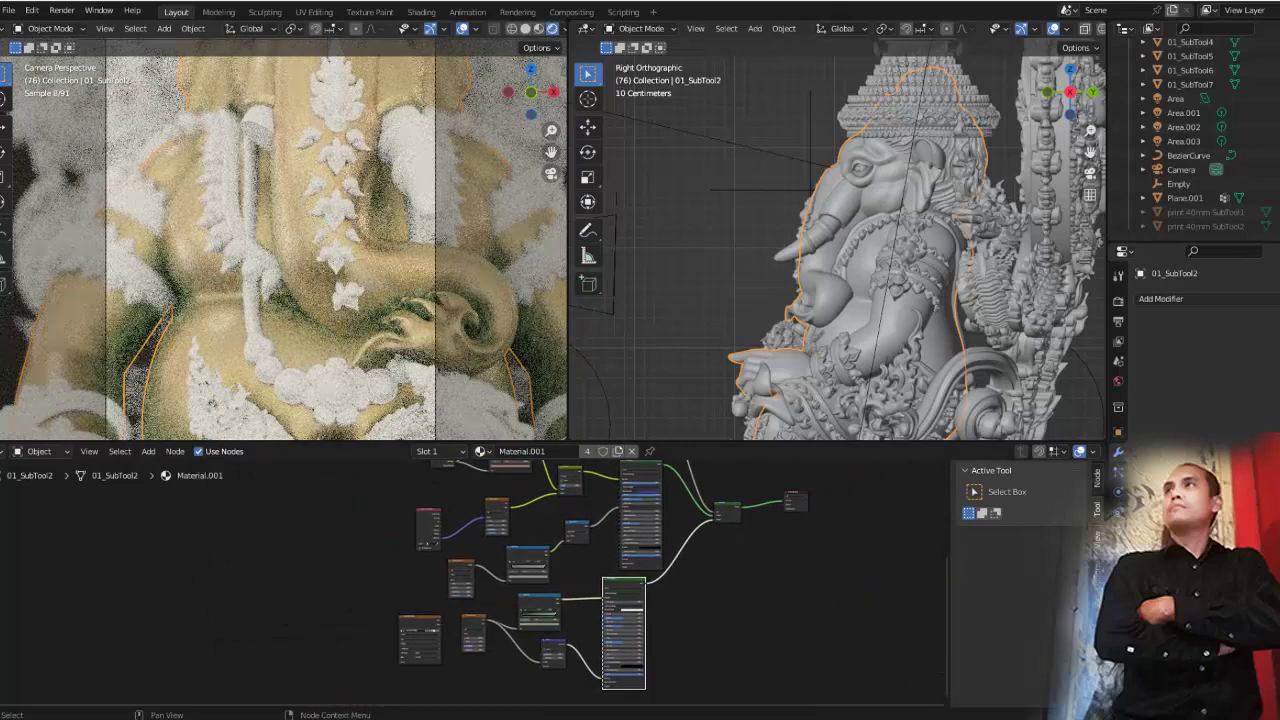
pyautogui.scroll(2, 504, 659)
pyautogui.scroll(1, 504, 659)
pyautogui.scroll(2, 504, 659)
pyautogui.scroll(1, 504, 659)
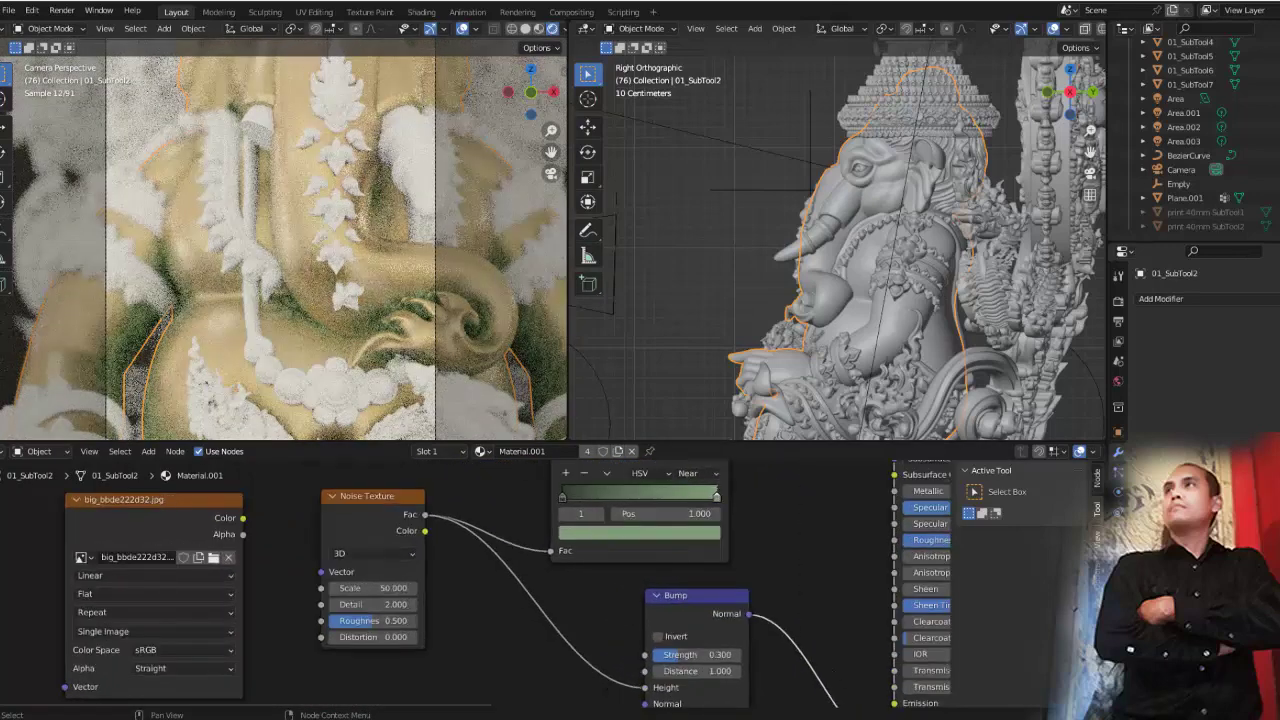
pyautogui.scroll(1, 466, 585)
pyautogui.moveTo(600, 650)
pyautogui.mouseDown(button='middle')
pyautogui.moveTo(560, 480)
pyautogui.moveTo(570, 512)
pyautogui.mouseUp(button='middle')
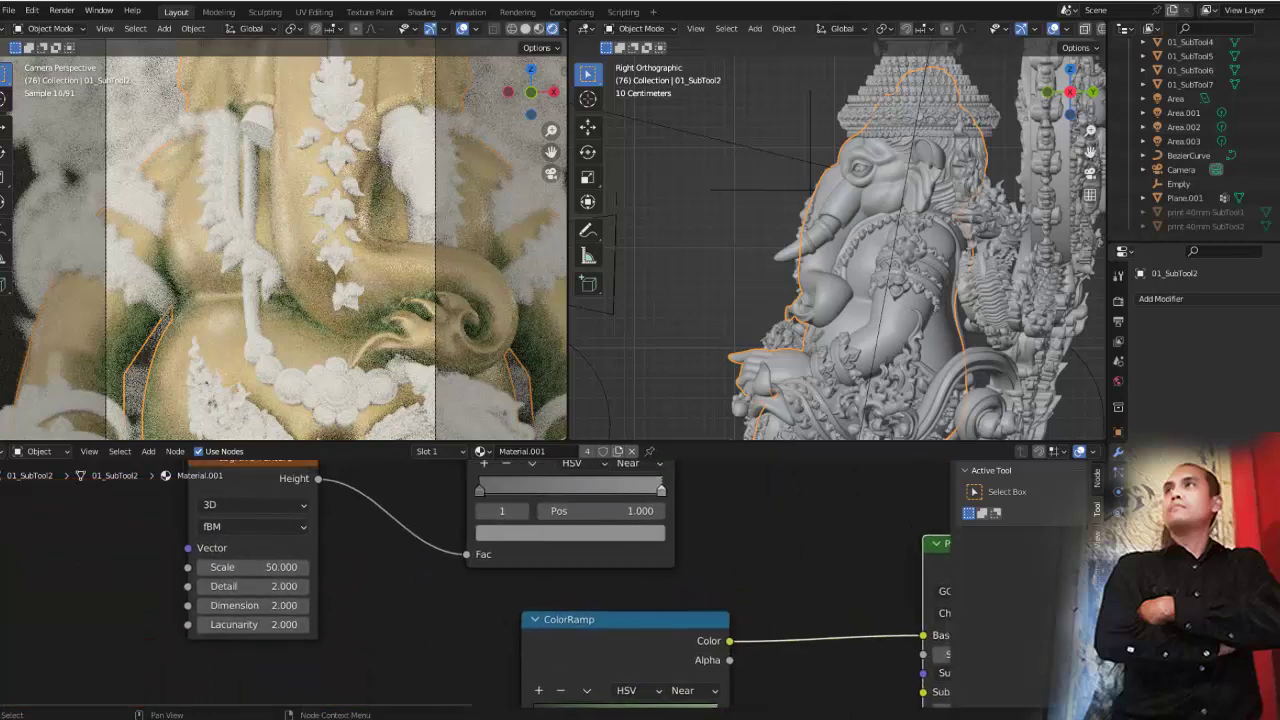
pyautogui.moveTo(661, 489)
pyautogui.mouseDown()
pyautogui.moveTo(630, 489)
pyautogui.moveTo(661, 489)
pyautogui.mouseUp()
pyautogui.moveTo(480, 489)
pyautogui.mouseDown()
pyautogui.moveTo(590, 489)
pyautogui.moveTo(531, 489)
pyautogui.mouseUp()
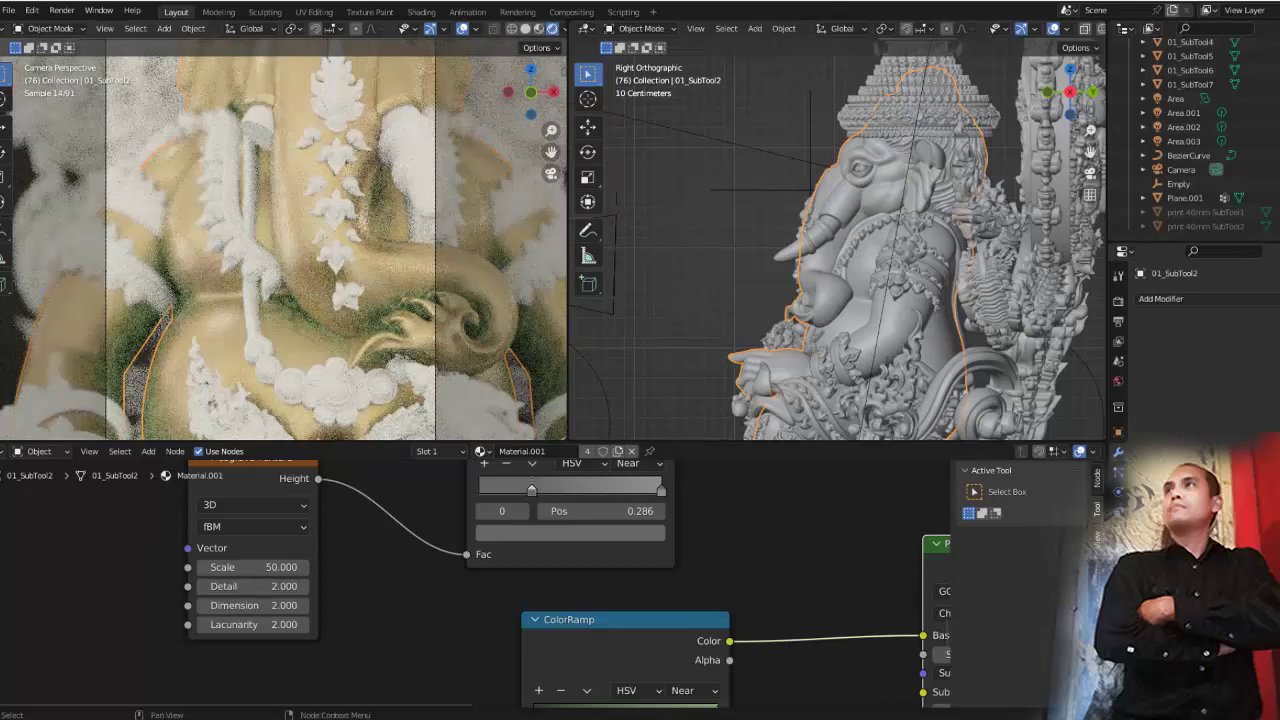
# Select 01_SubTool1 and choose Material.001 from the Shader Editor's material list
pyautogui.click(890, 250)
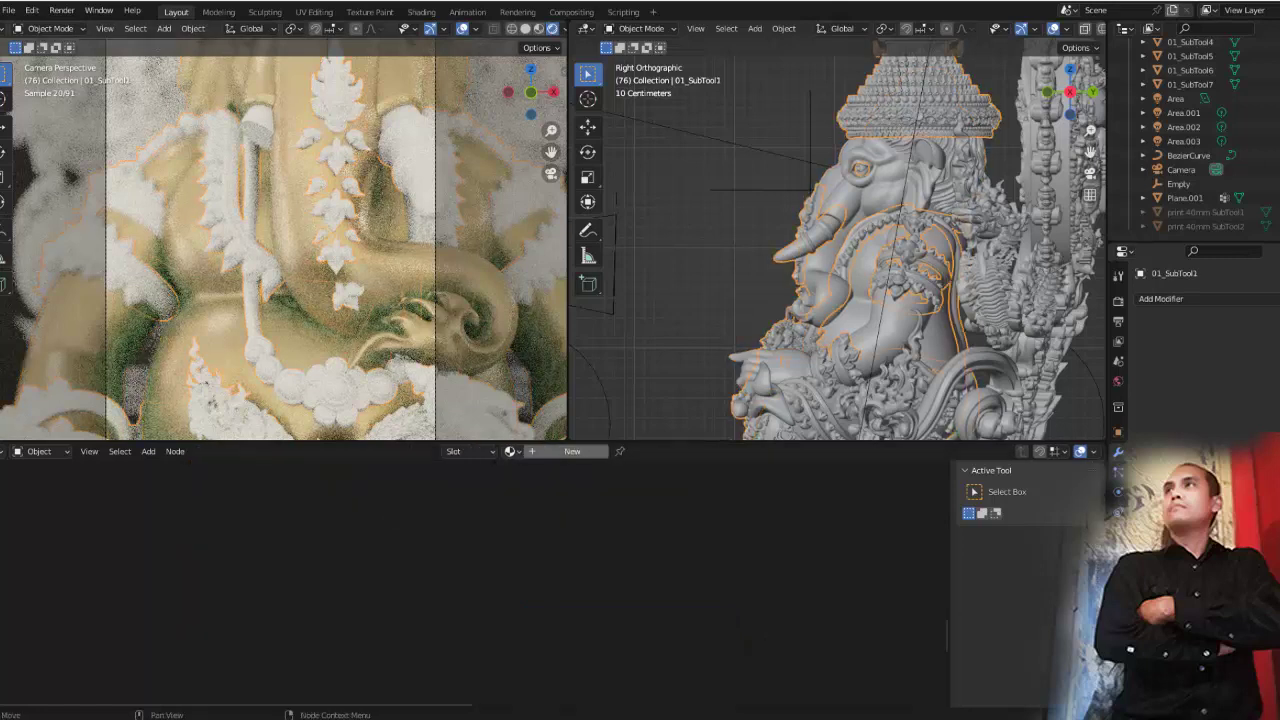
pyautogui.click(510, 451)
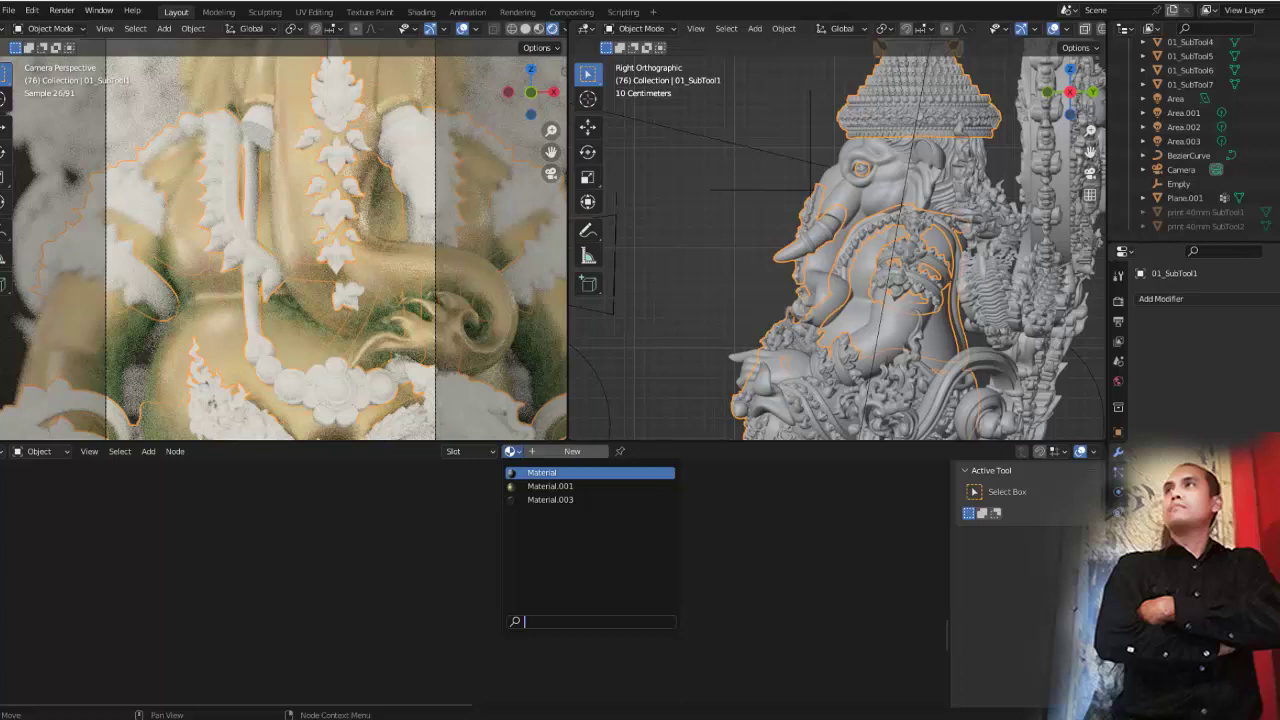
pyautogui.click(550, 486)
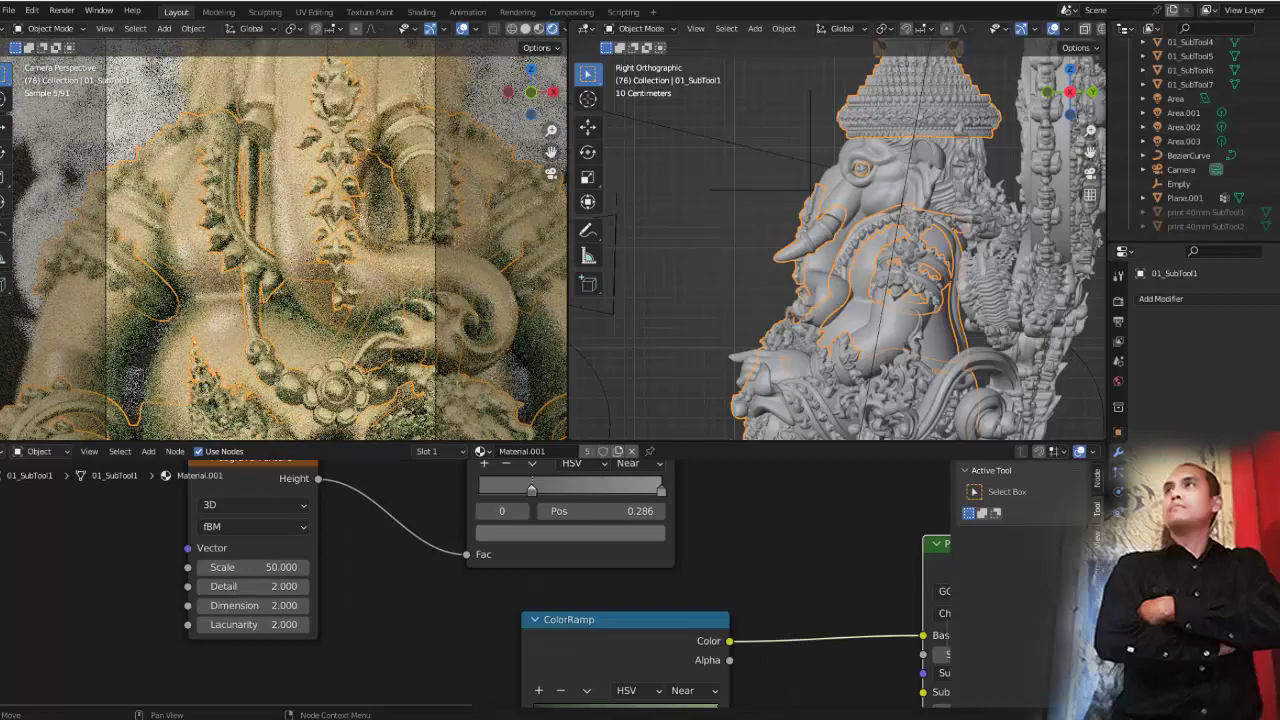
# Enable View Lock > Camera to View and frame the selected Ganesha statue in the camera
pyautogui.scroll(5, 284, 240)
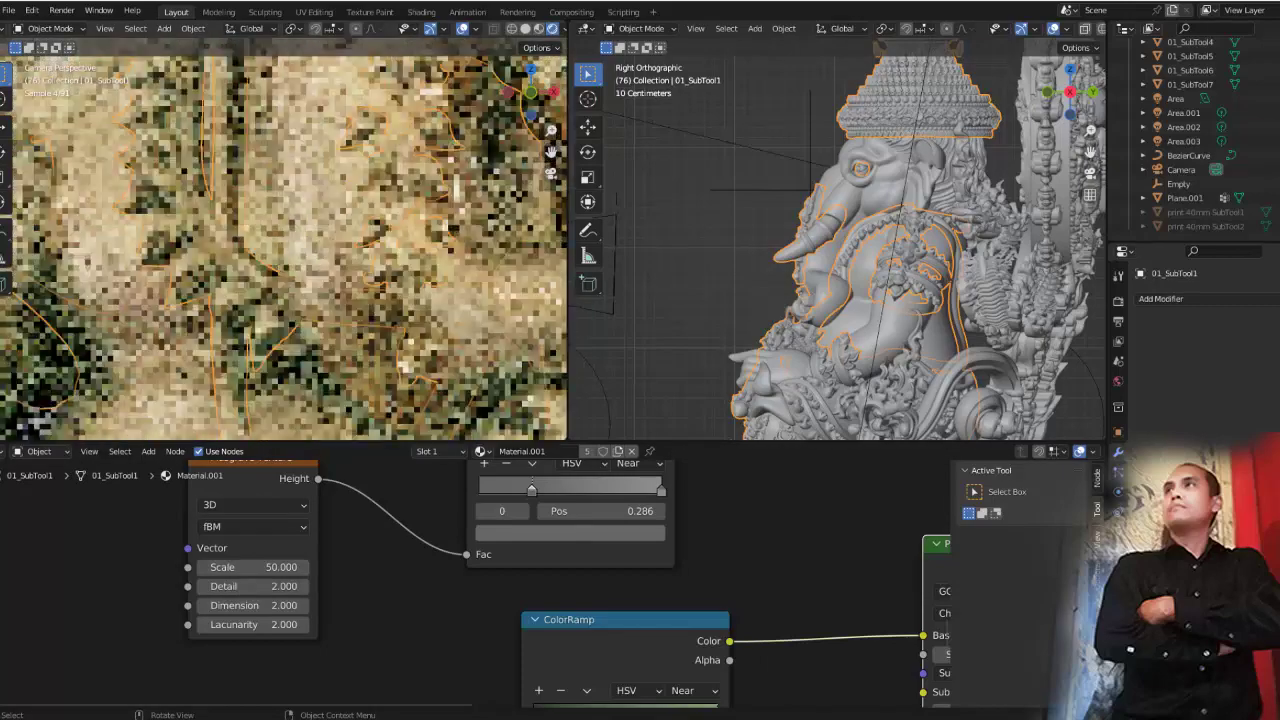
pyautogui.scroll(-1, 284, 240)
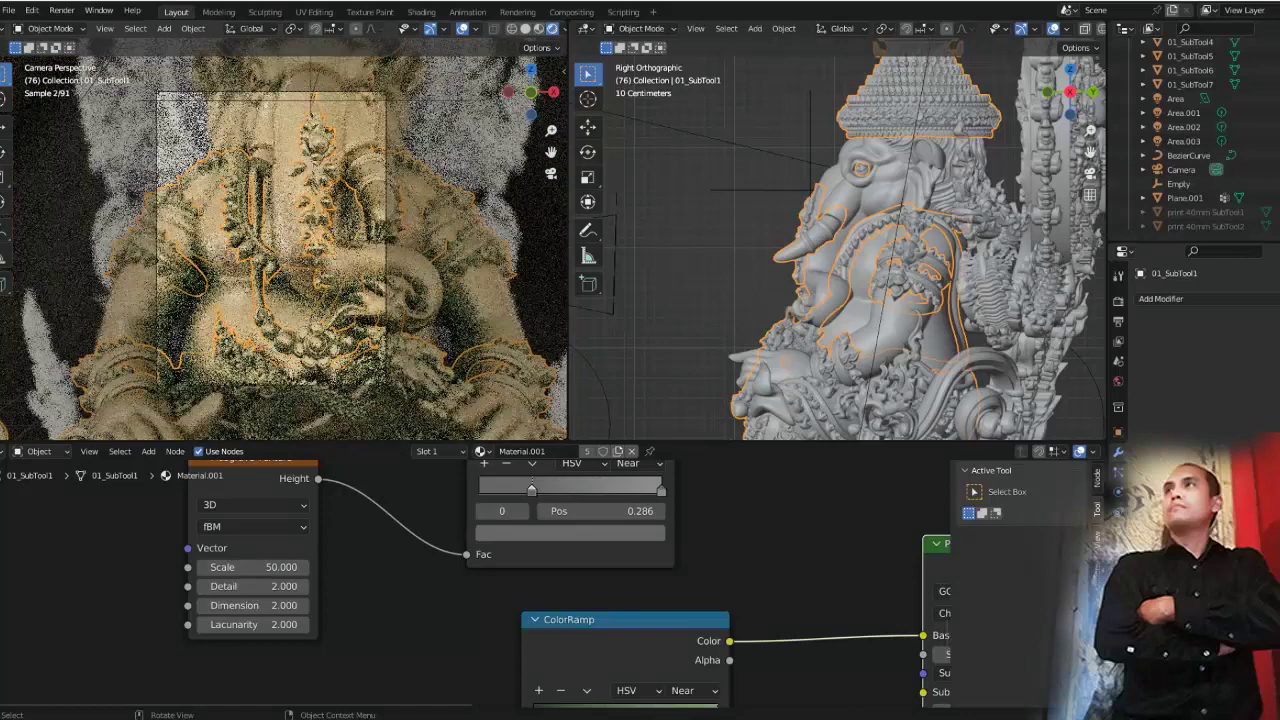
pyautogui.scroll(1, 284, 240)
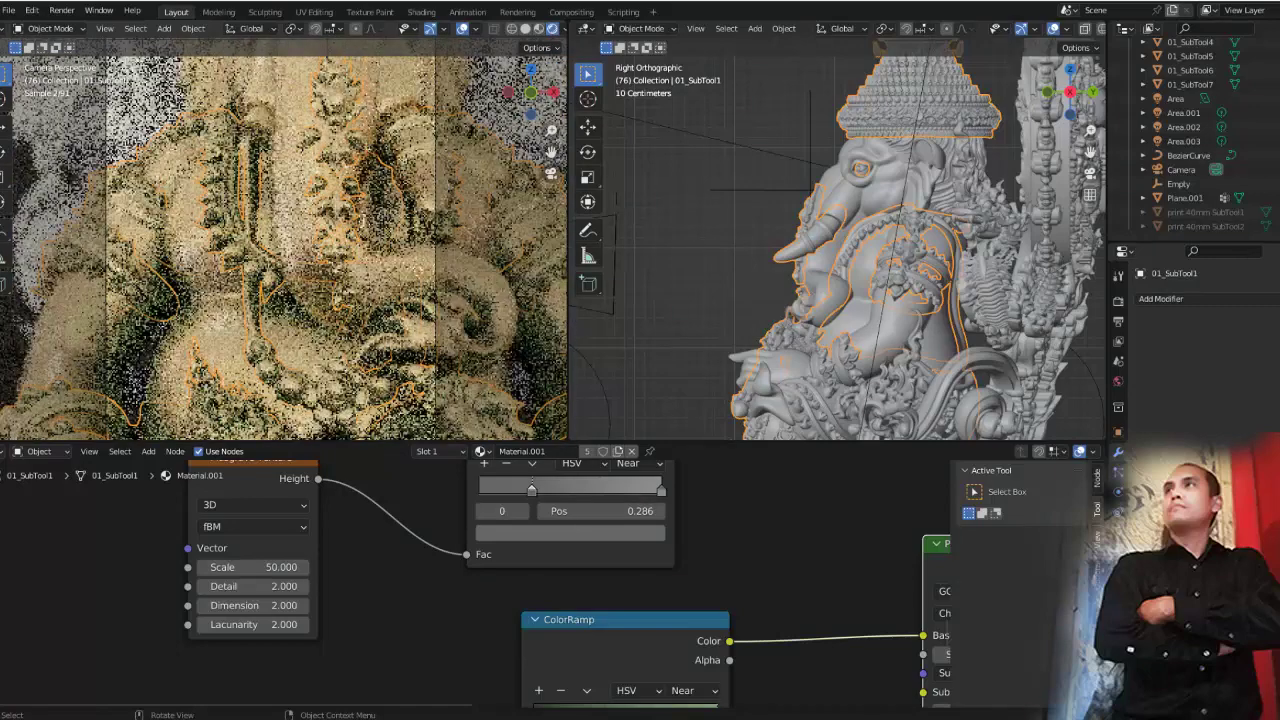
pyautogui.press('n')
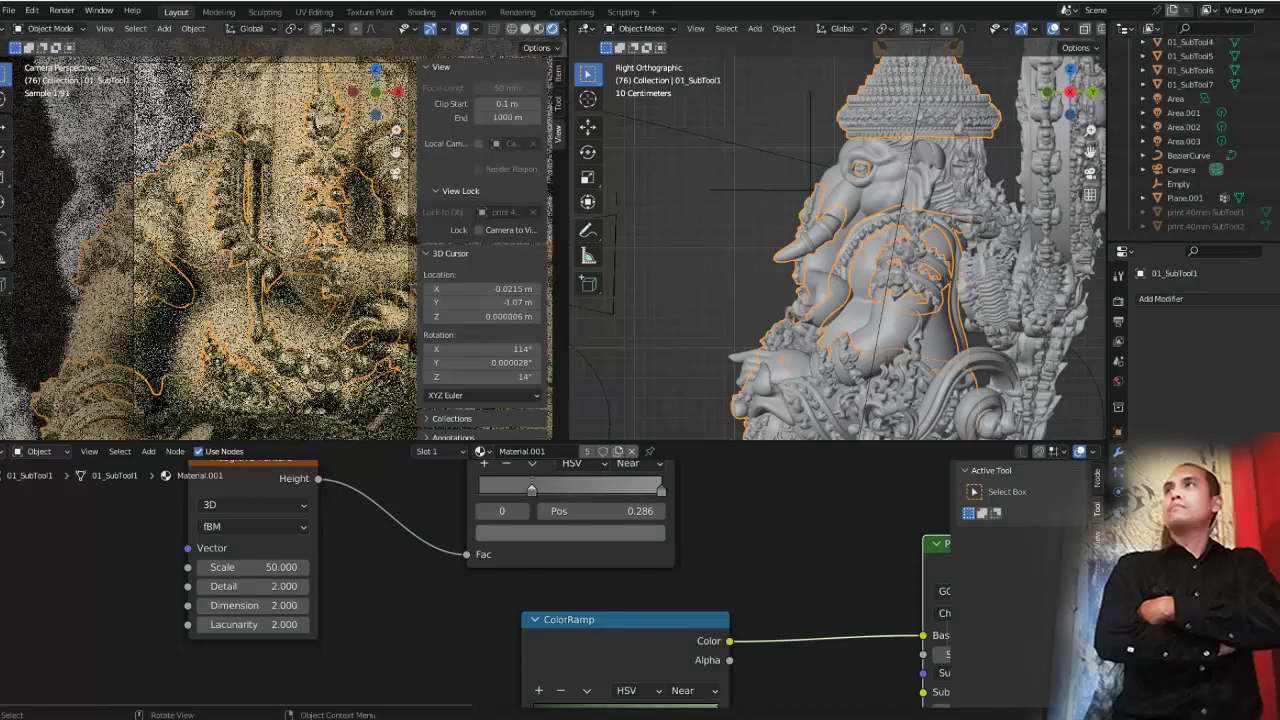
pyautogui.click(478, 230)
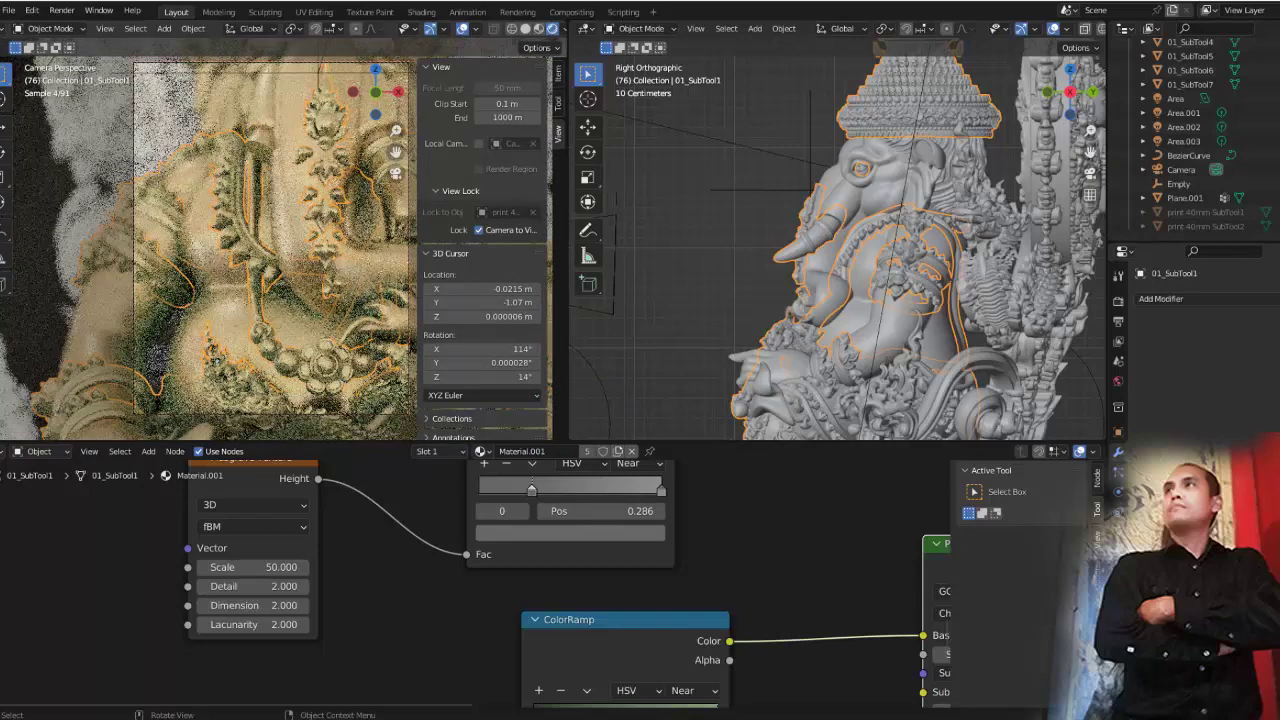
pyautogui.press('KP_Decimal')
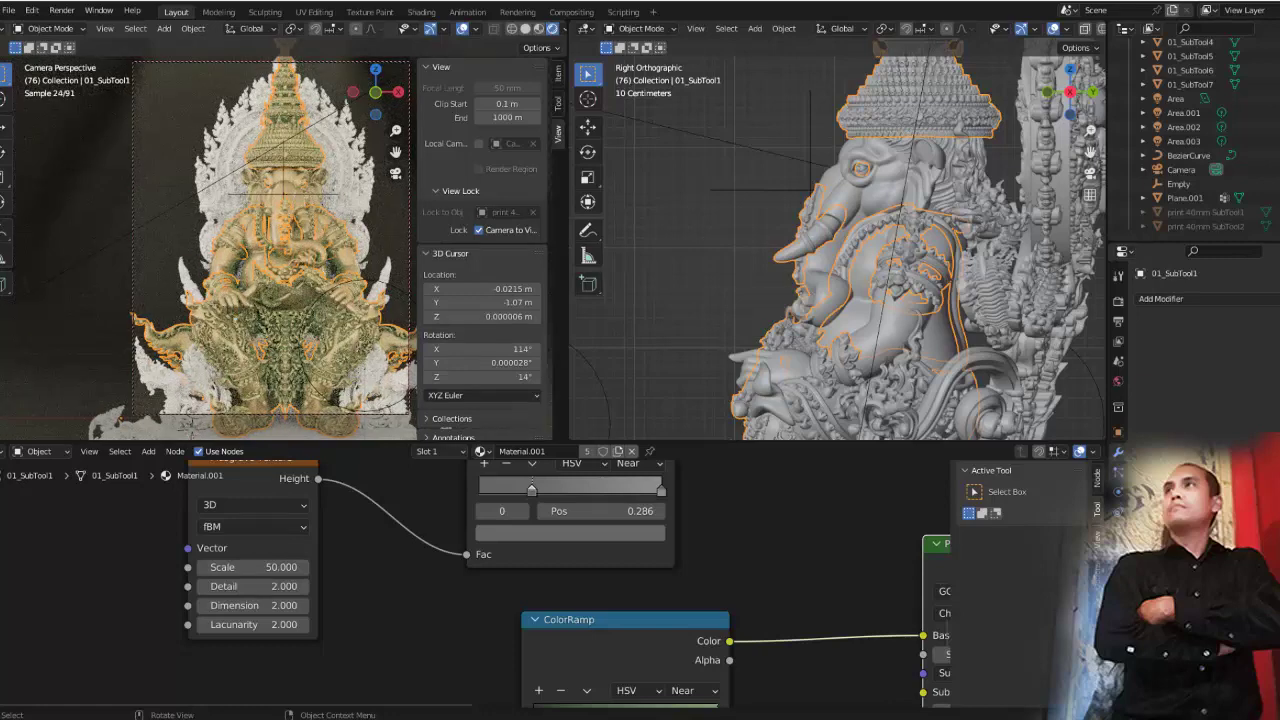
# Try Material.003 on 01_SubTool6, then settle on Material.001 from the material browser
pyautogui.click(1190, 70)
pyautogui.click(511, 451)
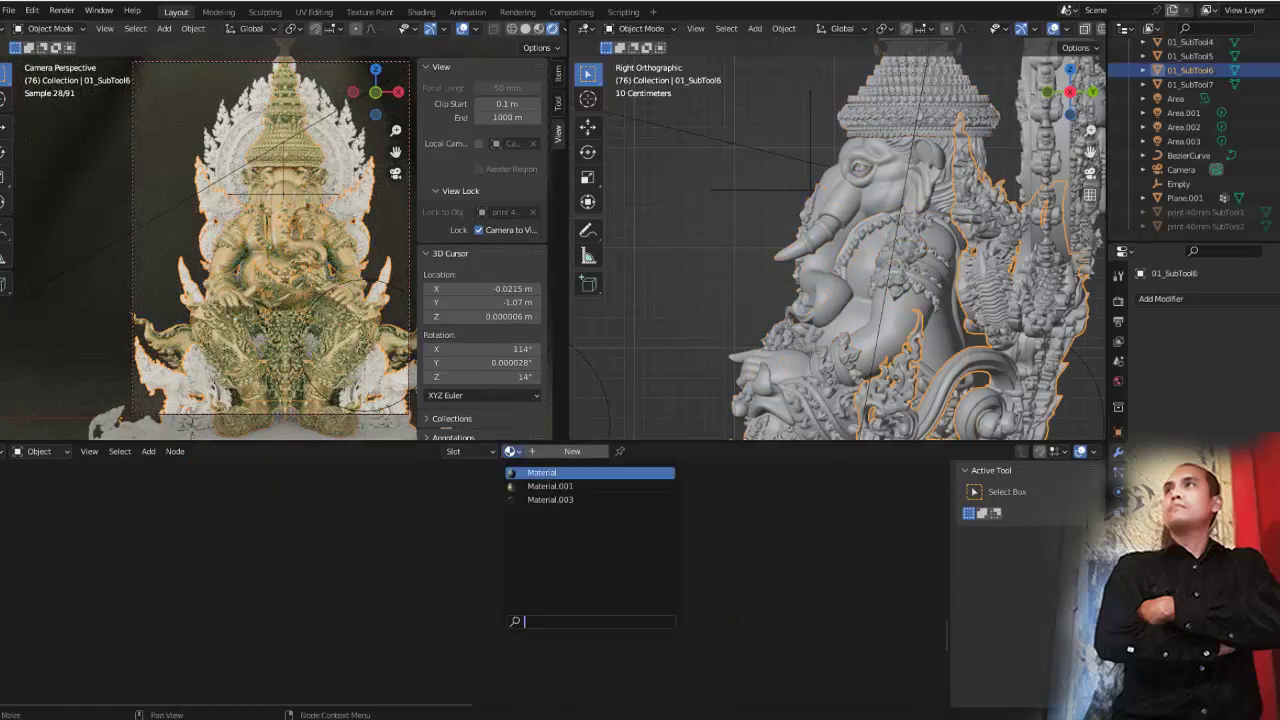
pyautogui.press('Down')
pyautogui.press('Down')
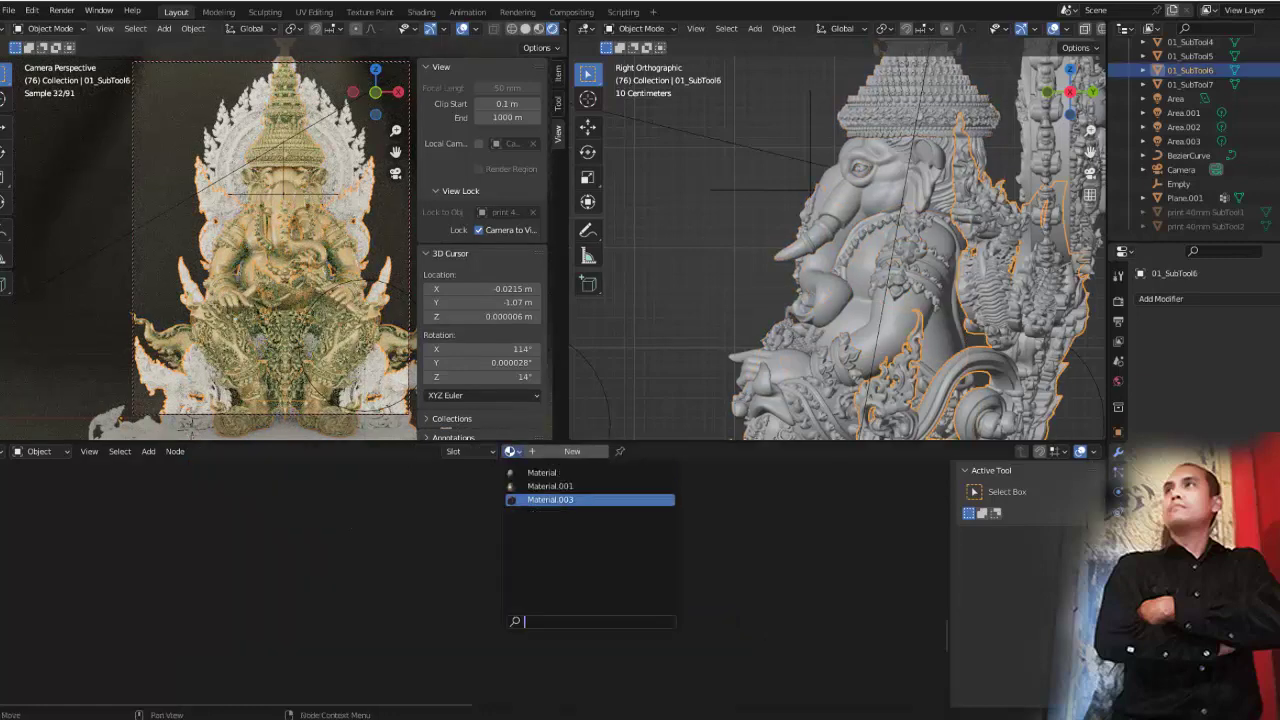
pyautogui.press('Return')
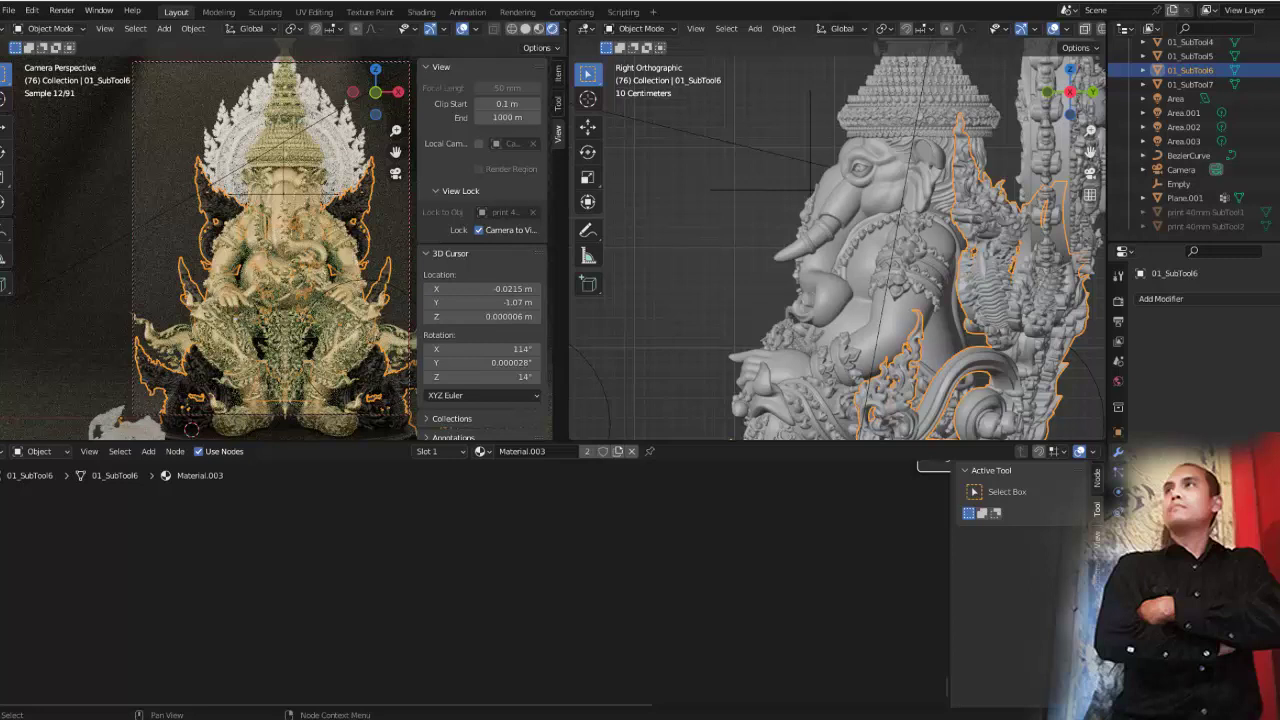
pyautogui.click(481, 451)
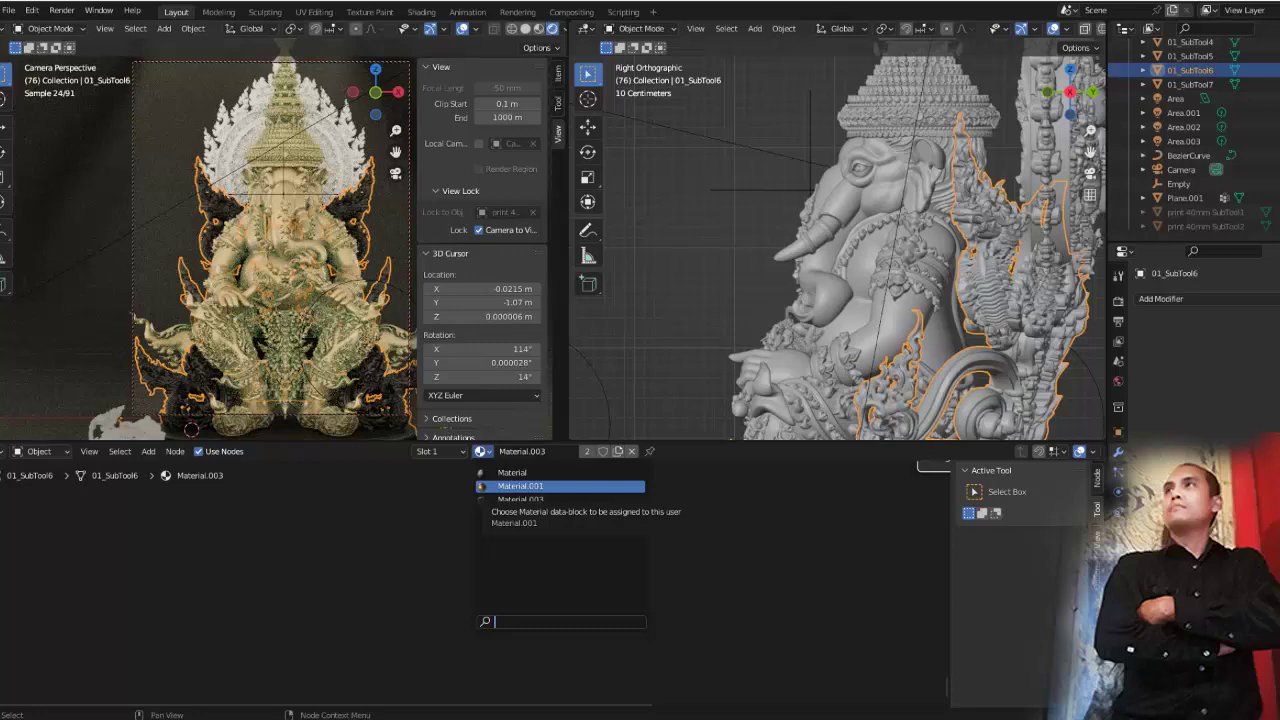
pyautogui.click(520, 486)
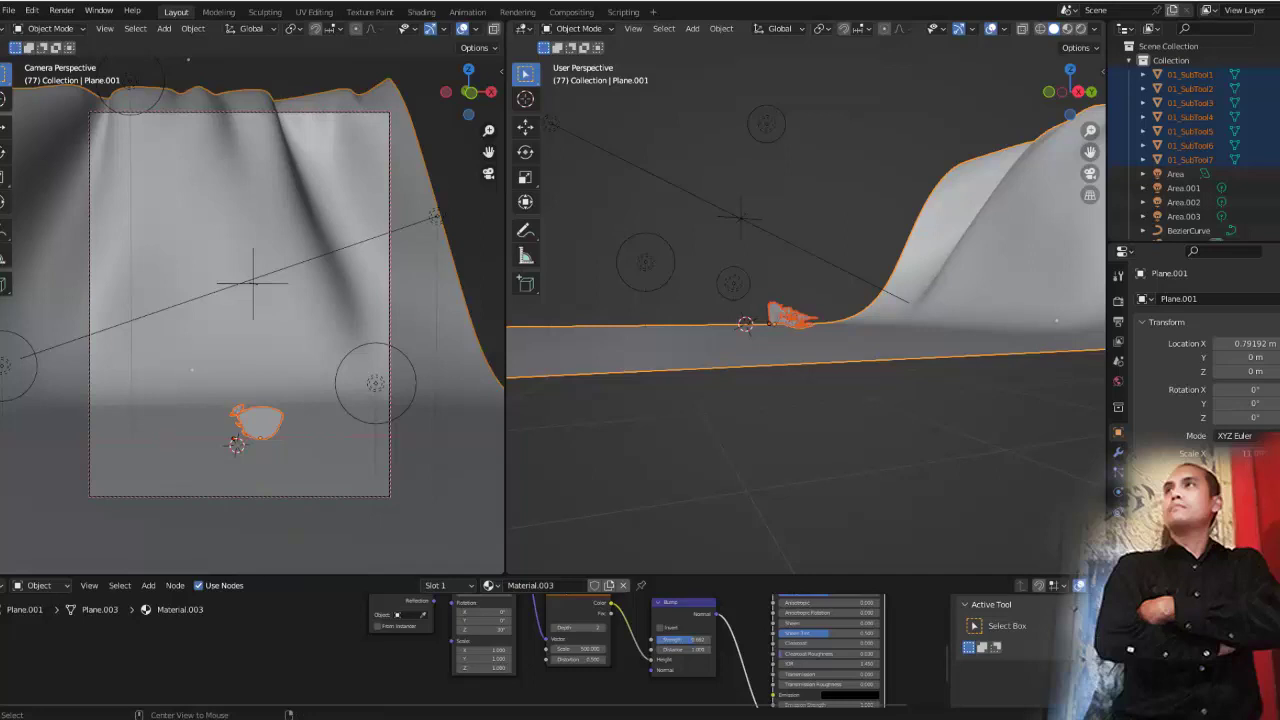
# Select the statue, frame it in Right Ortho view, and rotate it about -90° to stand upright
pyautogui.keyDown('ctrl'); pyautogui.moveTo(900, 324); pyautogui.dragTo(950, 404); pyautogui.keyUp('ctrl')
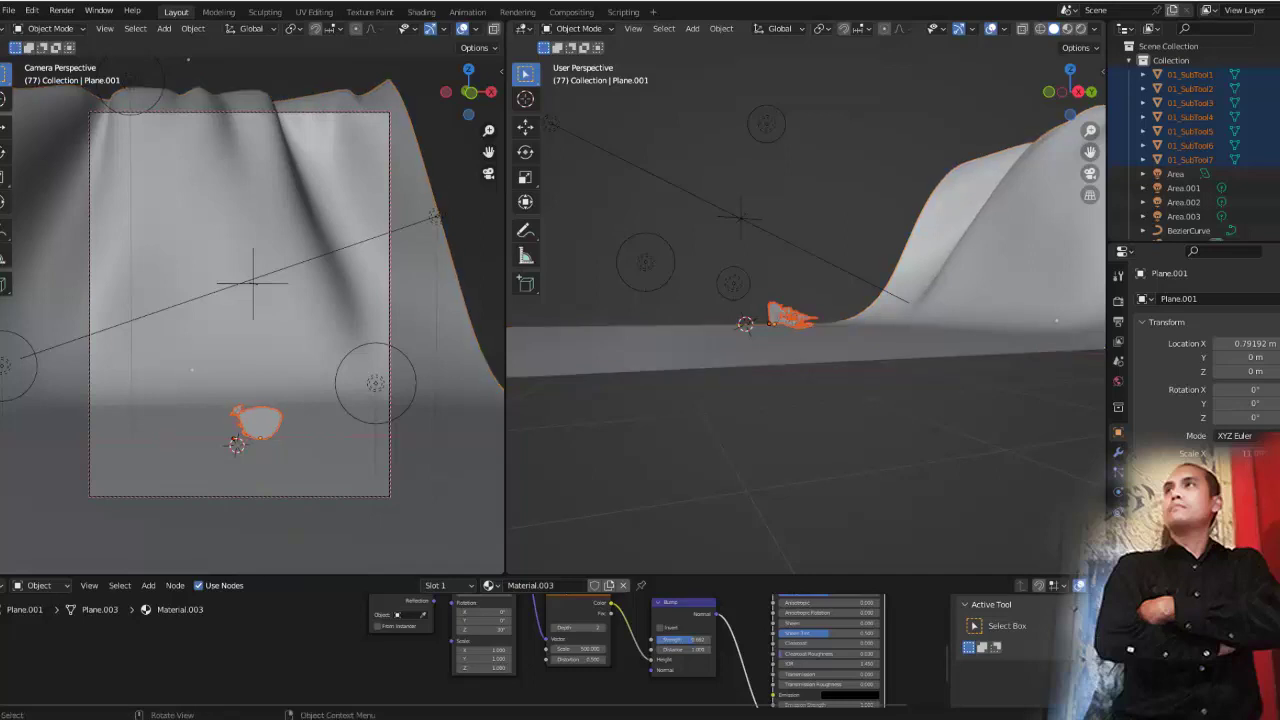
pyautogui.moveTo(800, 250); pyautogui.dragTo(870, 250, button='middle')
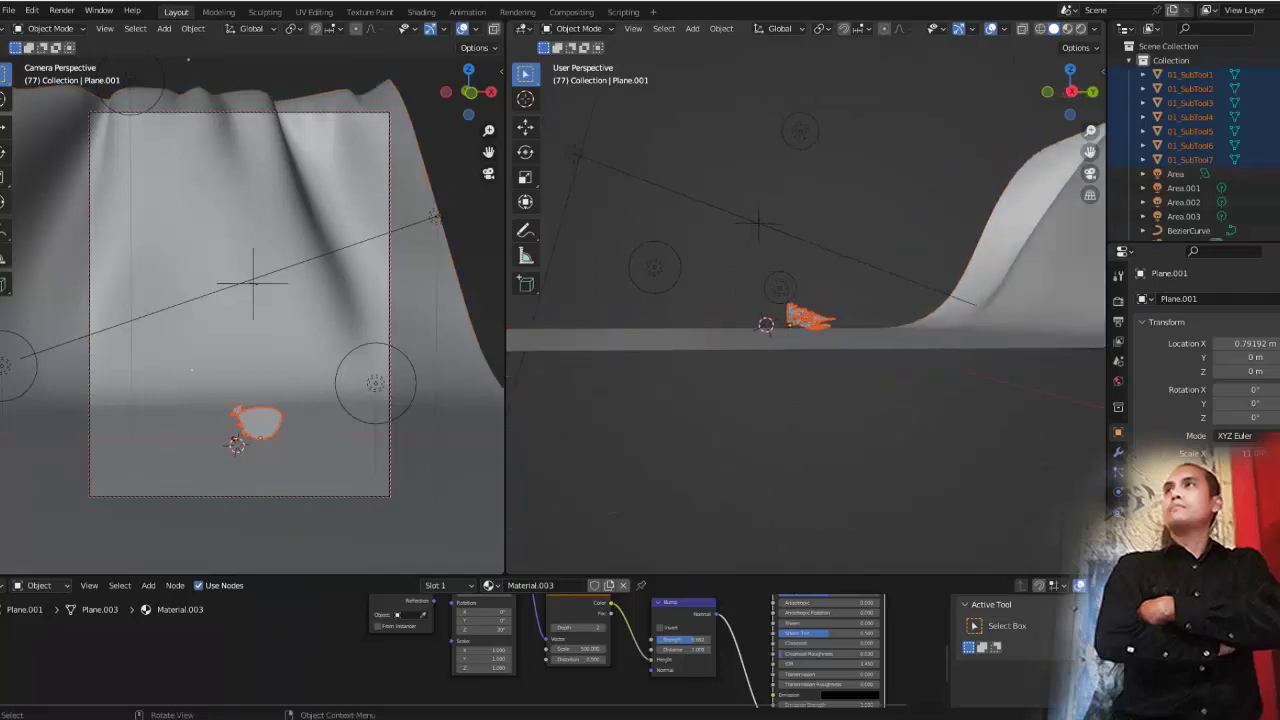
pyautogui.click(1071, 91)
pyautogui.press('KP_Decimal')
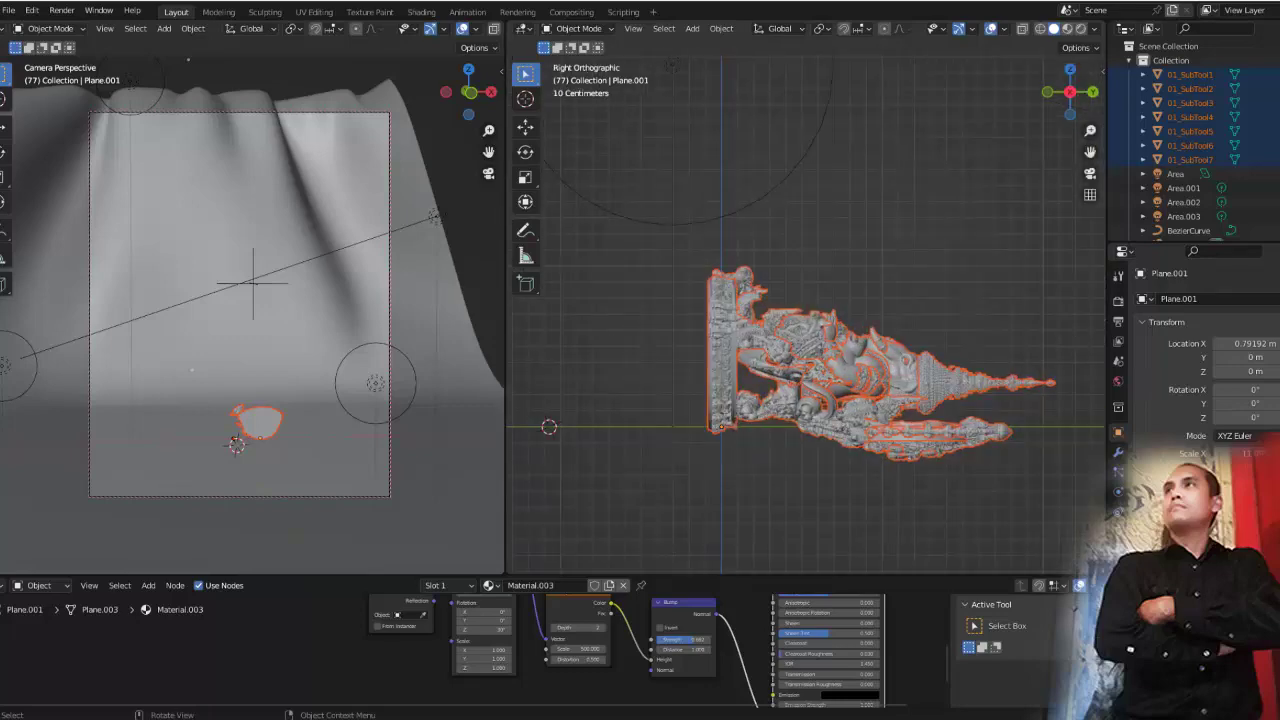
pyautogui.press('r')
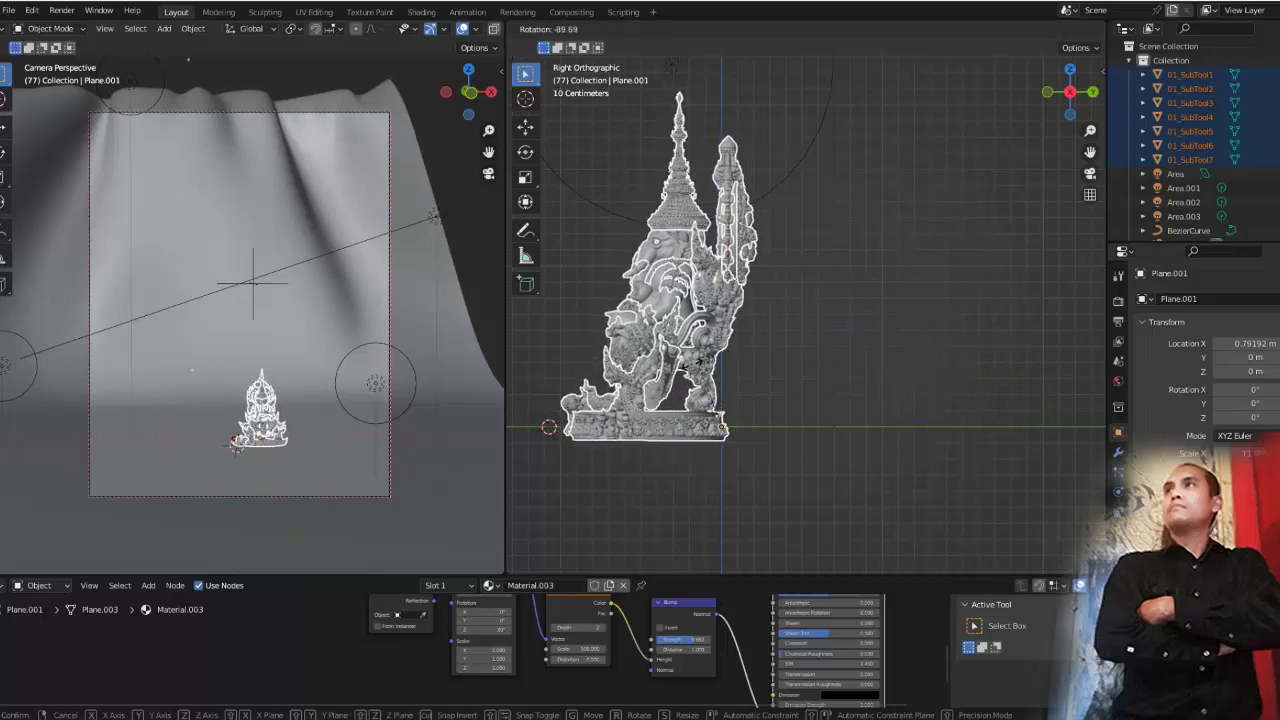
pyautogui.click(683, 371)
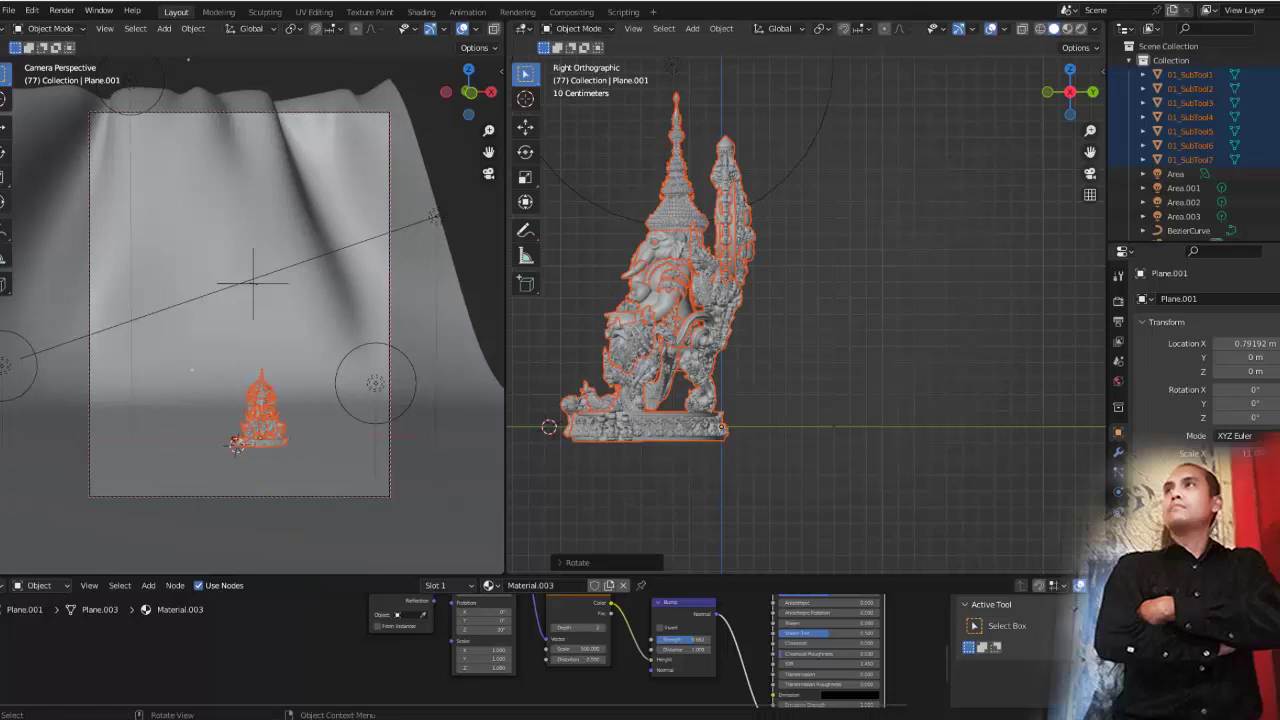
pyautogui.moveTo(805, 315)
pyautogui.mouseDown(button='middle')
pyautogui.moveTo(930, 285)
pyautogui.moveTo(835, 300)
pyautogui.mouseUp(button='middle')
pyautogui.scroll(-3, 805, 315)
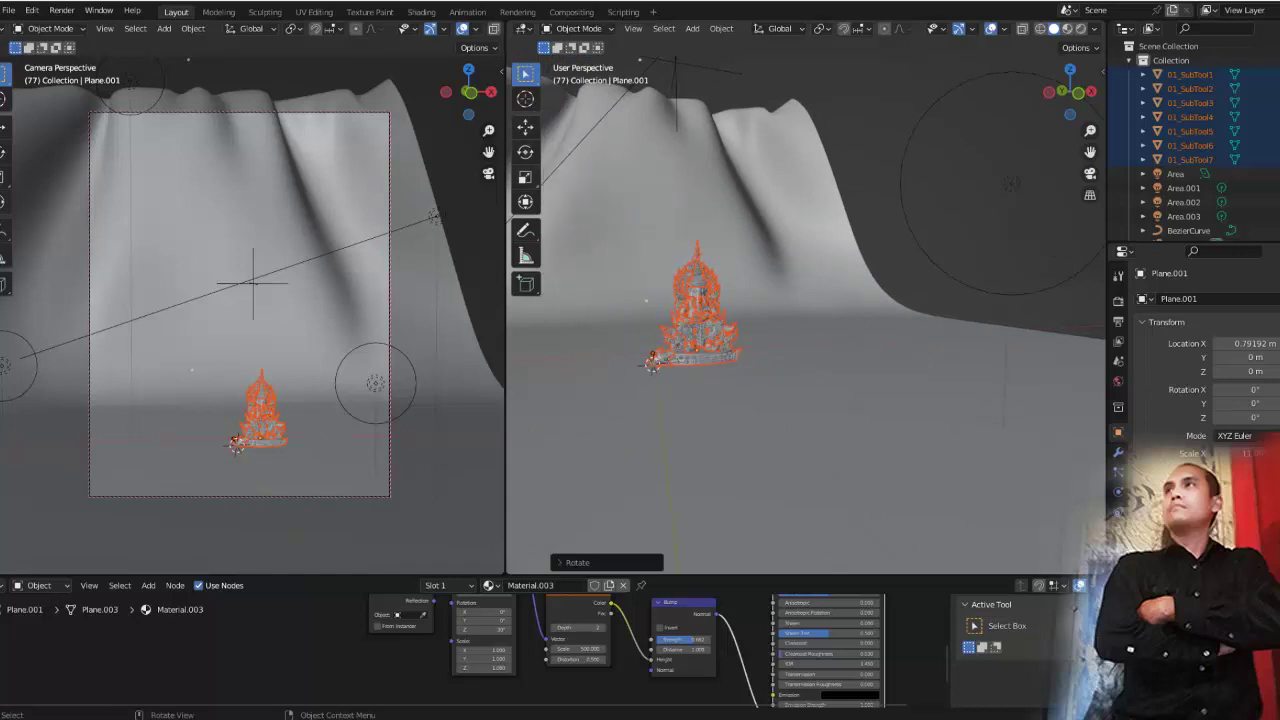
# Scale the statue up and orbit and zoom the locked camera to reframe it
pyautogui.press('s')
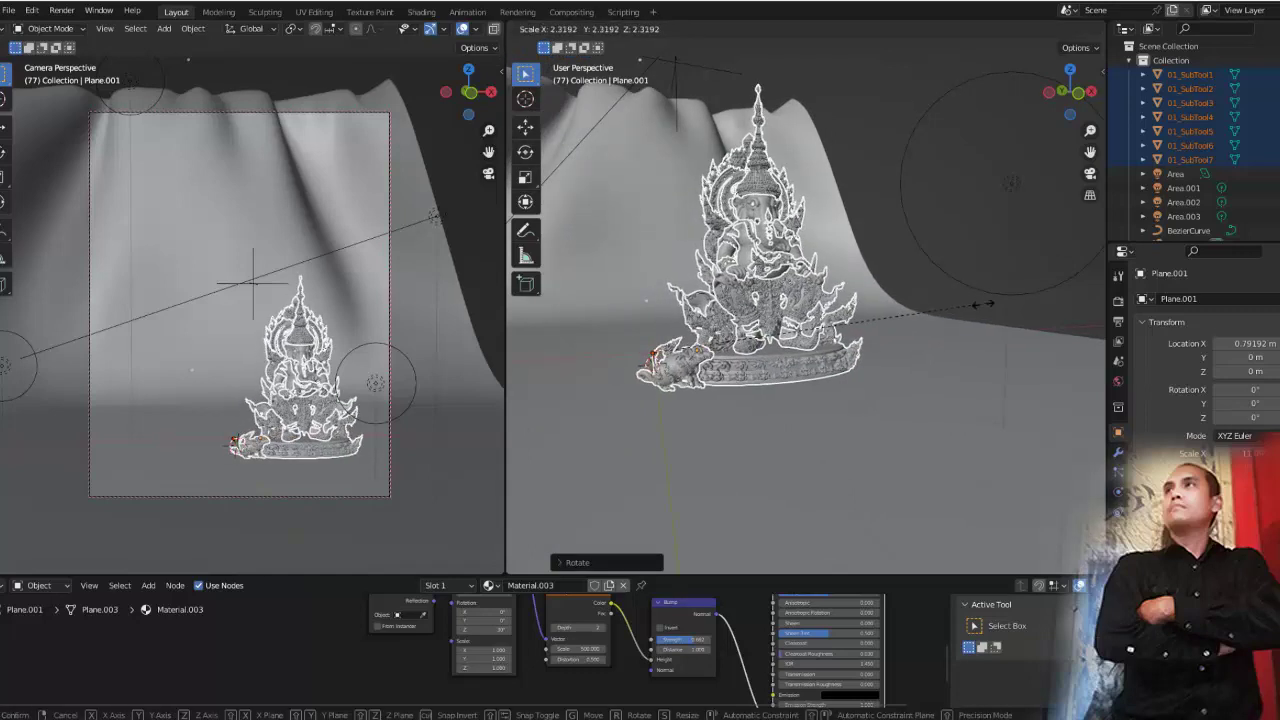
pyautogui.click(995, 303)
pyautogui.moveTo(995, 303); pyautogui.dragTo(900, 280, button='middle')
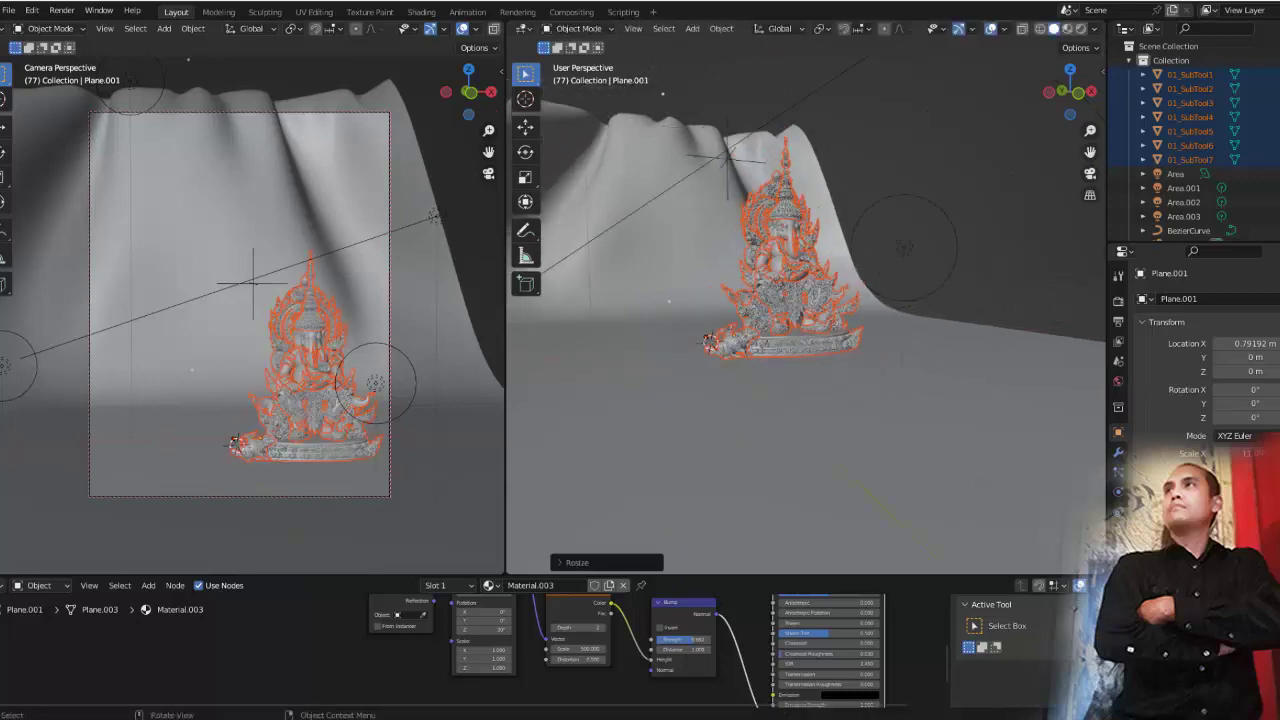
pyautogui.moveTo(250, 300); pyautogui.dragTo(200, 290, button='middle')
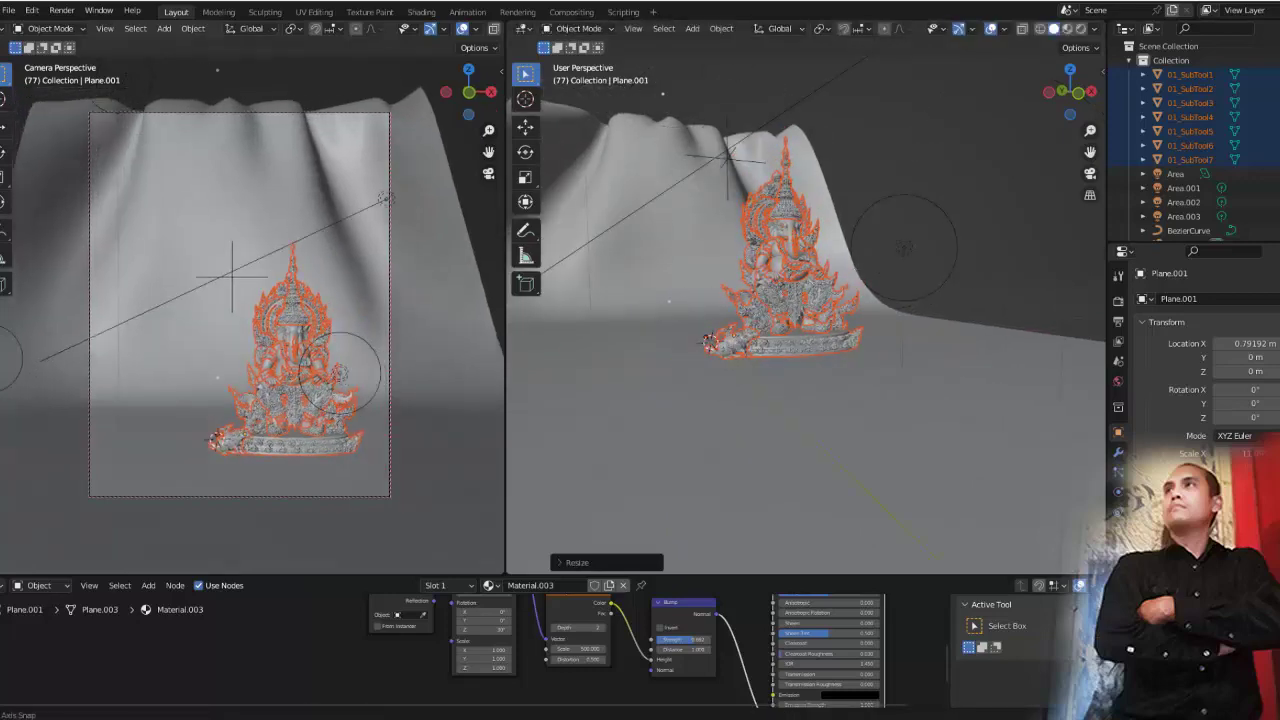
pyautogui.moveTo(250, 80)
pyautogui.mouseDown(button='middle')
pyautogui.moveTo(217, 130)
pyautogui.moveTo(220, 154)
pyautogui.mouseUp(button='middle')
pyautogui.scroll(4, 220, 154)
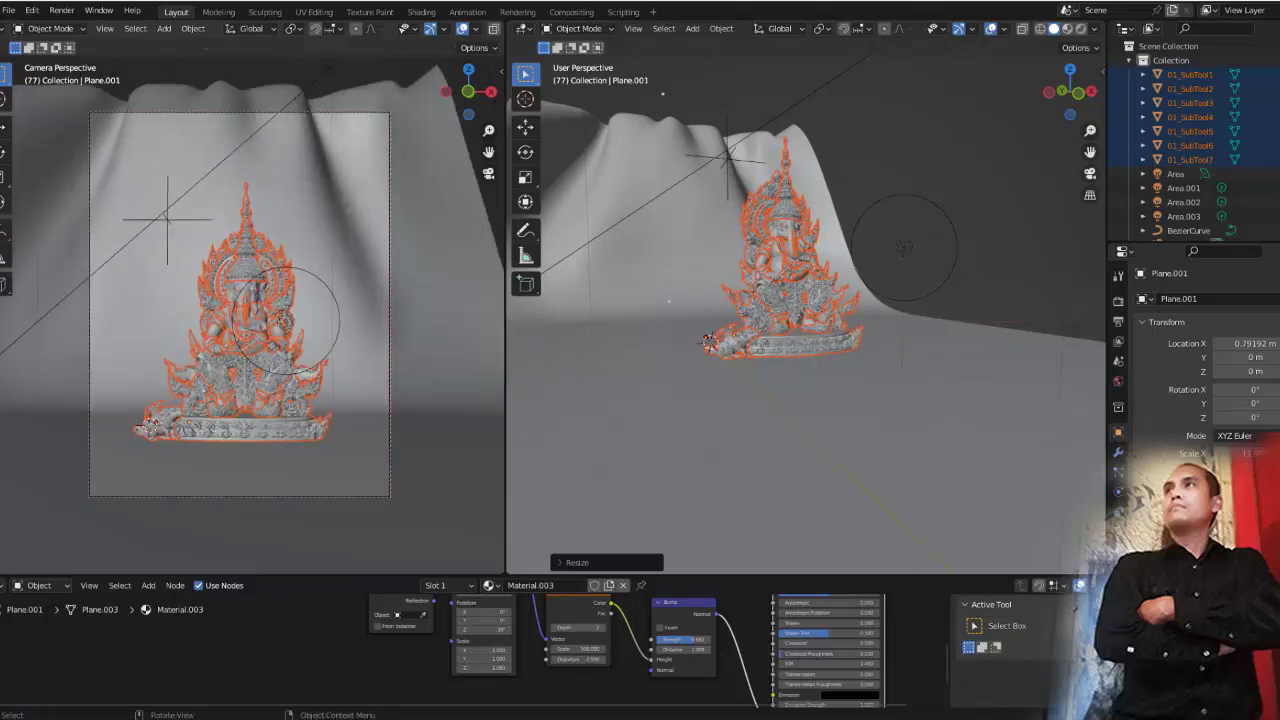
pyautogui.scroll(2, 240, 290)
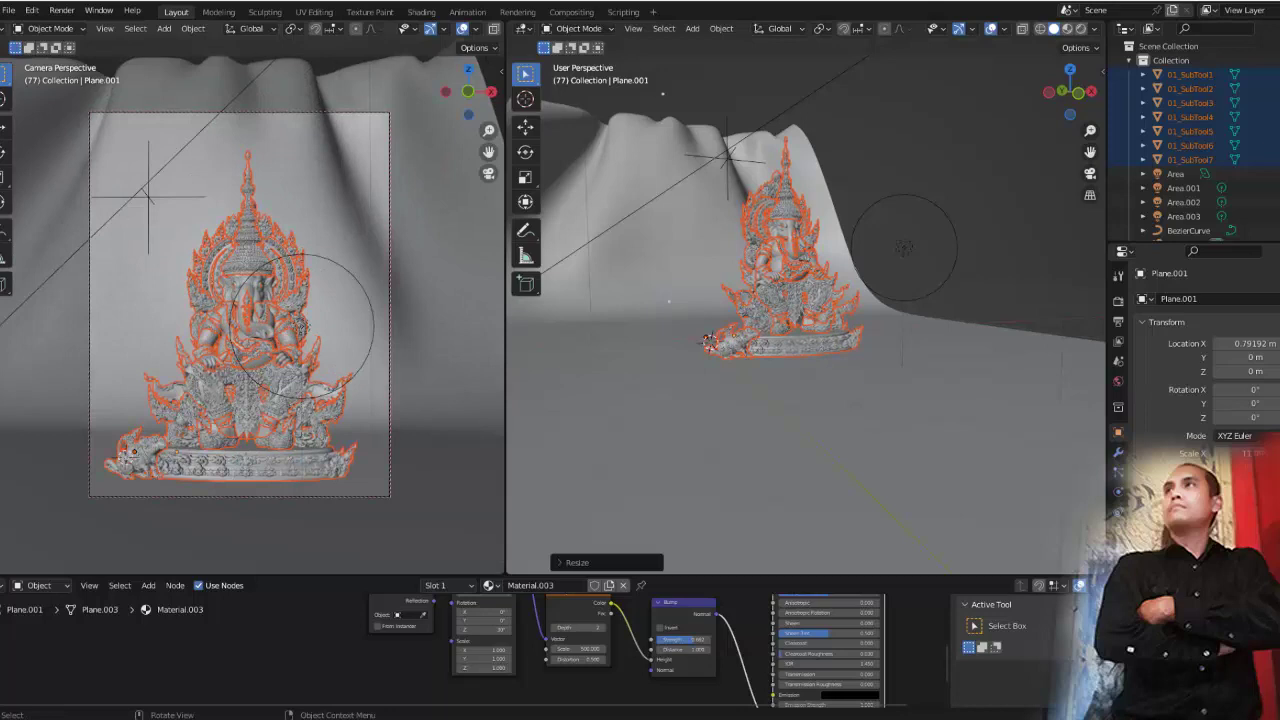
pyautogui.scroll(2, 250, 300)
pyautogui.scroll(-2, 250, 300)
pyautogui.moveTo(903, 247)
pyautogui.mouseDown(button='middle')
pyautogui.moveTo(665, 316)
pyautogui.moveTo(790, 322)
pyautogui.mouseUp(button='middle')
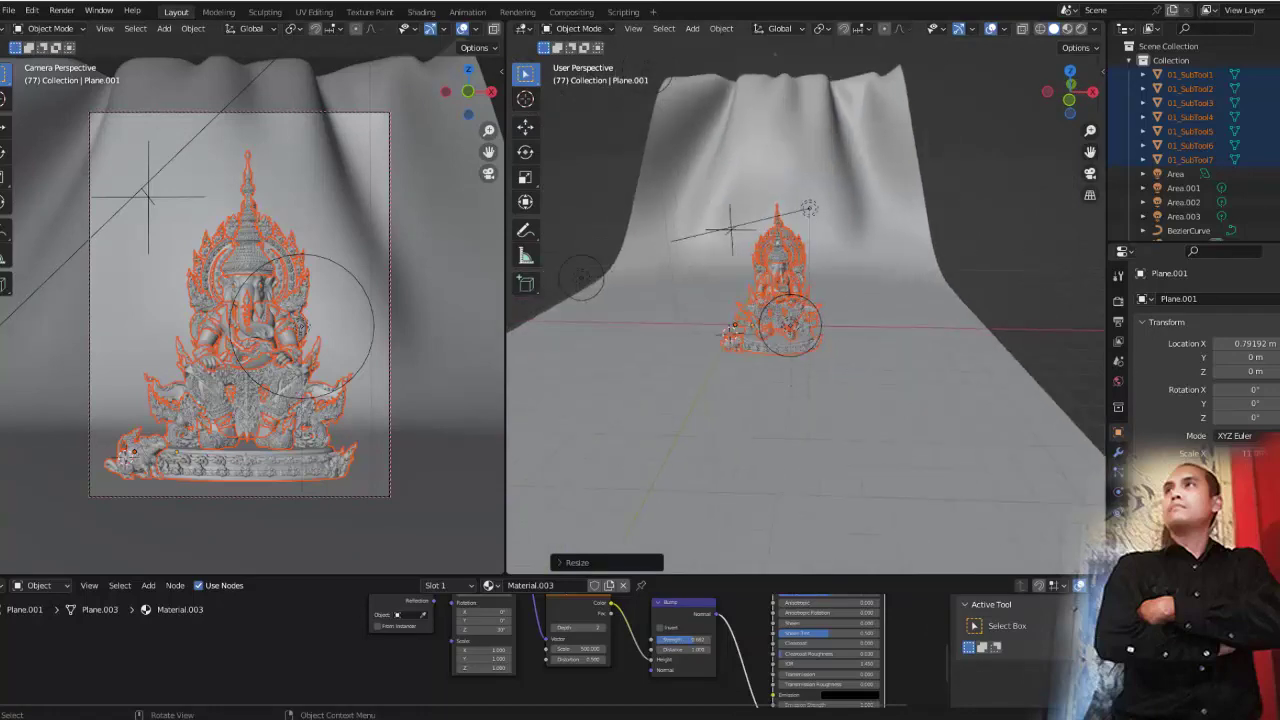
# Enlarge the statue further, slide it along X, and fine-tune the camera framing
pyautogui.press('s')
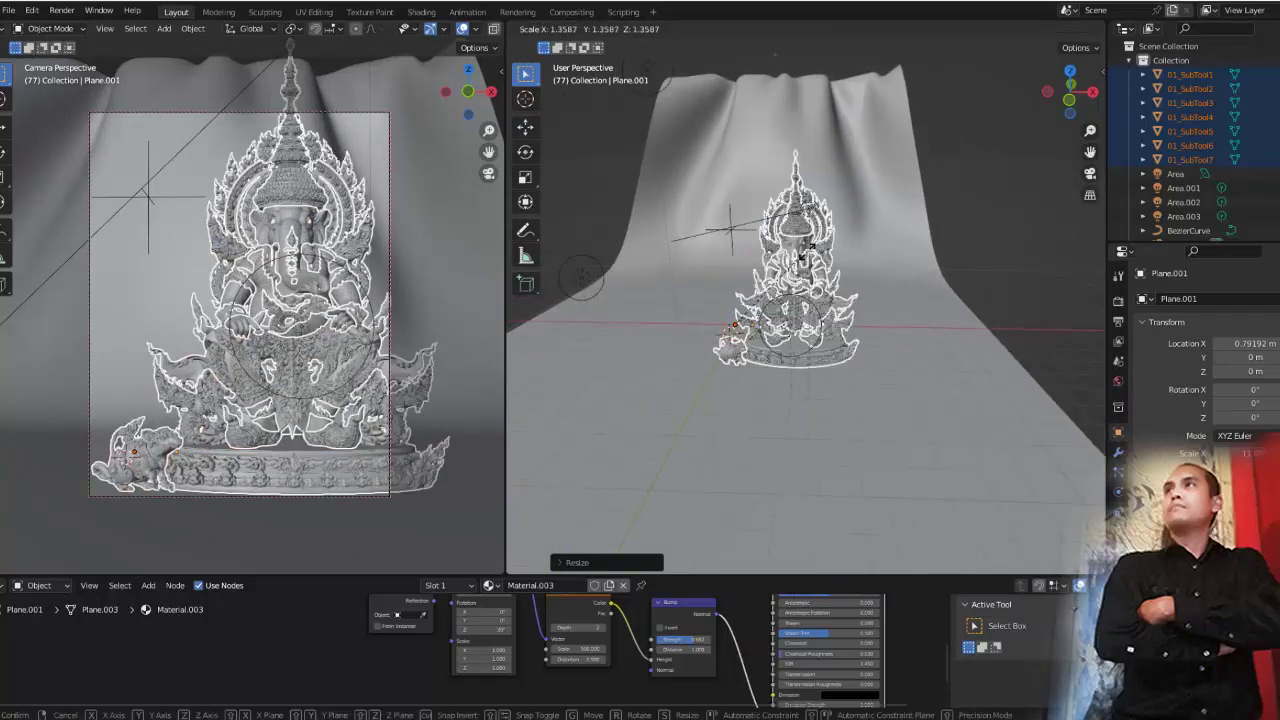
pyautogui.press('Return')
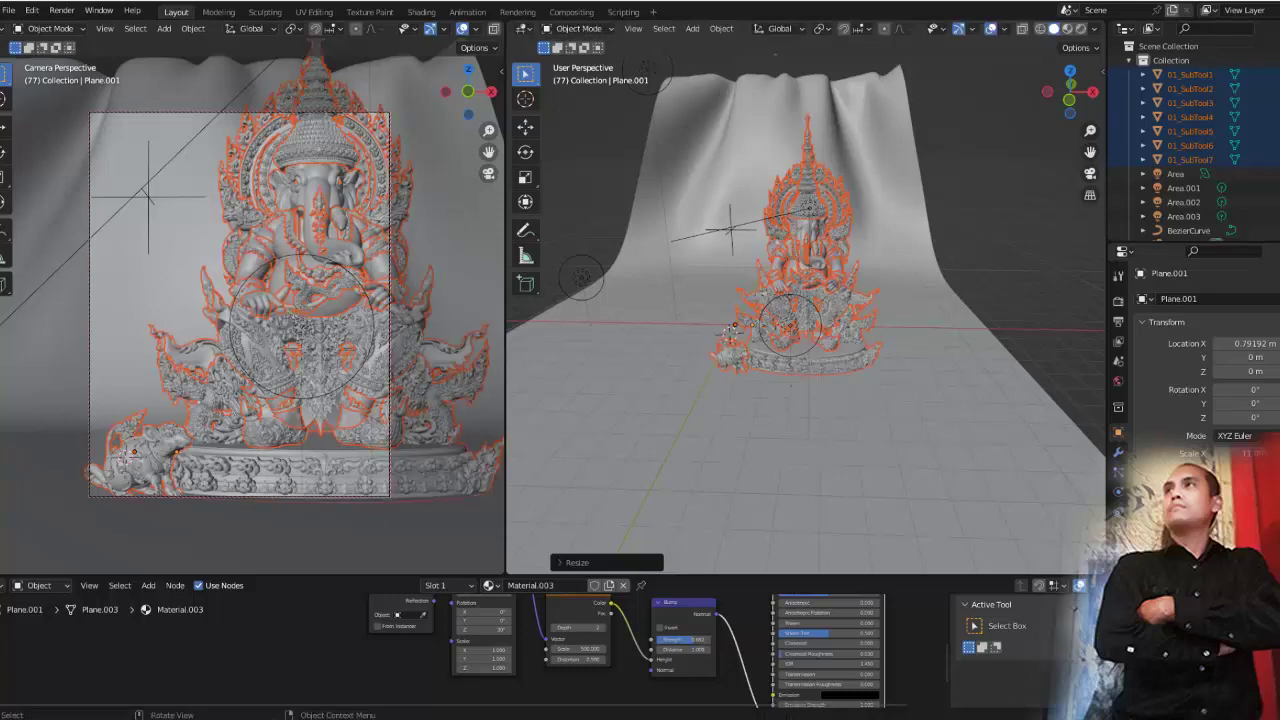
pyautogui.press('g')
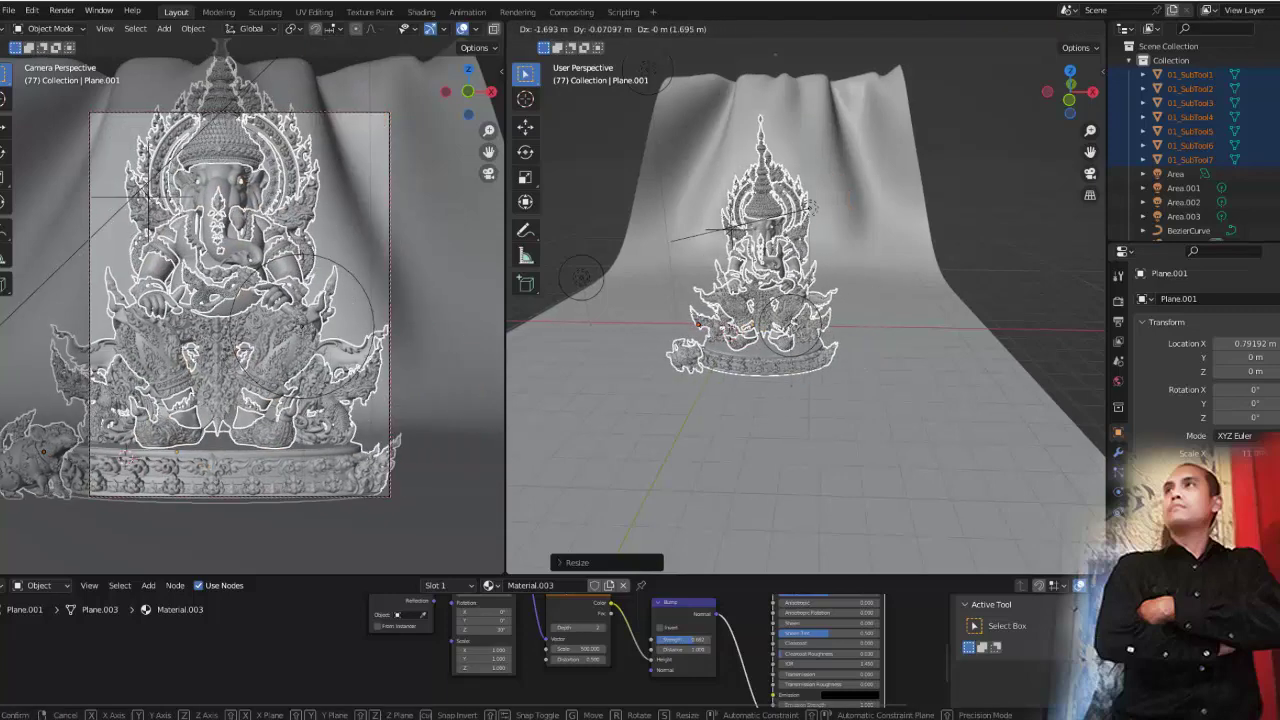
pyautogui.press('x')
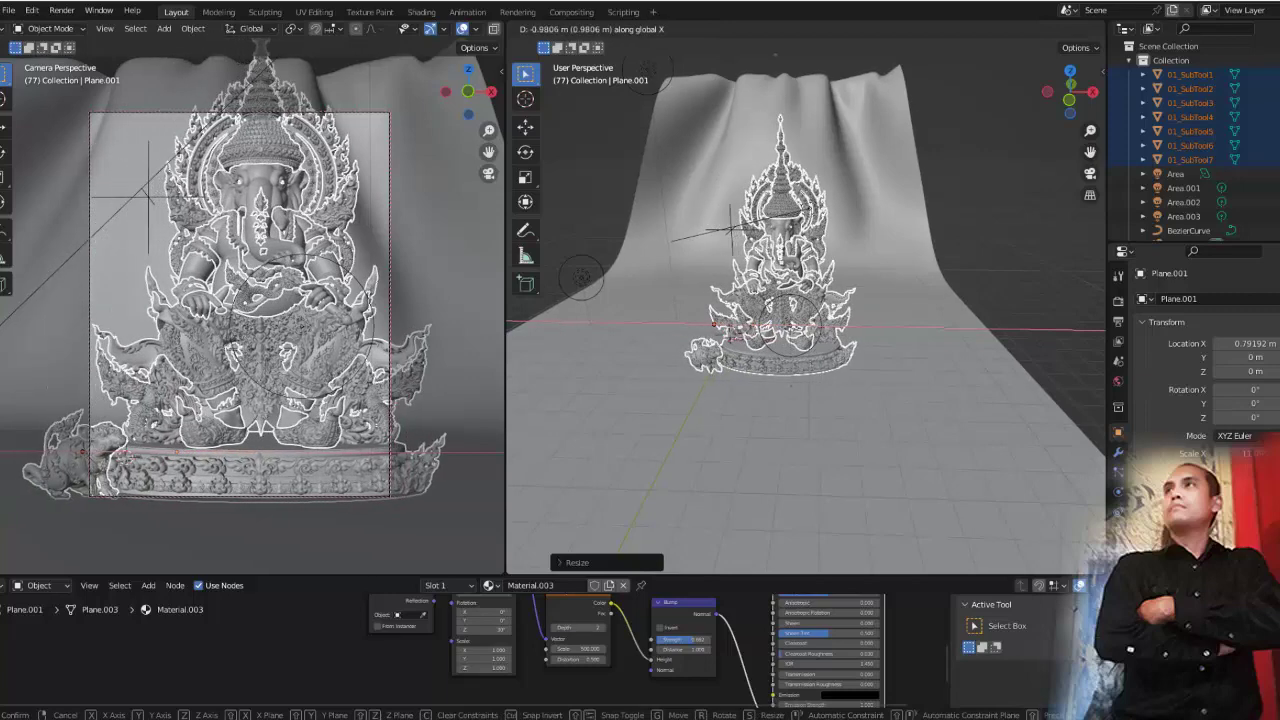
pyautogui.click(810, 205)
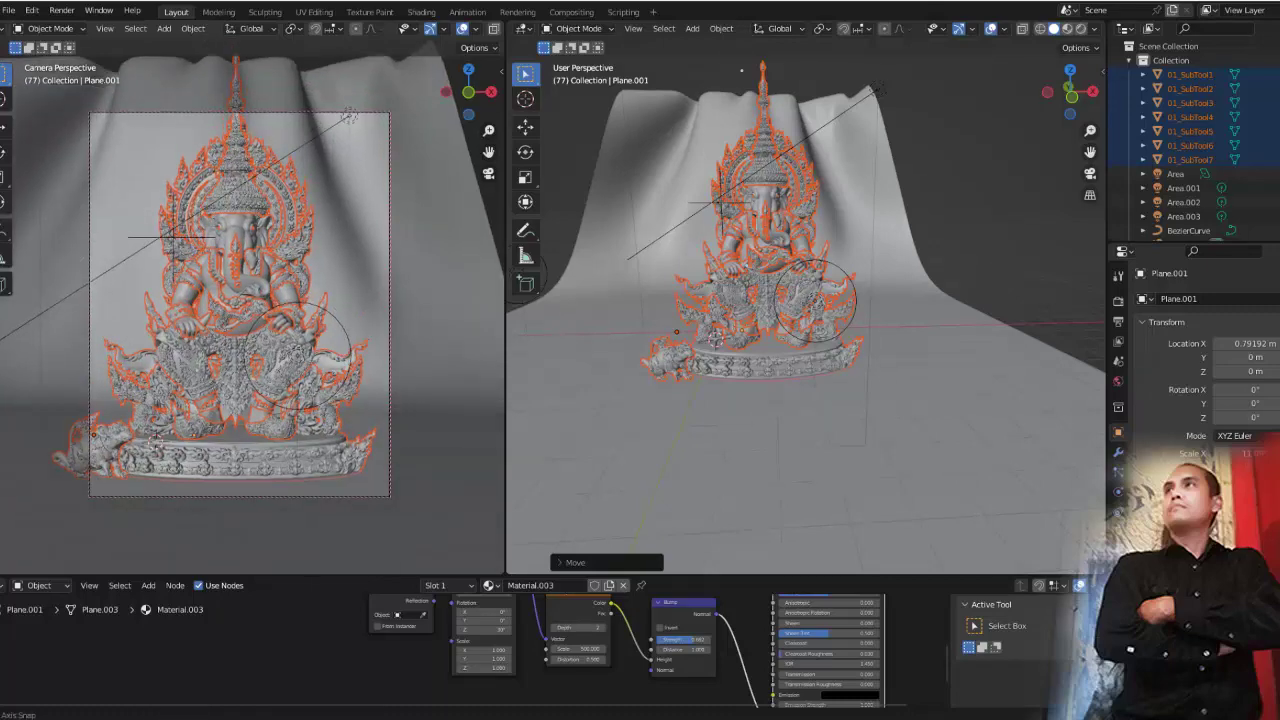
pyautogui.moveTo(250, 300); pyautogui.dragTo(290, 300, button='middle')
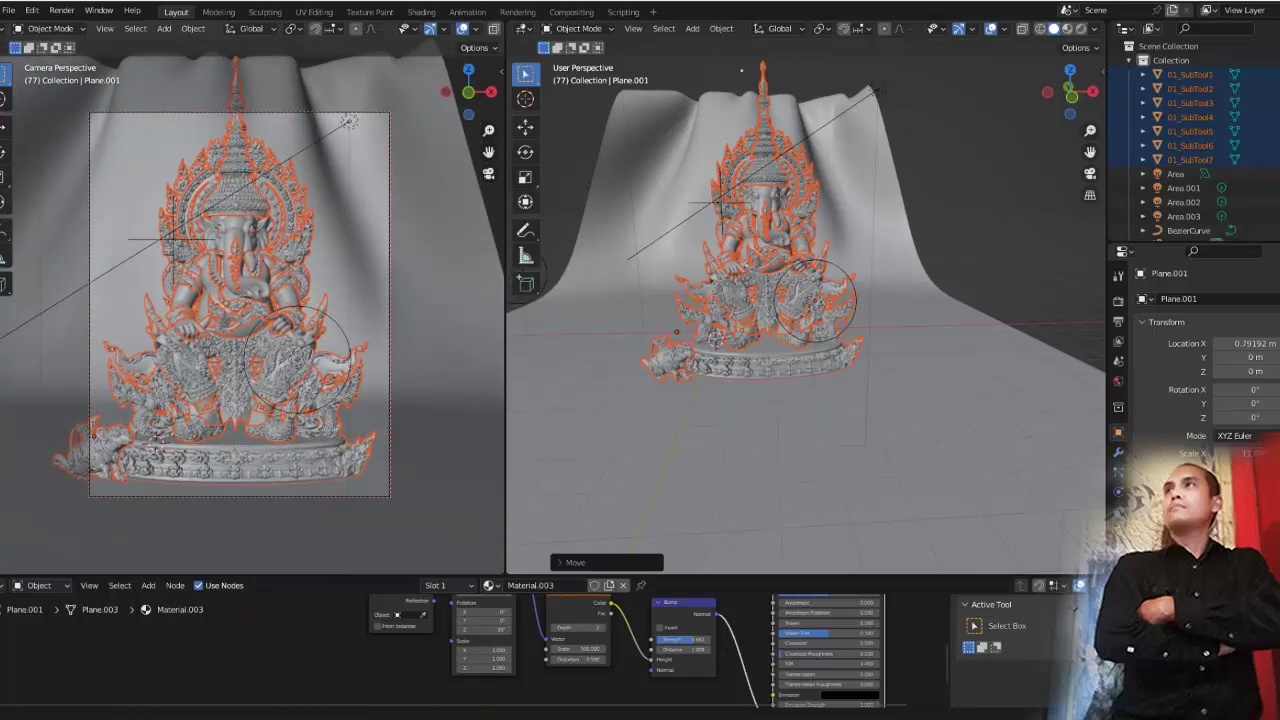
pyautogui.moveTo(290, 300); pyautogui.dragTo(310, 300, button='middle')
pyautogui.scroll(2, 250, 300)
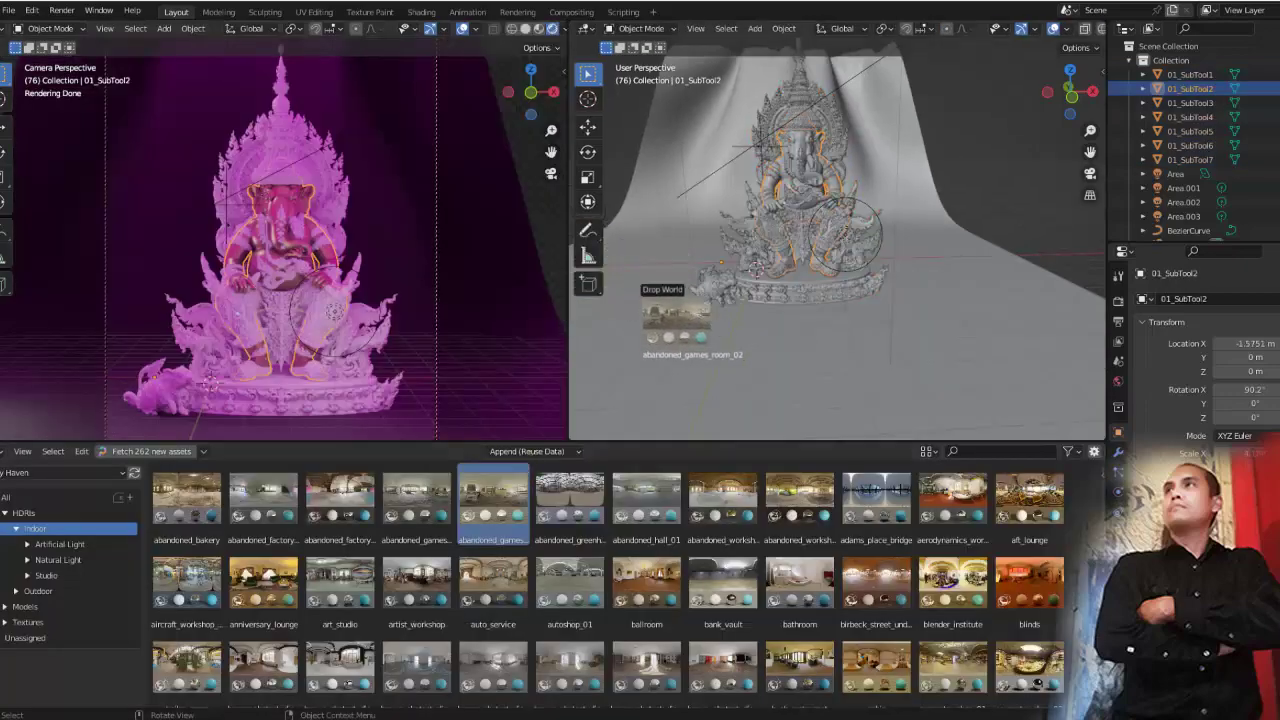
# Apply the abandoned_games_room_02 HDRI as the world and turn the lower area into a Shader Editor
pyautogui.moveTo(493, 497); pyautogui.dragTo(640, 300)
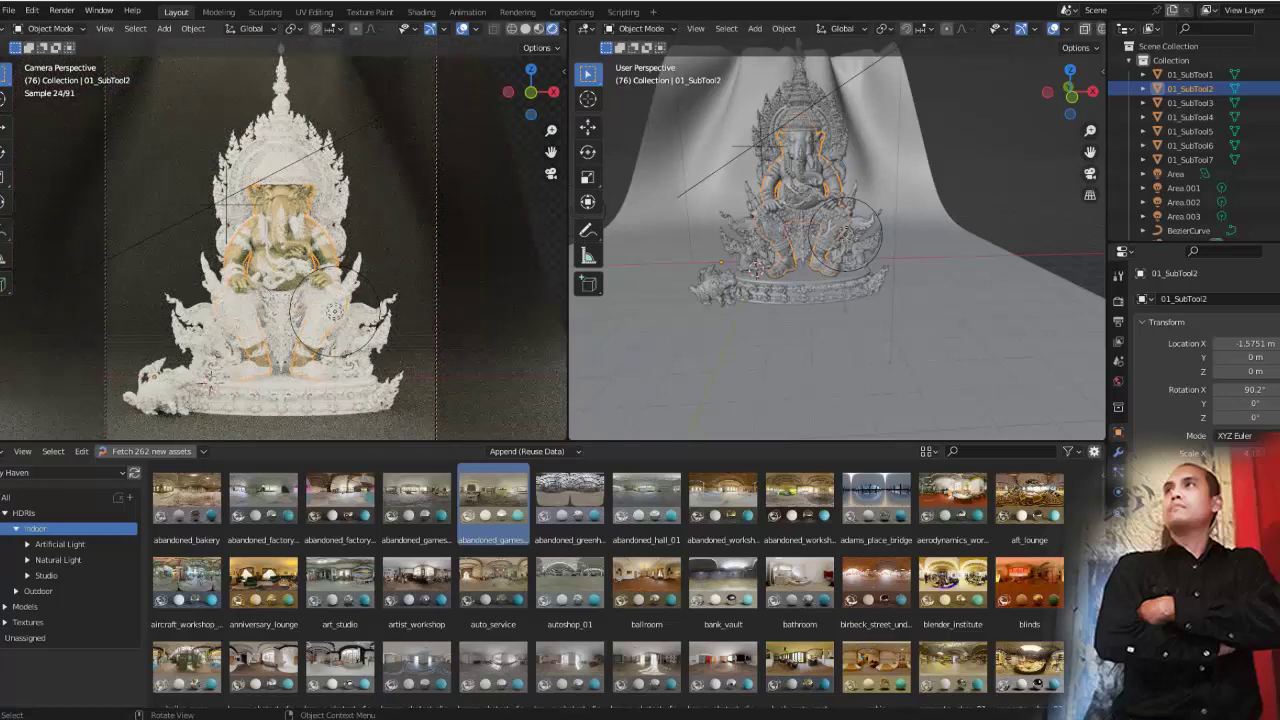
pyautogui.click(800, 98)
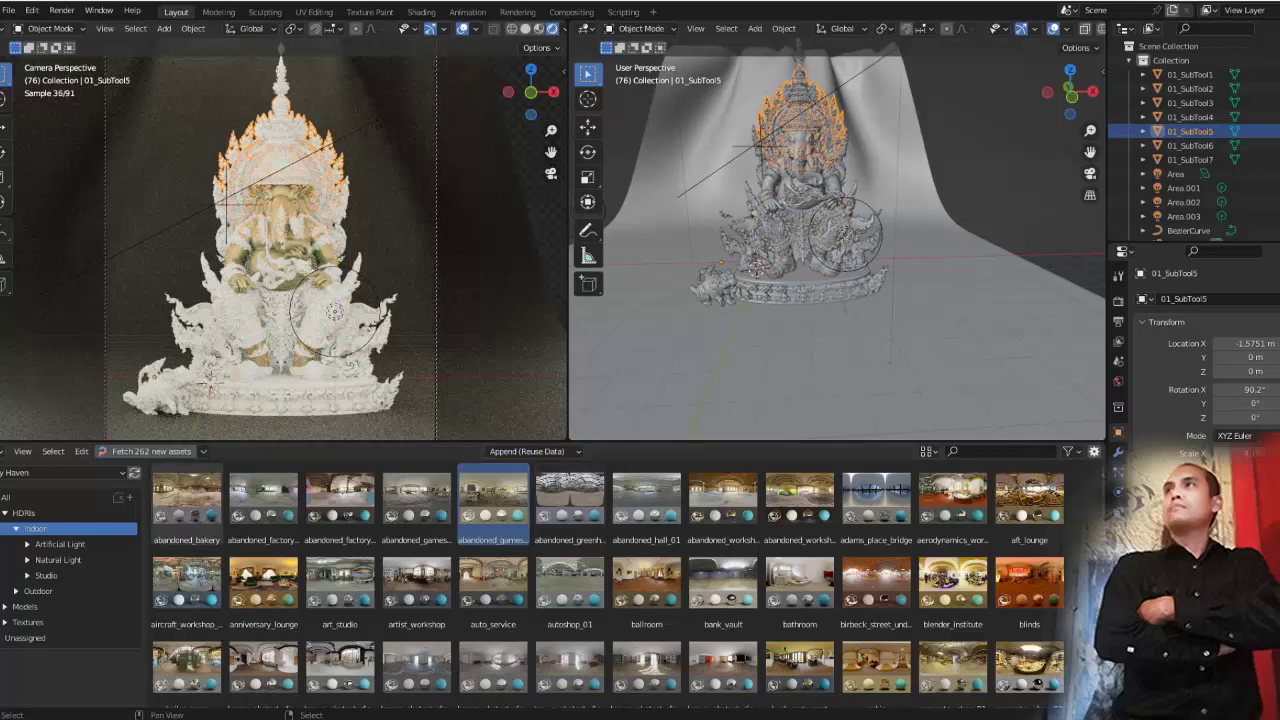
pyautogui.click(10, 451)
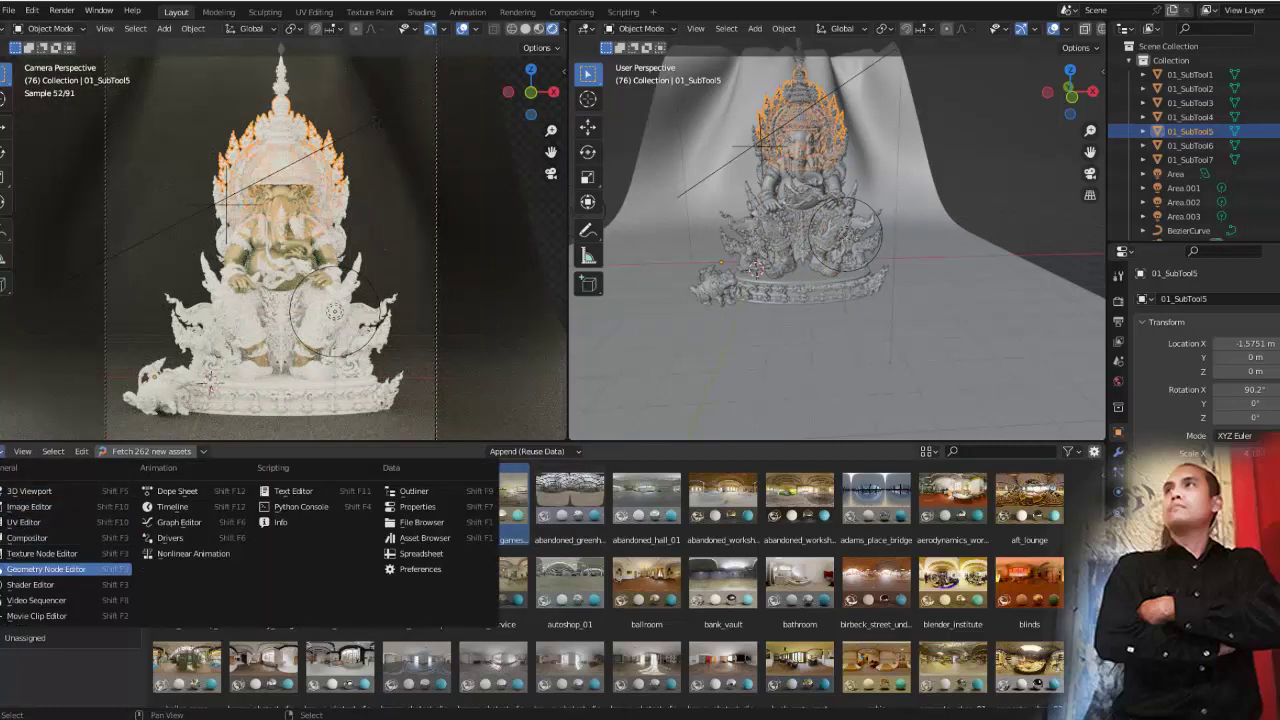
pyautogui.click(30, 584)
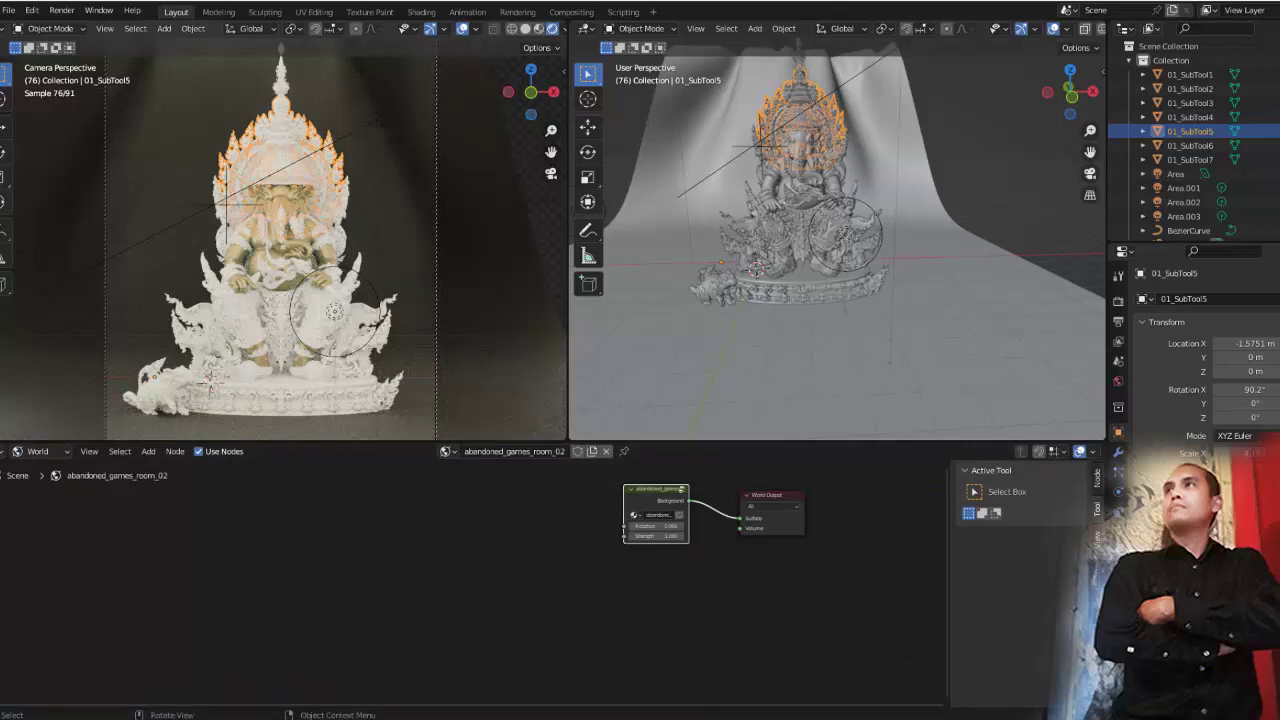
# Show the Ganesha body's Material.001 object node tree instead of the world nodes
pyautogui.click(790, 170)
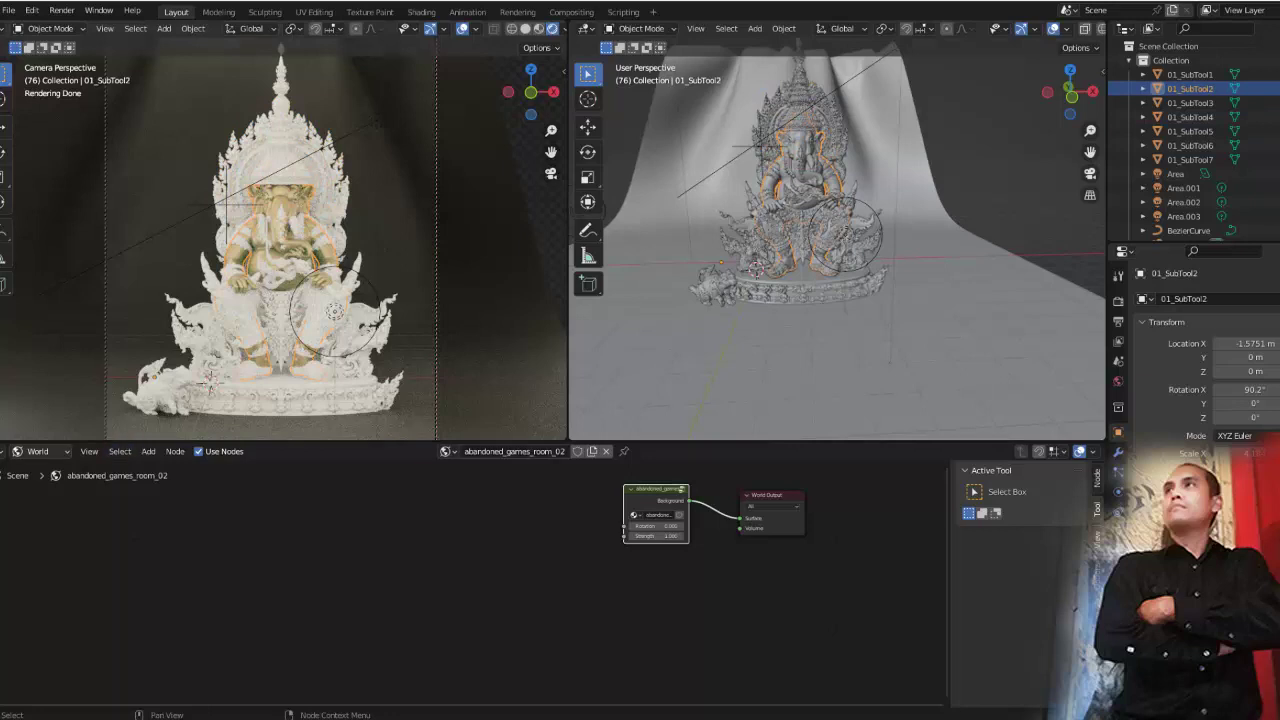
pyautogui.click(38, 451)
pyautogui.click(30, 467)
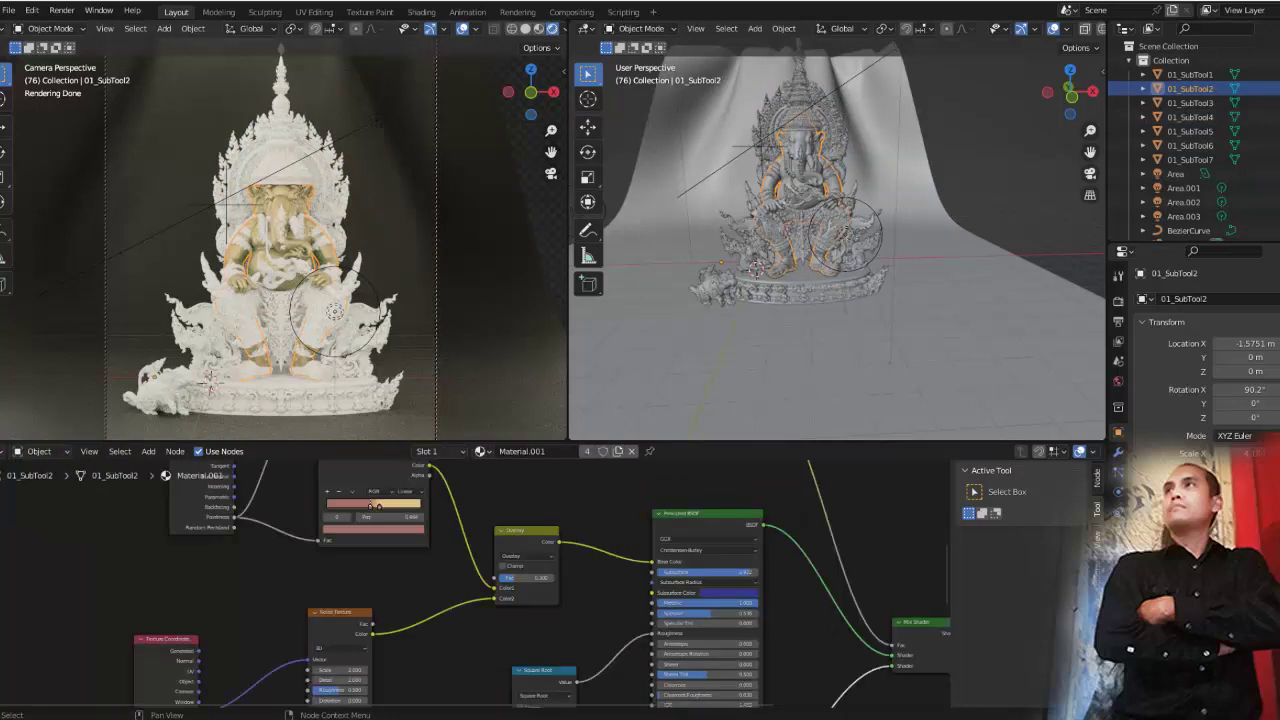
# Dolly the camera close on the trunk, briefly try Material.003 on the body, then restore Material.001
pyautogui.scroll(-2, 463, 585)
pyautogui.scroll(-1, 463, 585)
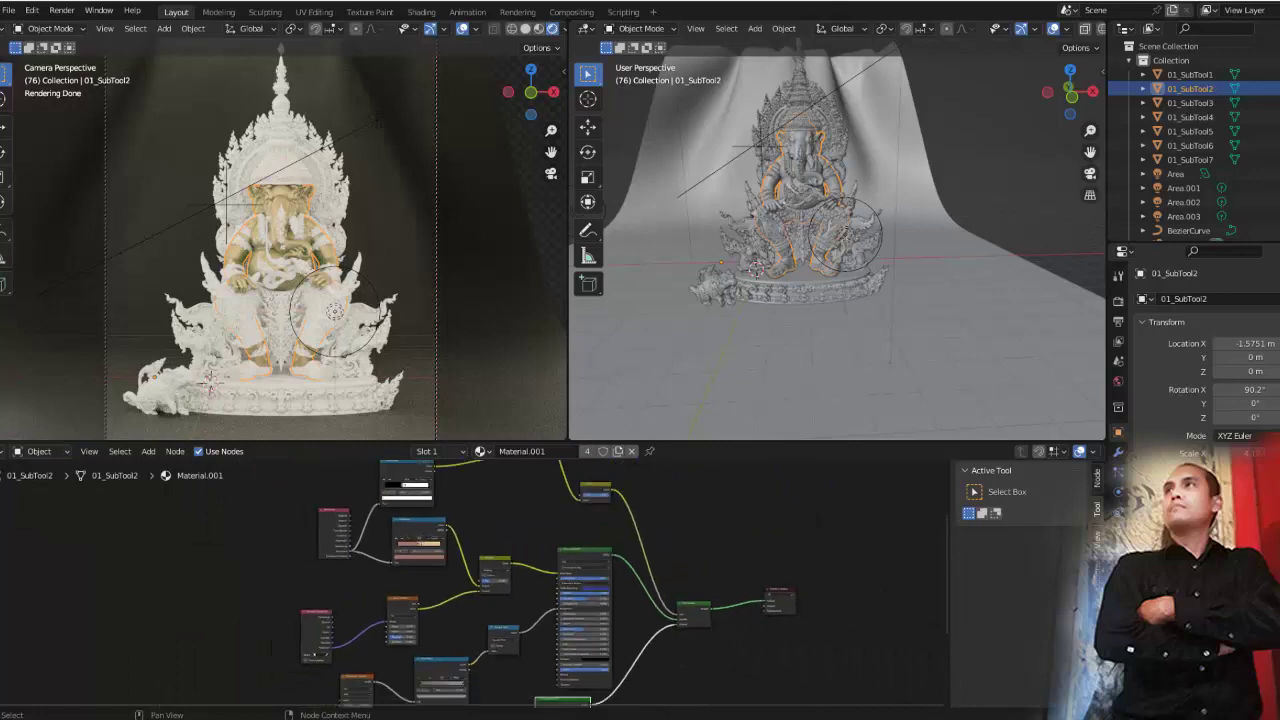
pyautogui.click(481, 451)
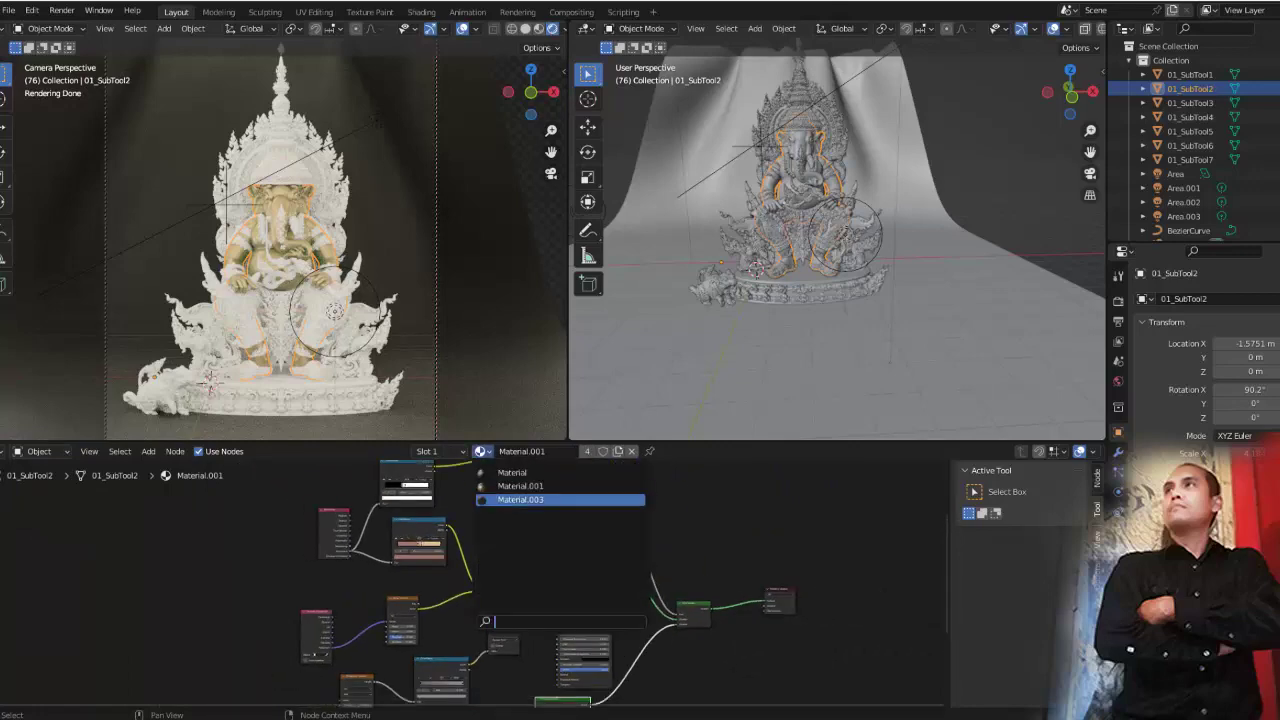
pyautogui.click(540, 499)
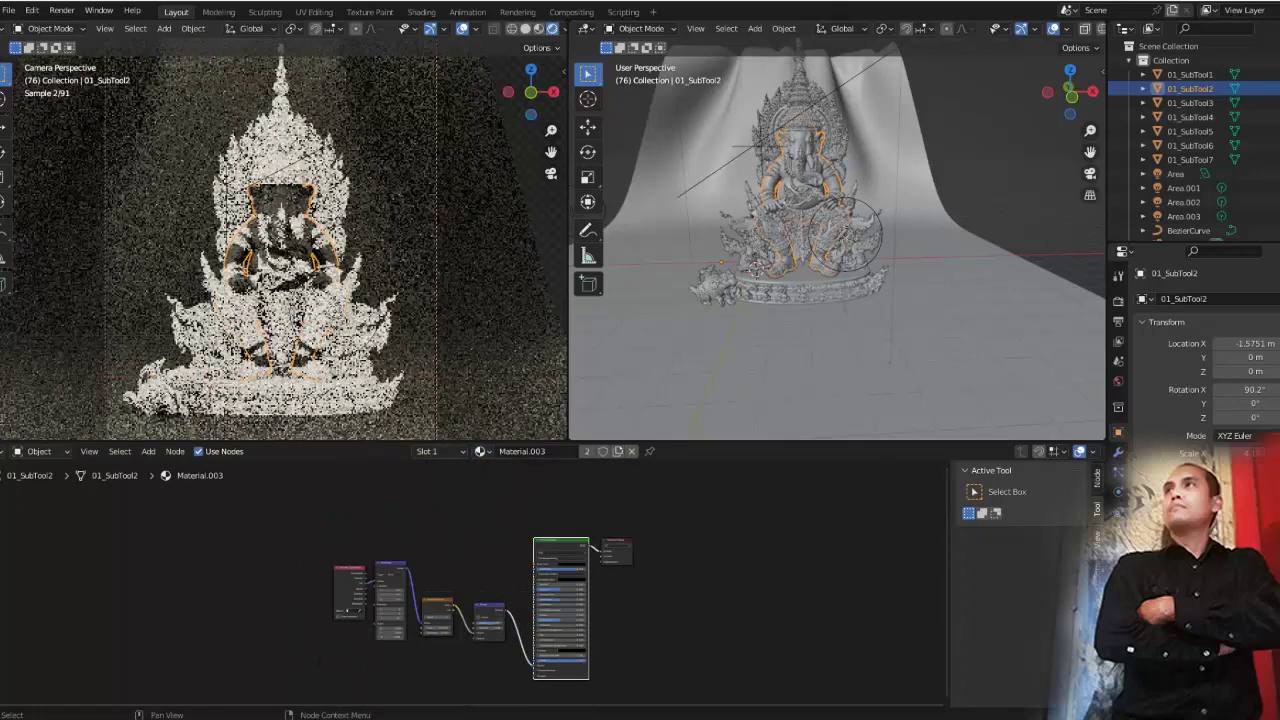
pyautogui.click(481, 451)
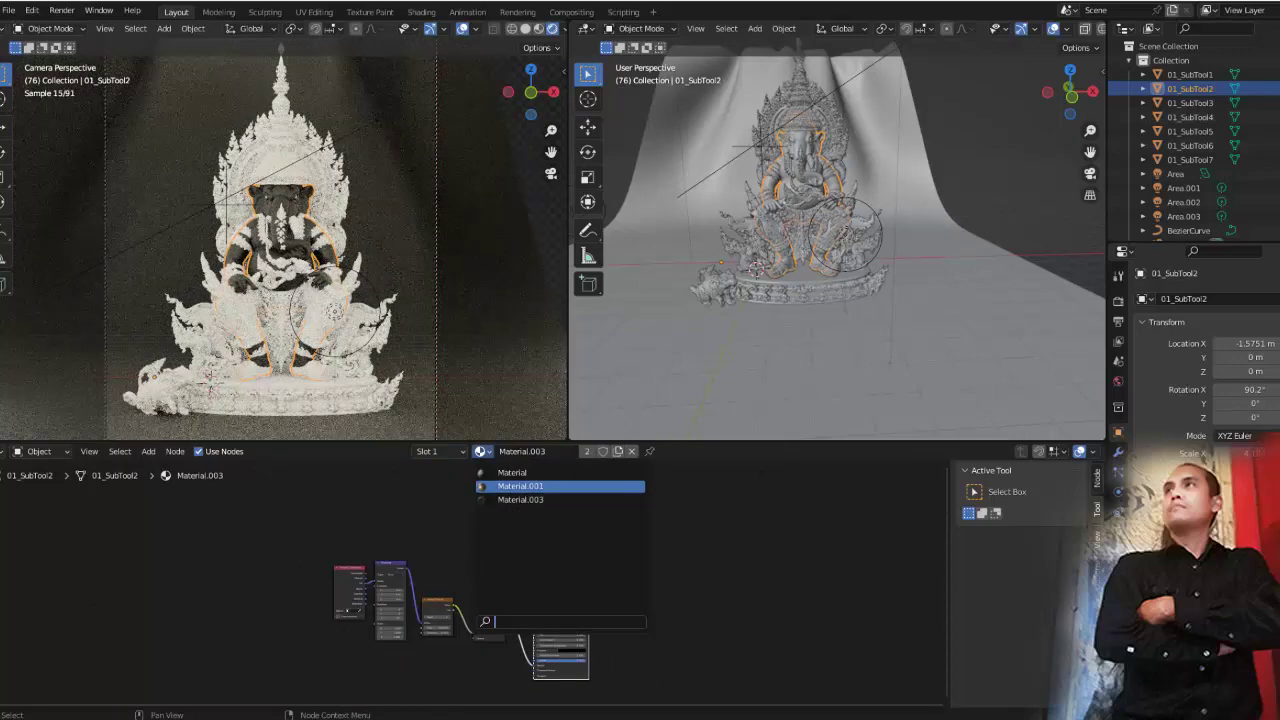
pyautogui.click(520, 485)
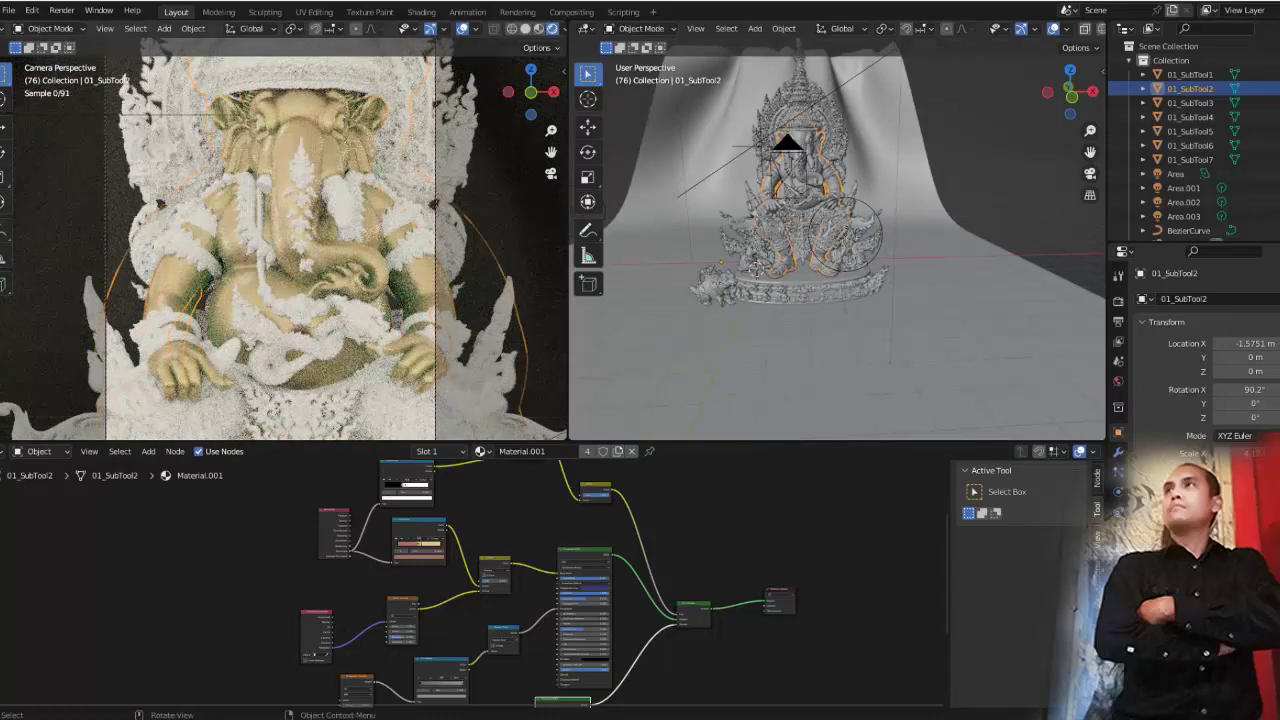
pyautogui.scroll(3, 284, 240)
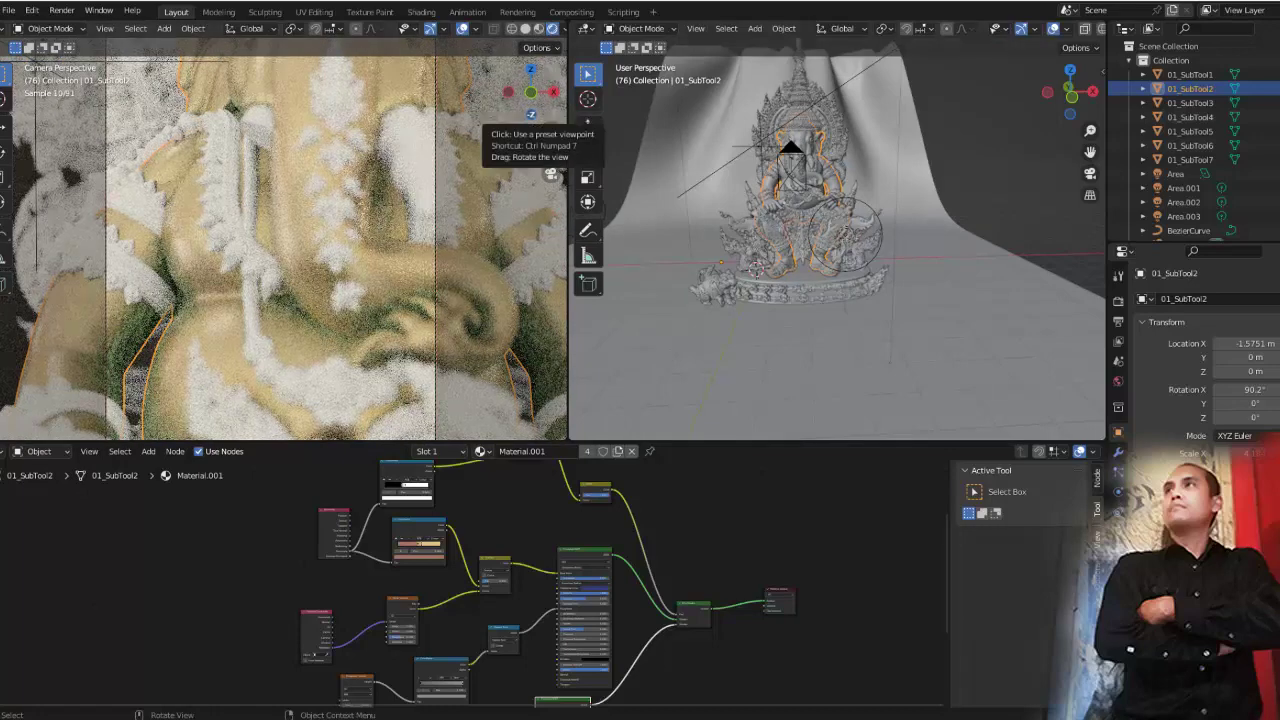
# Toggle the N sidebar, scroll through Object properties, and check 01_SubTool2's empty modifier stack
pyautogui.press('n')
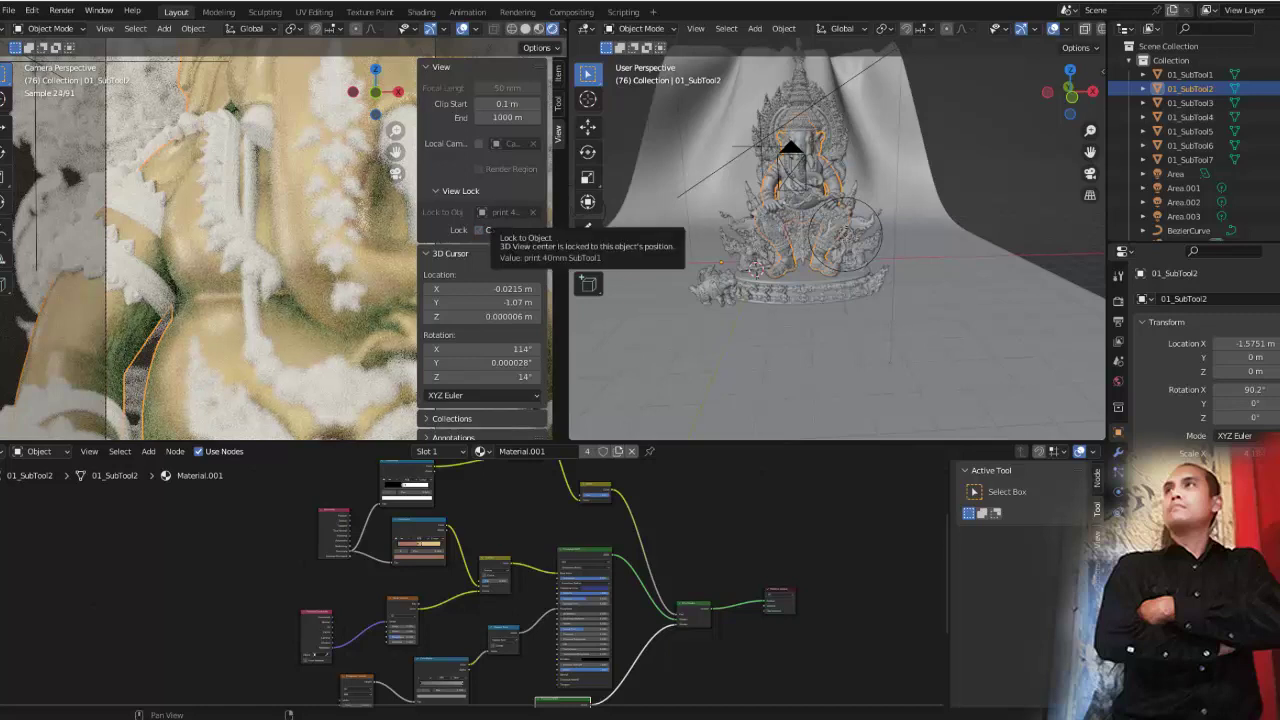
pyautogui.press('n')
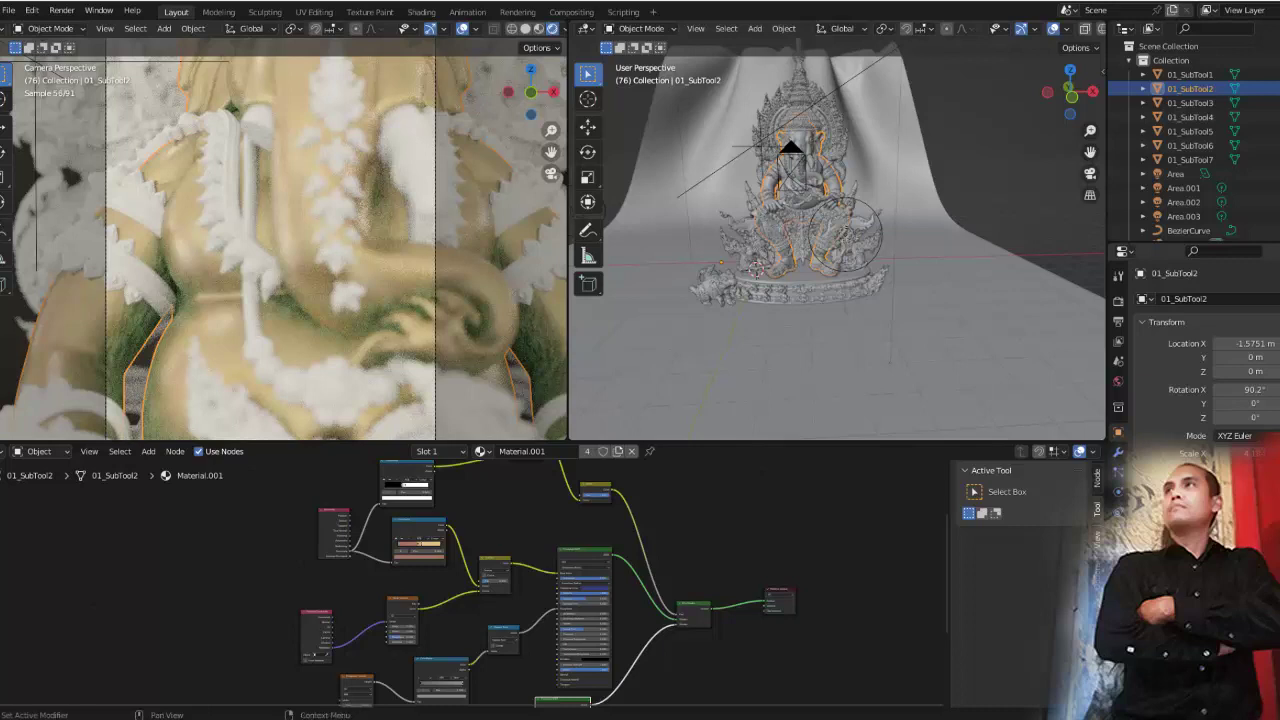
pyautogui.scroll(-3, 1195, 340)
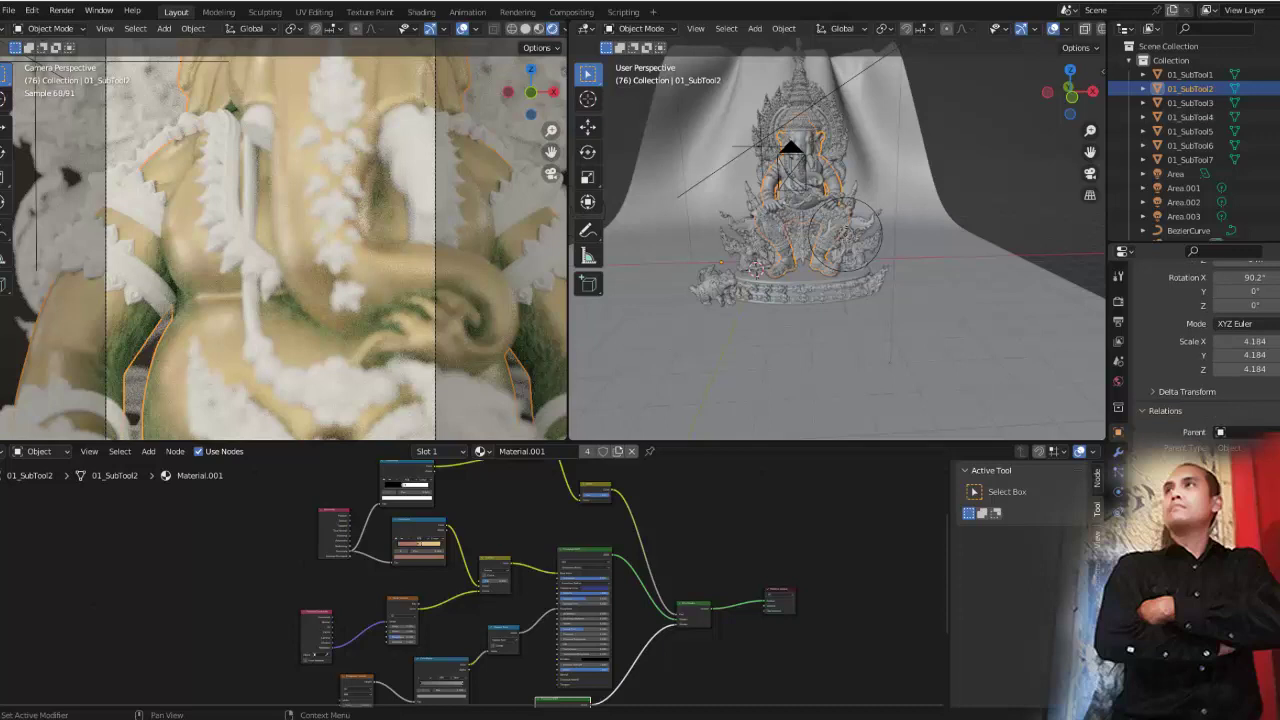
pyautogui.scroll(-3, 1195, 340)
pyautogui.scroll(-1, 1195, 340)
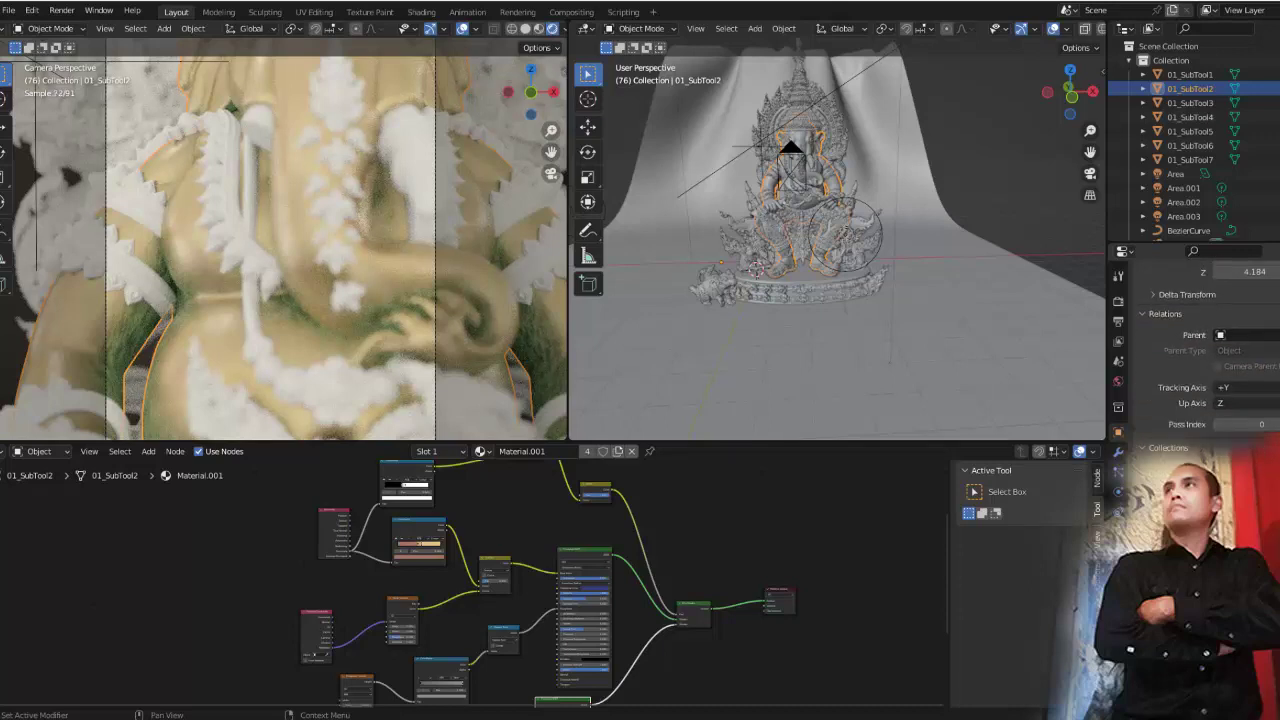
pyautogui.scroll(-3, 1195, 340)
pyautogui.scroll(-2, 1195, 340)
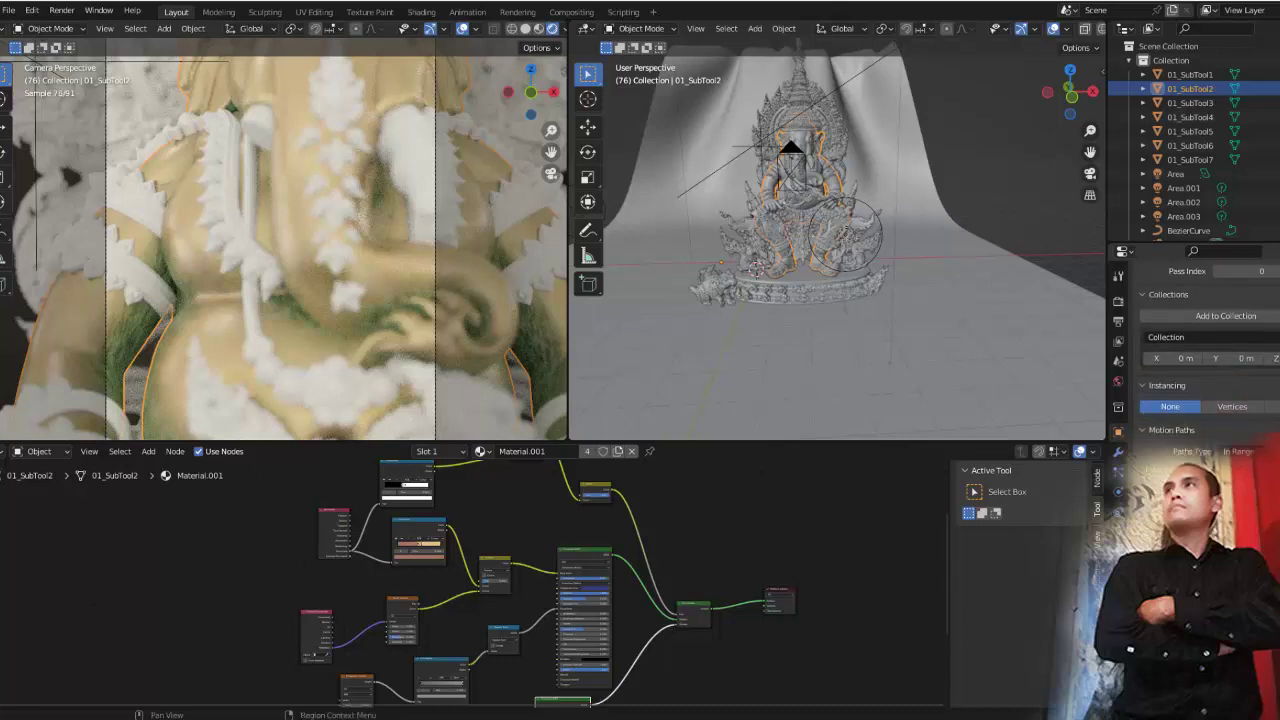
pyautogui.scroll(-4, 1195, 340)
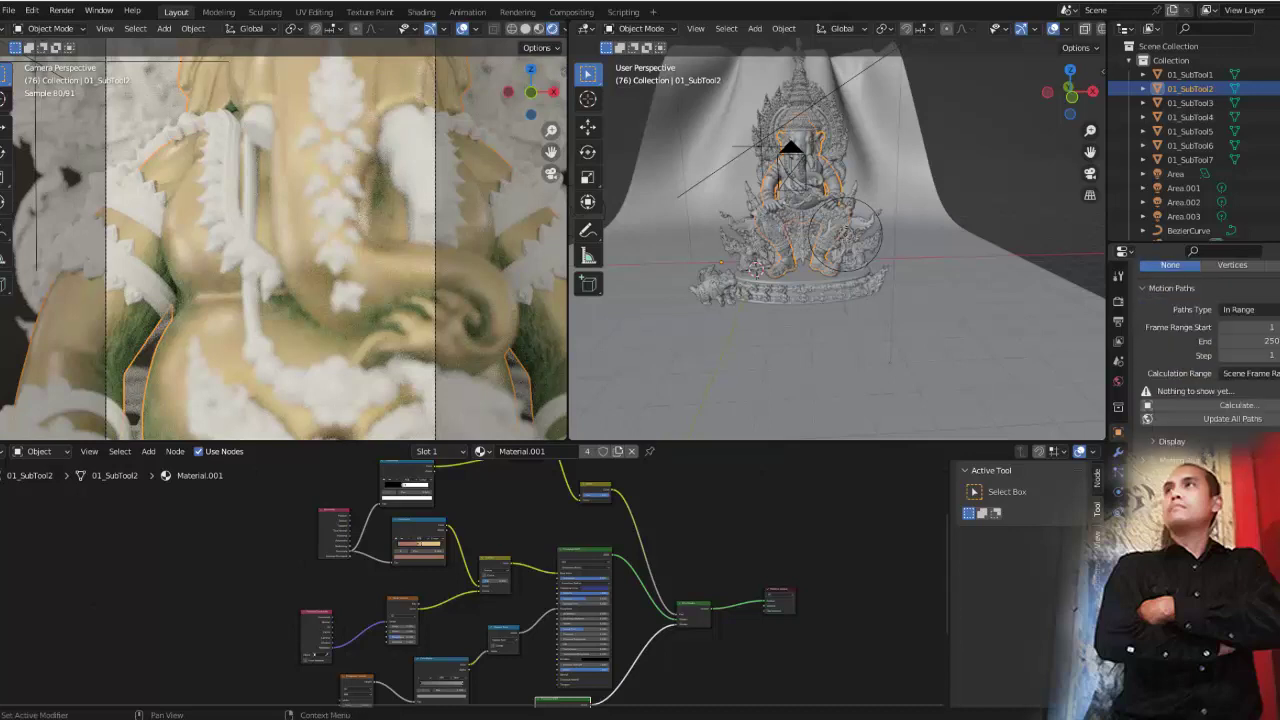
pyautogui.scroll(-3, 1195, 340)
pyautogui.scroll(-3, 1195, 340)
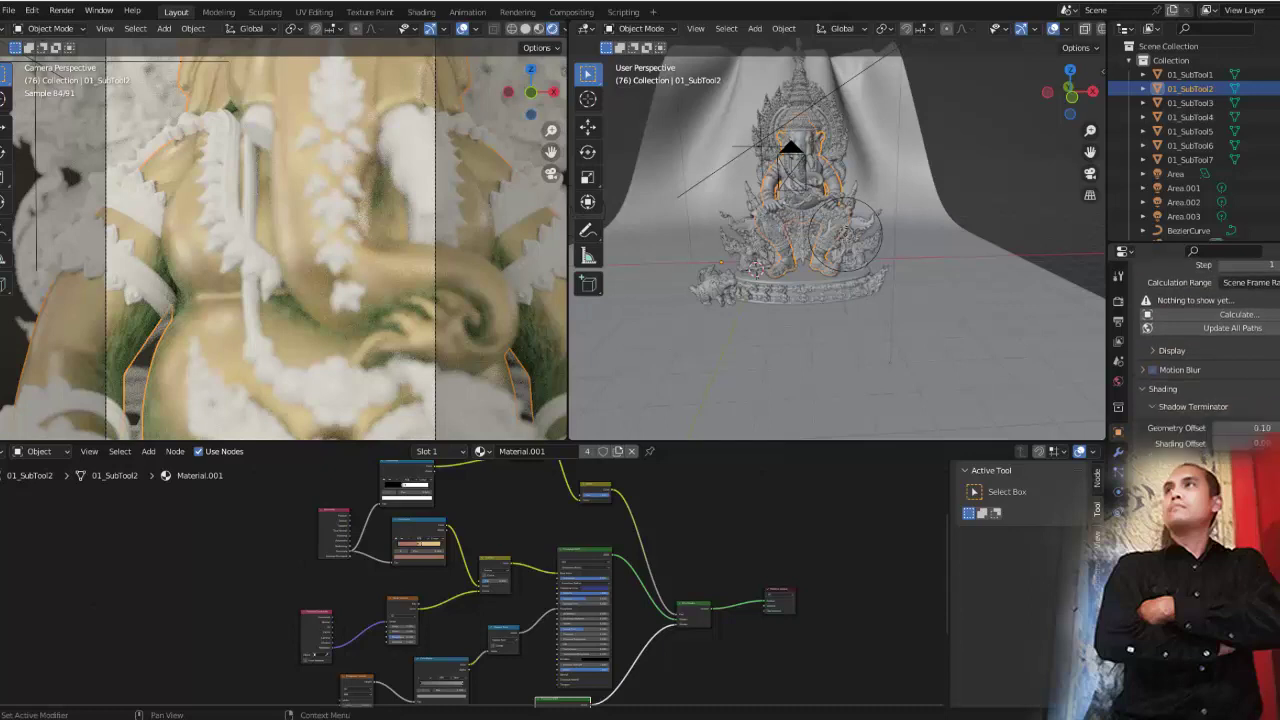
pyautogui.scroll(-4, 1195, 340)
pyautogui.scroll(-2, 1195, 340)
pyautogui.scroll(-2, 1195, 340)
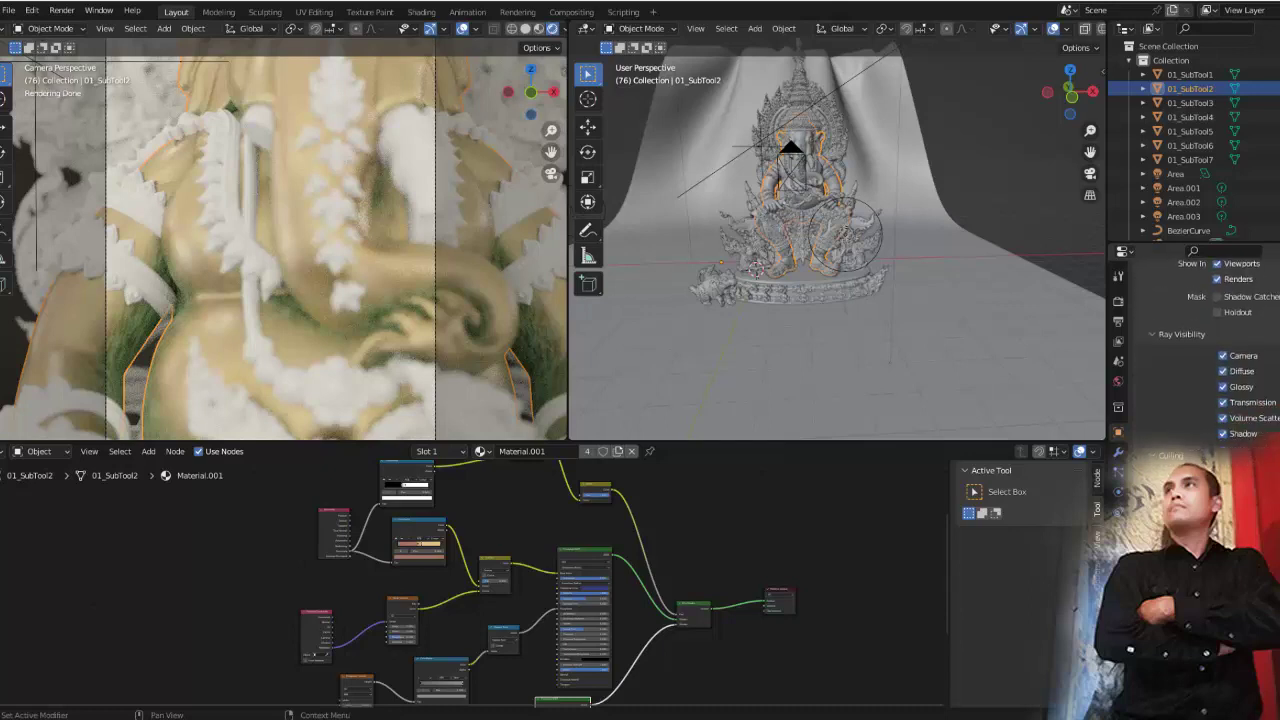
pyautogui.click(1118, 452)
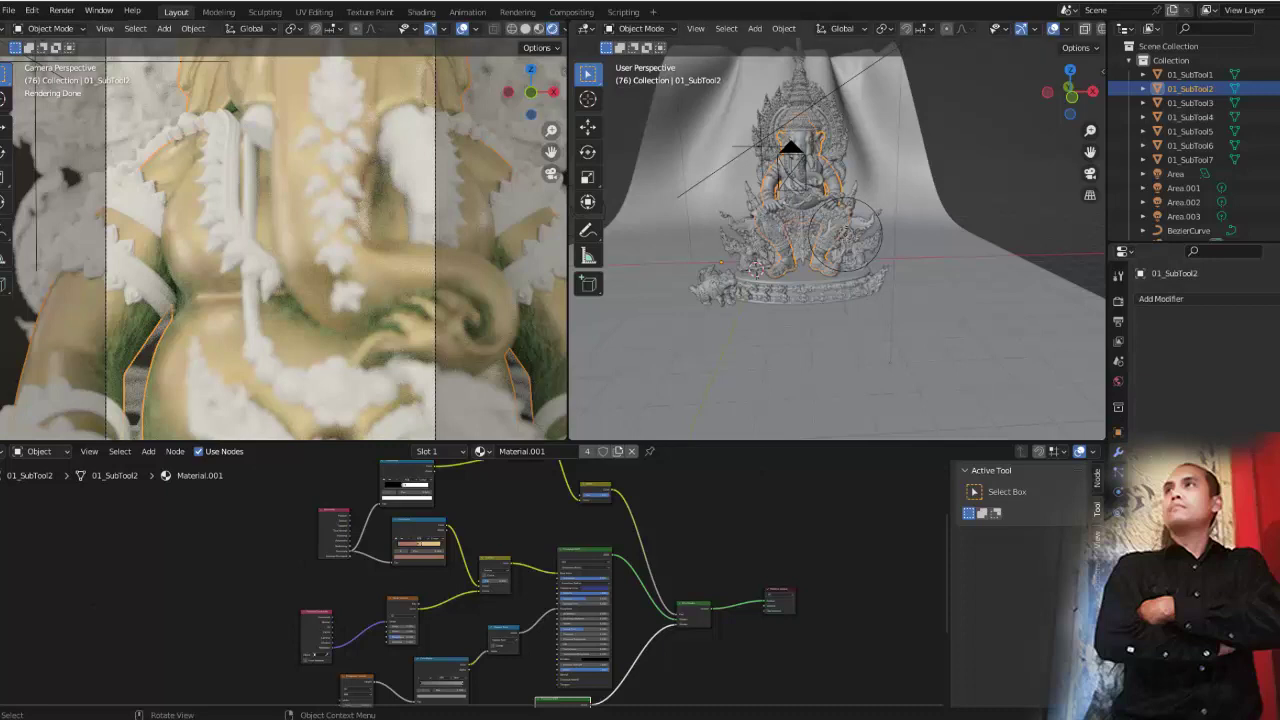
pyautogui.scroll(-3, 1190, 165)
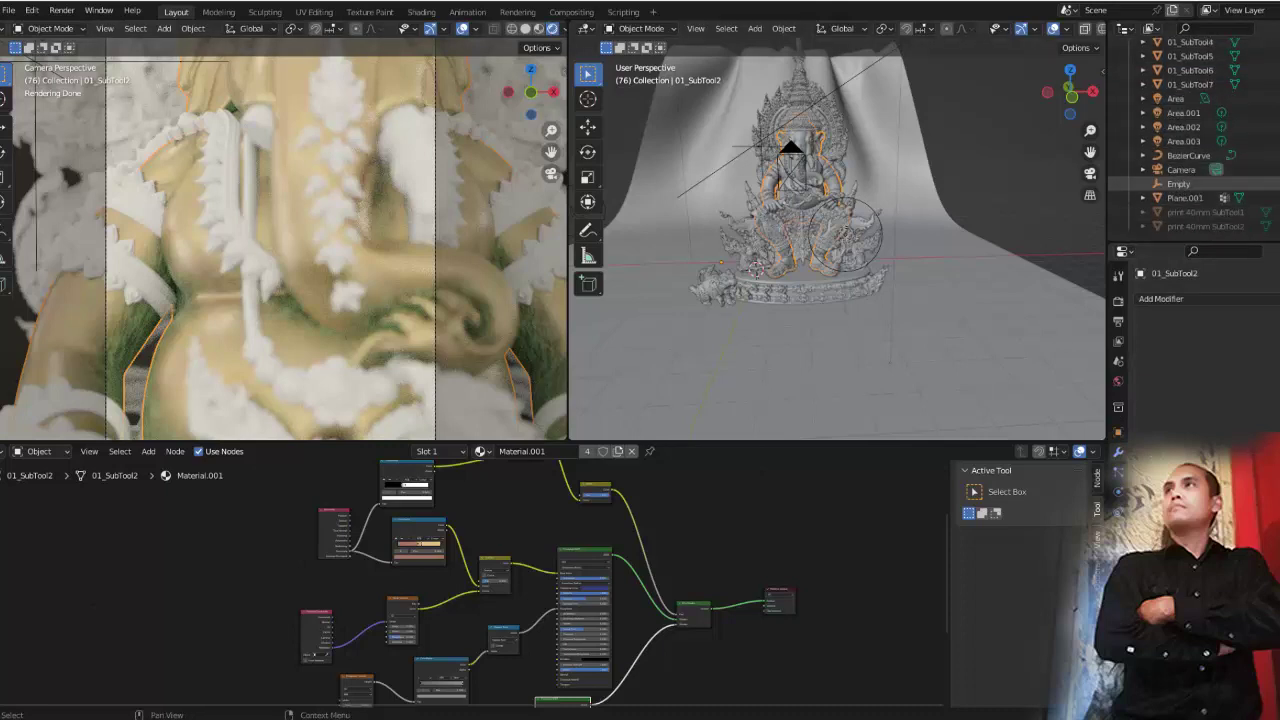
# Hide the Empty and select all the statue pieces together with Plane.001
pyautogui.press('h')
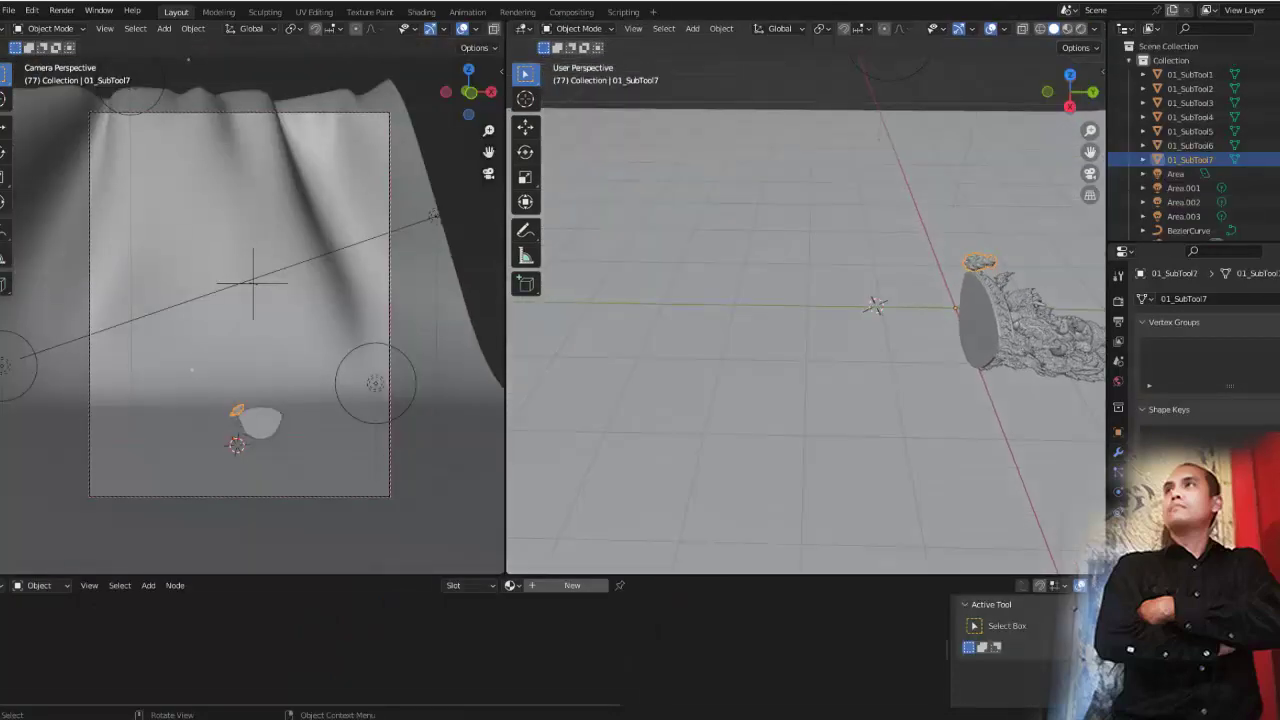
pyautogui.moveTo(800, 350); pyautogui.dragTo(700, 350, button='middle')
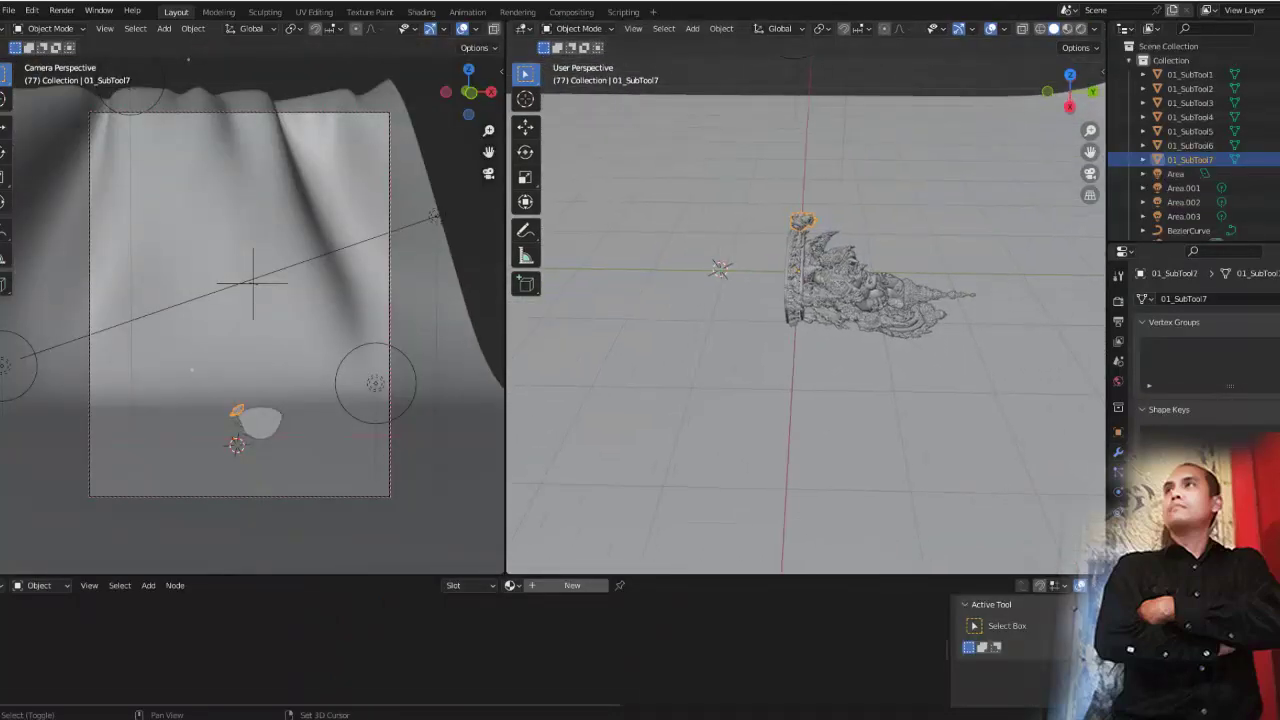
pyautogui.moveTo(795, 222); pyautogui.dragTo(923, 350)
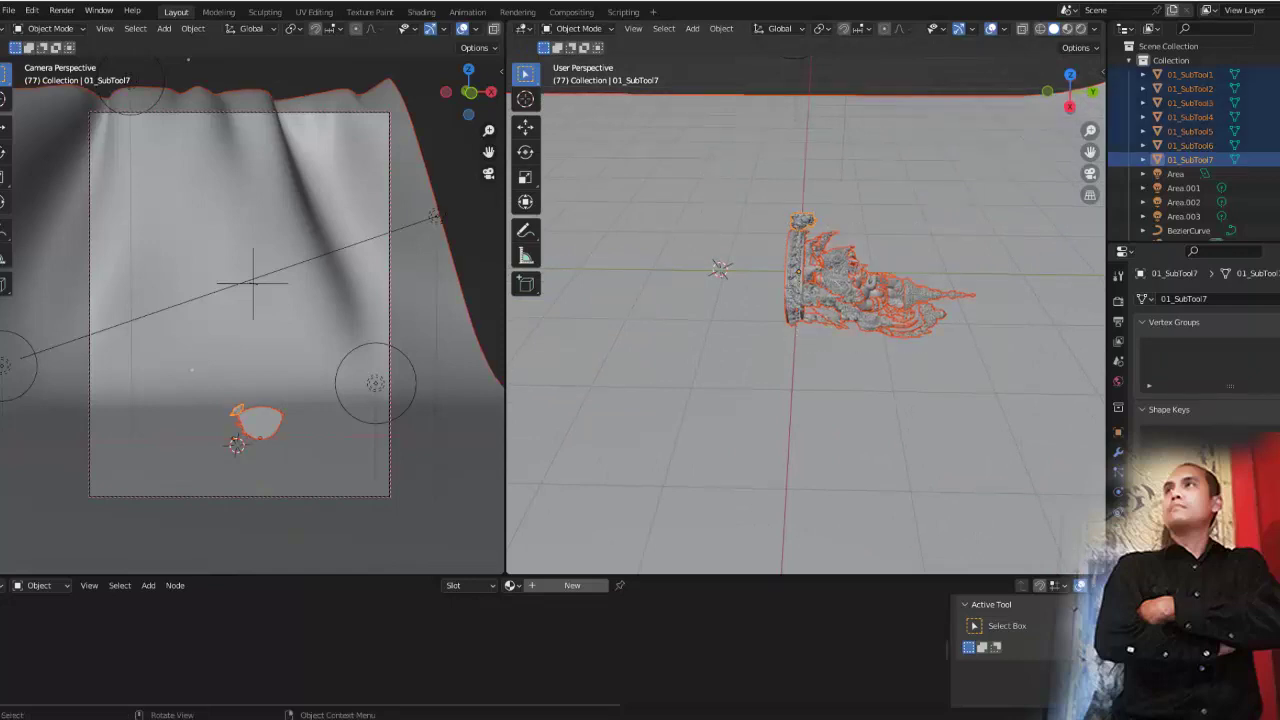
pyautogui.keyDown('shift'); pyautogui.click(252, 420); pyautogui.keyUp('shift')
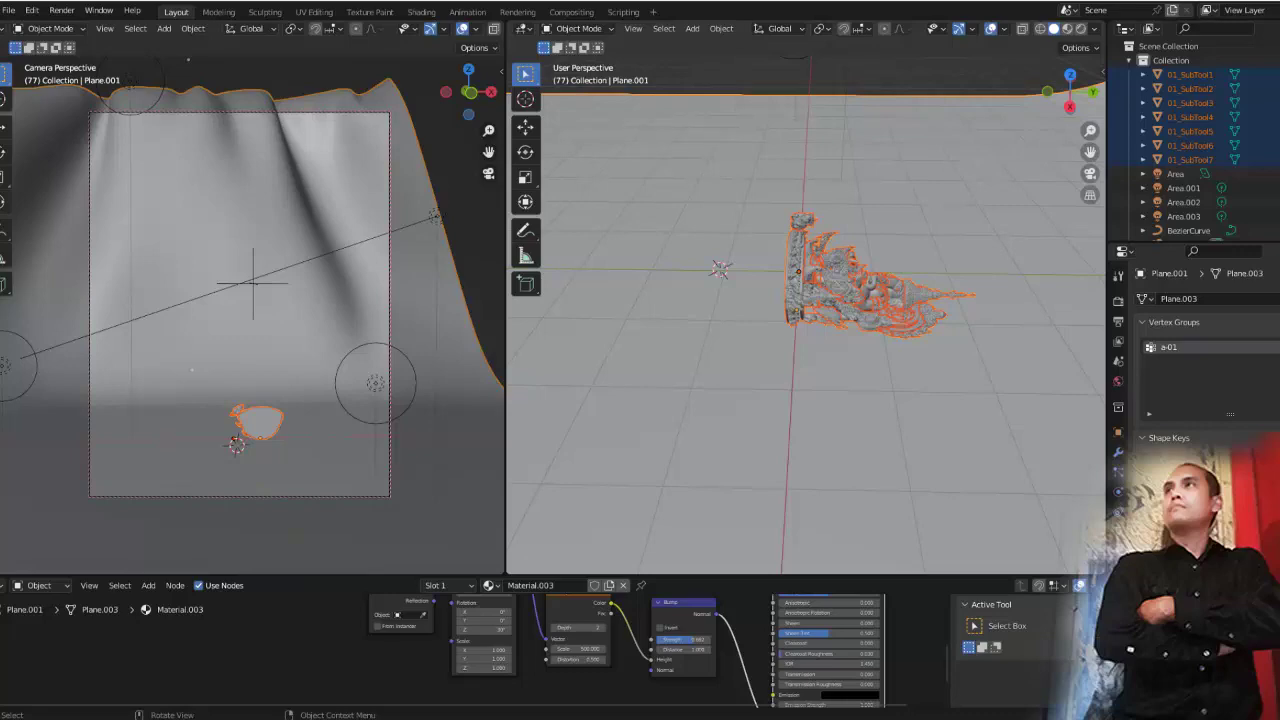
# Switch to Right Ortho view, frame the selection, and begin rotating it about -90°
pyautogui.click(1069, 105)
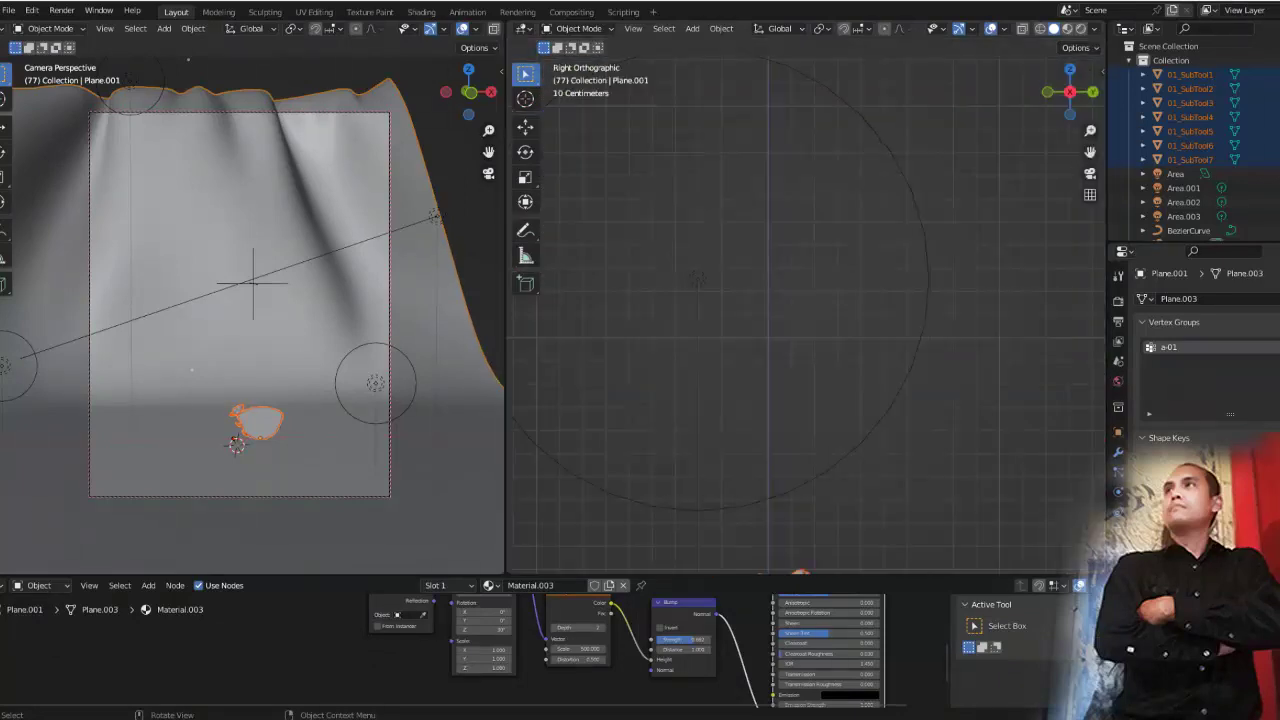
pyautogui.keyDown('shift'); pyautogui.moveTo(760, 500); pyautogui.dragTo(680, 180, button='middle'); pyautogui.keyUp('shift')
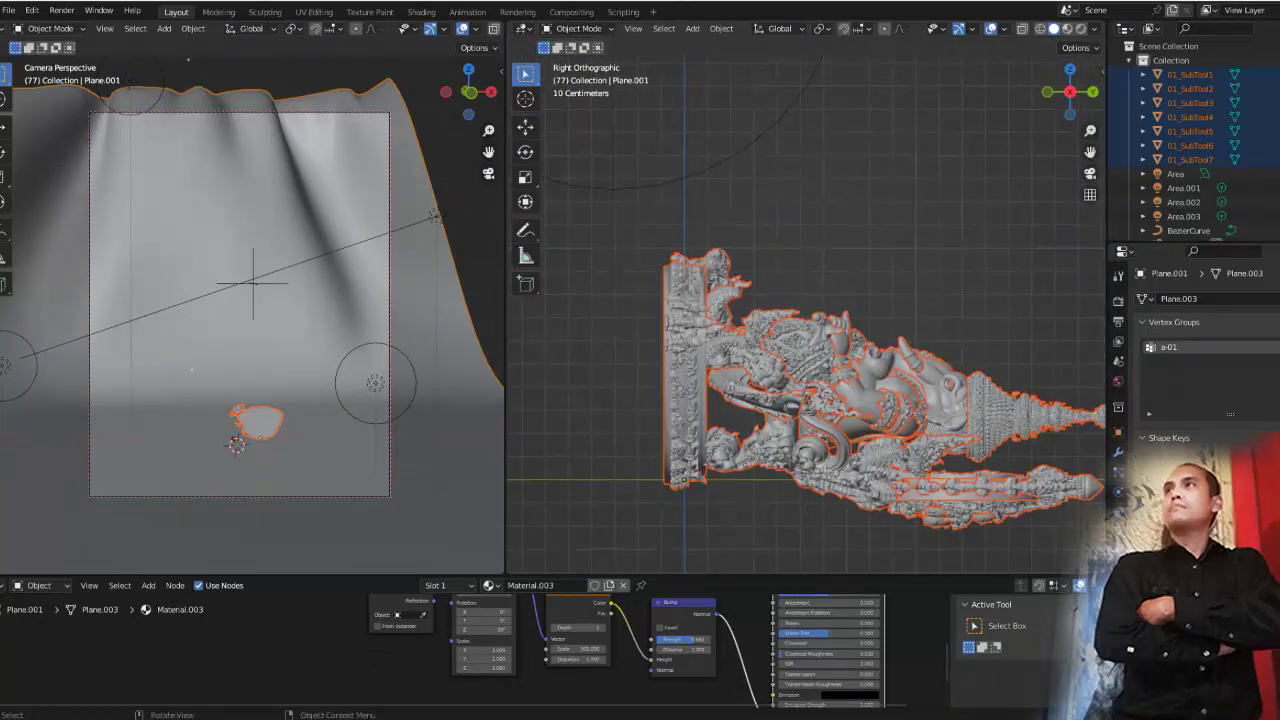
pyautogui.scroll(-2, 806, 315)
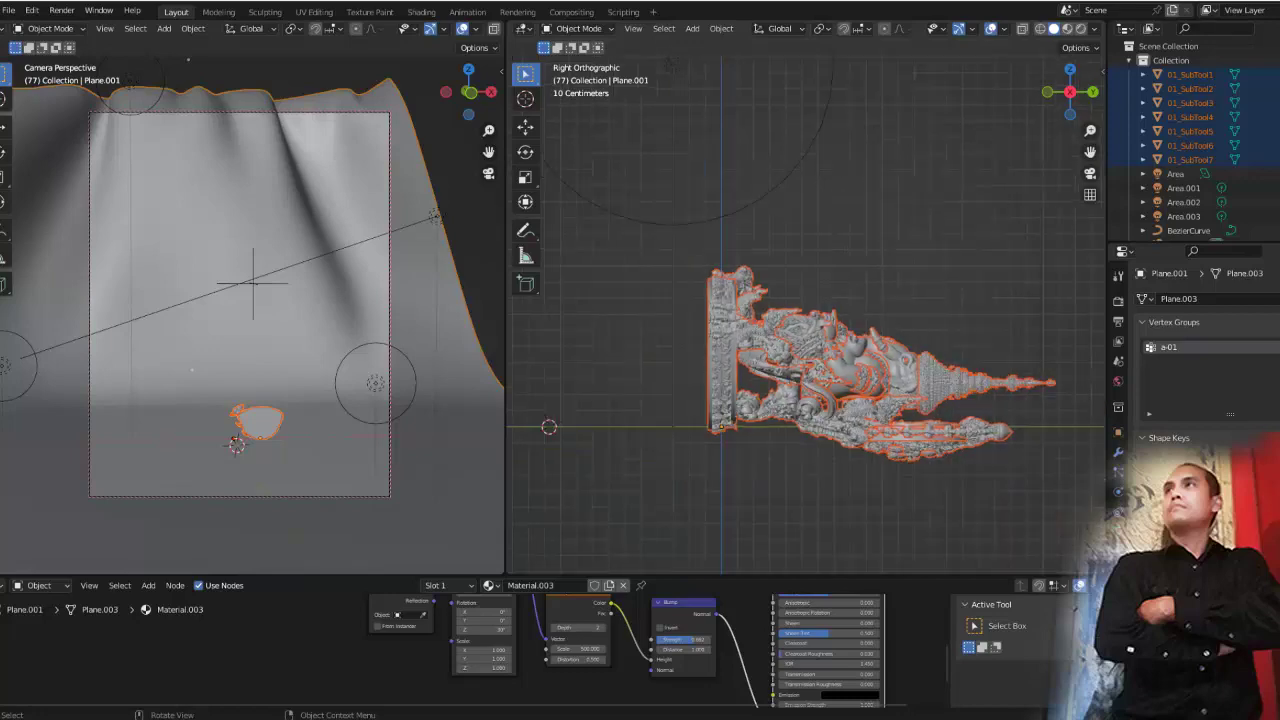
pyautogui.press('r')
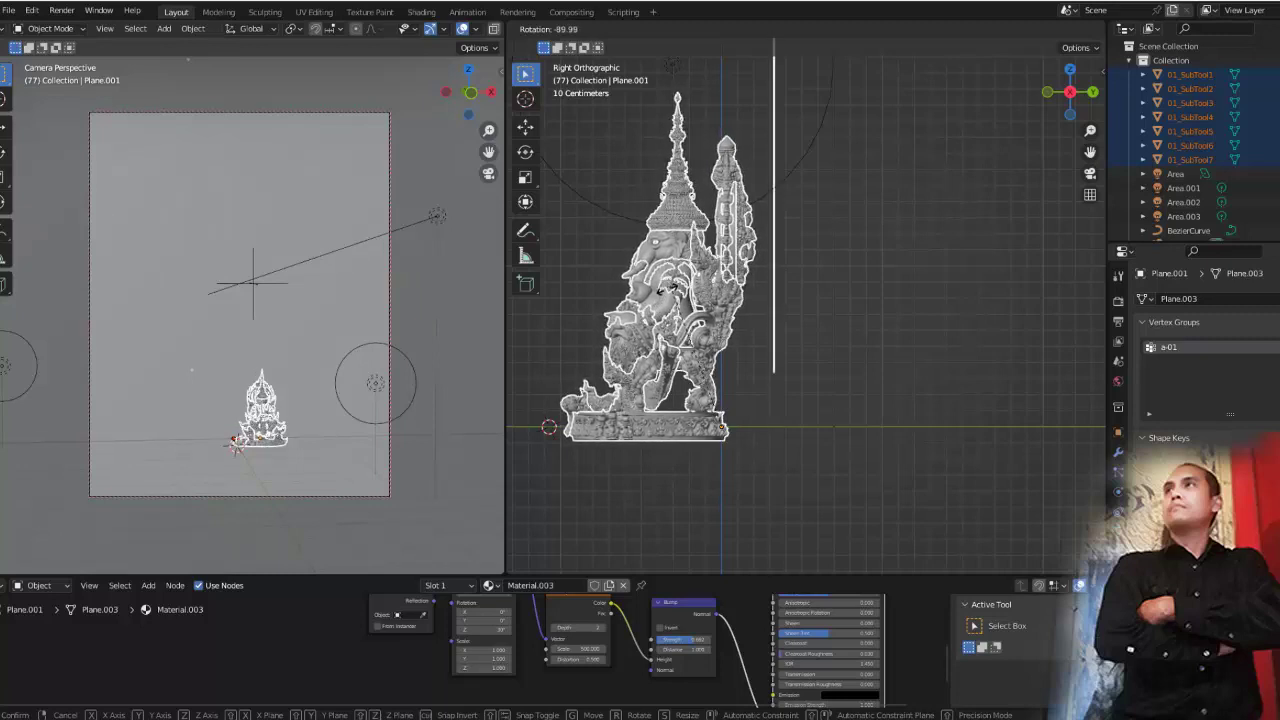
# Confirm the -90° rotation and bring up the Output properties showing 1500 × 1920 resolution
pyautogui.click(658, 299)
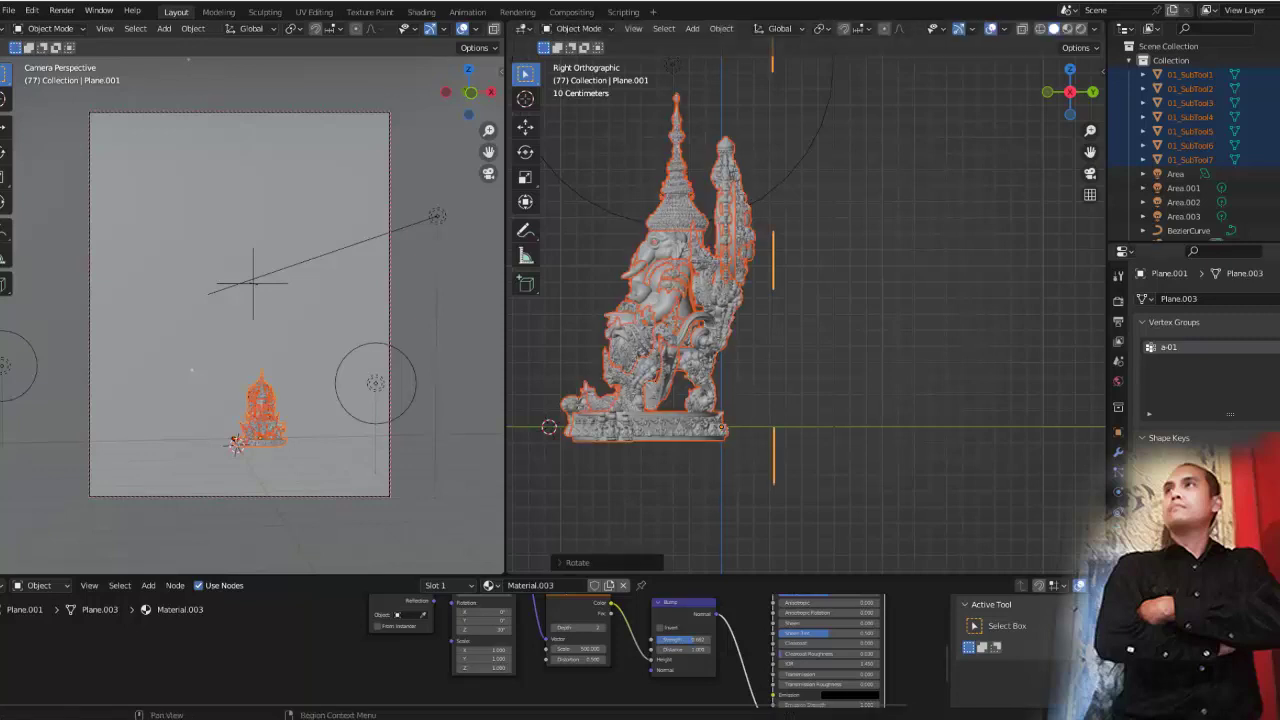
pyautogui.click(1118, 380)
pyautogui.click(1118, 360)
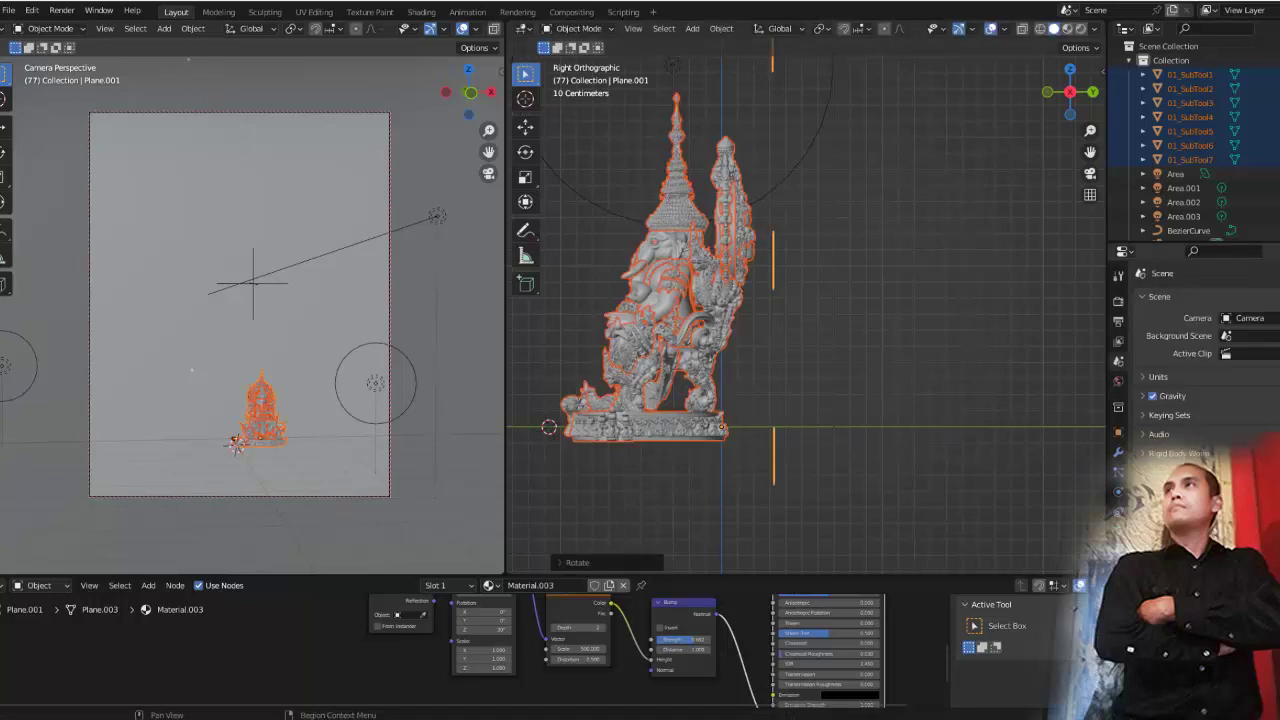
pyautogui.click(1118, 340)
pyautogui.click(1118, 321)
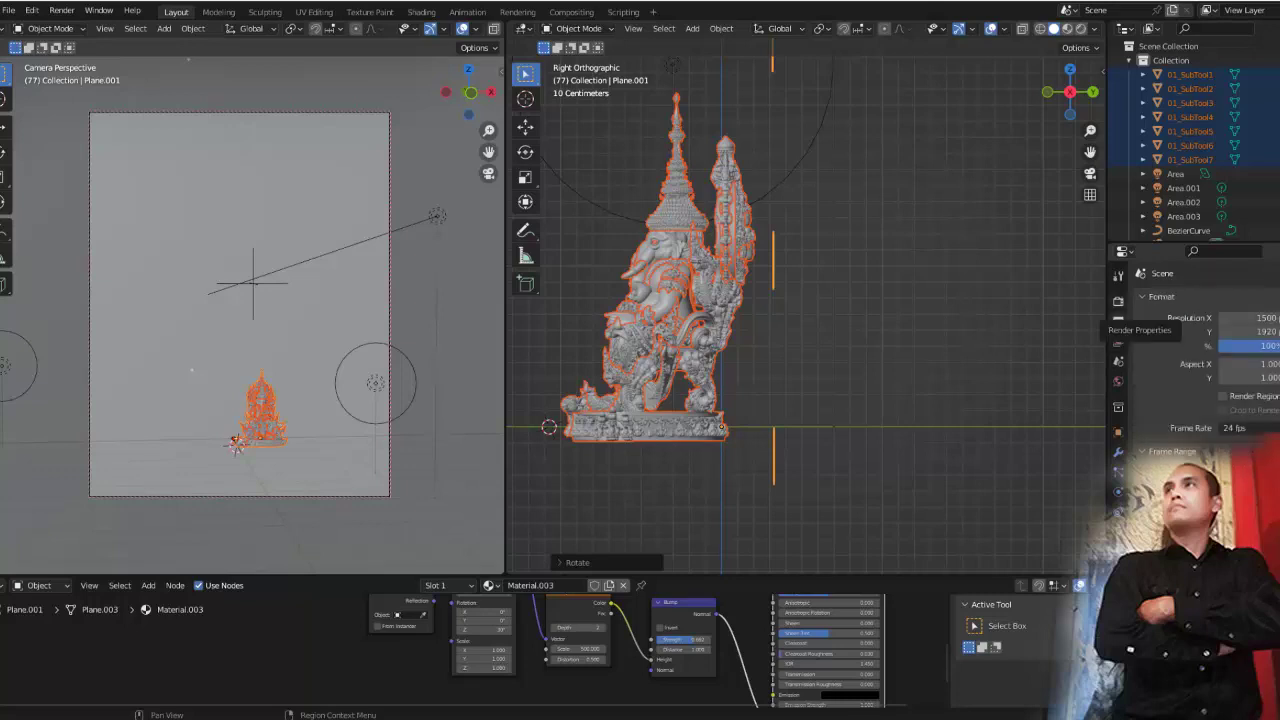
# Check the Render settings, then end on Plane.001's Object transform showing 90.2° on X
pyautogui.click(1118, 301)
pyautogui.click(1118, 321)
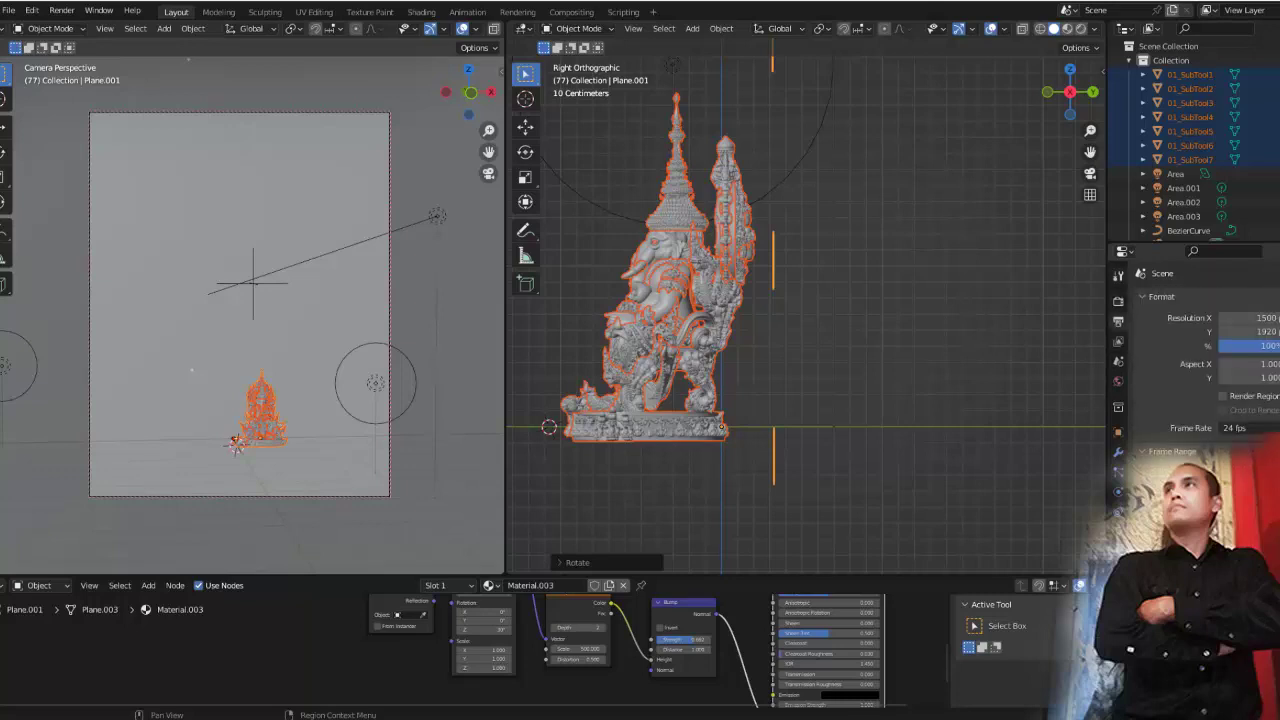
pyautogui.click(1118, 274)
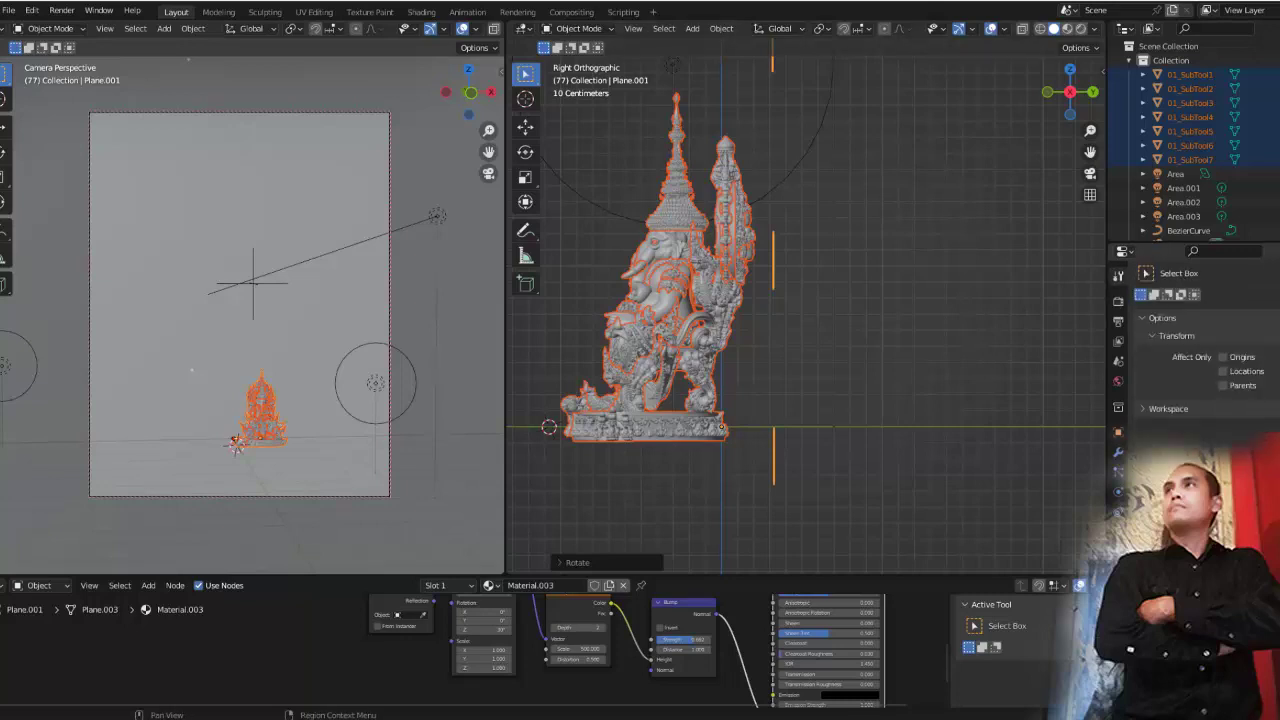
pyautogui.click(1118, 432)
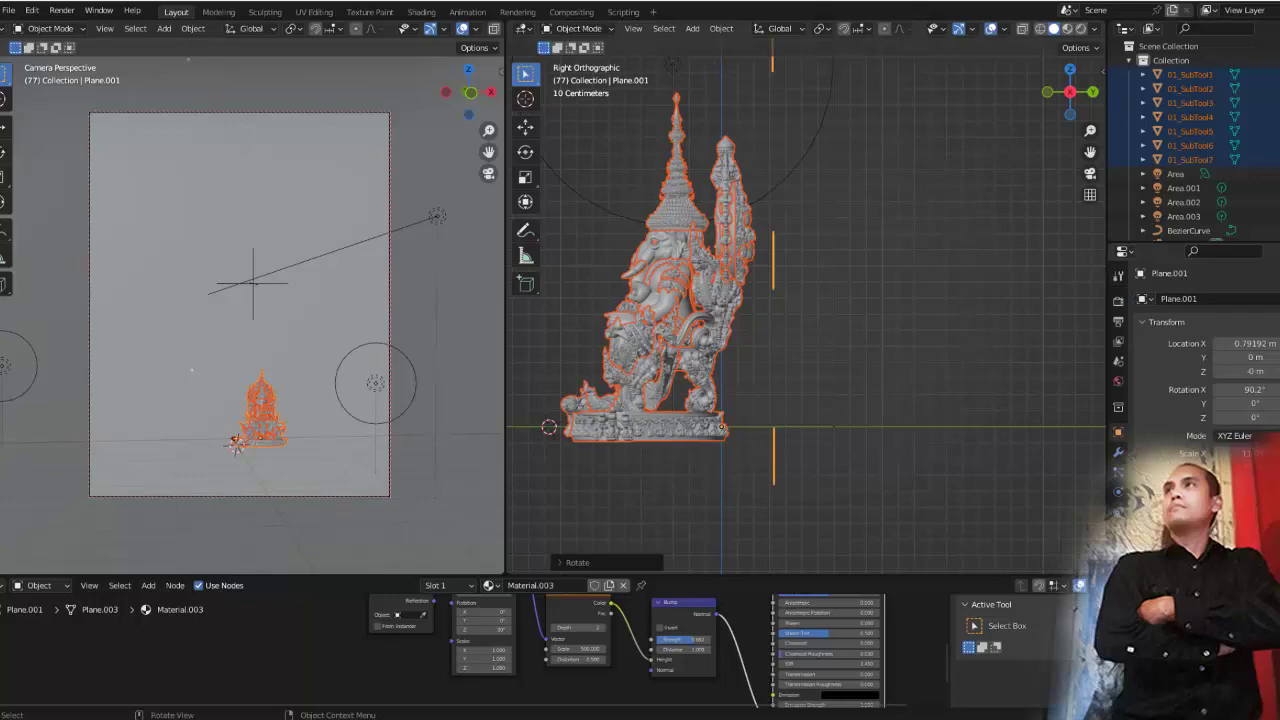
# Select the Empty instead of Plane.001 and give it a first move
pyautogui.moveTo(805, 300); pyautogui.dragTo(860, 330, button='middle')
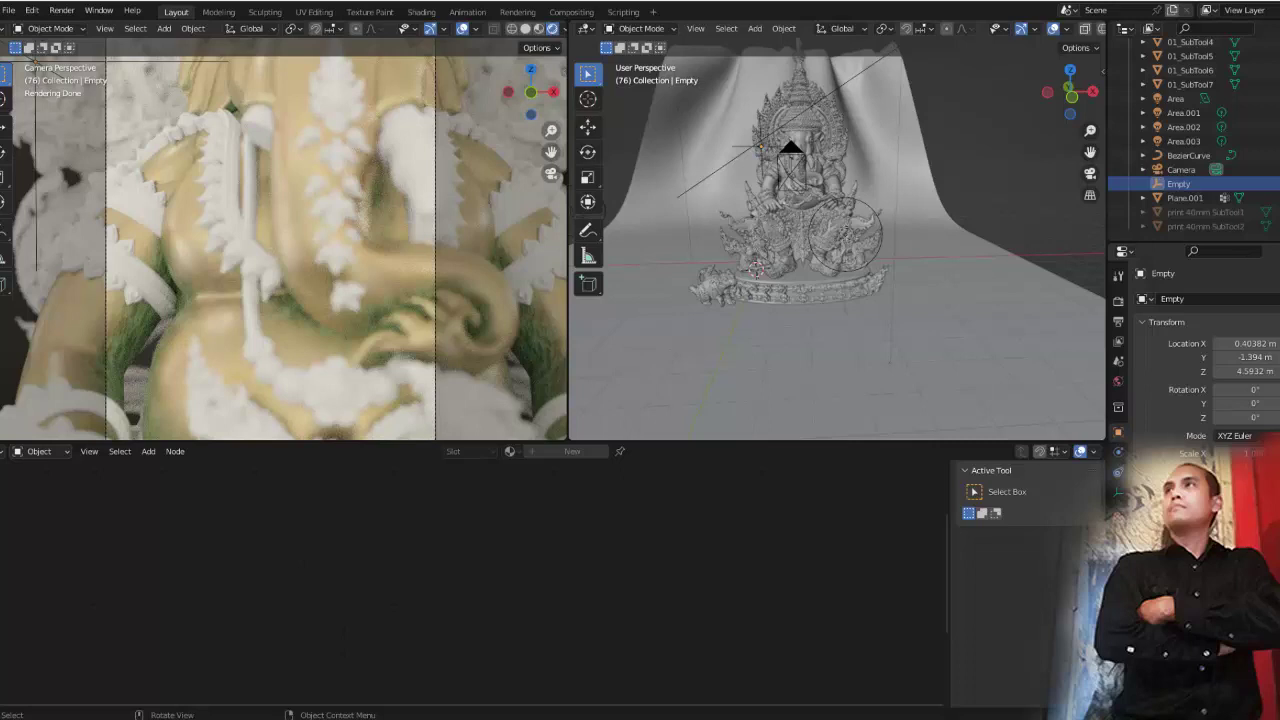
pyautogui.scroll(-2, 837, 240)
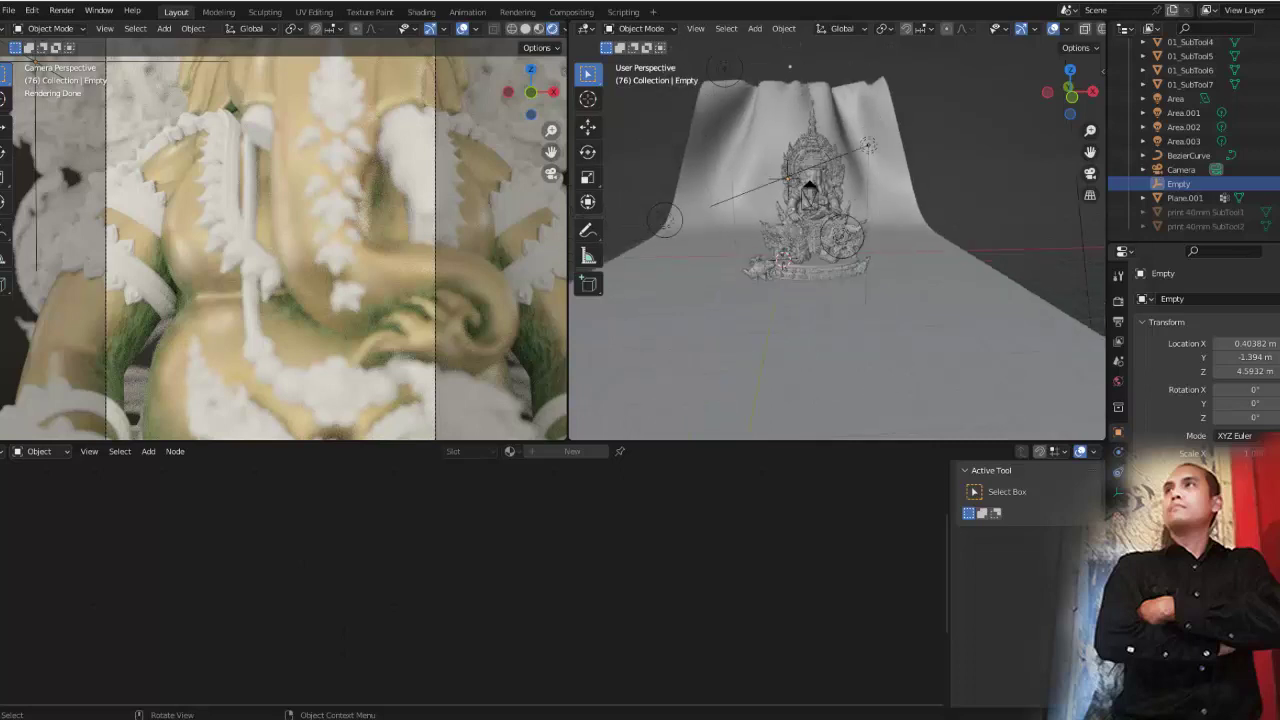
pyautogui.scroll(3, 837, 240)
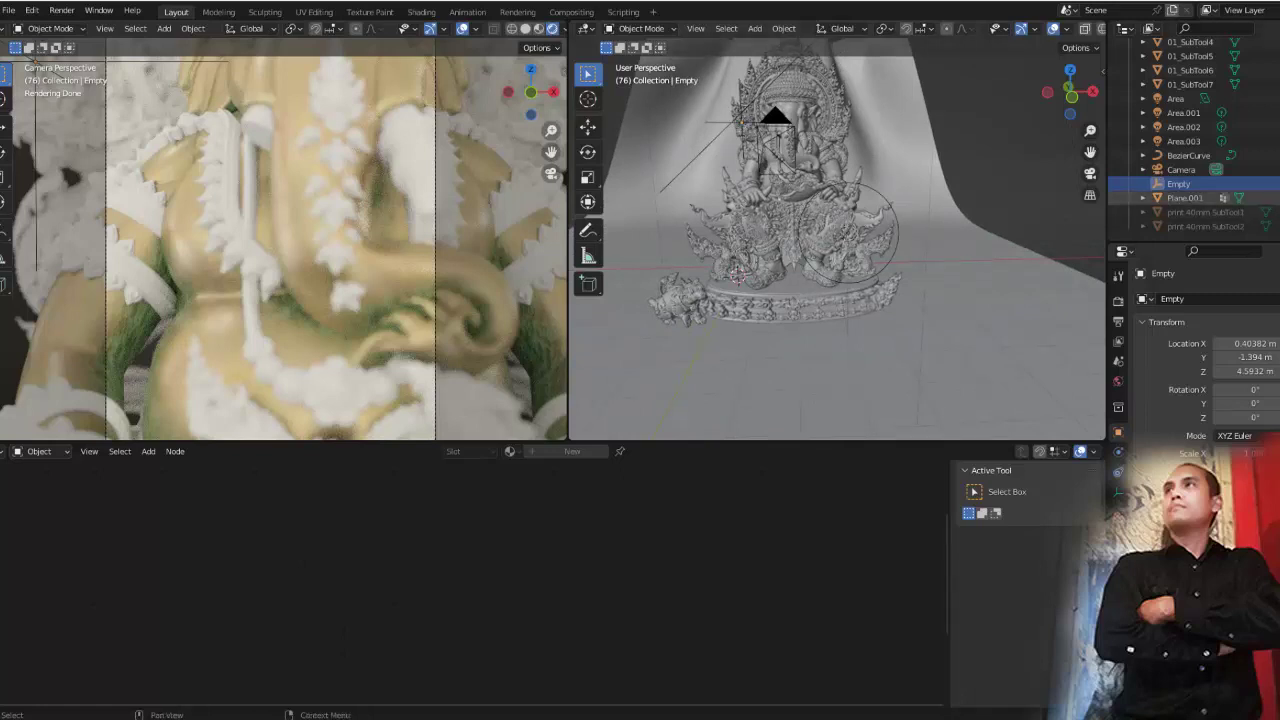
pyautogui.click(1184, 198)
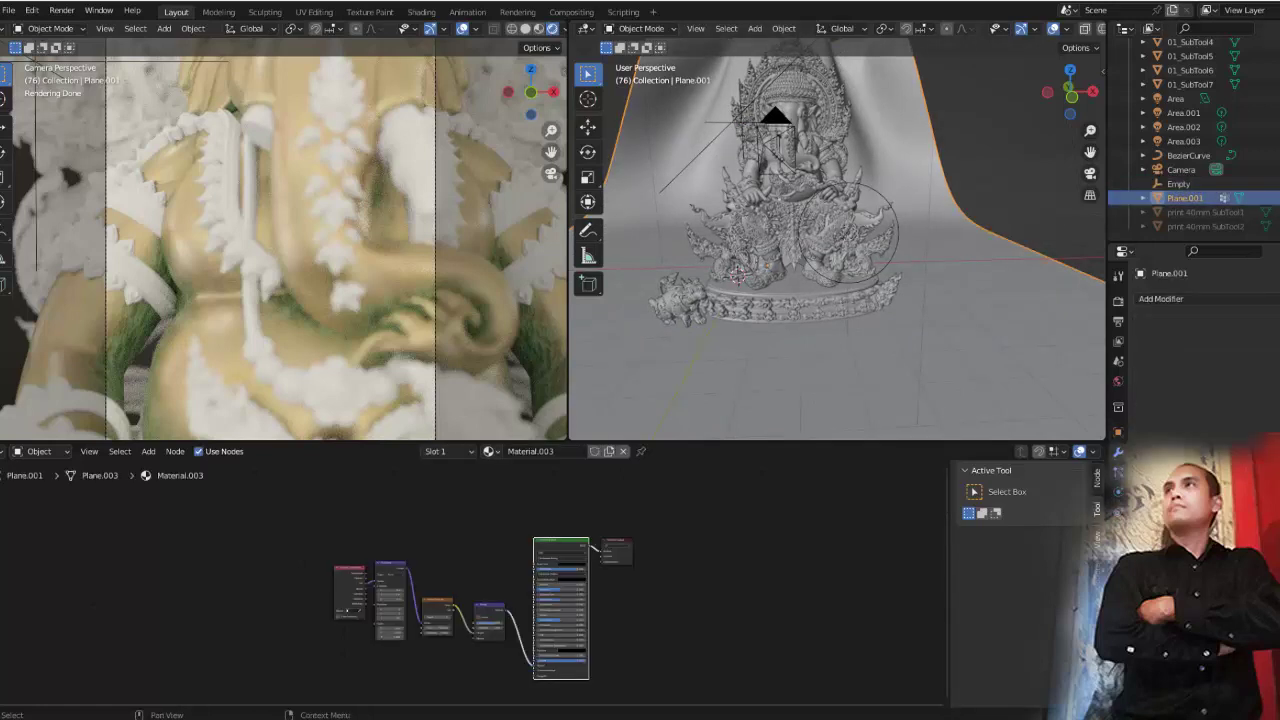
pyautogui.click(1179, 184)
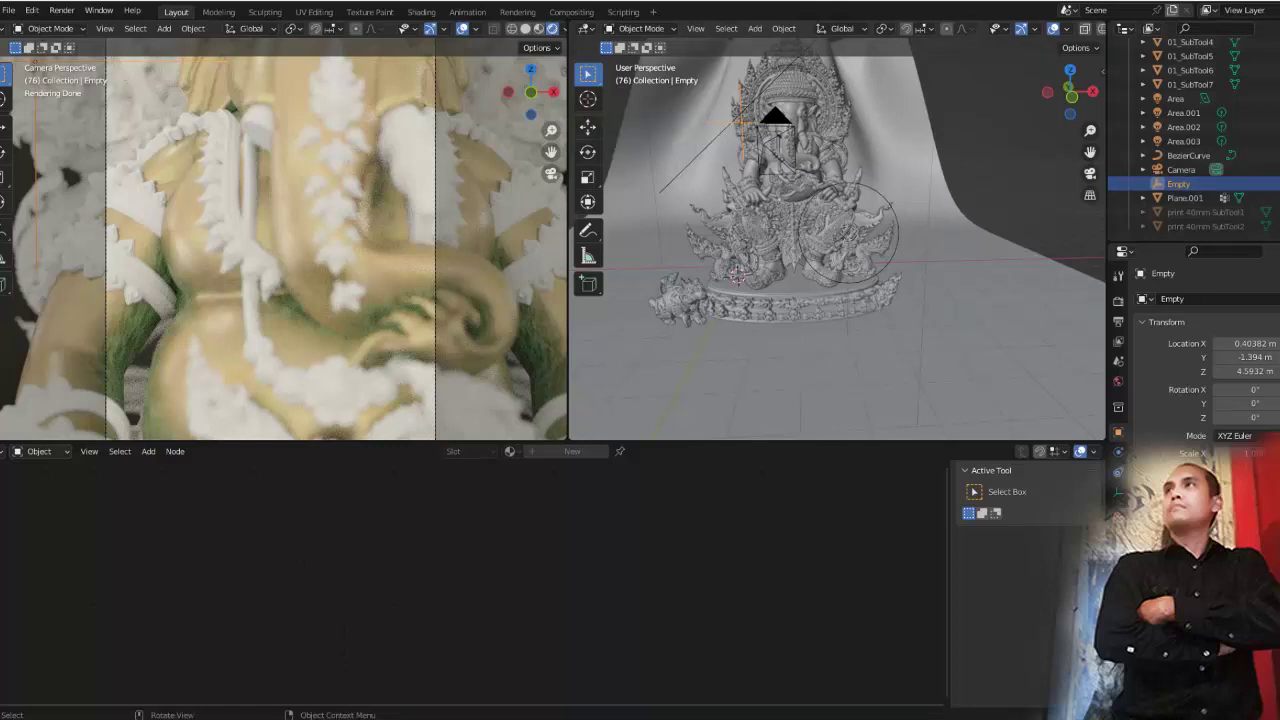
pyautogui.press('g')
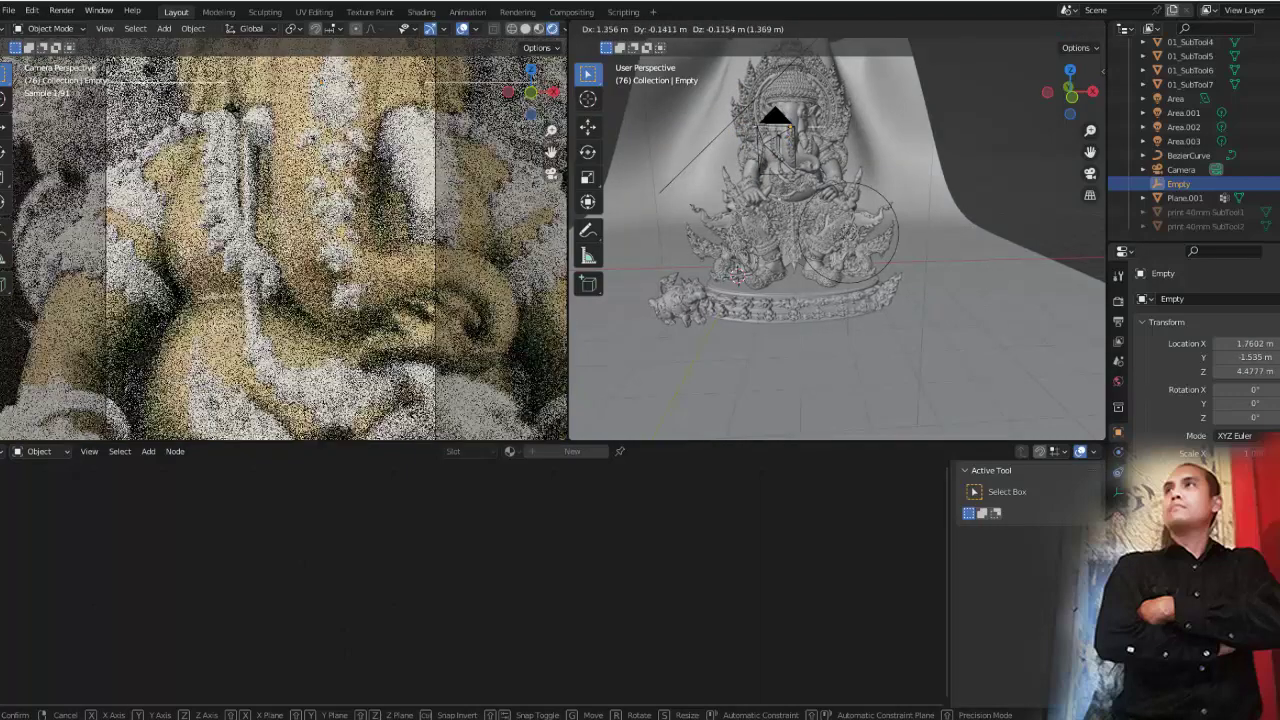
pyautogui.press('Return')
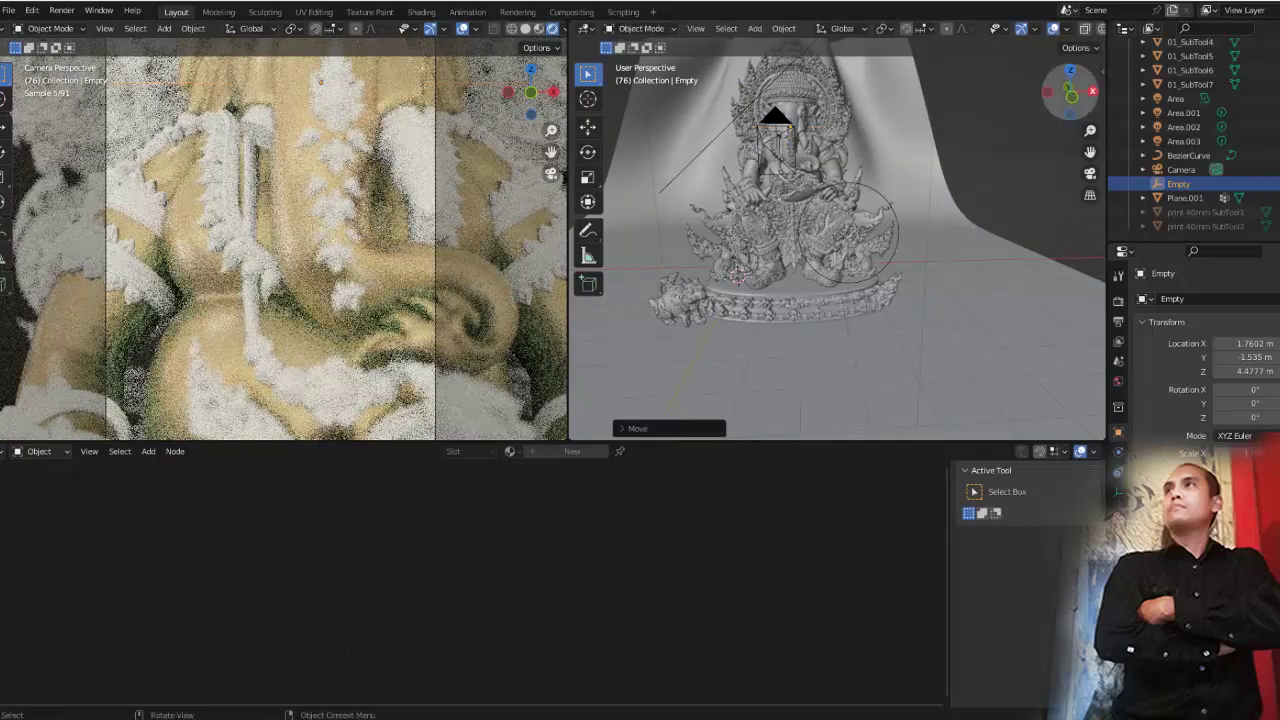
# In side view, place the Empty beside the elephant head at X 1.7602, Y -2.2438, Z 4.577 m
pyautogui.click(1093, 91)
pyautogui.scroll(3, 838, 240)
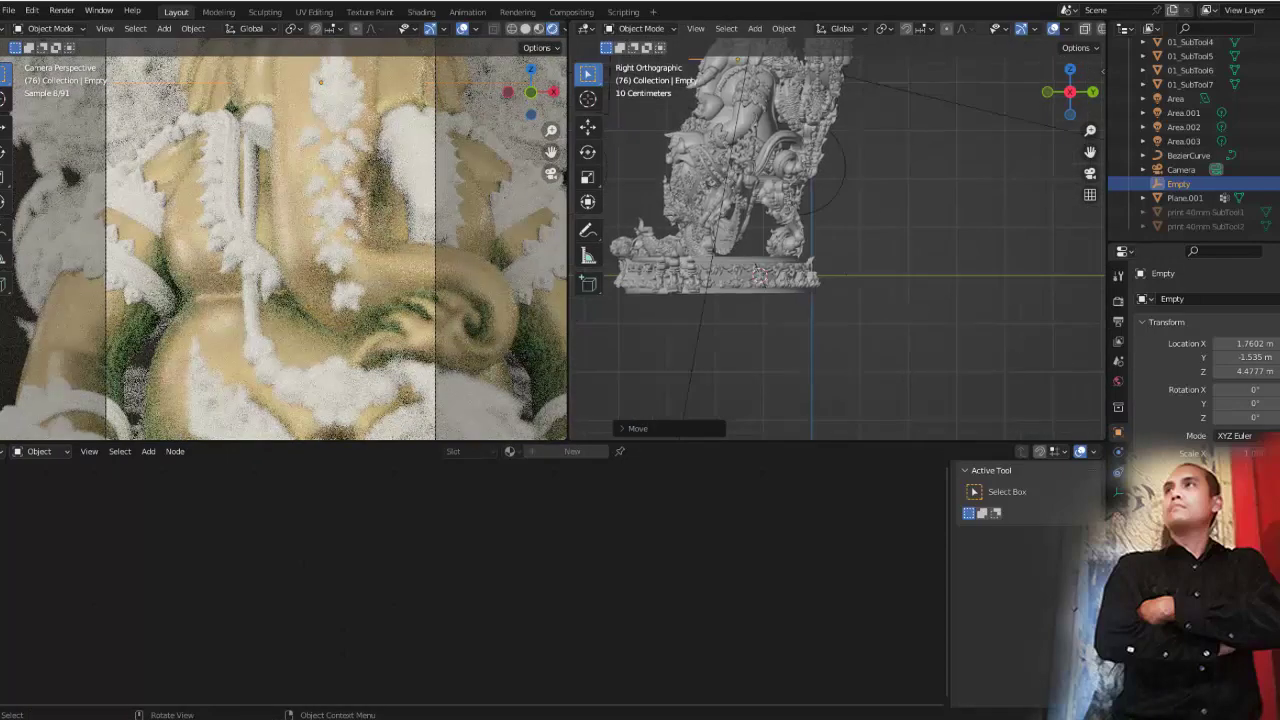
pyautogui.keyDown('shift'); pyautogui.moveTo(780, 180); pyautogui.dragTo(830, 330, button='middle'); pyautogui.keyUp('shift')
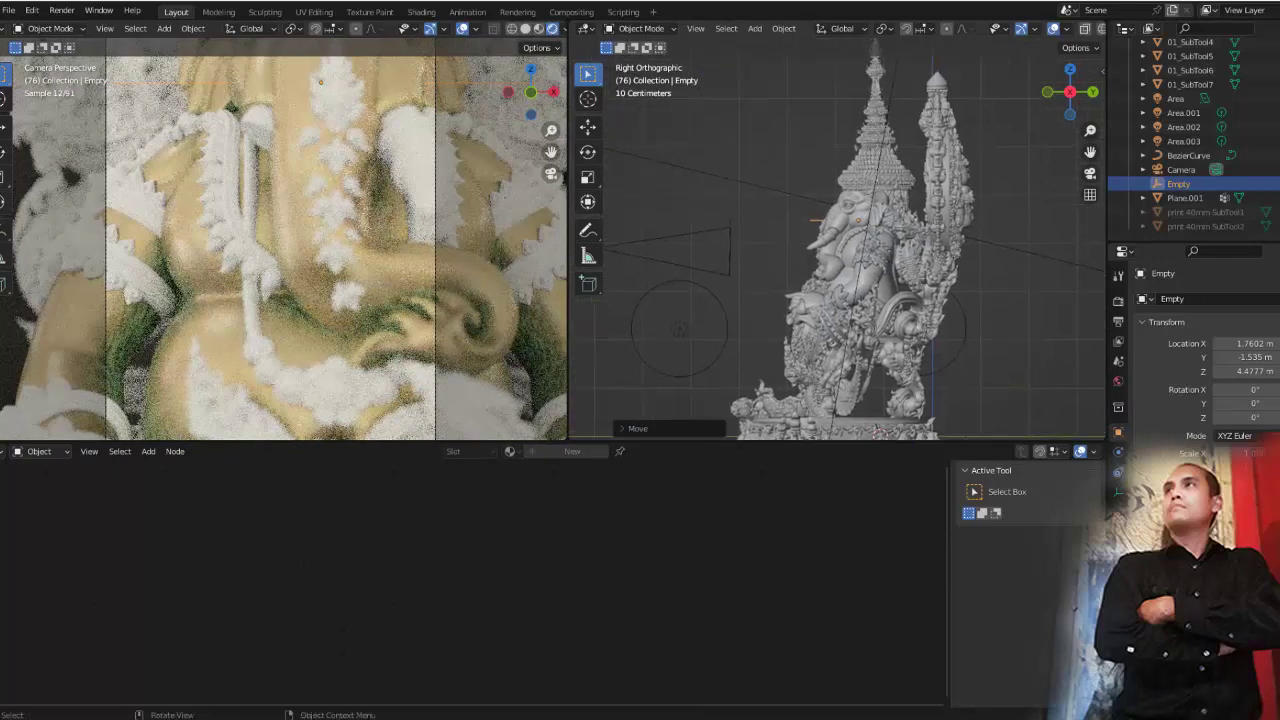
pyautogui.scroll(2, 838, 240)
pyautogui.scroll(1, 838, 240)
pyautogui.press('g')
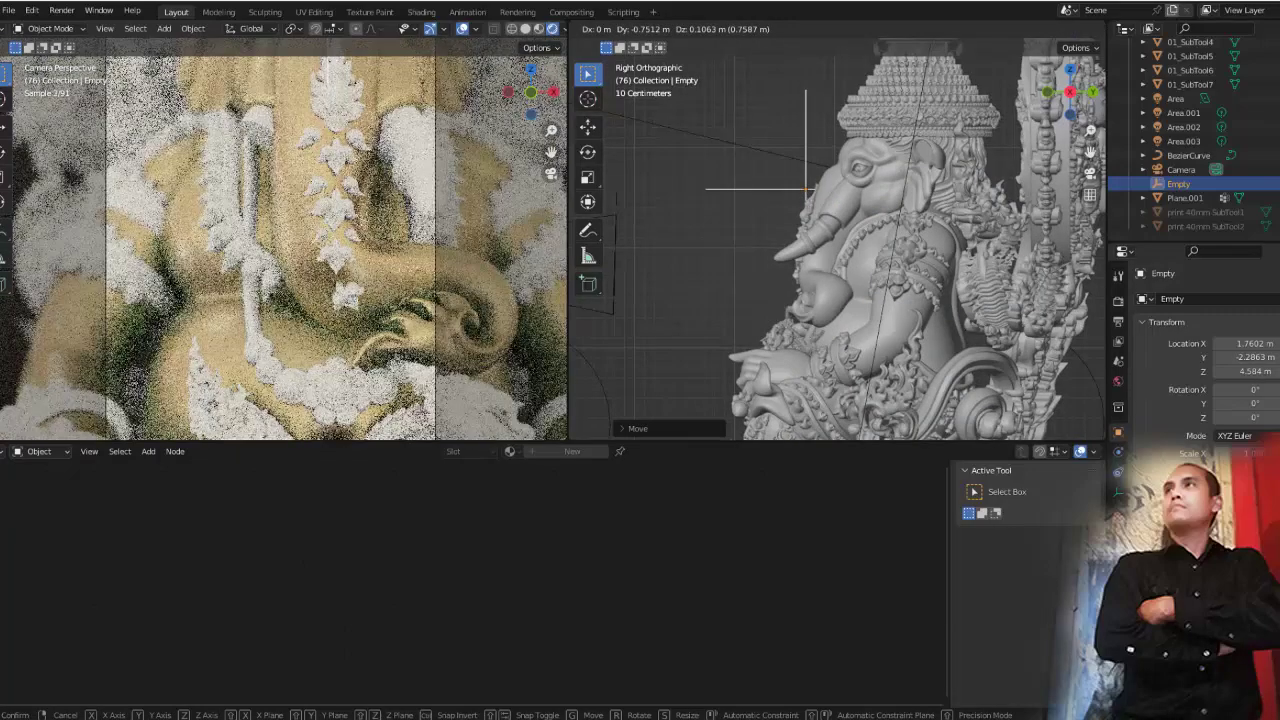
pyautogui.click(810, 188)
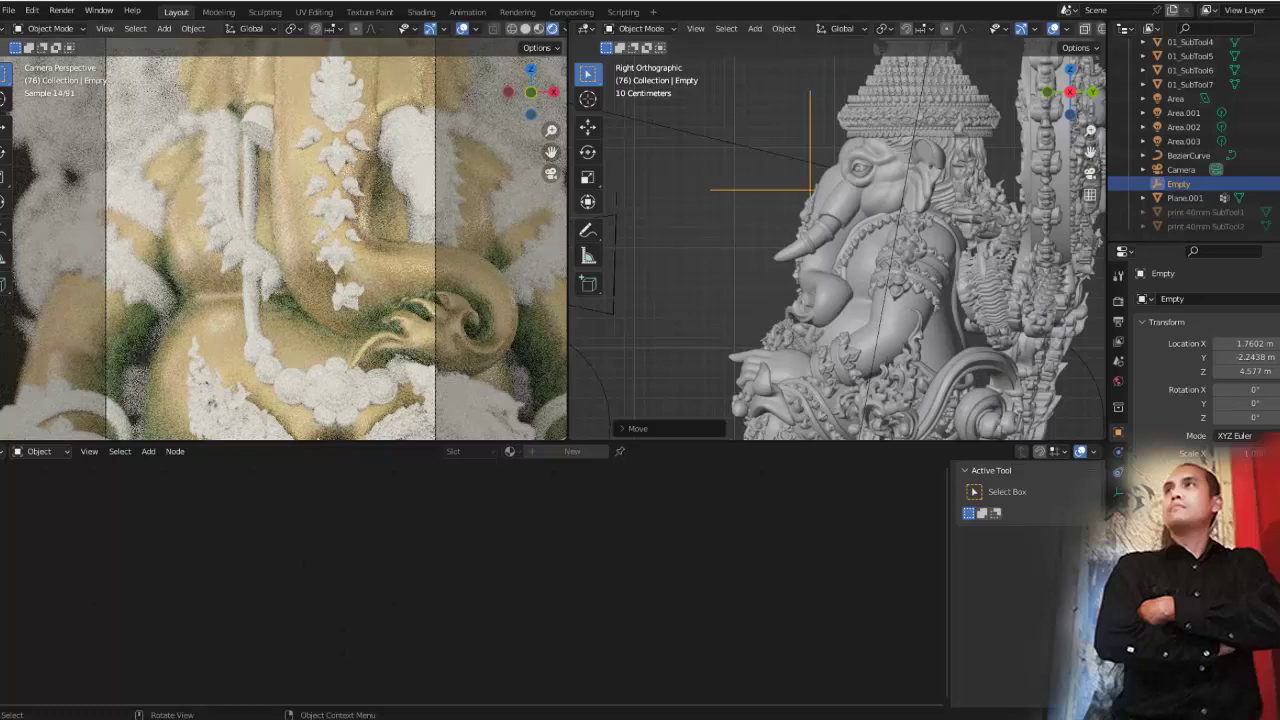
pyautogui.click(1190, 70)
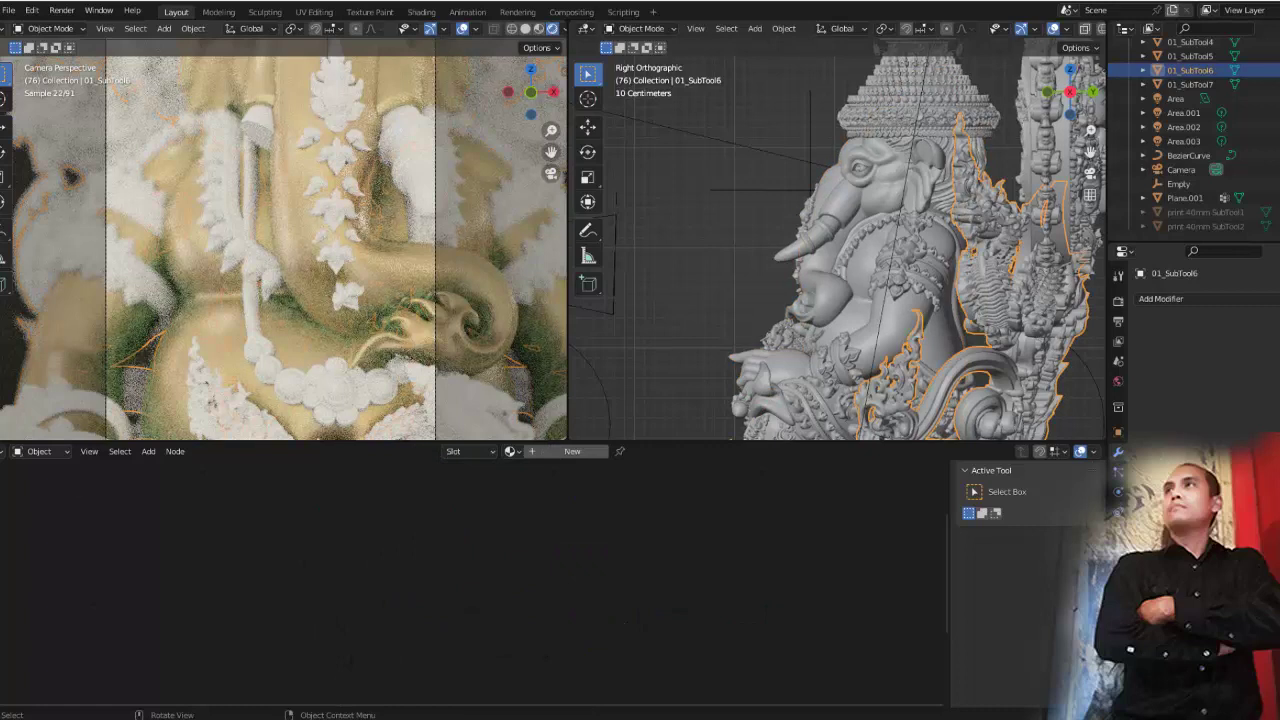
# Select 01_SubTool2 and slide its ColorRamp stops to 0.527 and 0.772
pyautogui.click(870, 260)
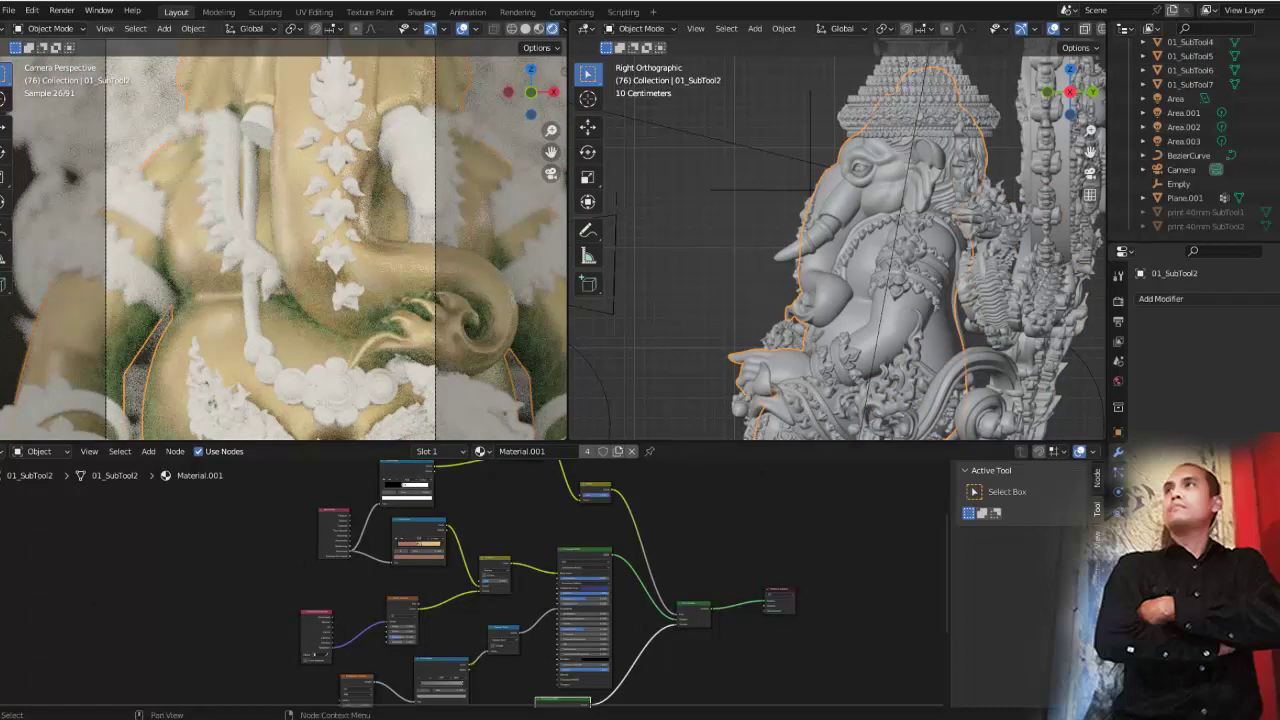
pyautogui.scroll(2, 458, 572)
pyautogui.scroll(2, 458, 572)
pyautogui.scroll(2, 458, 572)
pyautogui.moveTo(400, 500)
pyautogui.mouseDown(button='middle')
pyautogui.moveTo(466, 496)
pyautogui.moveTo(685, 706)
pyautogui.moveTo(681, 658)
pyautogui.mouseUp(button='middle')
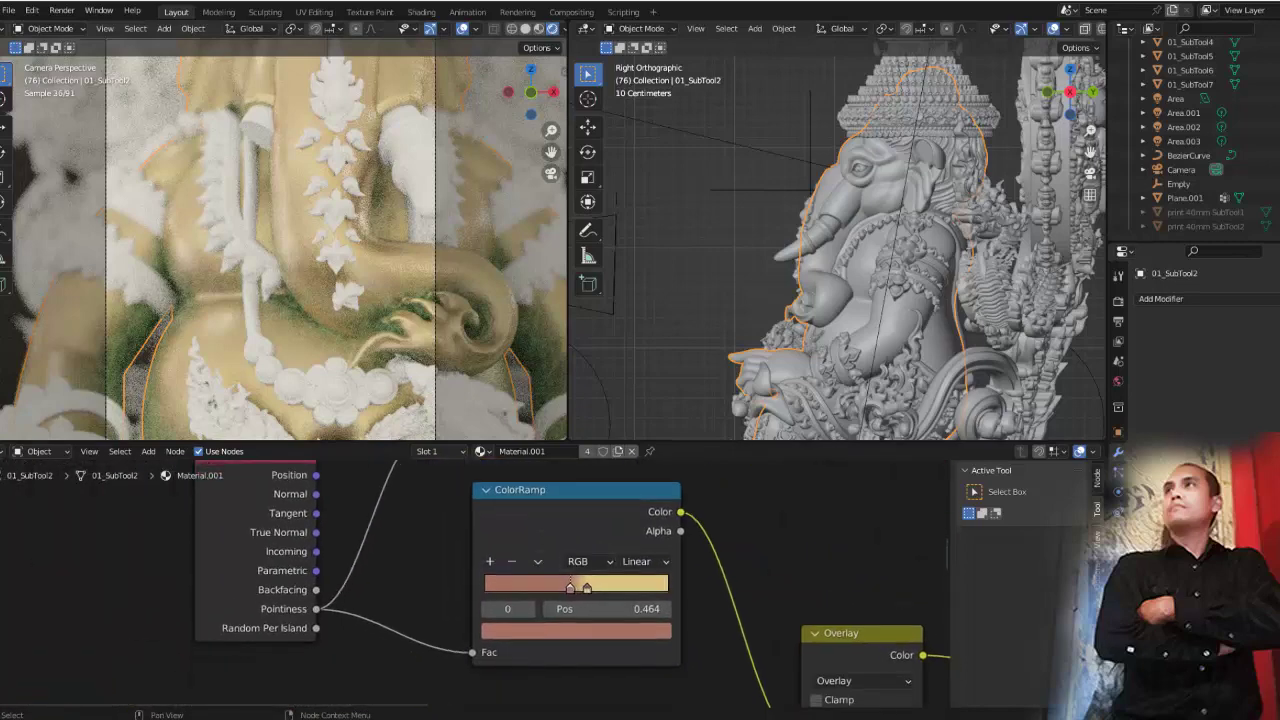
pyautogui.moveTo(587, 587)
pyautogui.mouseDown()
pyautogui.moveTo(626, 587)
pyautogui.moveTo(581, 587)
pyautogui.mouseUp()
pyautogui.click(570, 587)
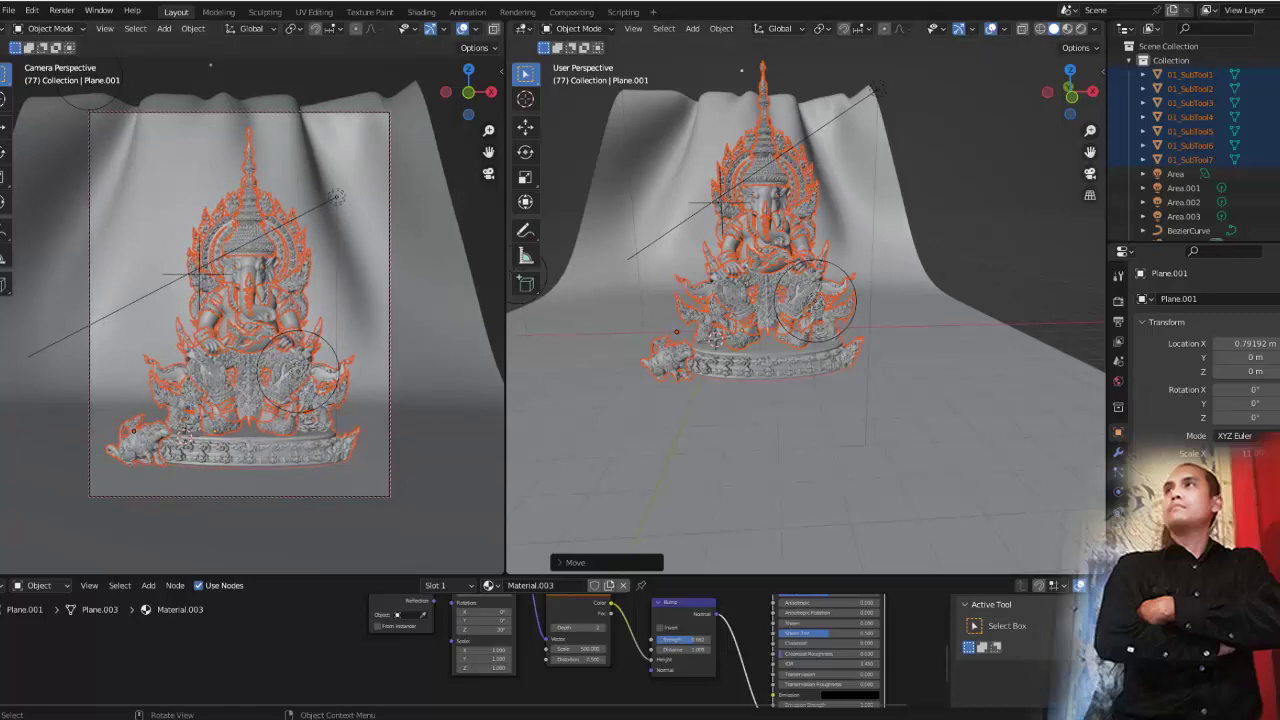
# Deselect all statue pieces, widen the left camera view and set it to Rendered shading
pyautogui.hotkey('alt', 'a')
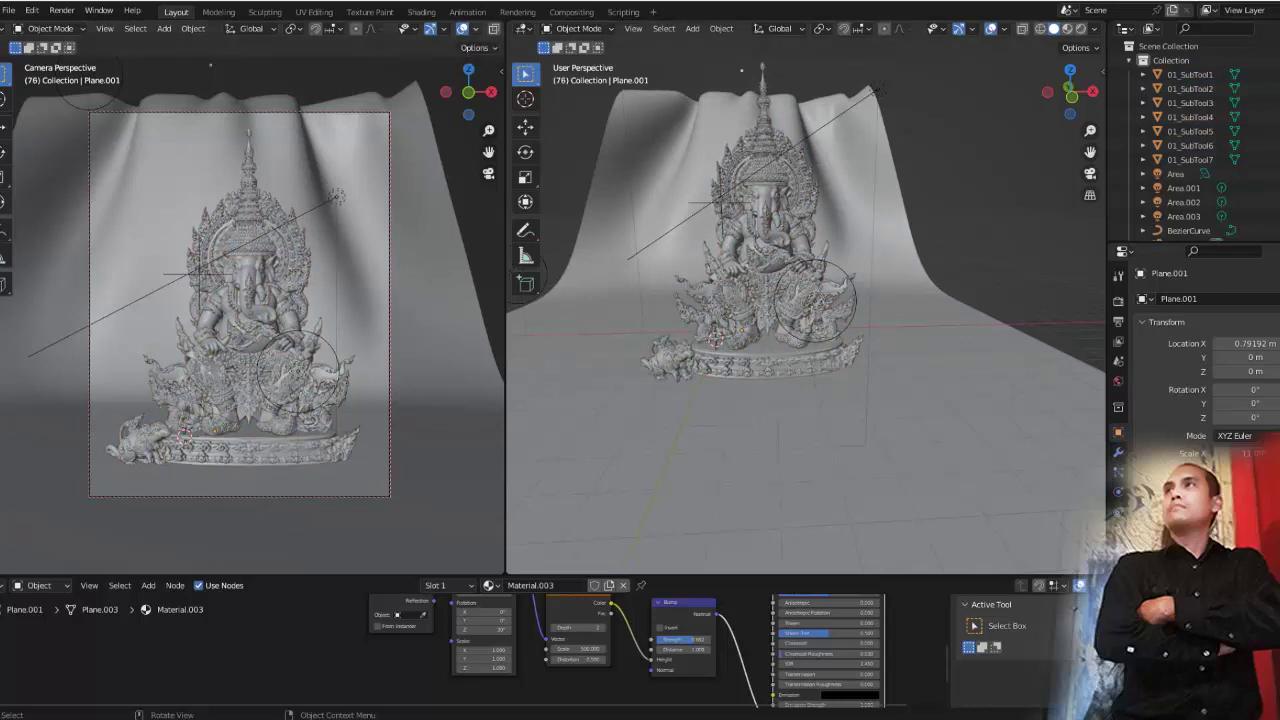
pyautogui.moveTo(505, 320); pyautogui.dragTo(568, 320)
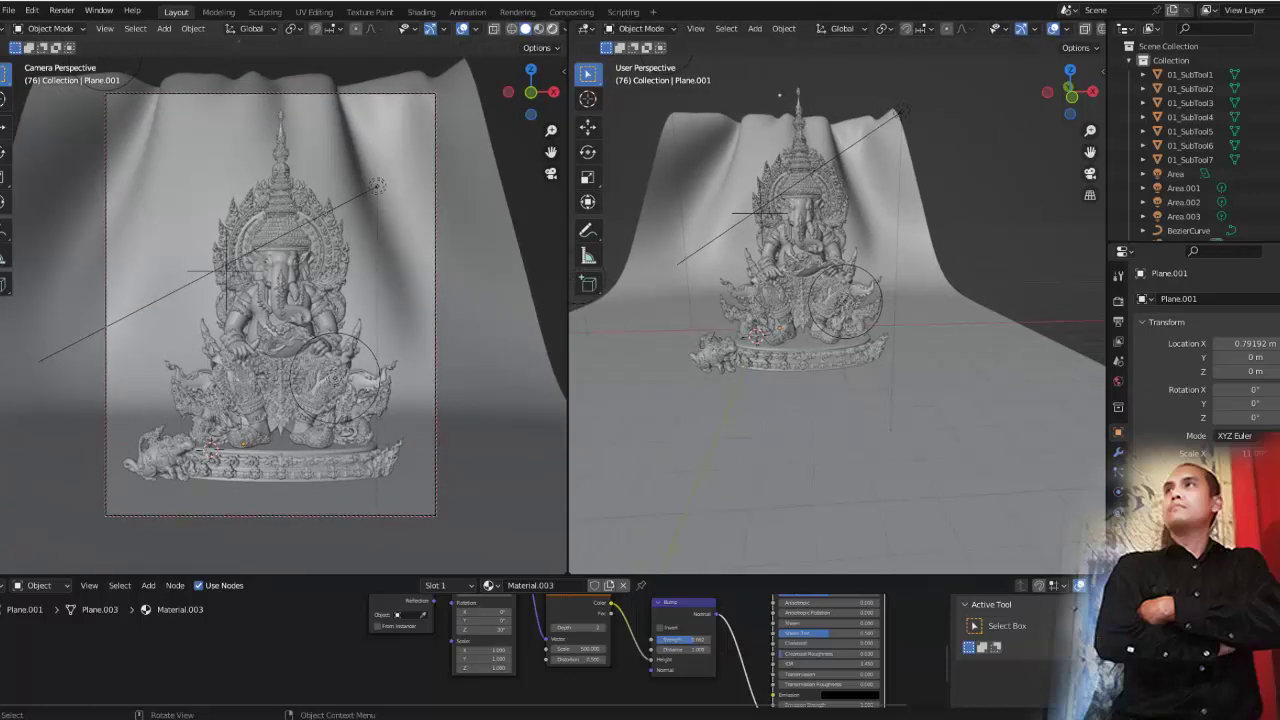
pyautogui.press('z')
pyautogui.press('8')
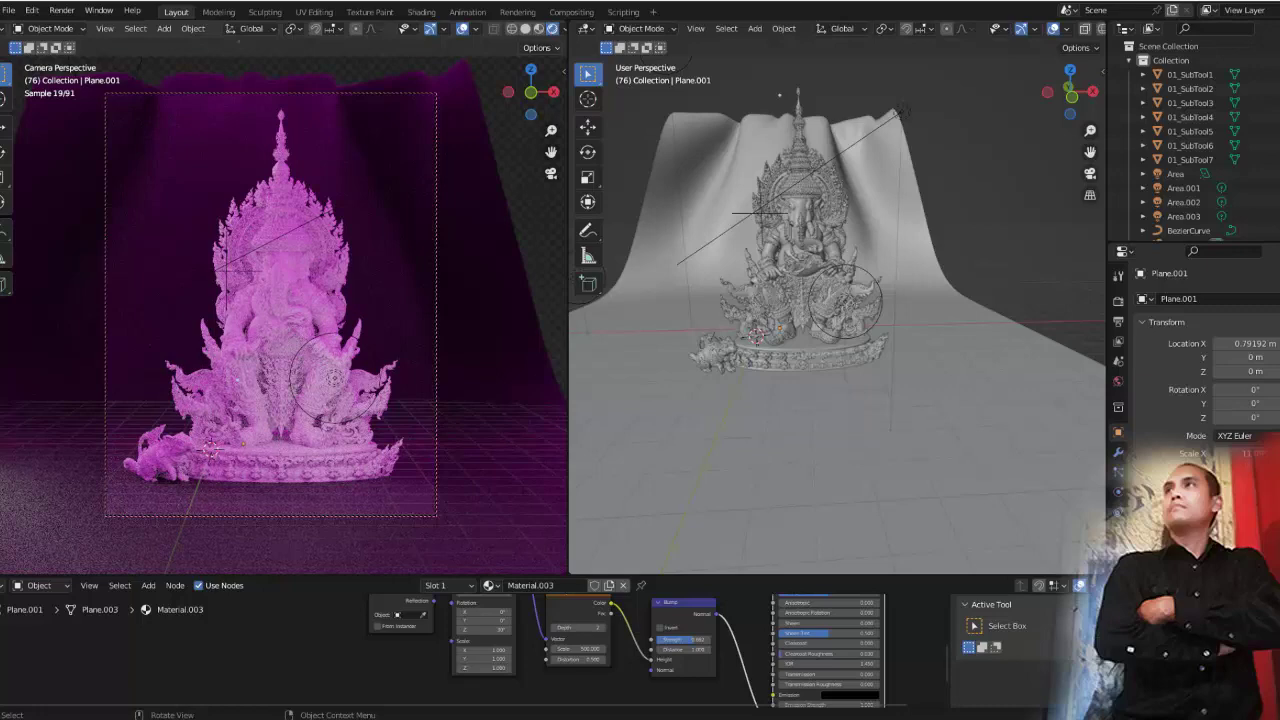
# Enlarge the Shader Editor and centre the cloth Plane.001's Material.003 node tree
pyautogui.moveTo(830, 576); pyautogui.dragTo(830, 442)
pyautogui.moveTo(830, 560); pyautogui.dragTo(625, 610, button='middle')
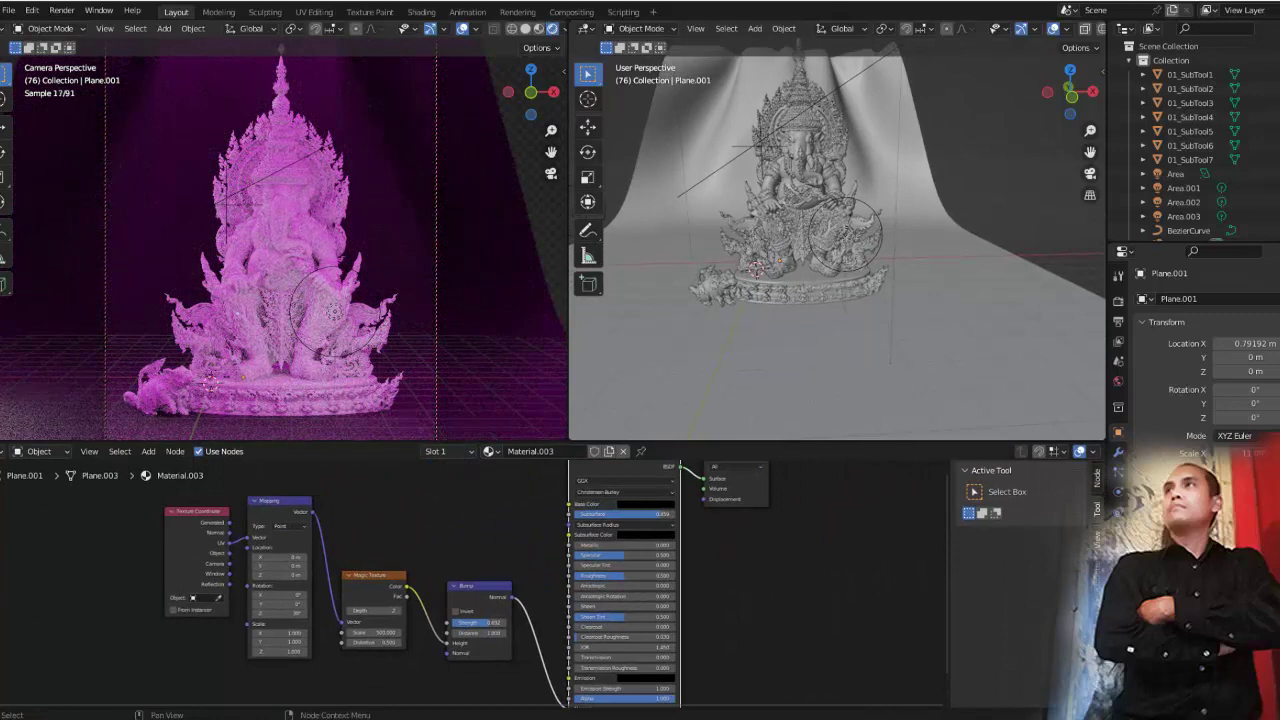
pyautogui.moveTo(560, 520)
pyautogui.mouseDown(button='middle')
pyautogui.moveTo(652, 673)
pyautogui.moveTo(612, 548)
pyautogui.mouseUp(button='middle')
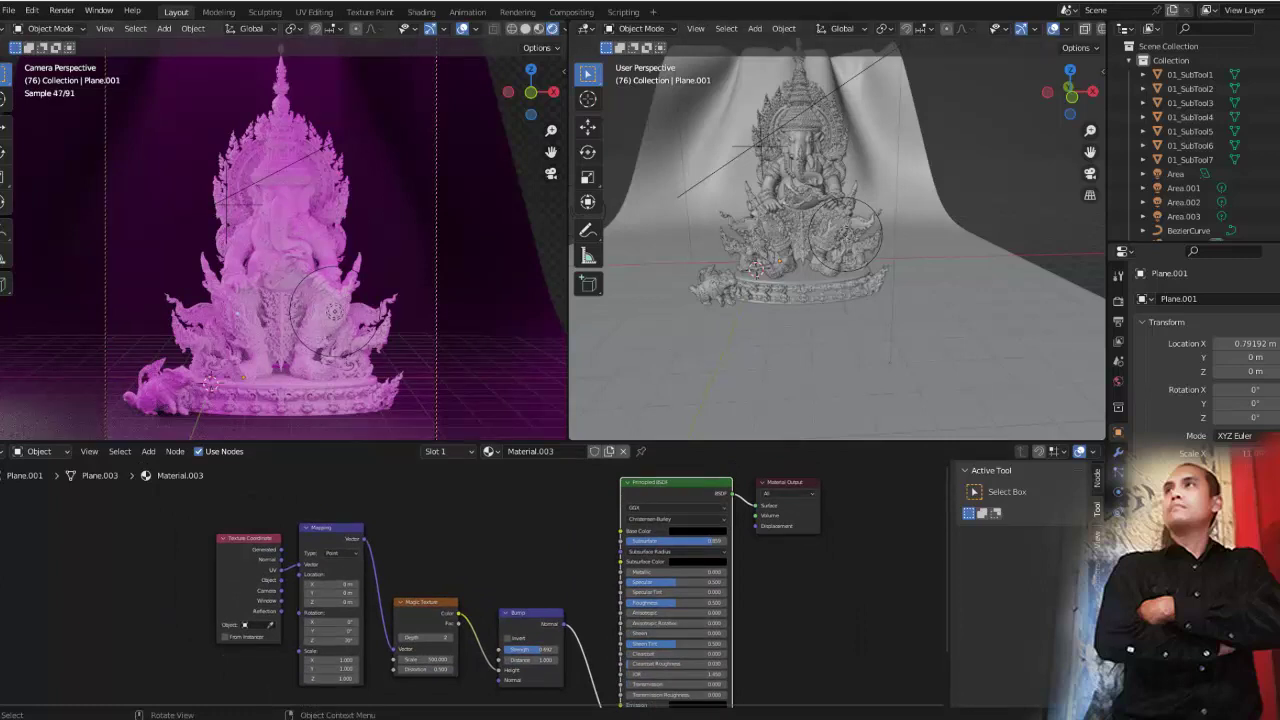
# Select the 01_SubTool2 body piece and assign it the existing Material.001
pyautogui.click(785, 200)
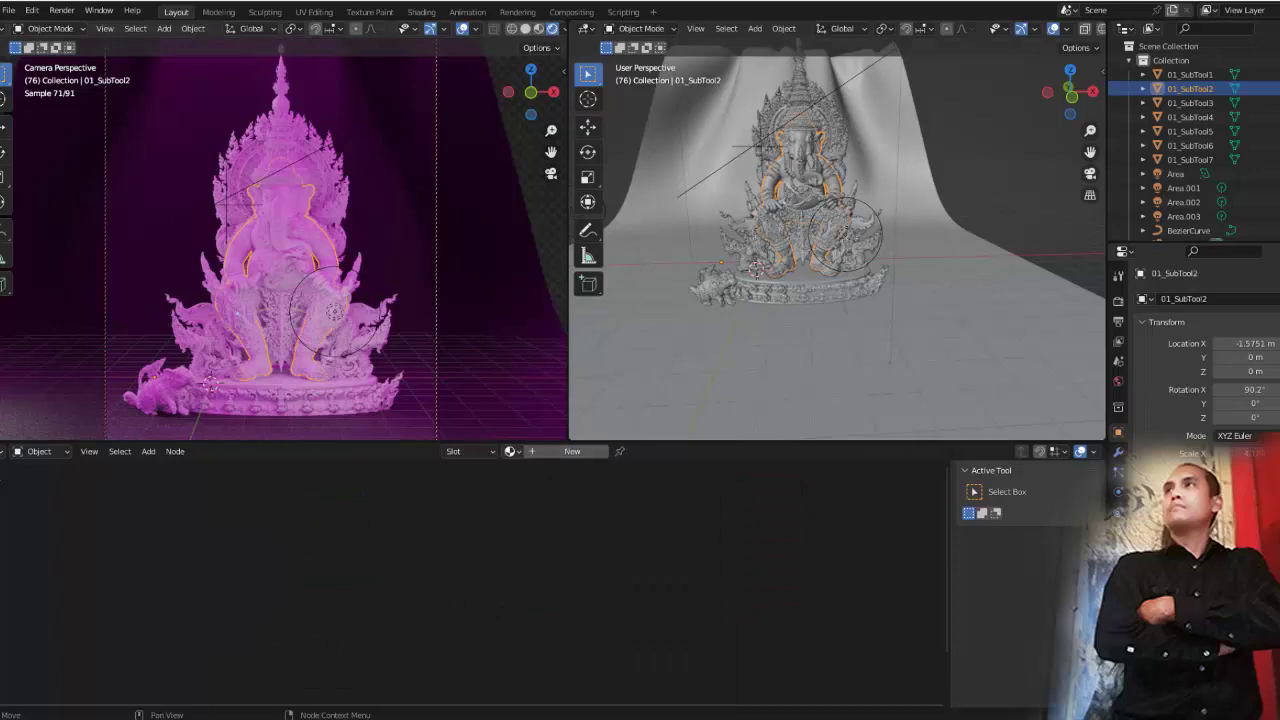
pyautogui.click(513, 451)
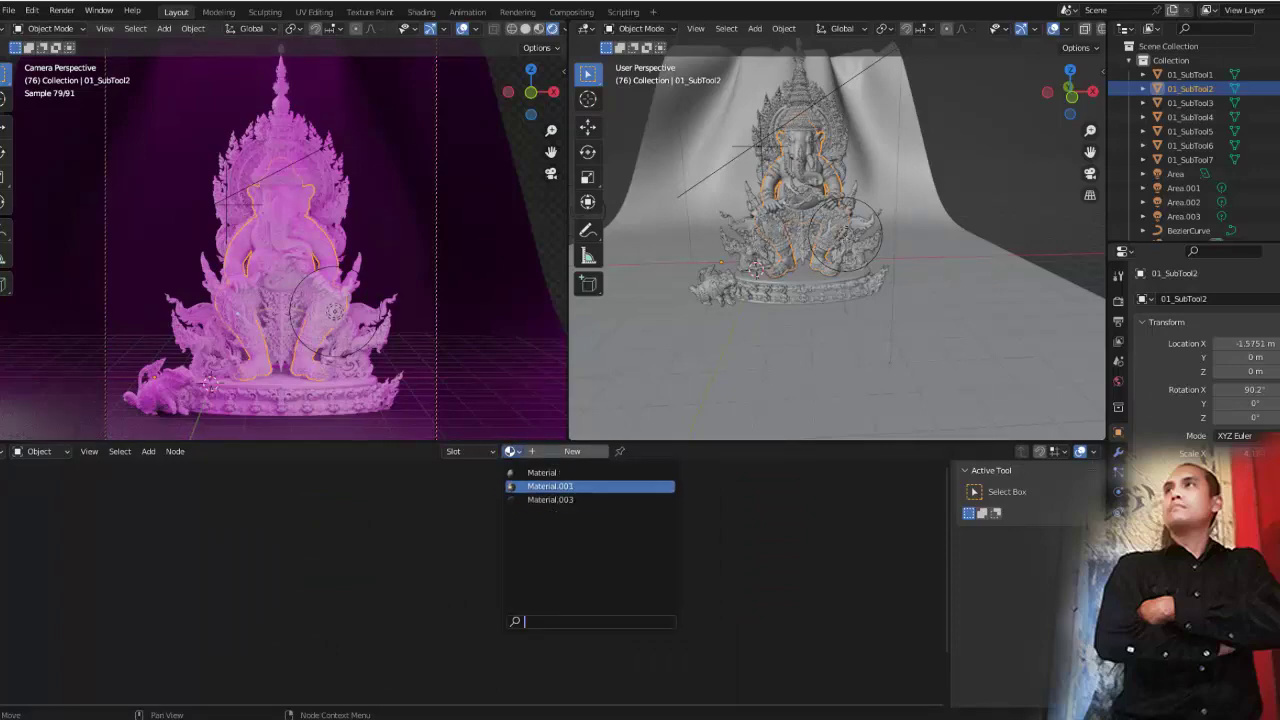
pyautogui.click(550, 486)
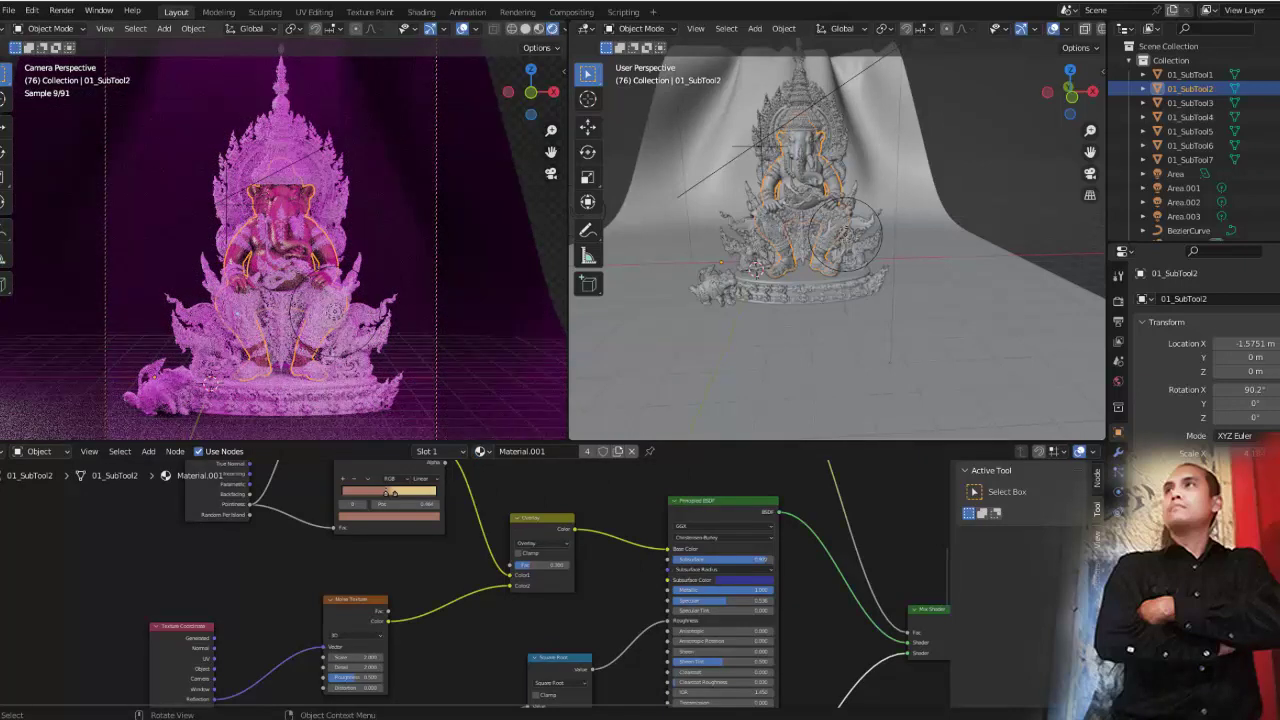
pyautogui.click(40, 451)
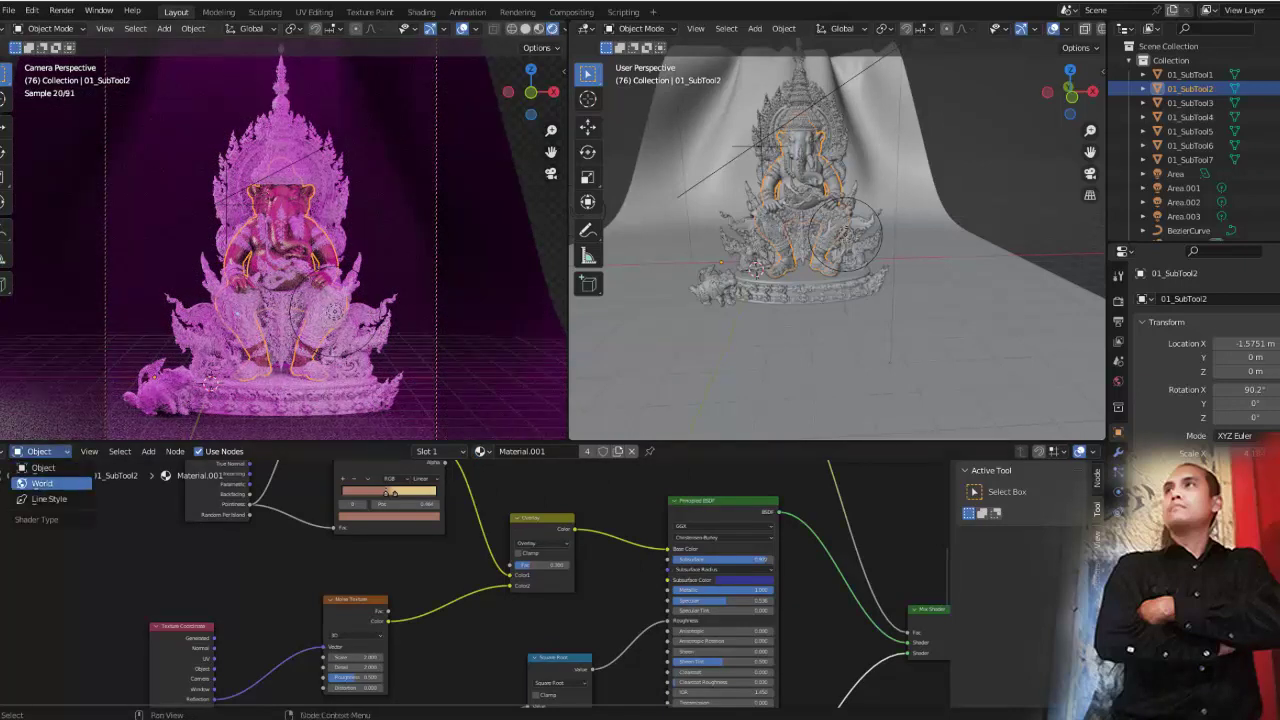
# Show the World shader nodes and browse for a replacement for leadenhall_market_4k.hdr
pyautogui.click(42, 483)
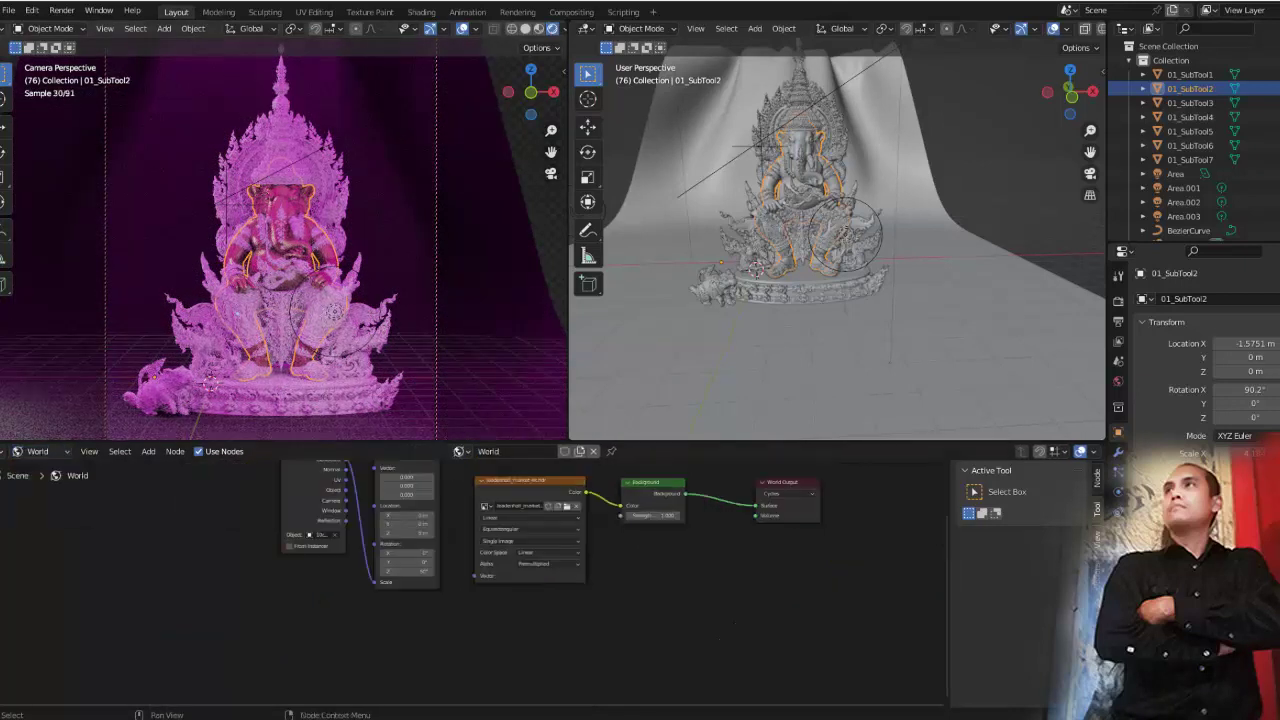
pyautogui.moveTo(700, 620); pyautogui.dragTo(684, 633, button='middle')
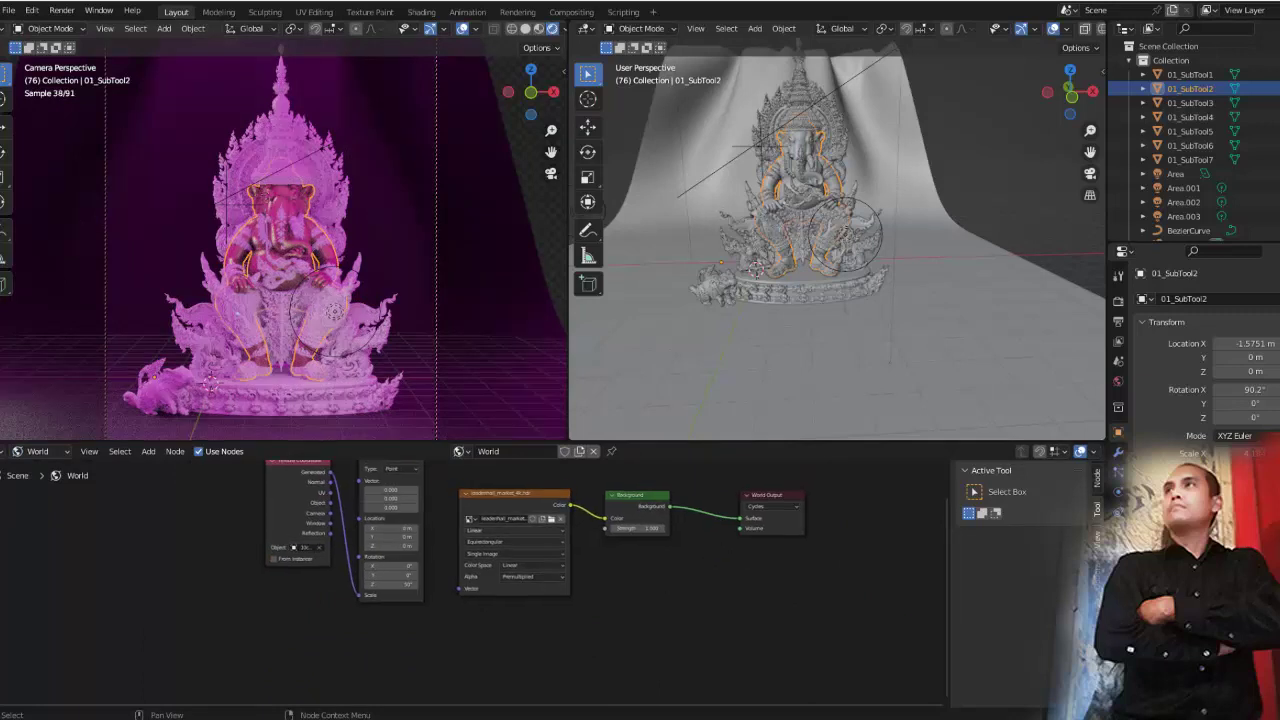
pyautogui.click(551, 518)
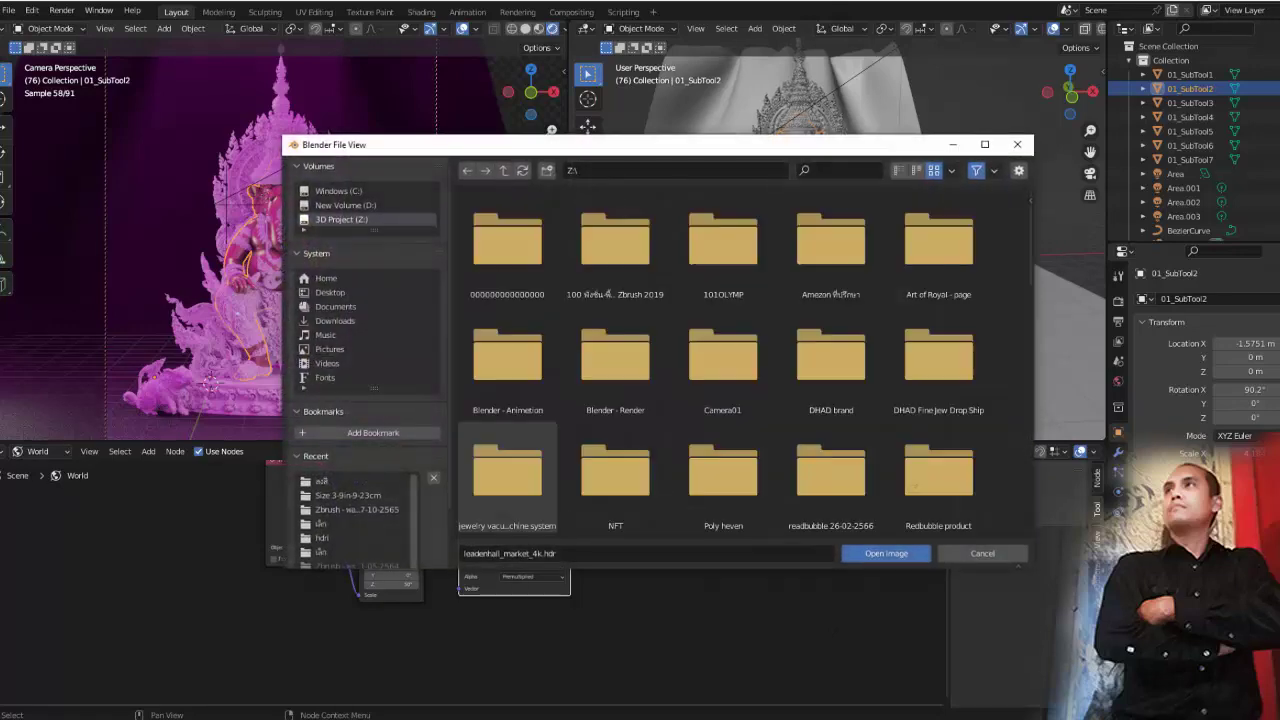
pyautogui.scroll(-2, 600, 350)
pyautogui.scroll(-3, 615, 315)
pyautogui.scroll(-4, 615, 315)
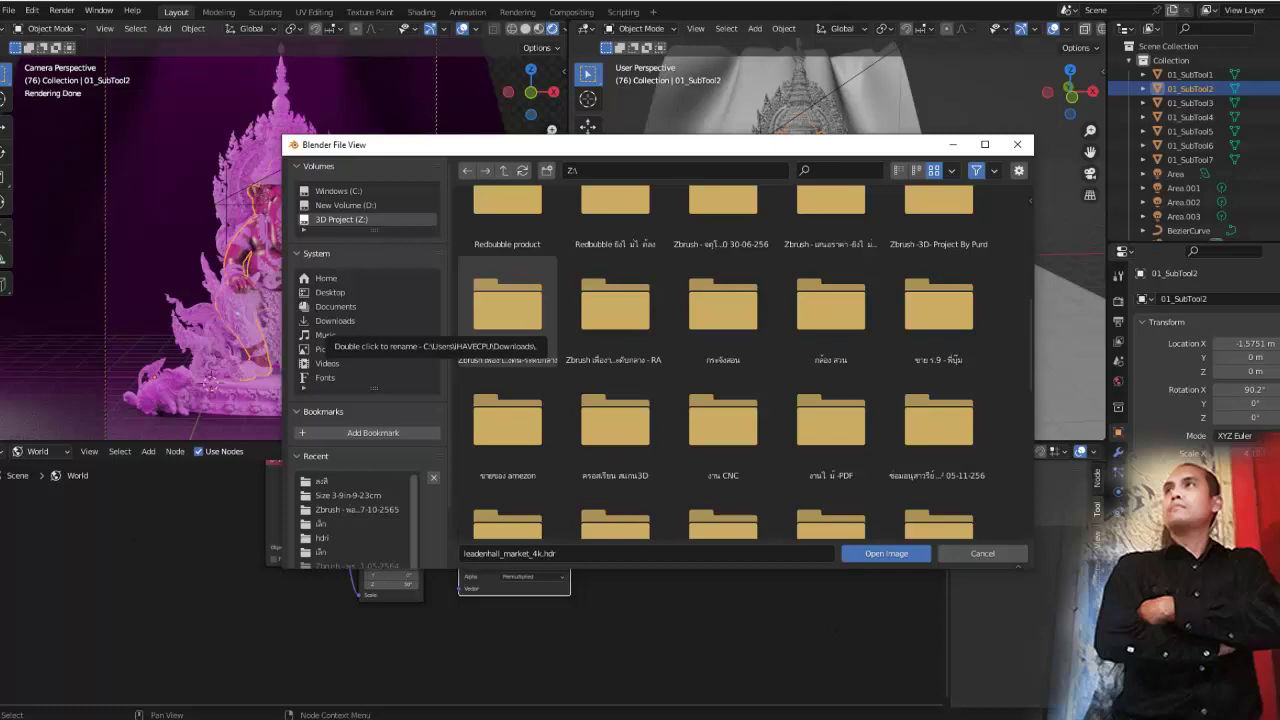
# Cancel the image browser and turn the bottom panel into an Asset Browser
pyautogui.click(1017, 144)
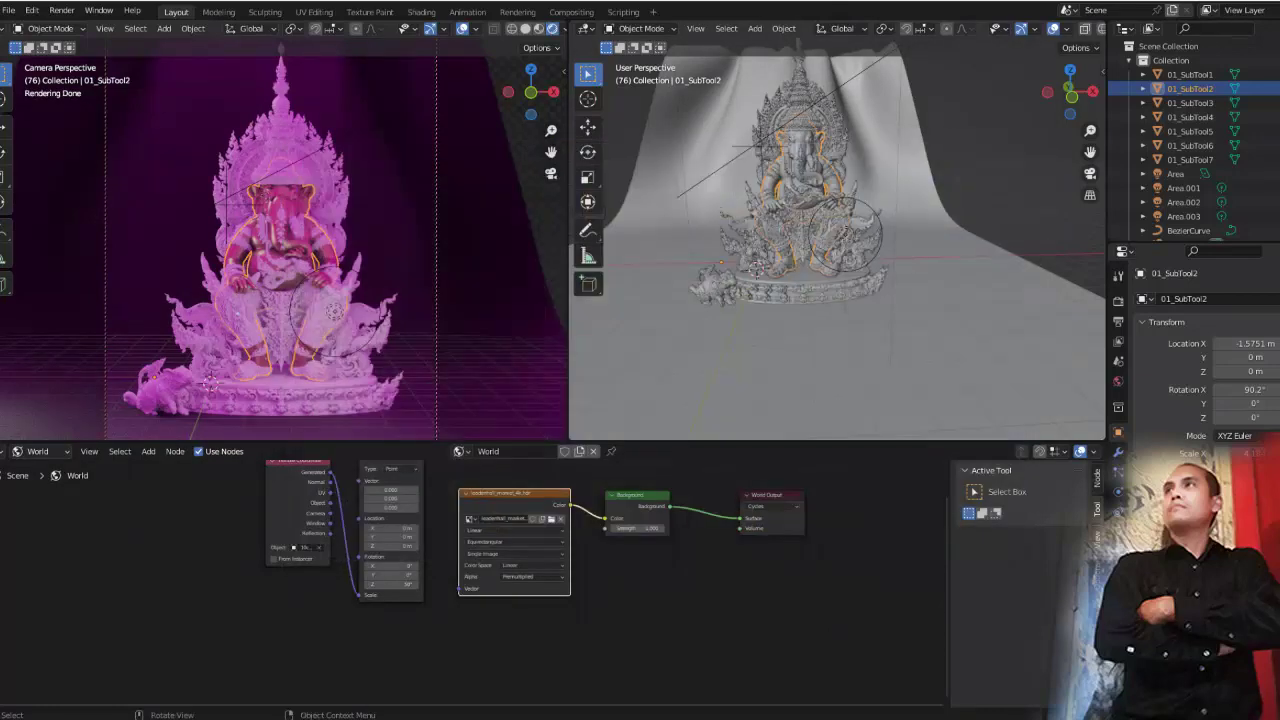
pyautogui.click(17, 451)
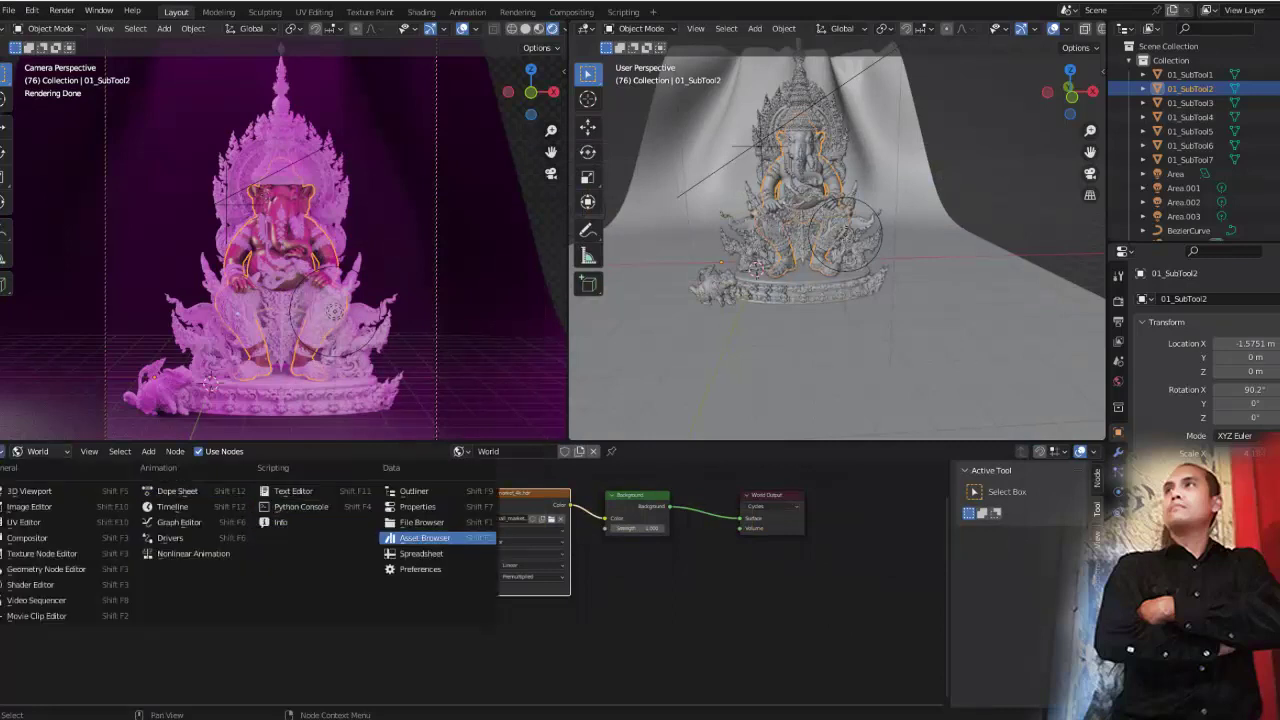
pyautogui.click(425, 538)
# Switch to the Poly Haven library, filter to HDRIs > Indoor and pick aft_lounge
pyautogui.click(22, 473)
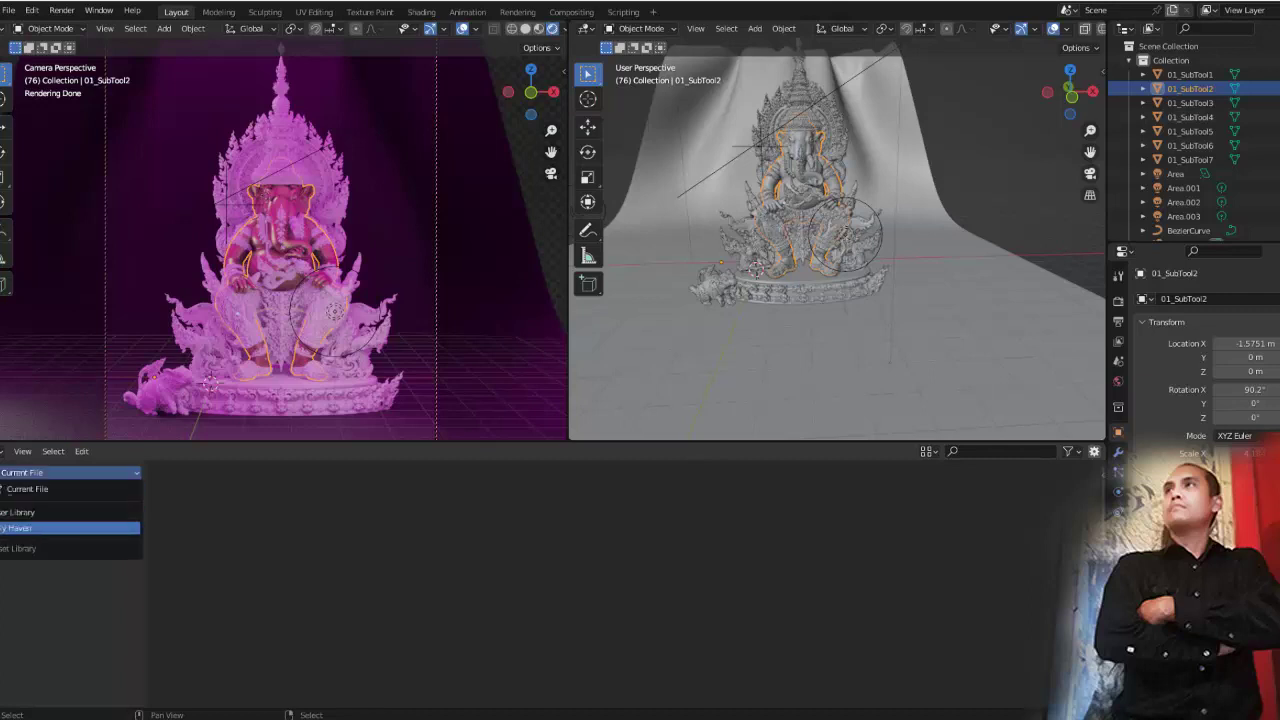
pyautogui.click(20, 512)
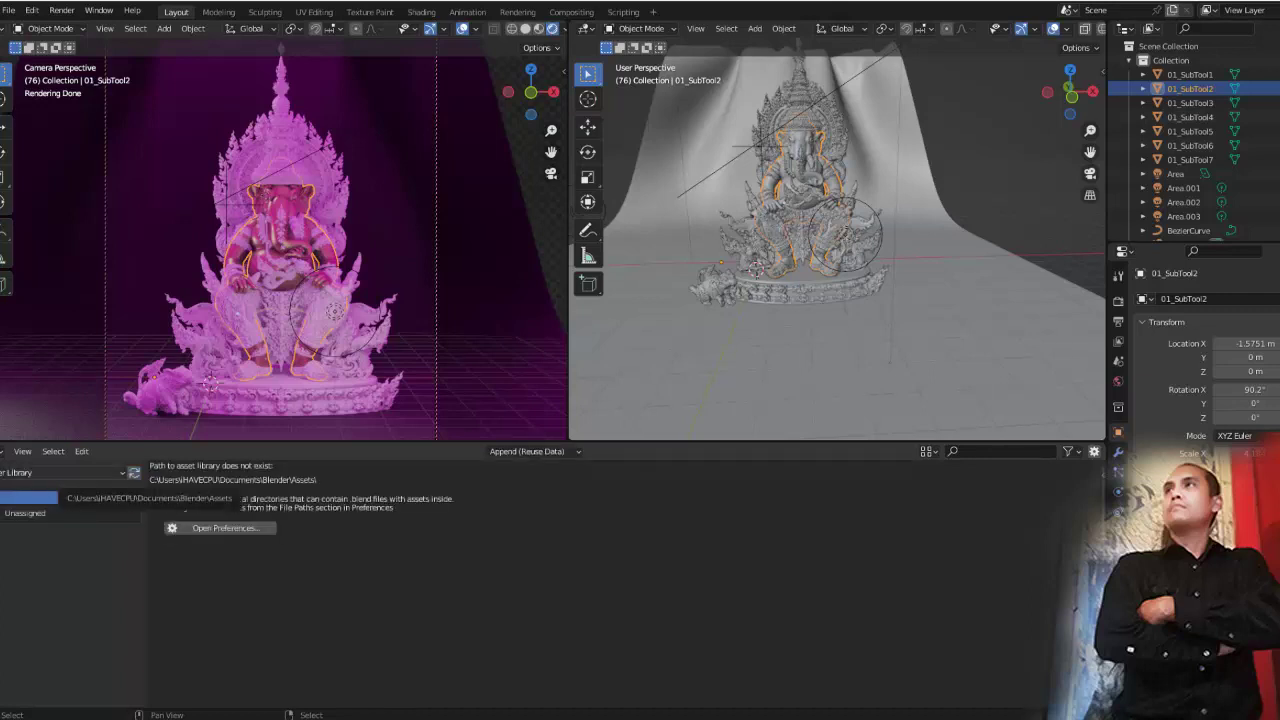
pyautogui.click(22, 473)
pyautogui.click(20, 528)
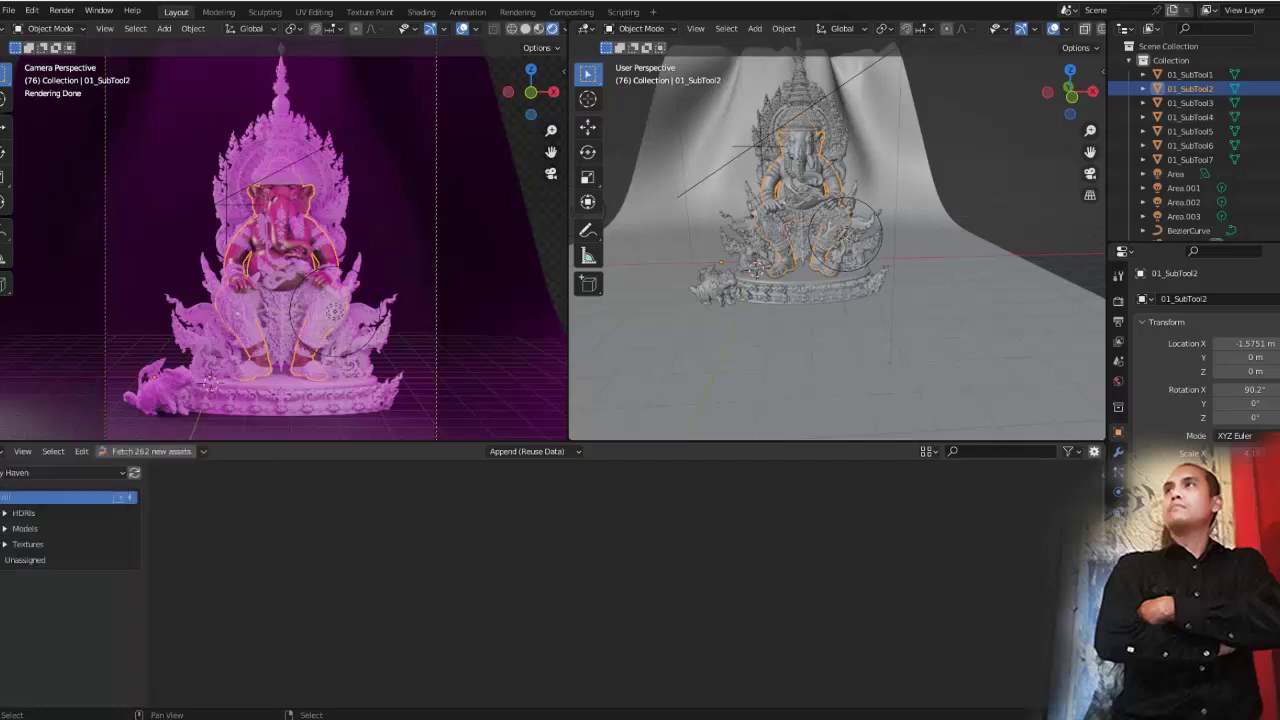
pyautogui.click(22, 512)
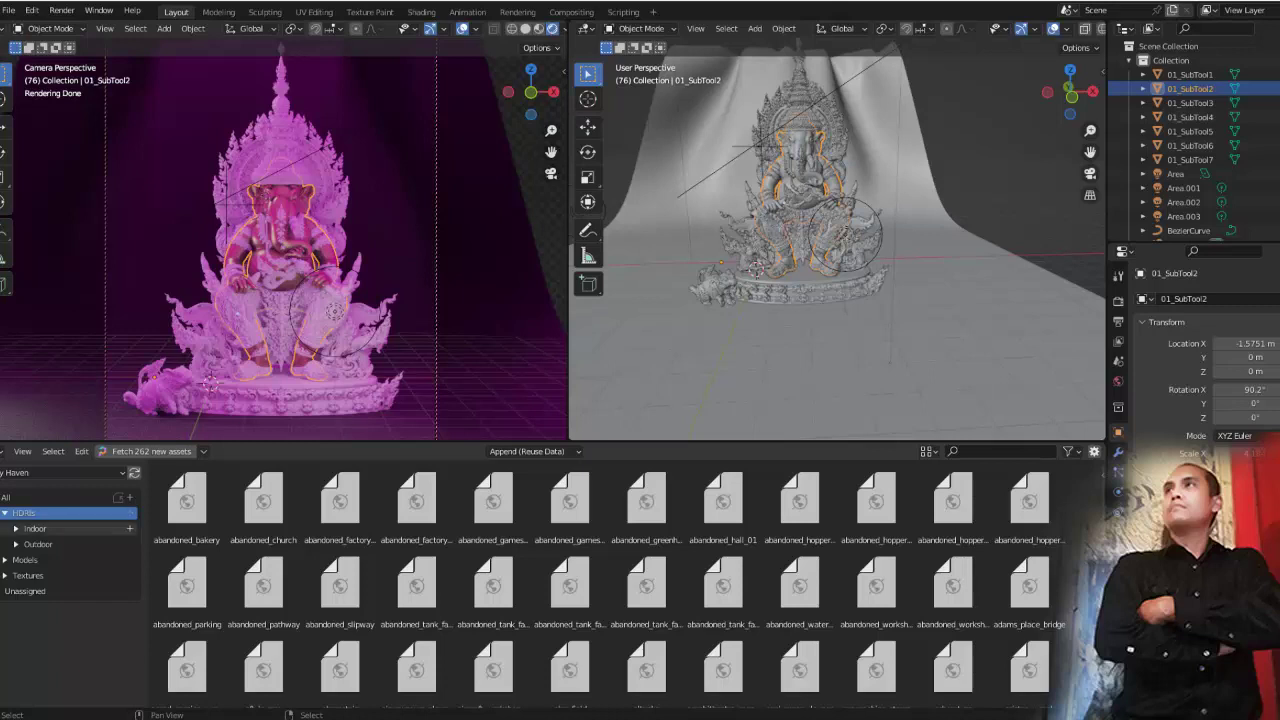
pyautogui.click(35, 528)
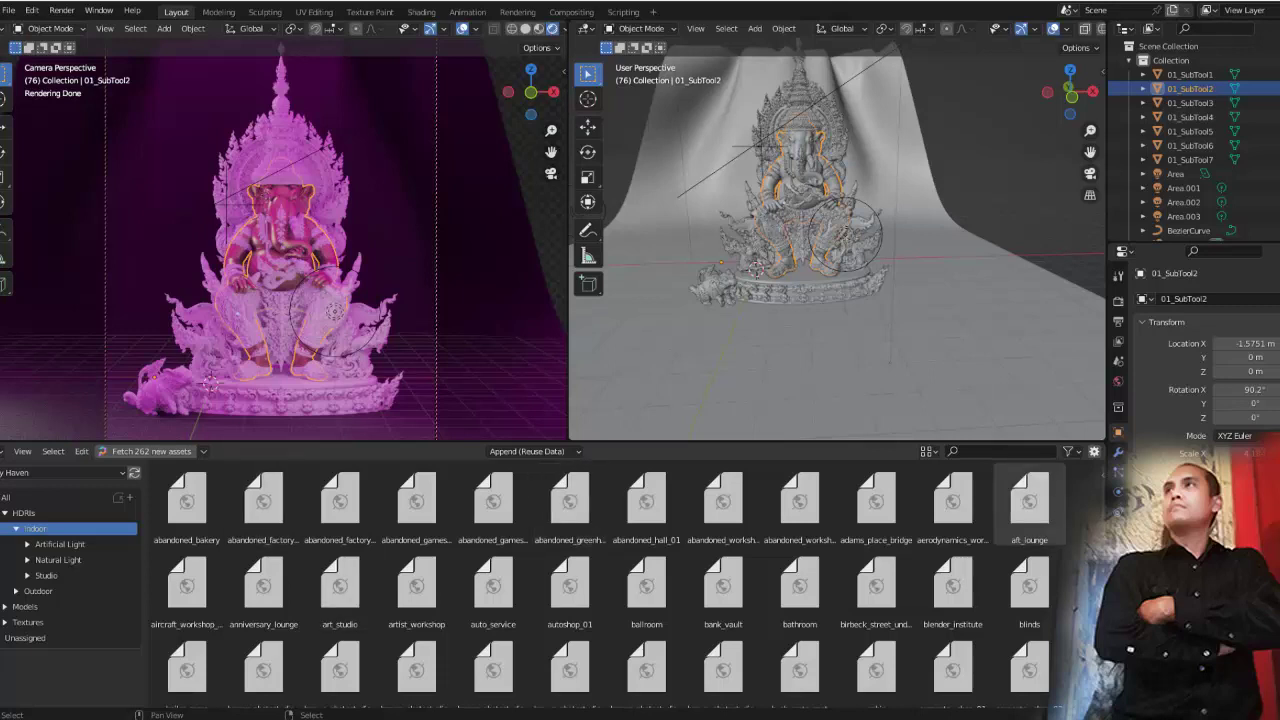
pyautogui.click(1029, 500)
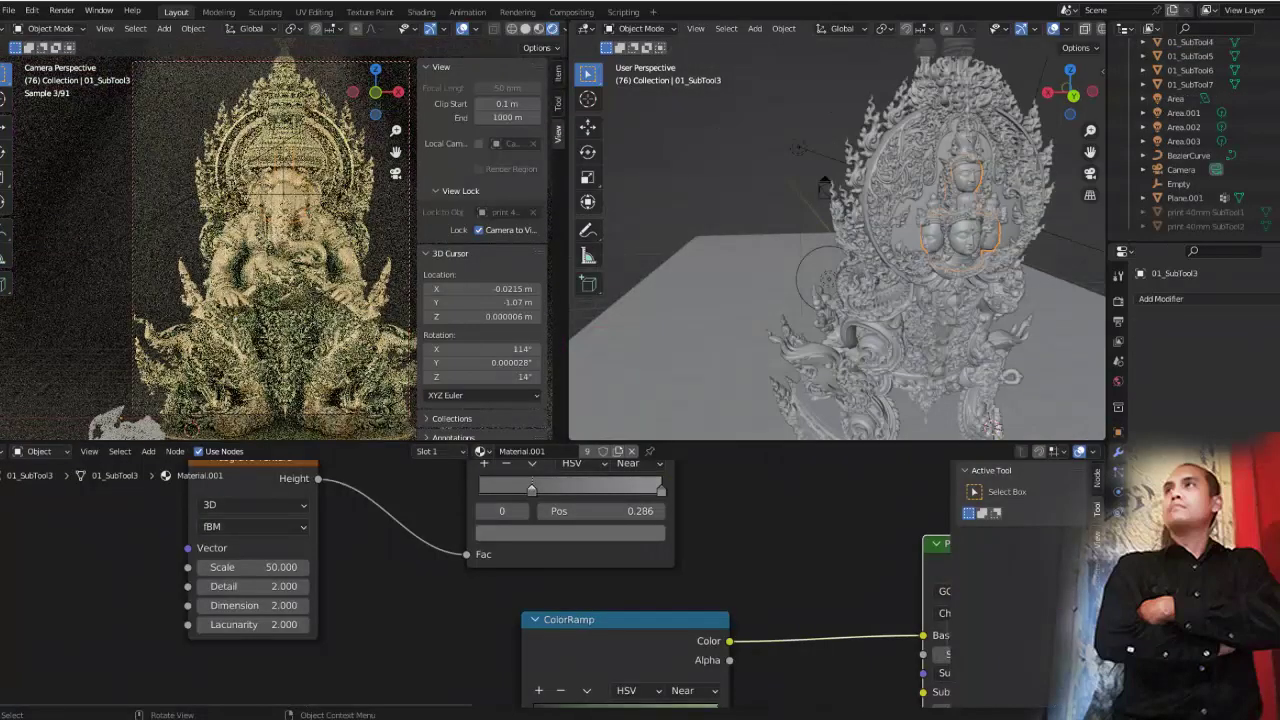
# Select the small 01_SubTool7 piece and assign it Material.001
pyautogui.click(1190, 42)
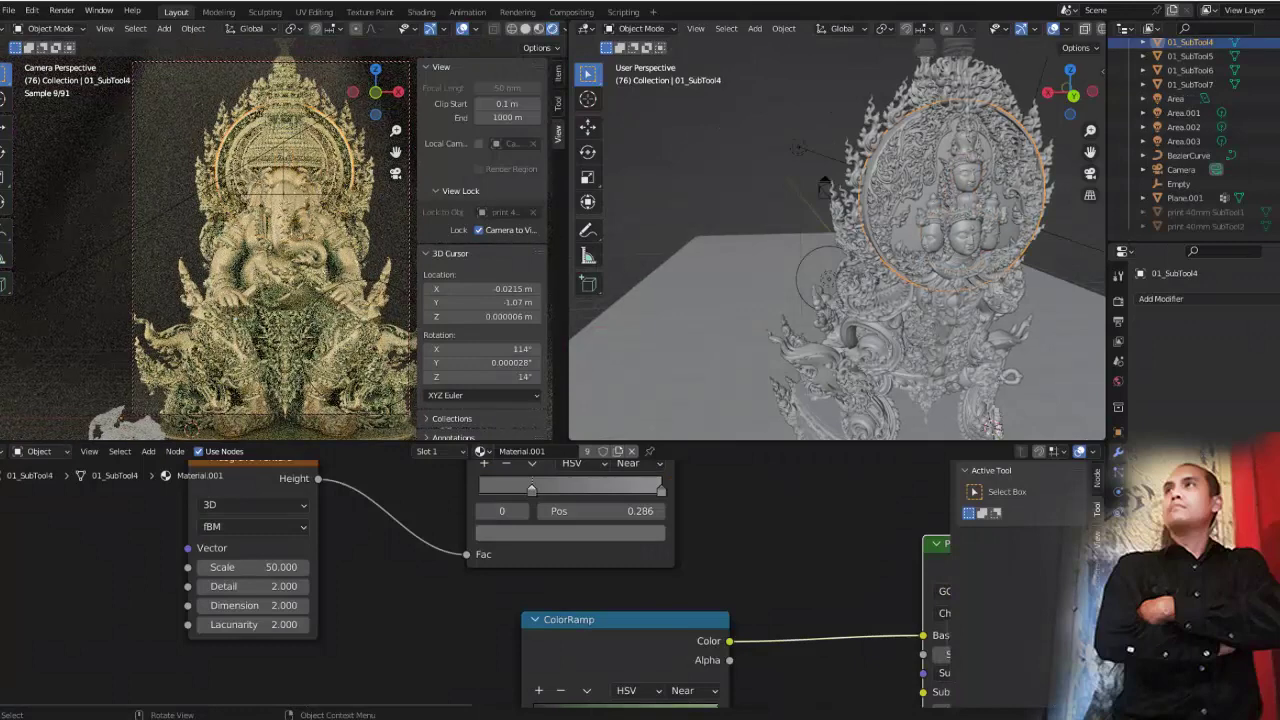
pyautogui.click(1190, 56)
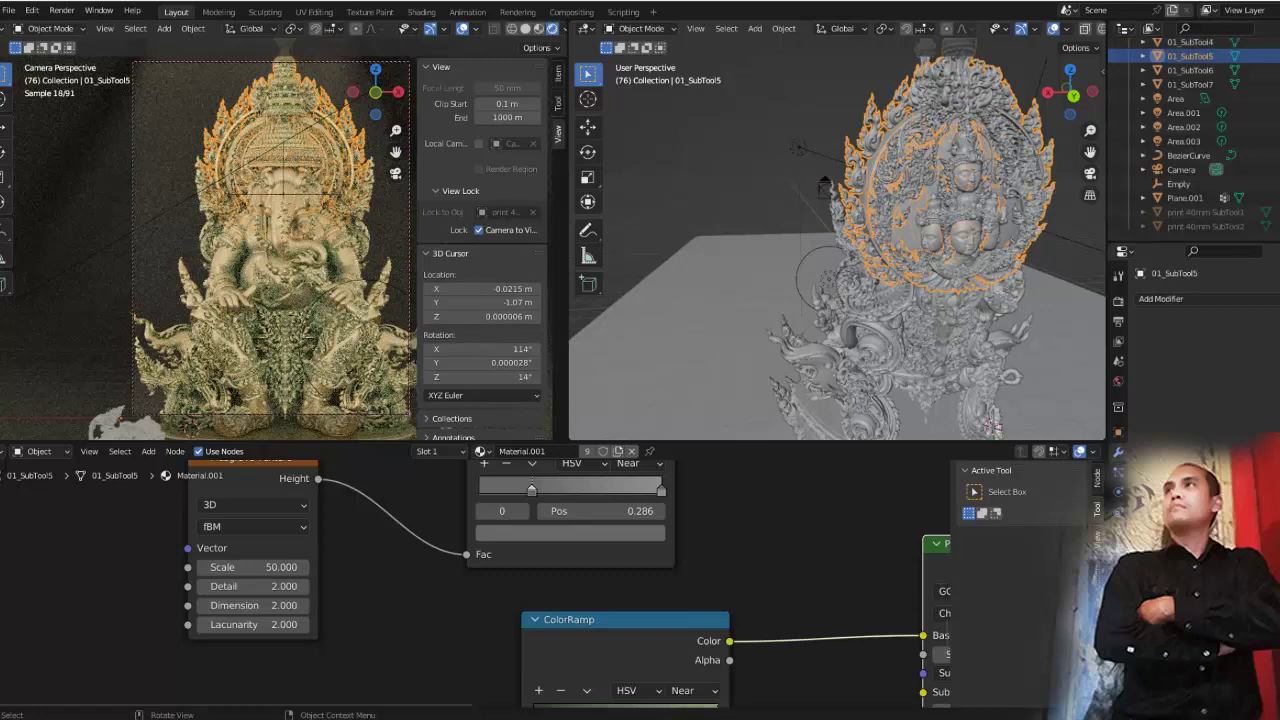
pyautogui.moveTo(993, 425); pyautogui.dragTo(757, 384, button='middle')
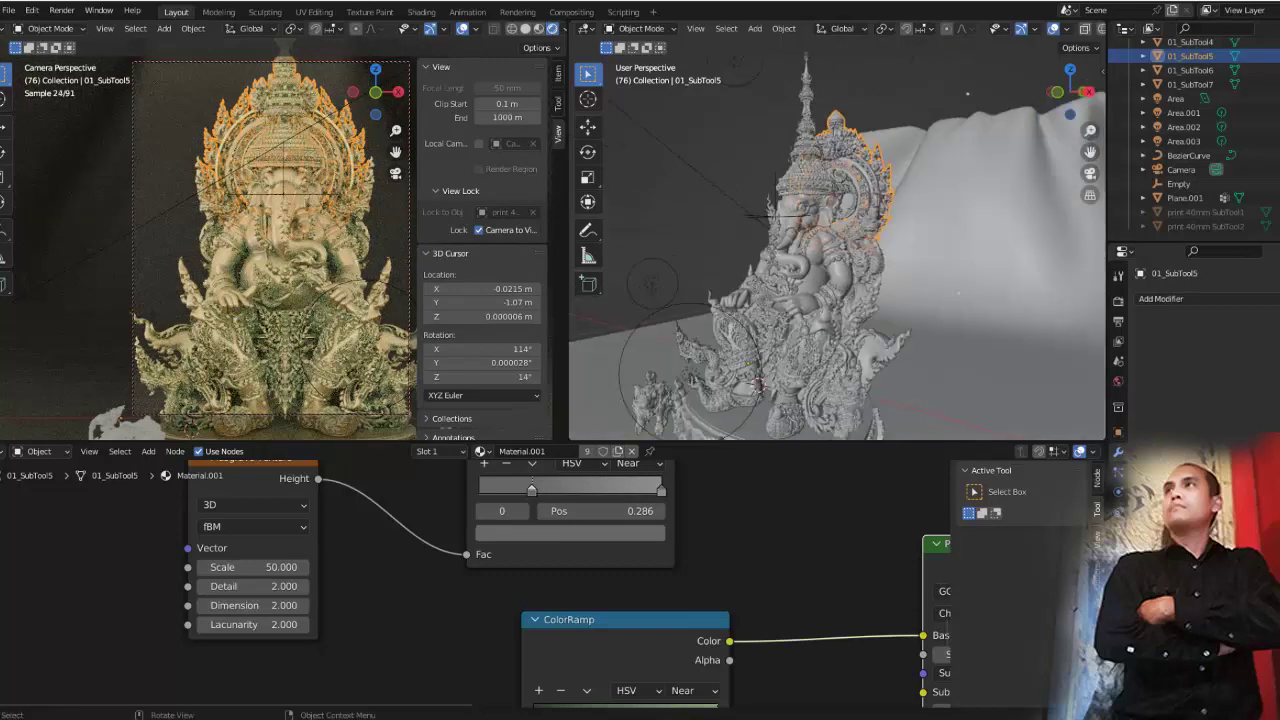
pyautogui.click(1190, 84)
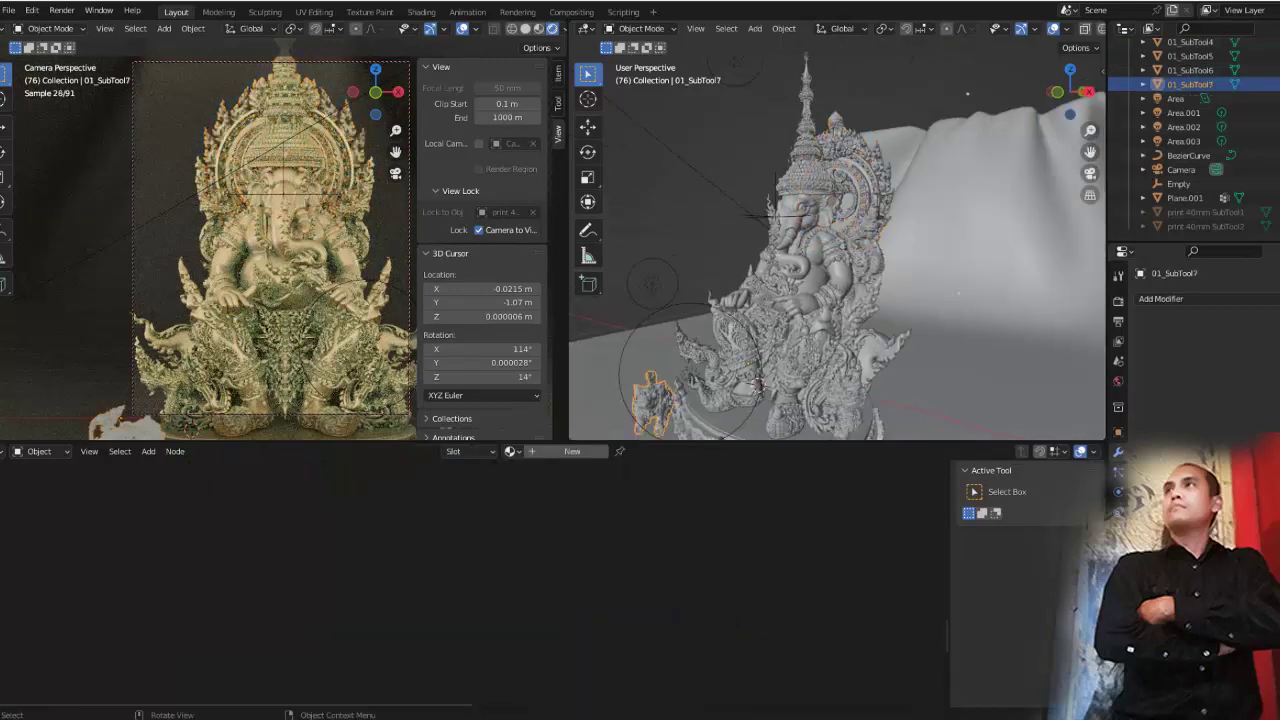
pyautogui.click(510, 451)
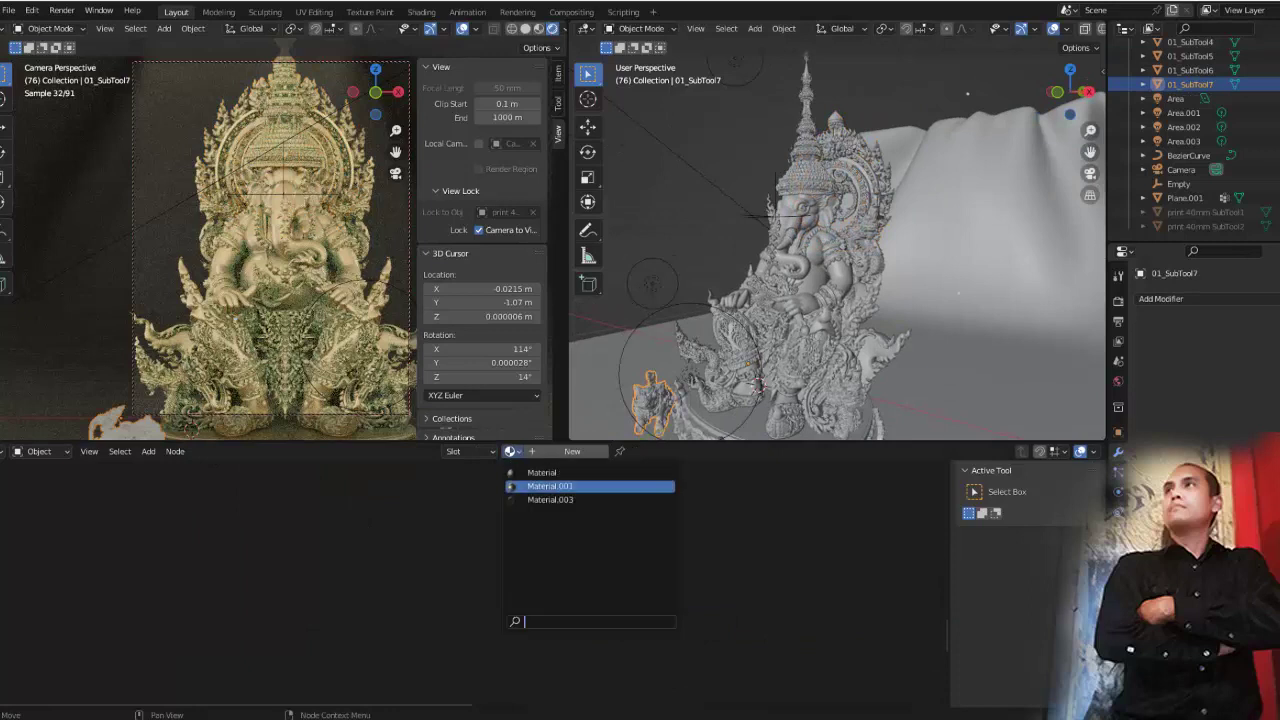
pyautogui.click(550, 486)
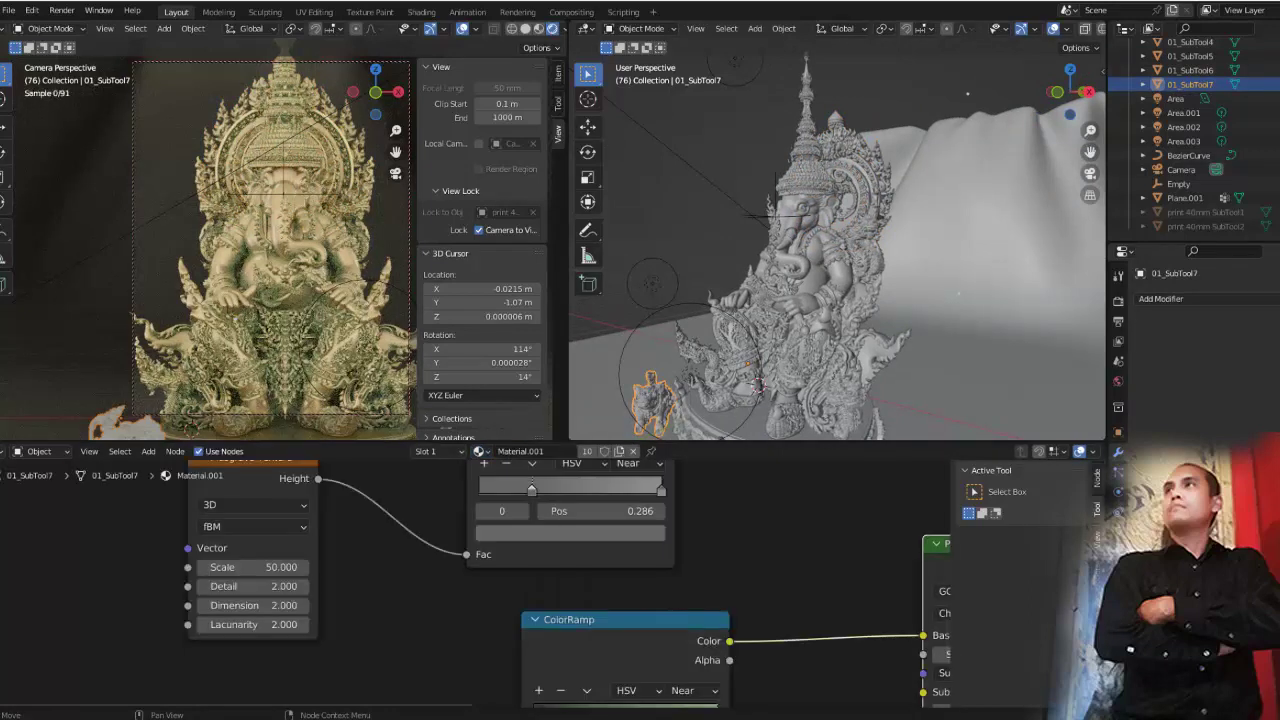
# Switch the Shader Editor from Object to World shader nodes
pyautogui.click(15, 451)
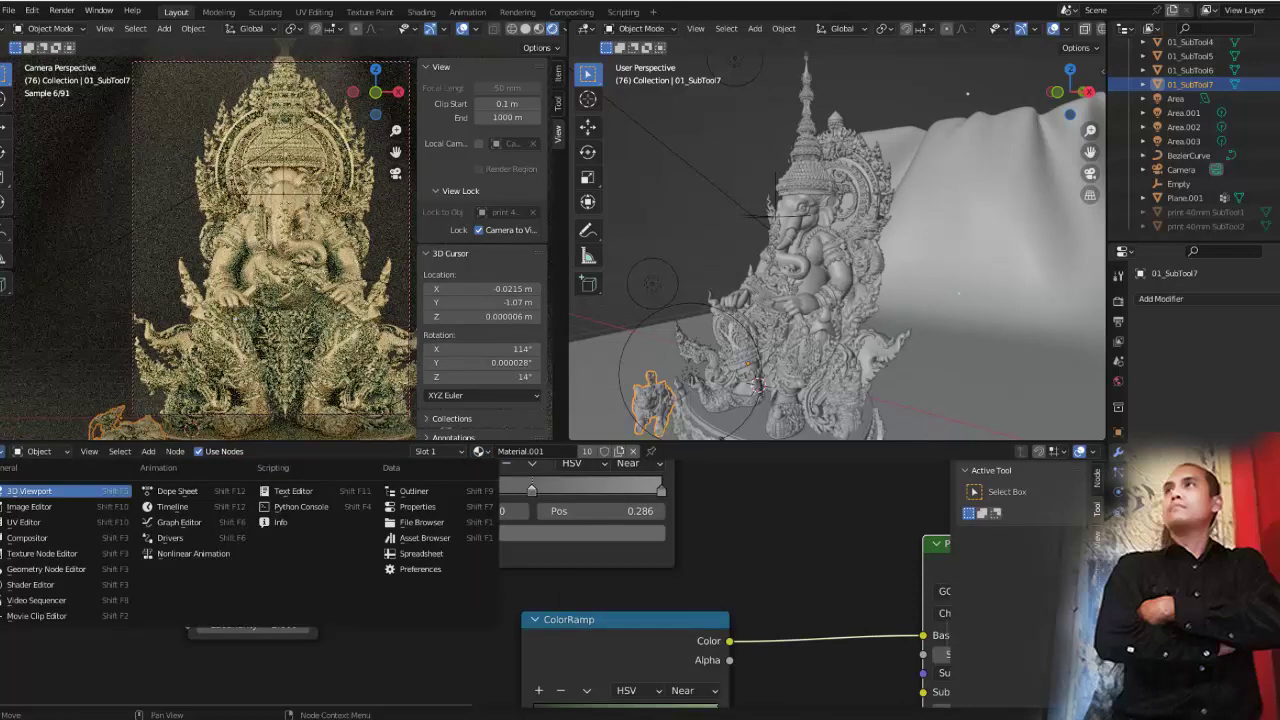
pyautogui.click(40, 451)
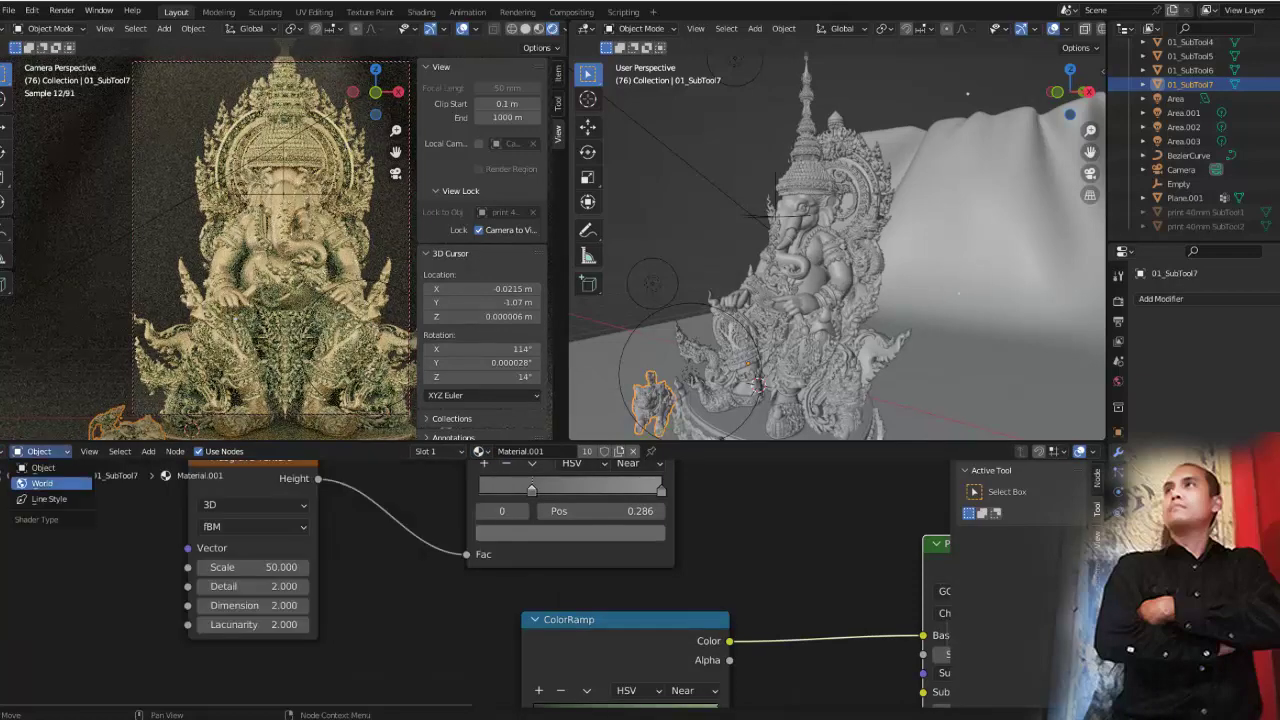
pyautogui.click(42, 483)
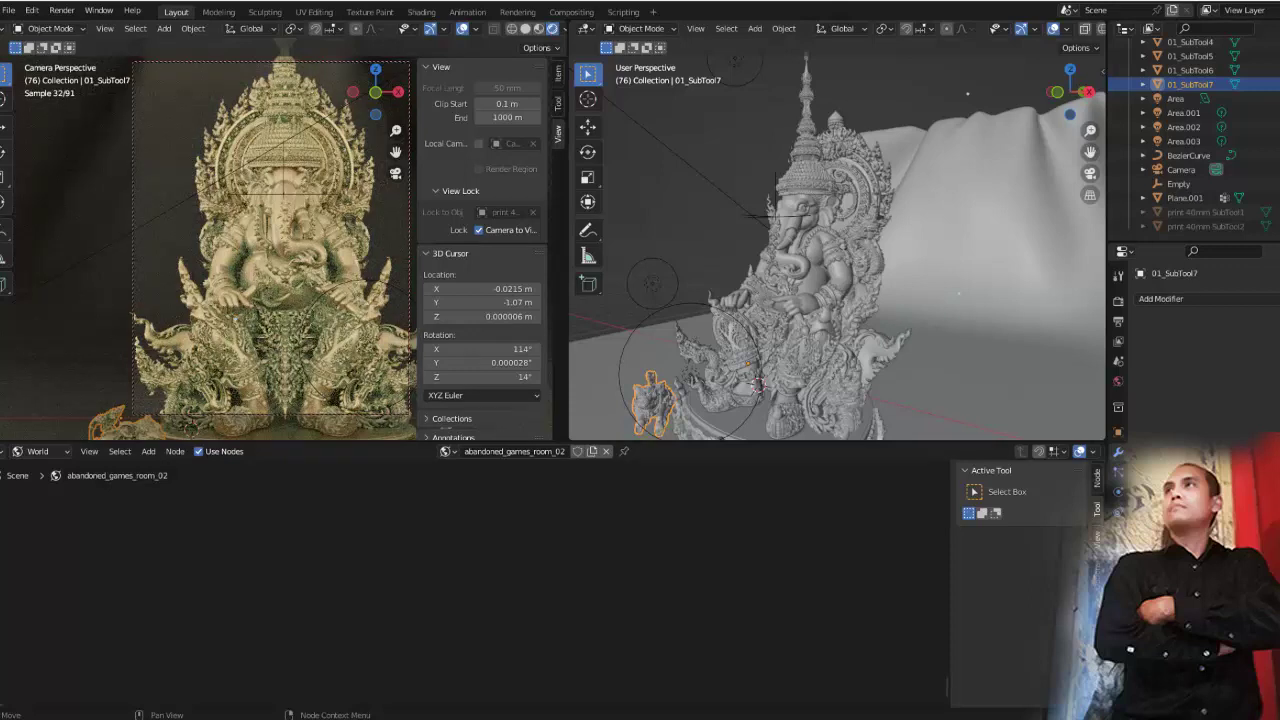
# Turn the bottom area into the Asset Browser and drop abandoned_workshop into the viewport as world lighting
pyautogui.click(10, 451)
pyautogui.press('Escape')
pyautogui.click(10, 451)
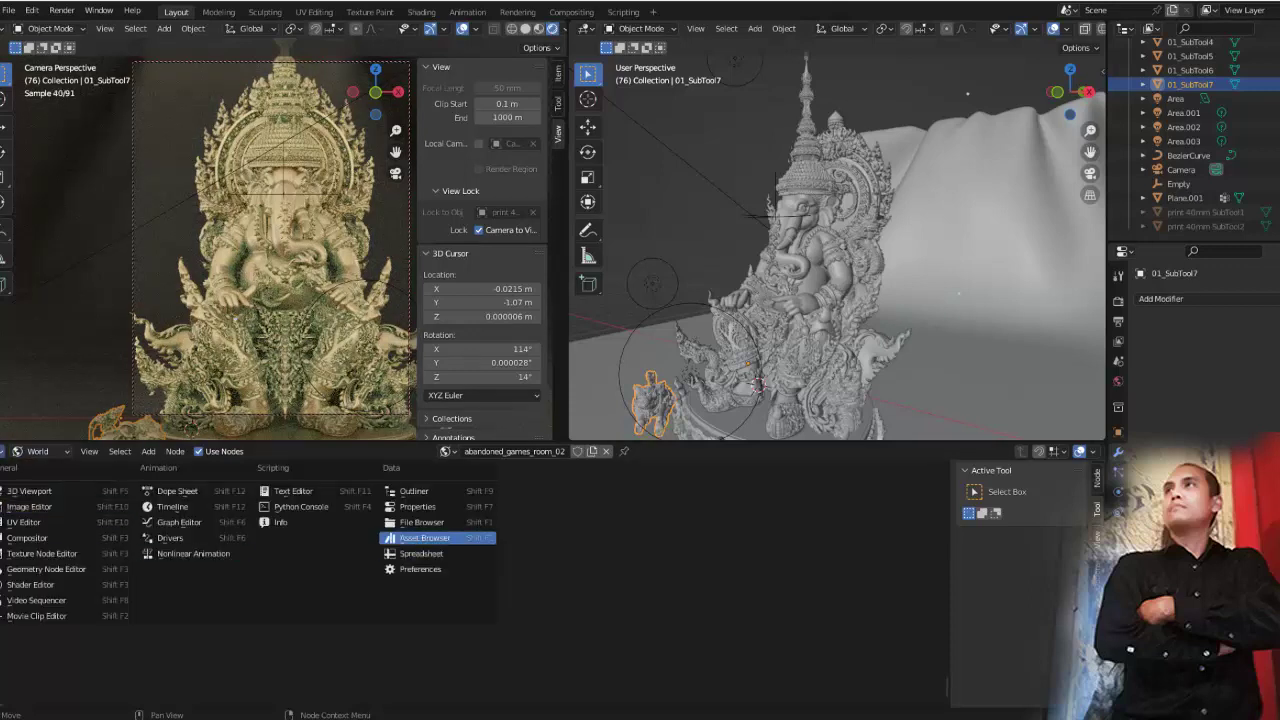
pyautogui.click(425, 538)
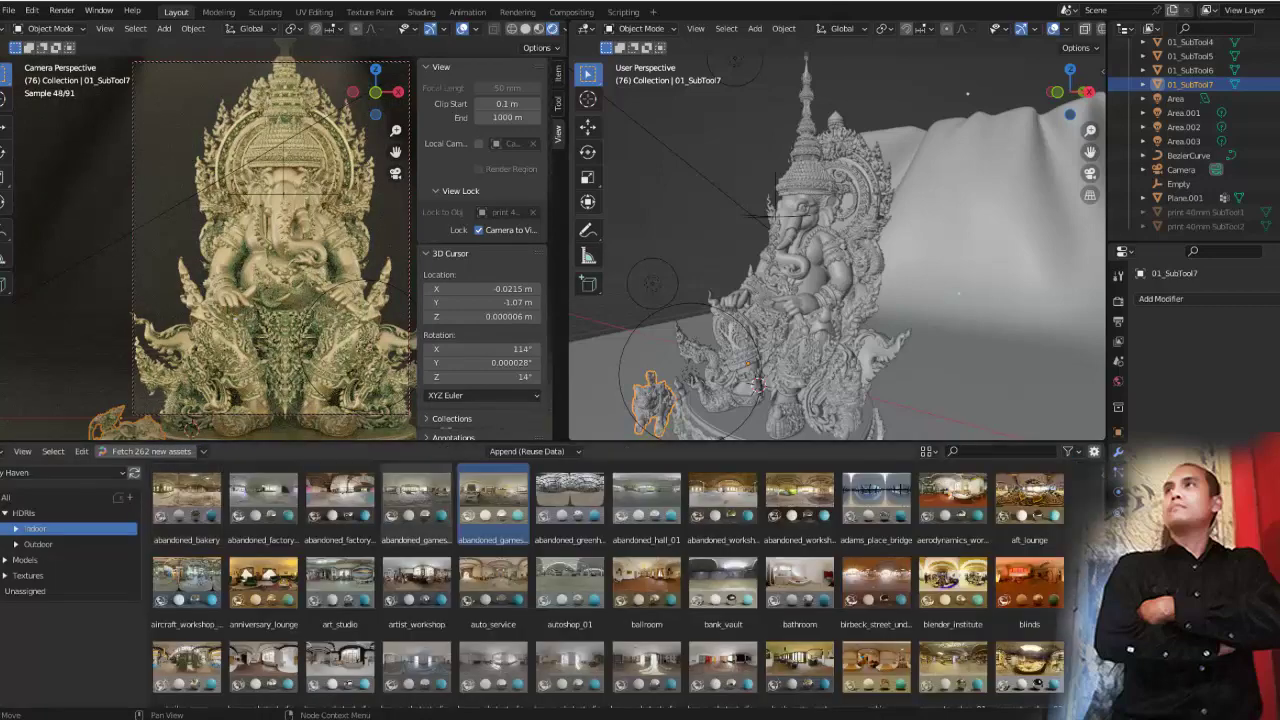
pyautogui.moveTo(722, 495); pyautogui.dragTo(636, 56)
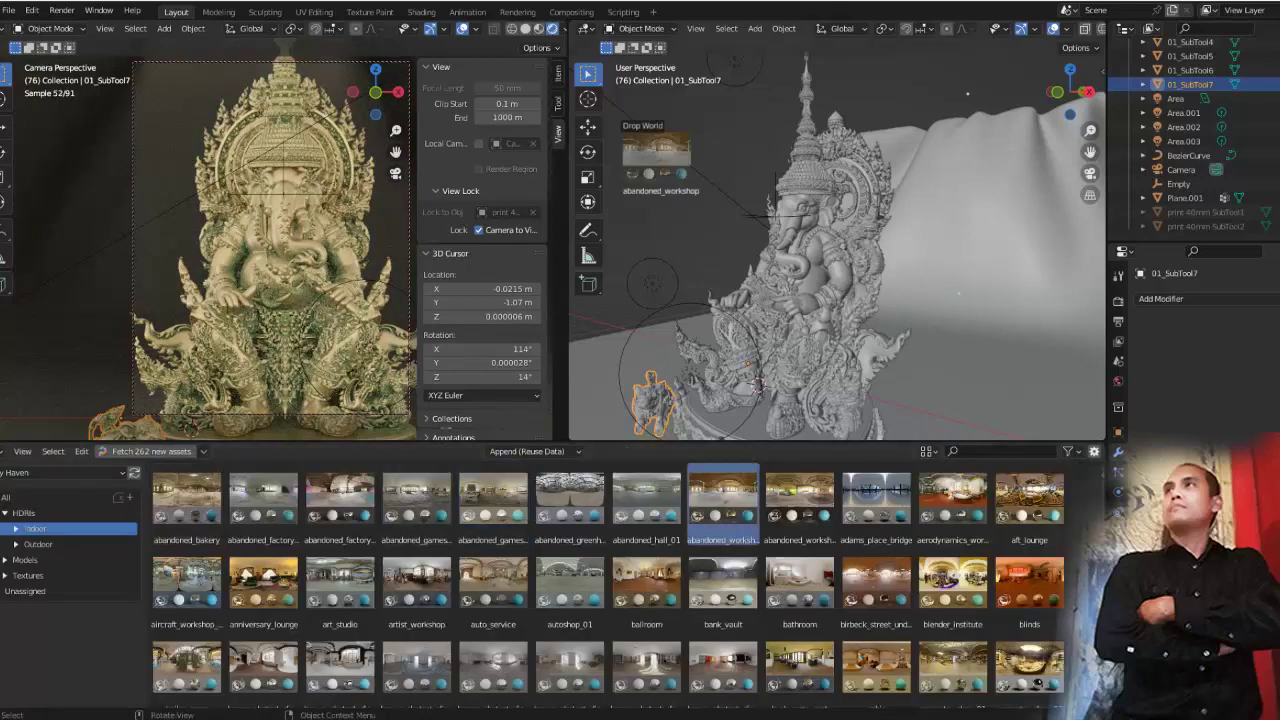
pyautogui.moveTo(650, 395); pyautogui.dragTo(650, 395)
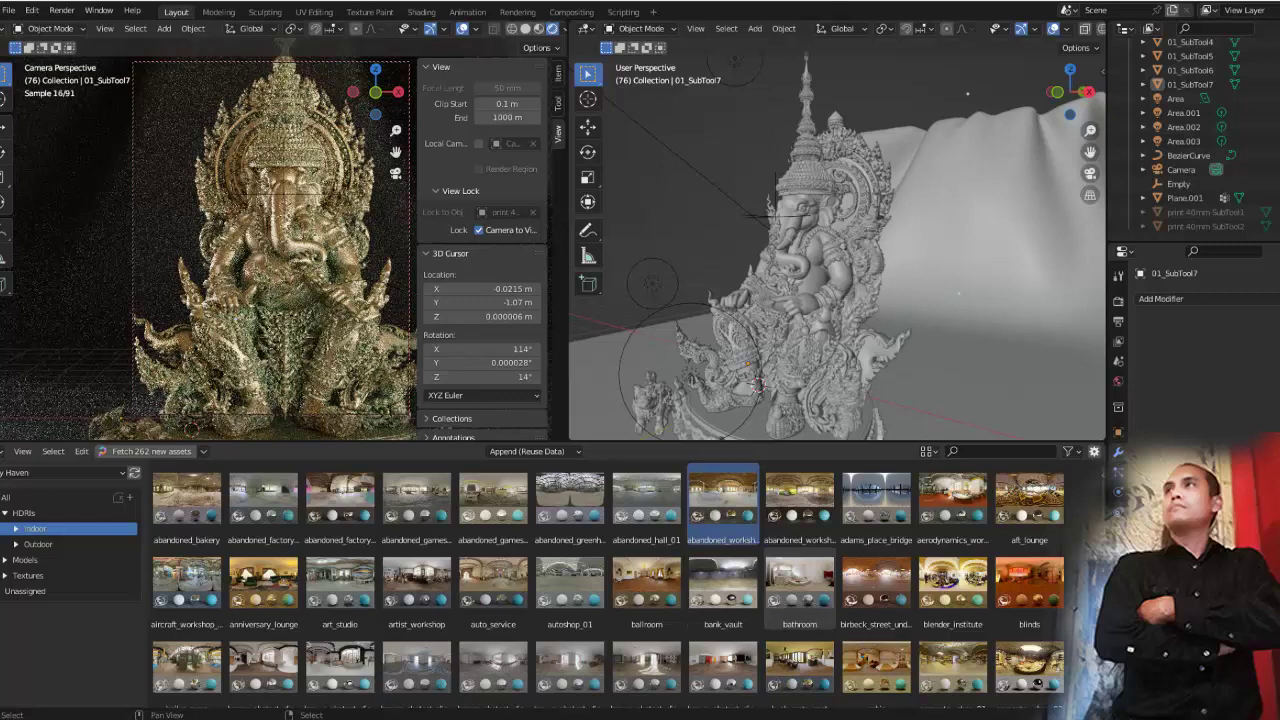
# From the Outdoor HDRI catalog, try belvedere, cape_hill, then cliffside as world lighting
pyautogui.scroll(-3, 800, 585)
pyautogui.scroll(-2, 800, 585)
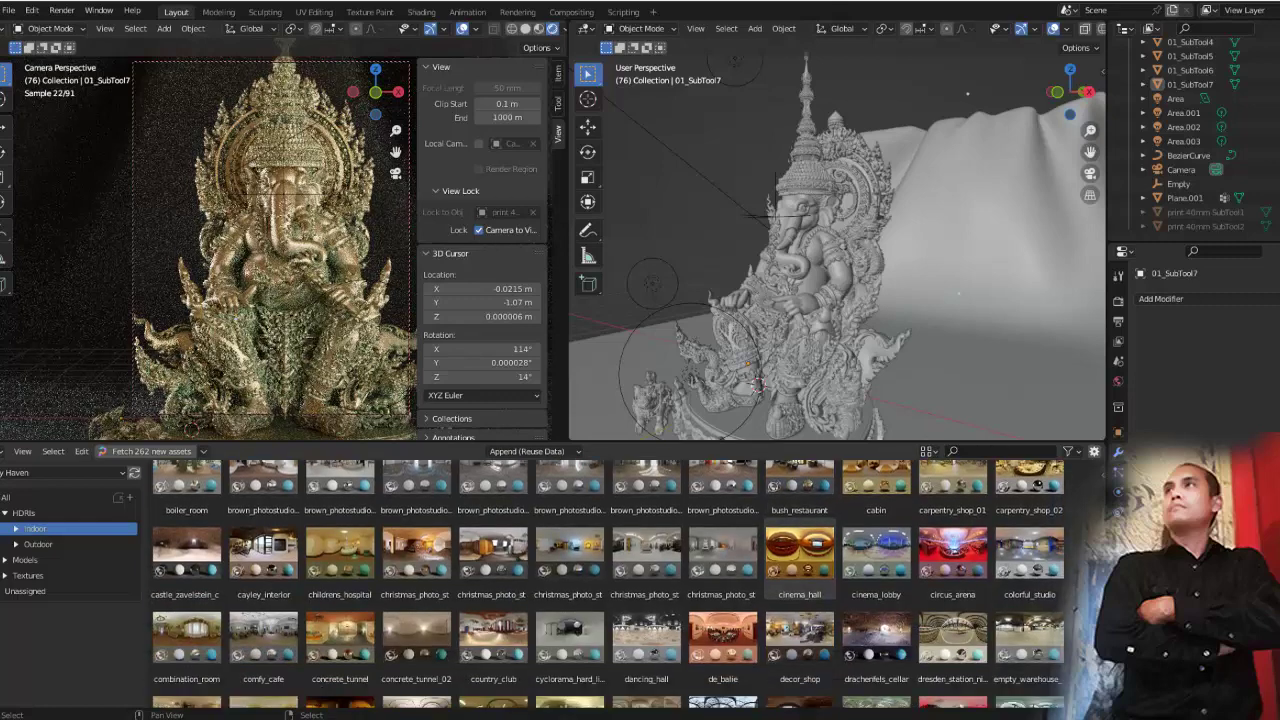
pyautogui.scroll(-2, 800, 580)
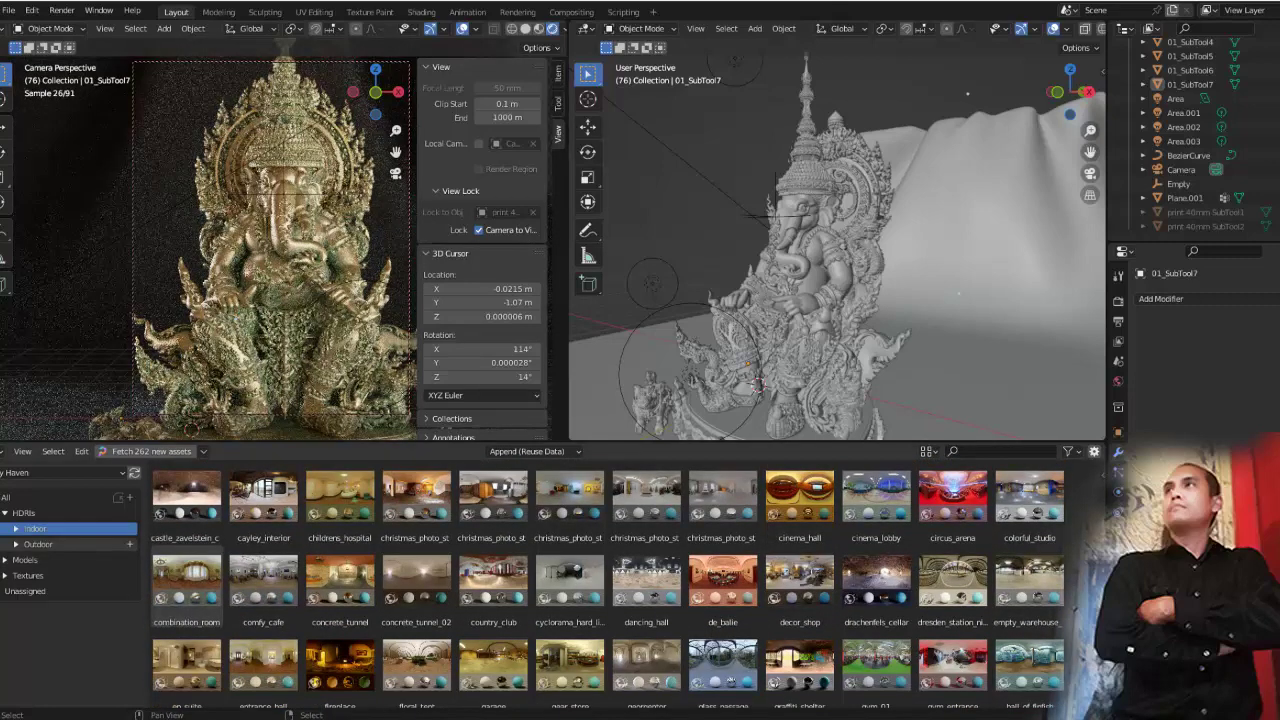
pyautogui.click(38, 544)
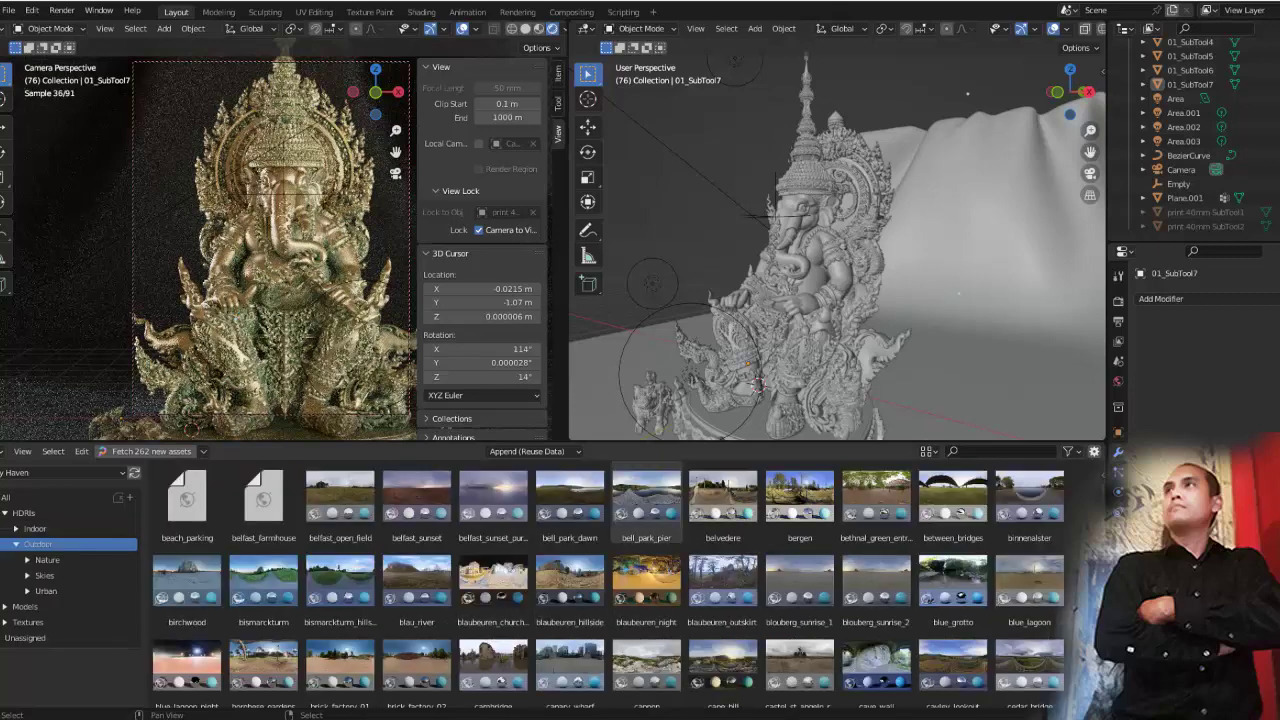
pyautogui.moveTo(722, 495); pyautogui.dragTo(660, 190)
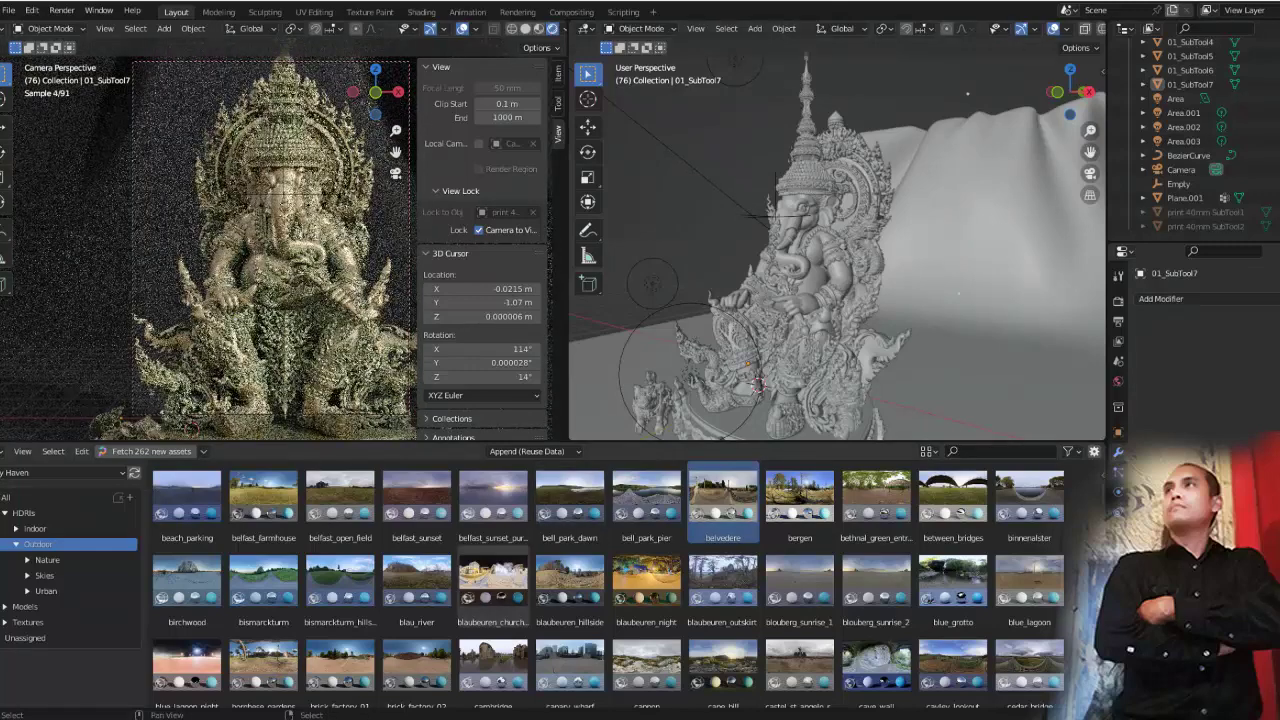
pyautogui.scroll(-1, 493, 585)
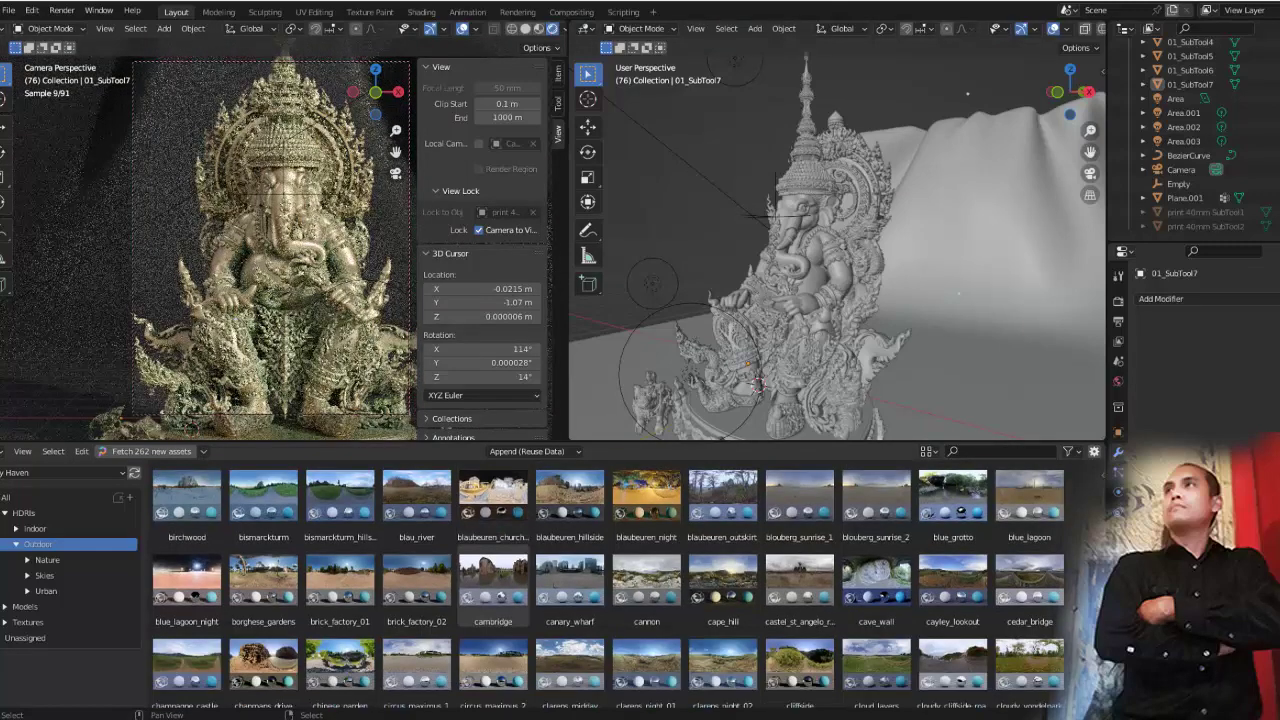
pyautogui.scroll(-1, 493, 580)
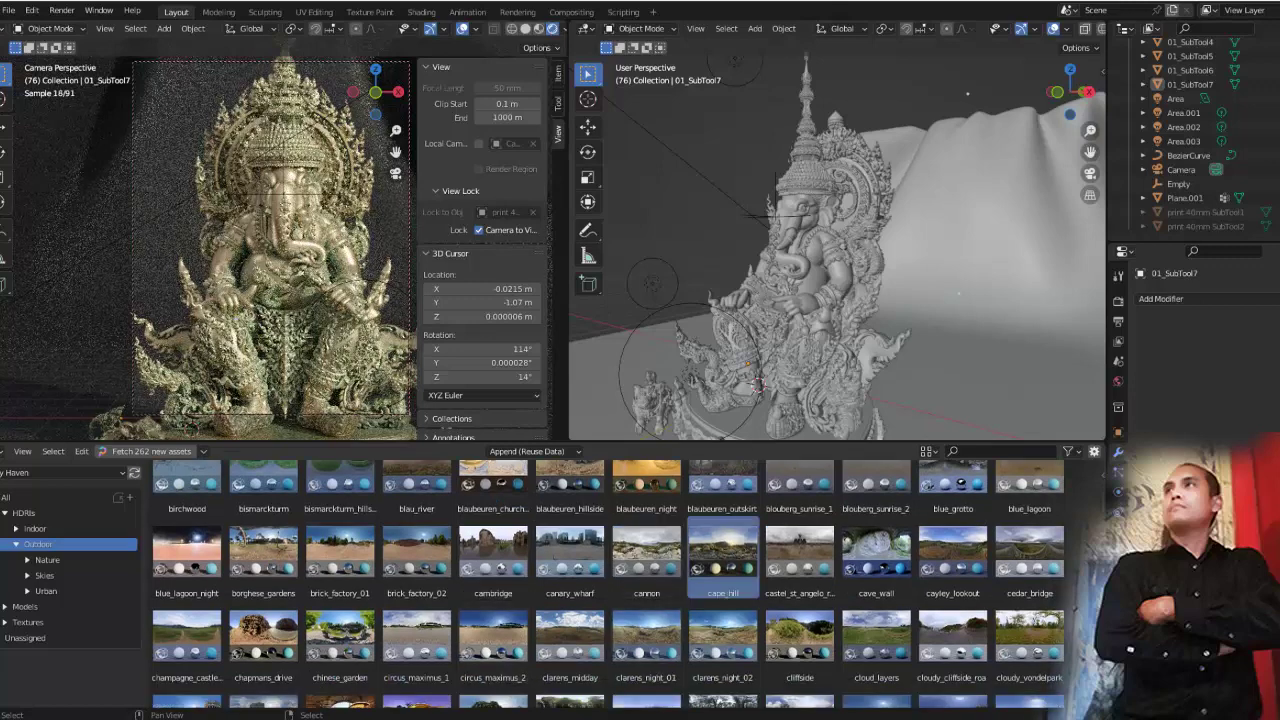
pyautogui.moveTo(722, 548); pyautogui.dragTo(635, 200)
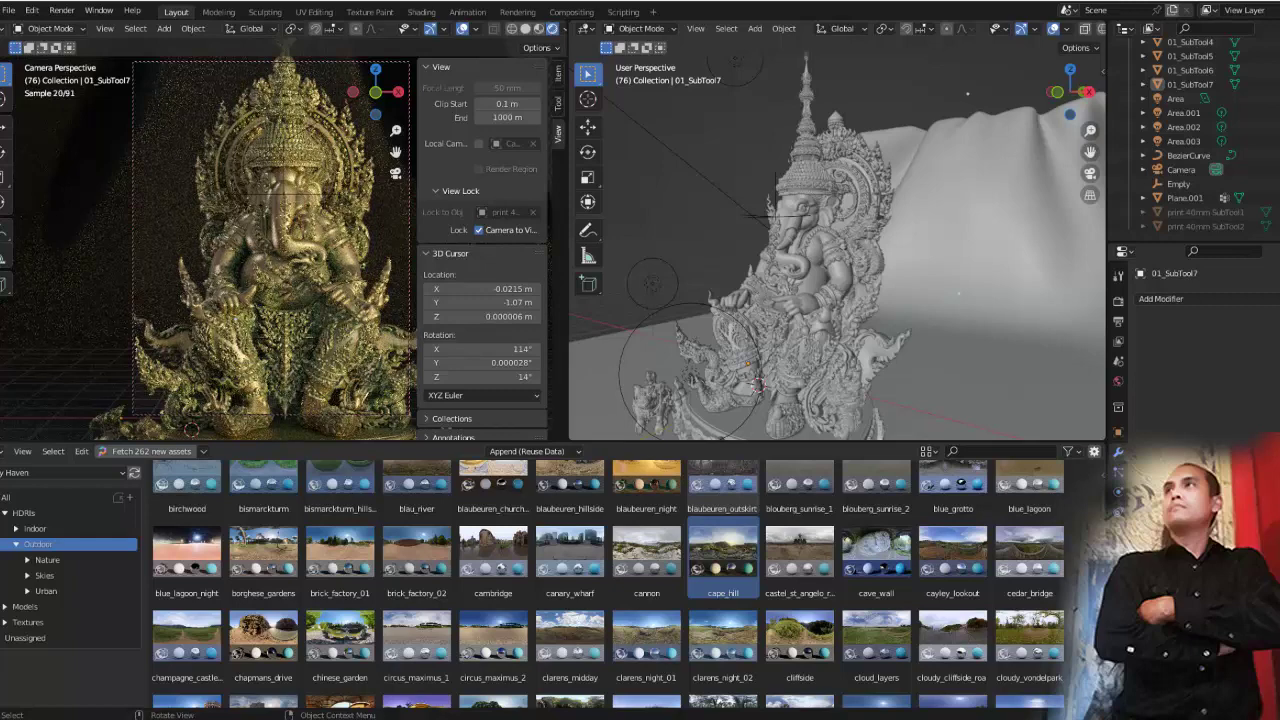
pyautogui.moveTo(799, 640); pyautogui.dragTo(668, 185)
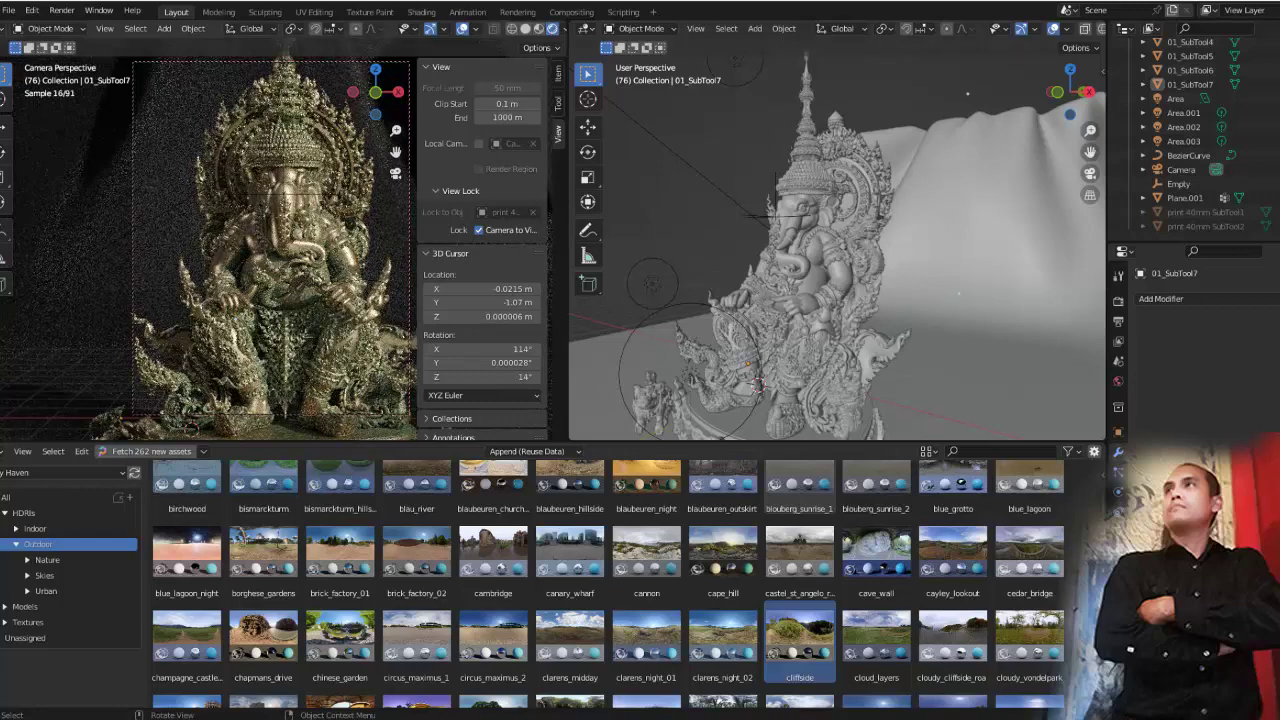
pyautogui.scroll(3, 300, 170)
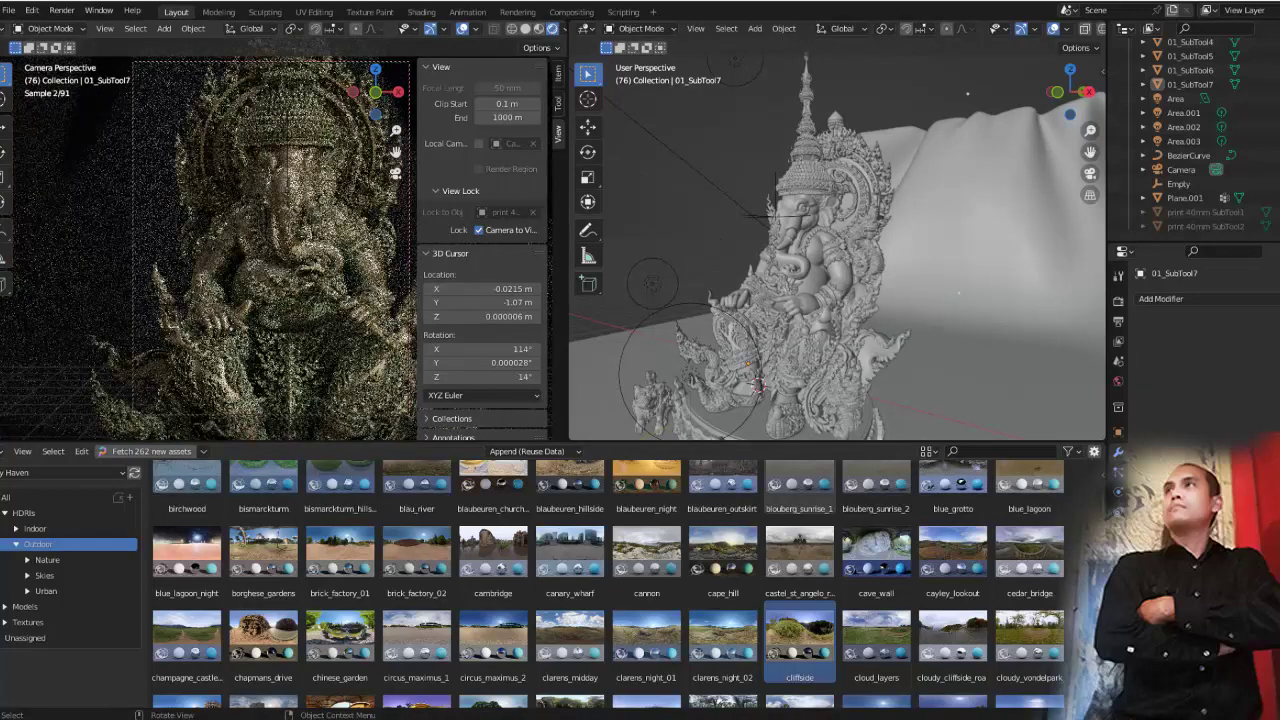
# Zoom the right viewport and hide its sidebar to give the view more room
pyautogui.scroll(2, 215, 240)
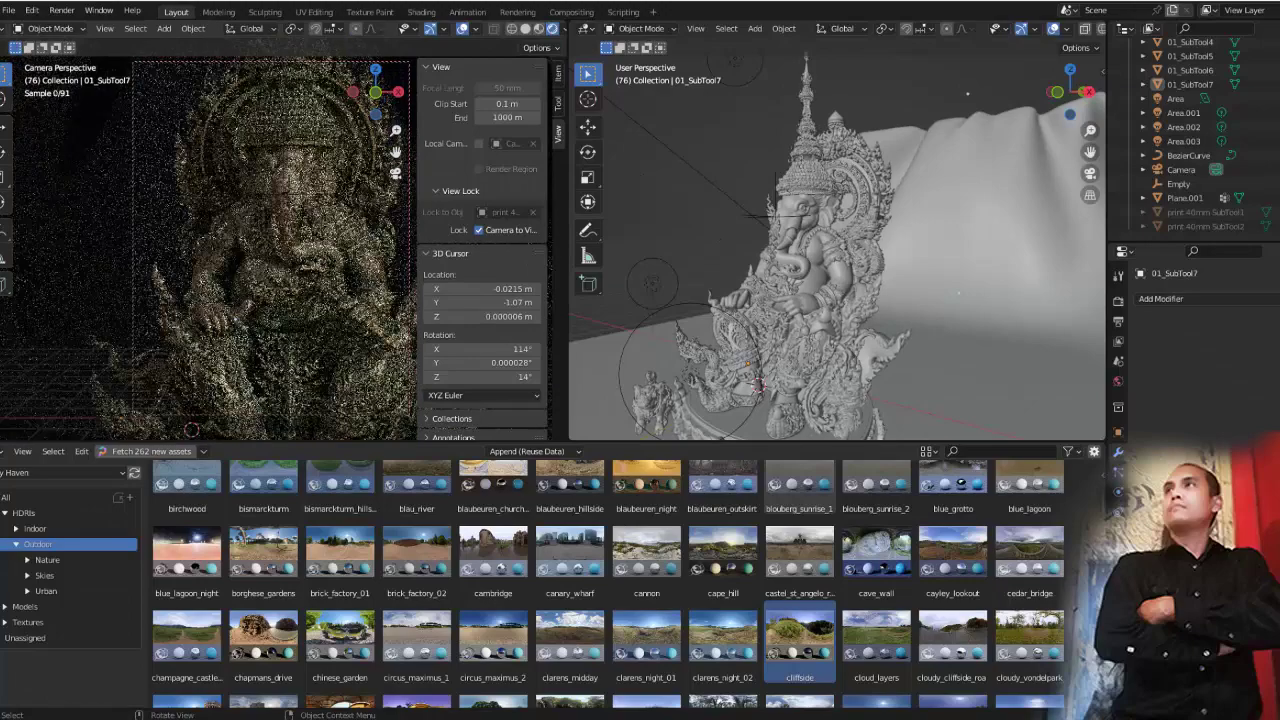
pyautogui.scroll(-3, 210, 245)
pyautogui.scroll(-2, 210, 245)
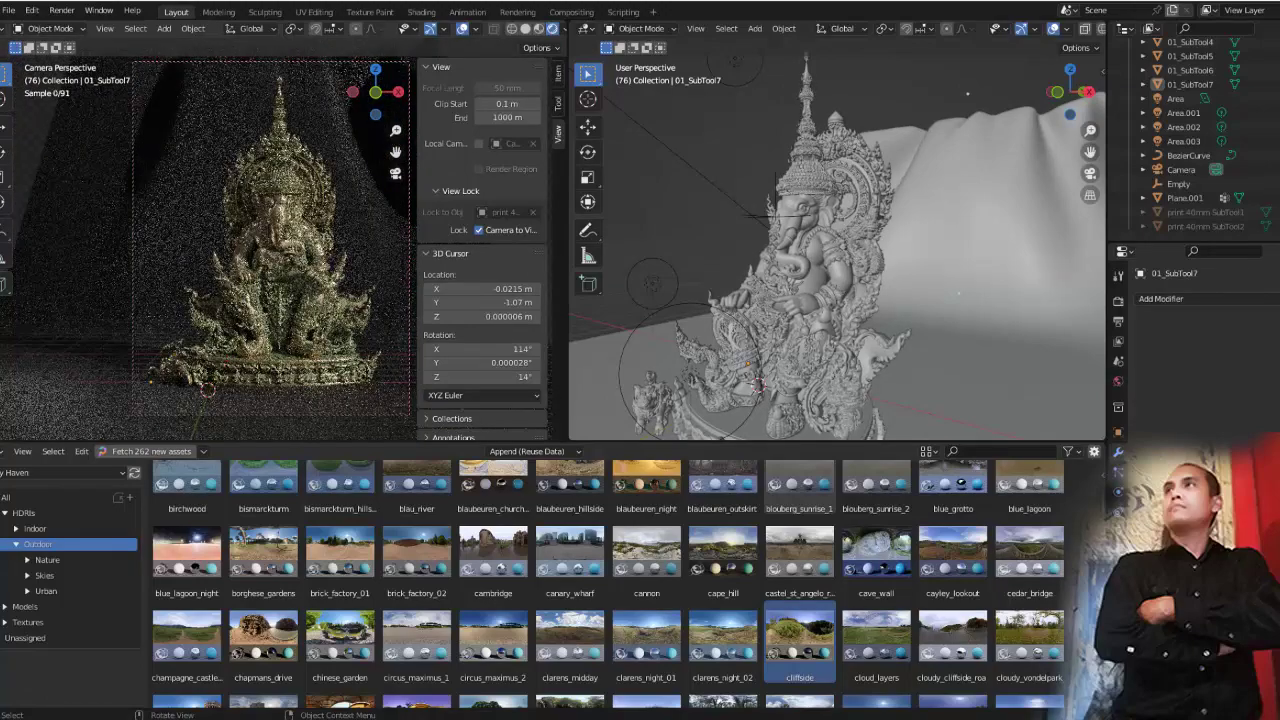
pyautogui.scroll(2, 210, 250)
pyautogui.scroll(2, 215, 250)
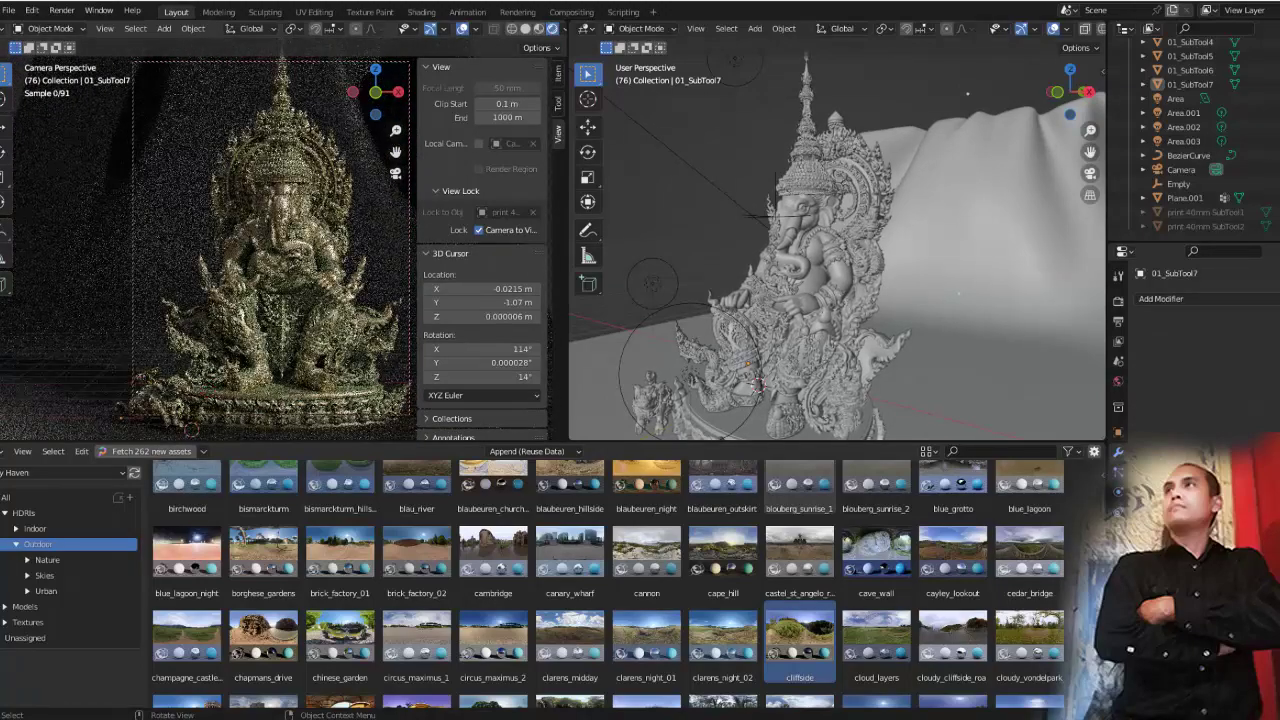
pyautogui.scroll(-2, 215, 250)
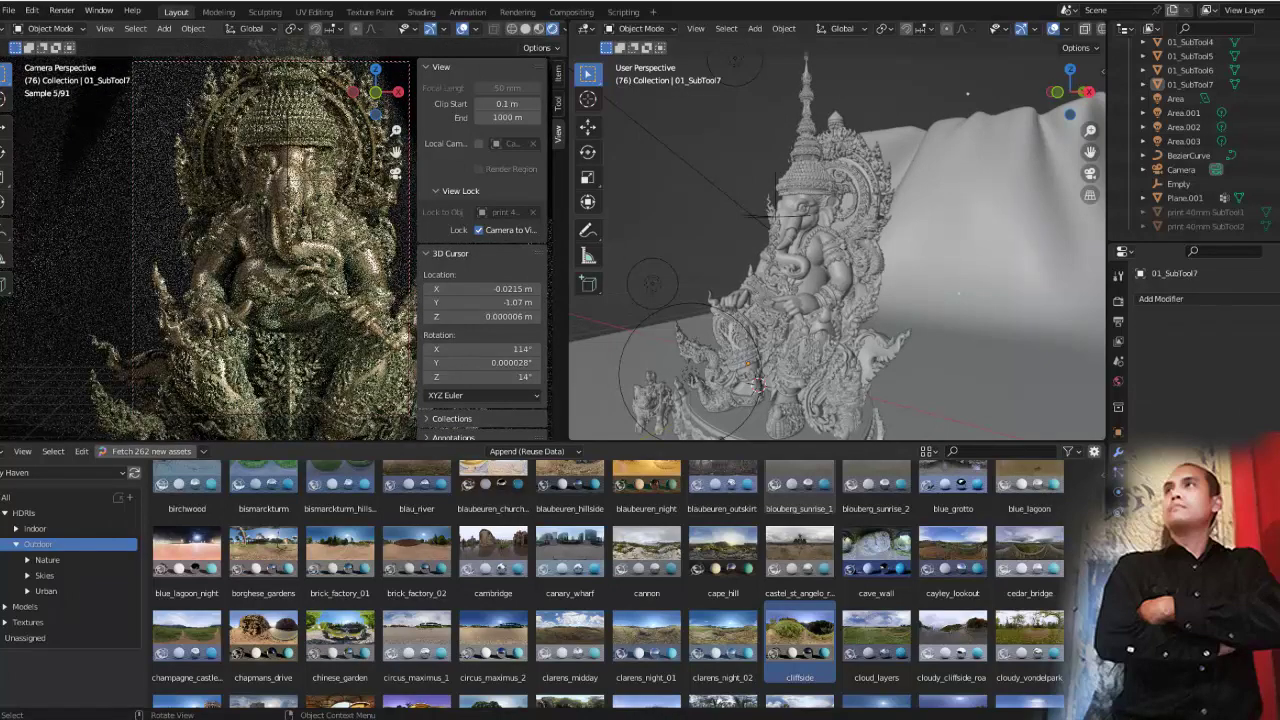
pyautogui.scroll(2, 300, 160)
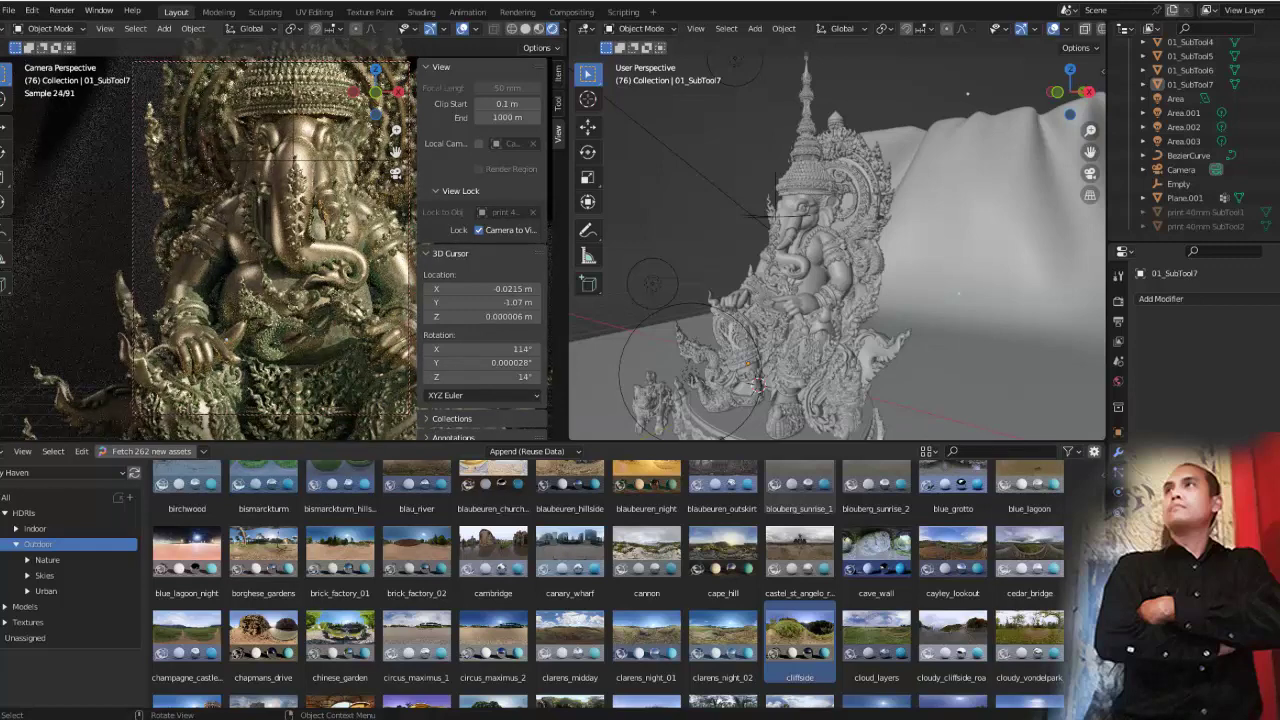
pyautogui.press('n')
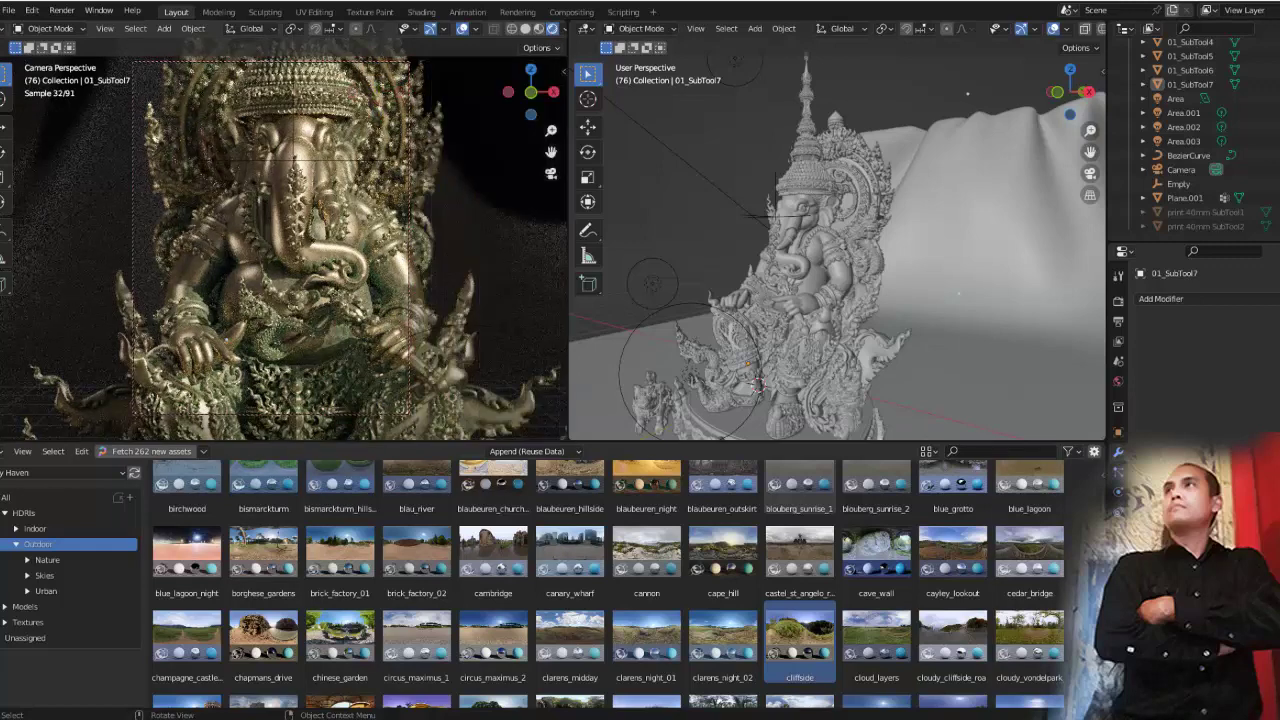
# Zoom out, orbit, and switch to Right Orthographic view showing camera, statue and cloth
pyautogui.scroll(5, 300, 240)
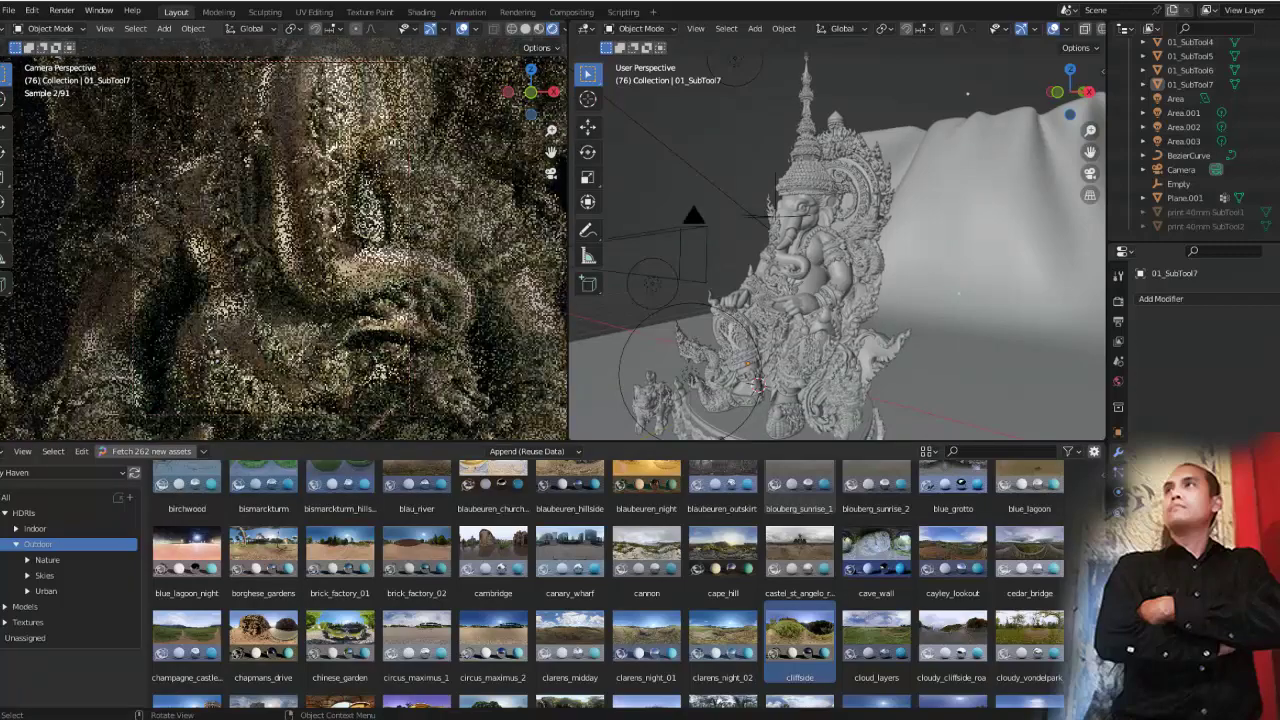
pyautogui.scroll(2, 300, 240)
pyautogui.scroll(-5, 300, 240)
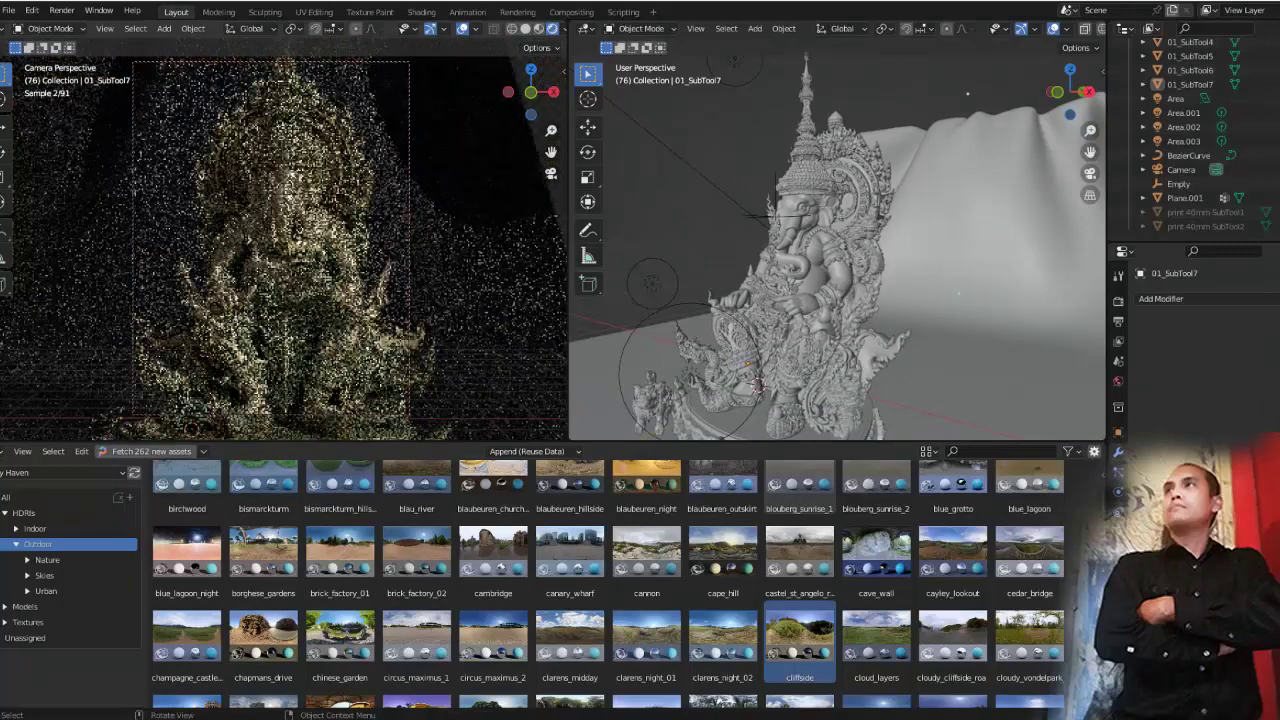
pyautogui.scroll(-2, 284, 240)
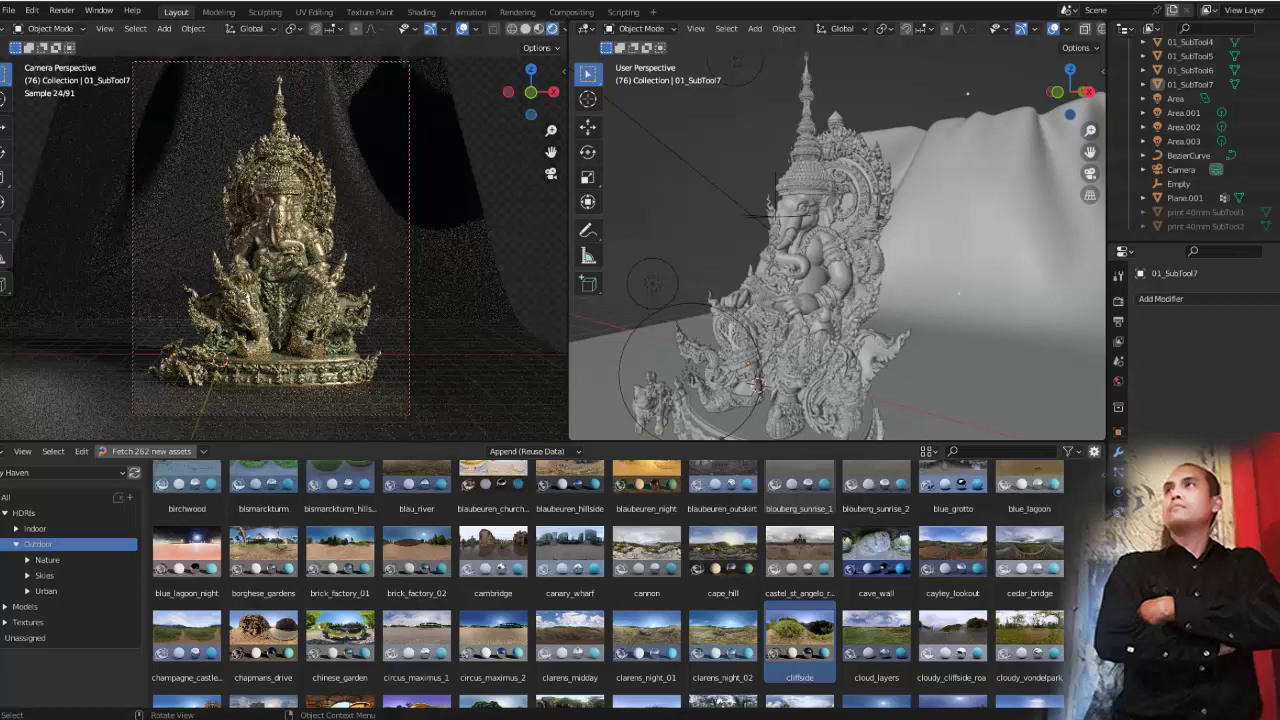
pyautogui.scroll(-2, 837, 240)
pyautogui.scroll(-3, 837, 240)
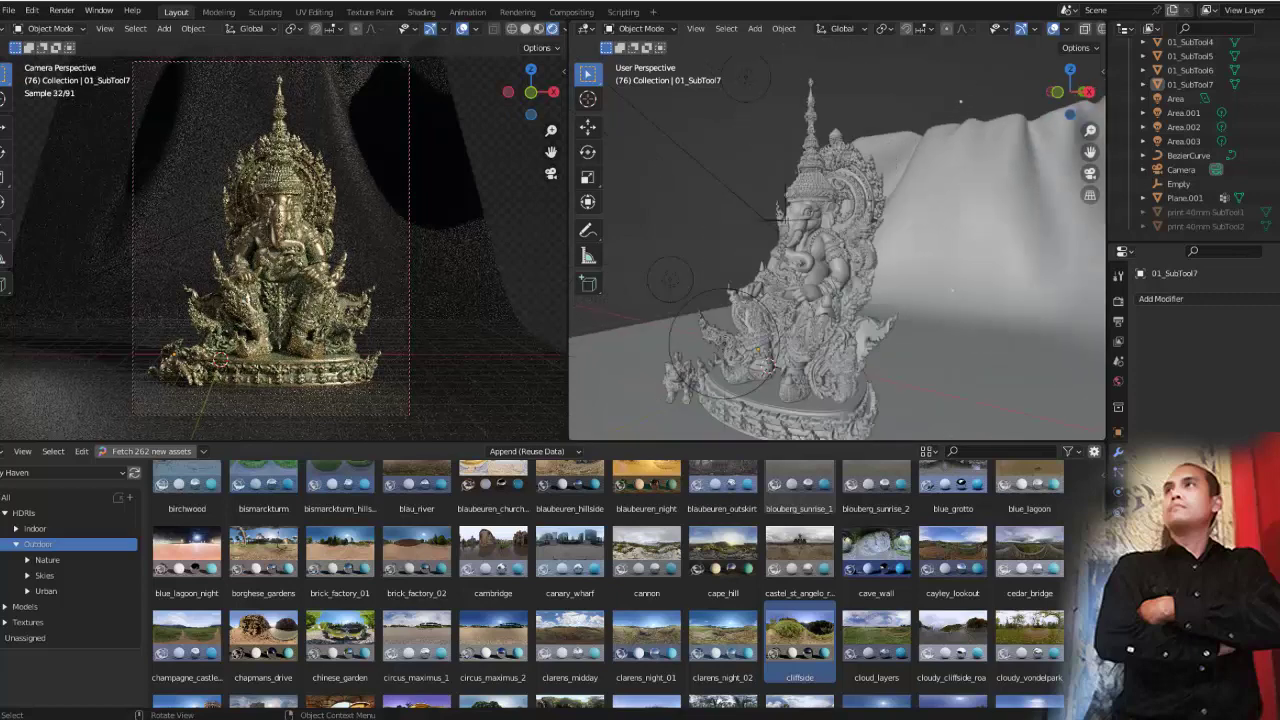
pyautogui.scroll(-3, 837, 240)
pyautogui.scroll(-2, 837, 240)
pyautogui.moveTo(837, 240); pyautogui.dragTo(1000, 240, button='middle')
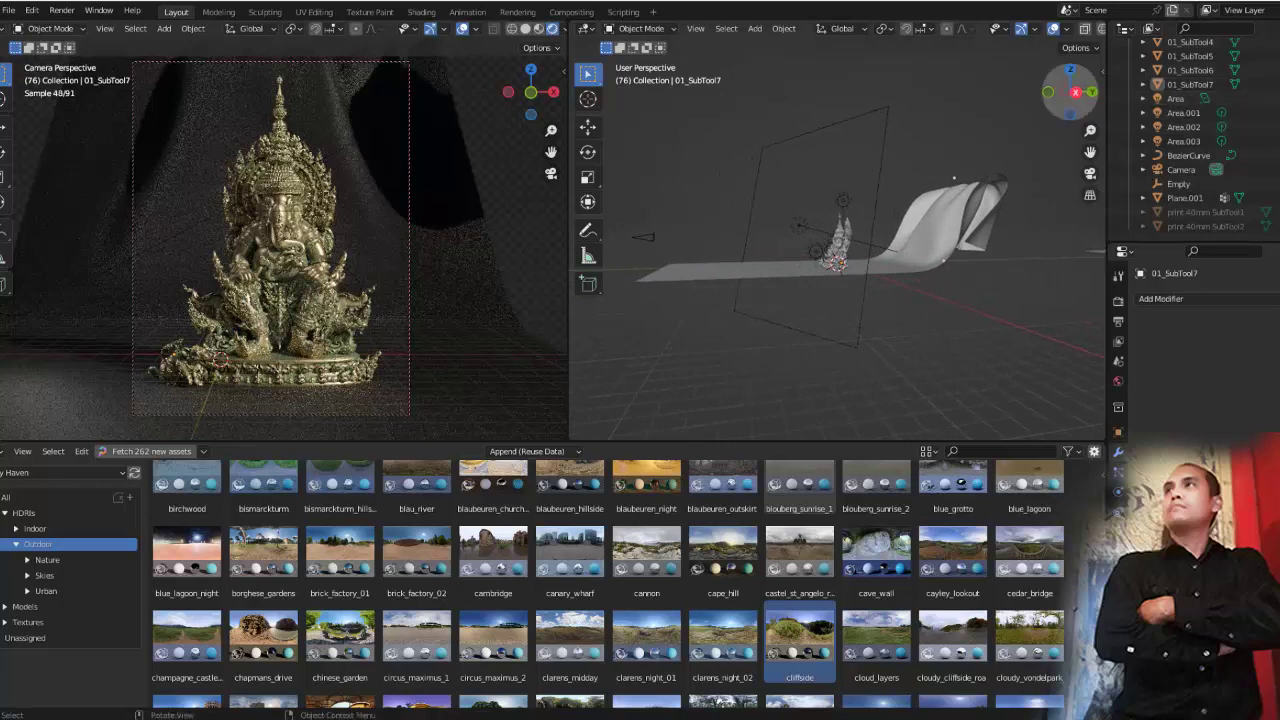
pyautogui.press('KP_3')
# Move the camera 1.747 m along global Y, closer to the statue, to Y -29.238 m
pyautogui.click(655, 237)
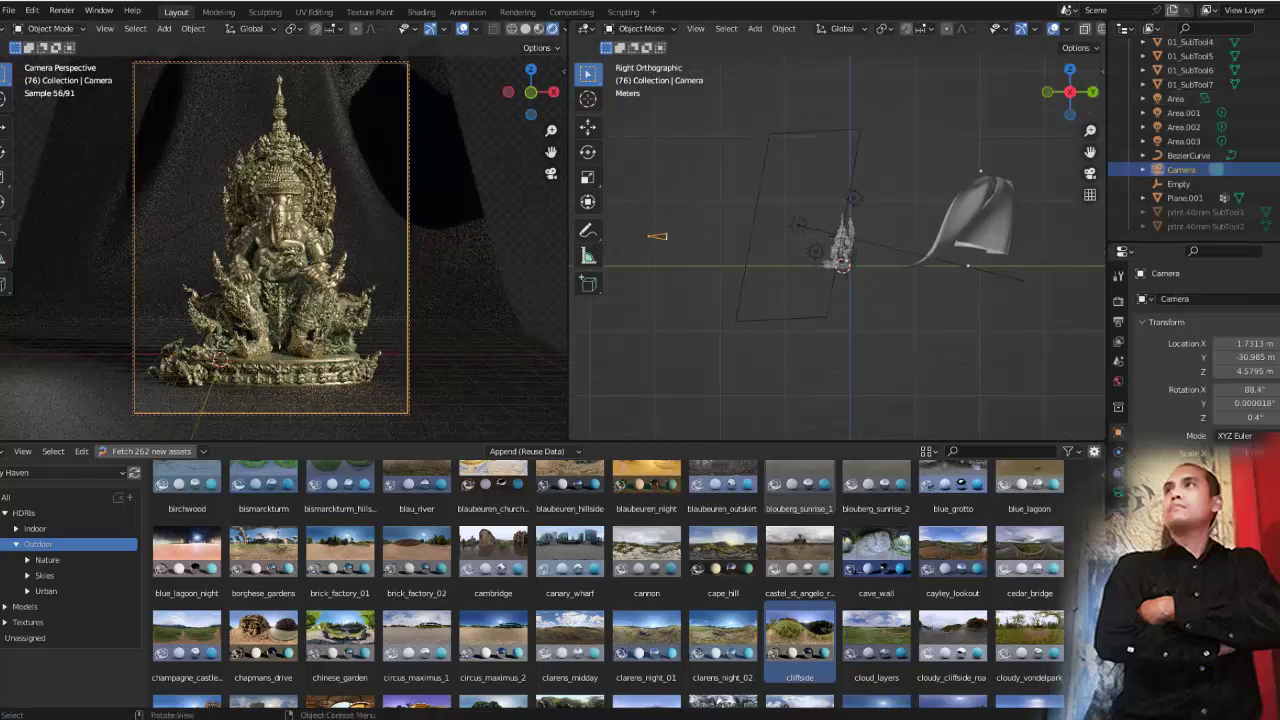
pyautogui.press('g')
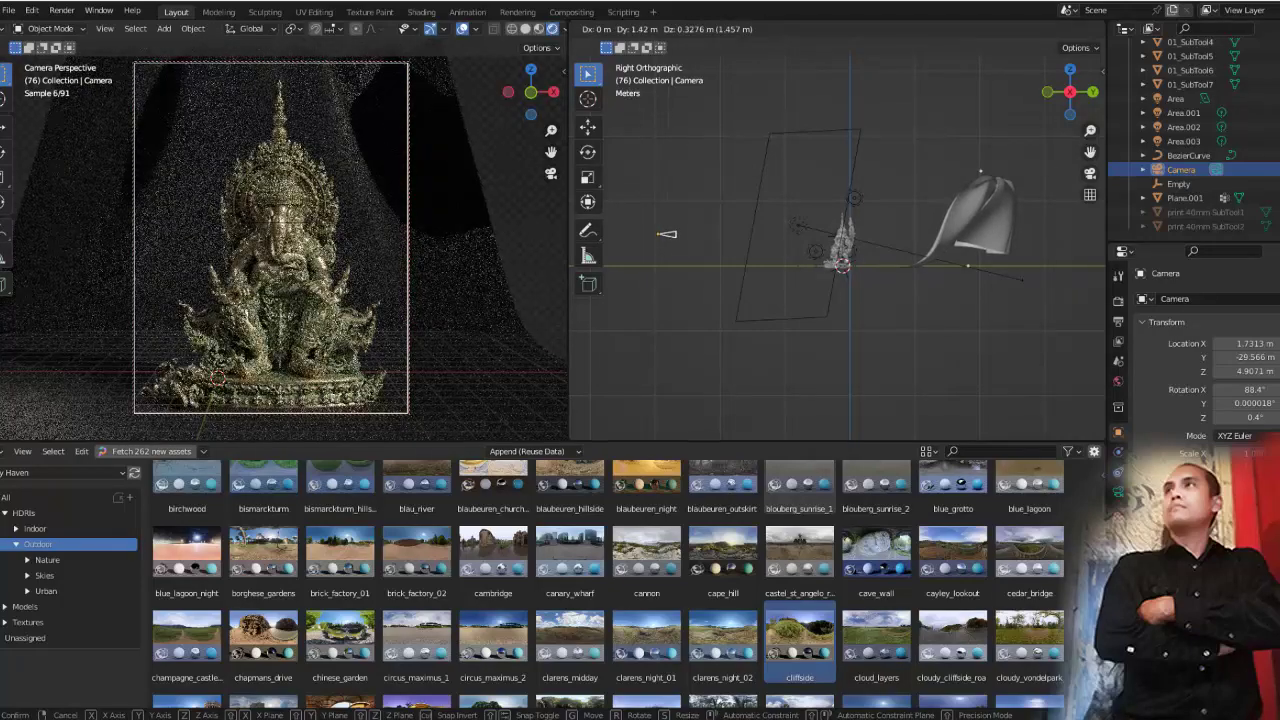
pyautogui.press('y')
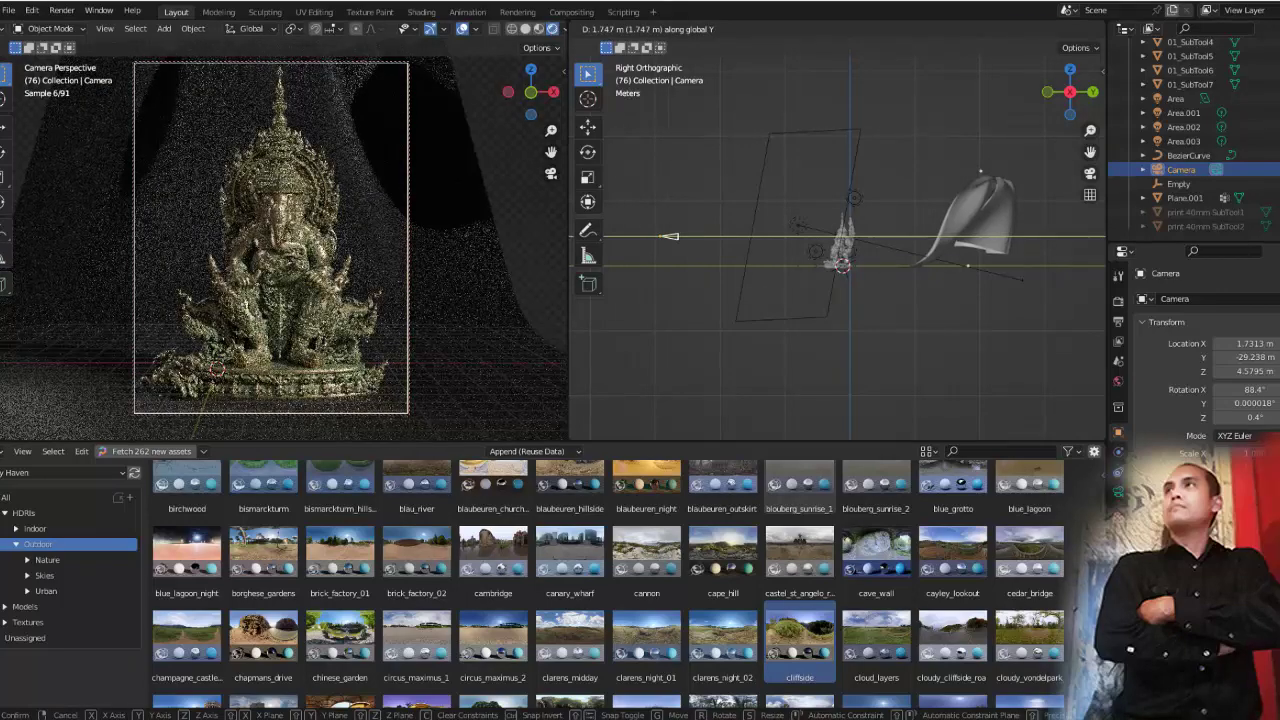
pyautogui.press('Return')
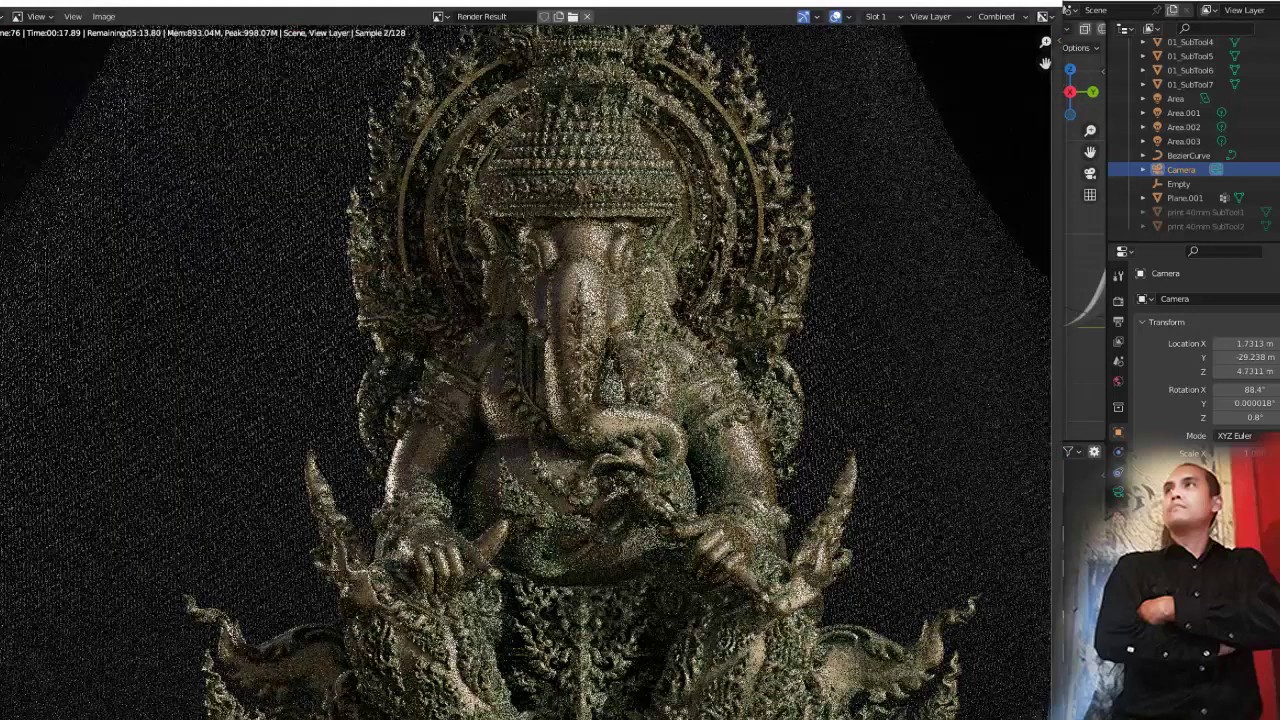
pyautogui.scroll(5, 565, 265)
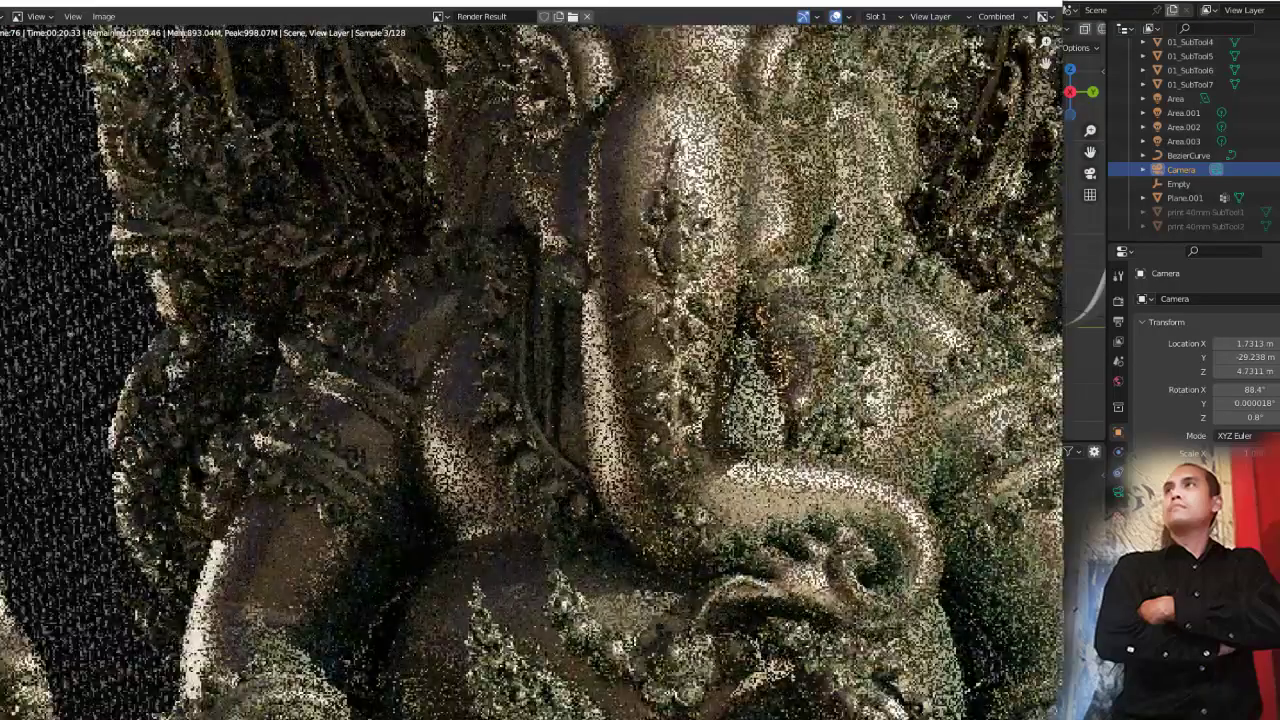
pyautogui.scroll(-5, 520, 300)
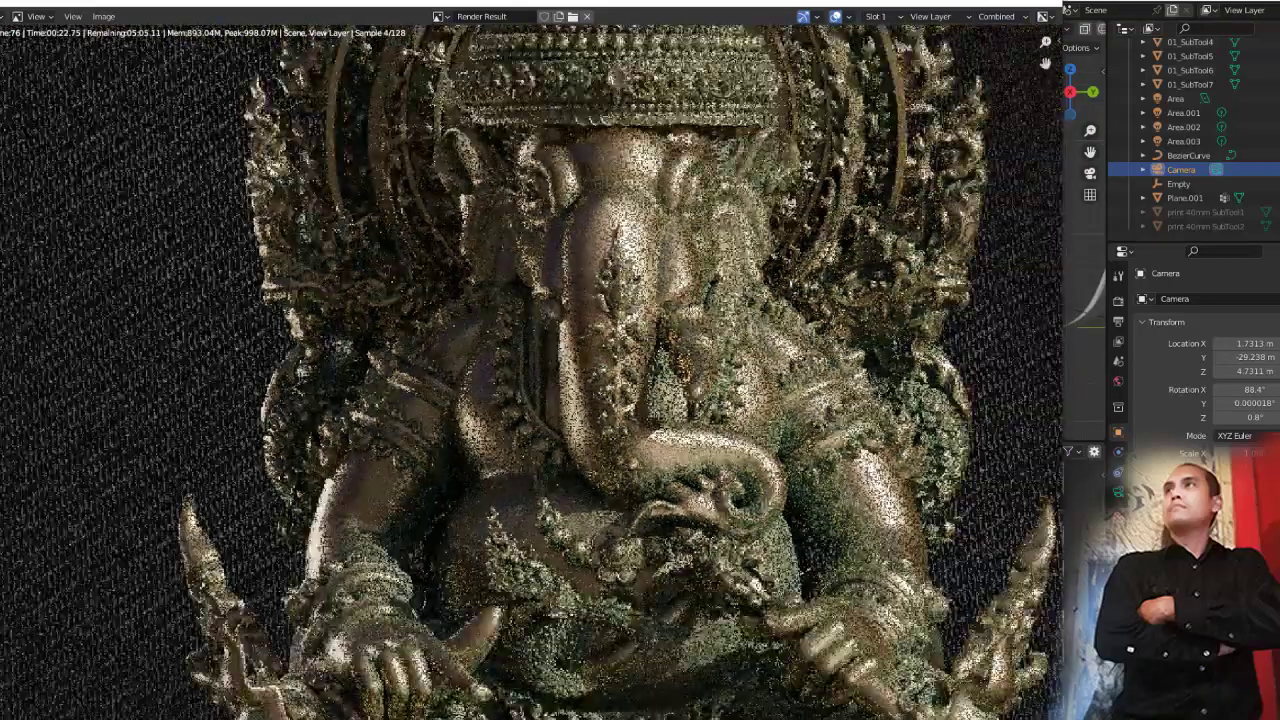
pyautogui.scroll(6, 520, 300)
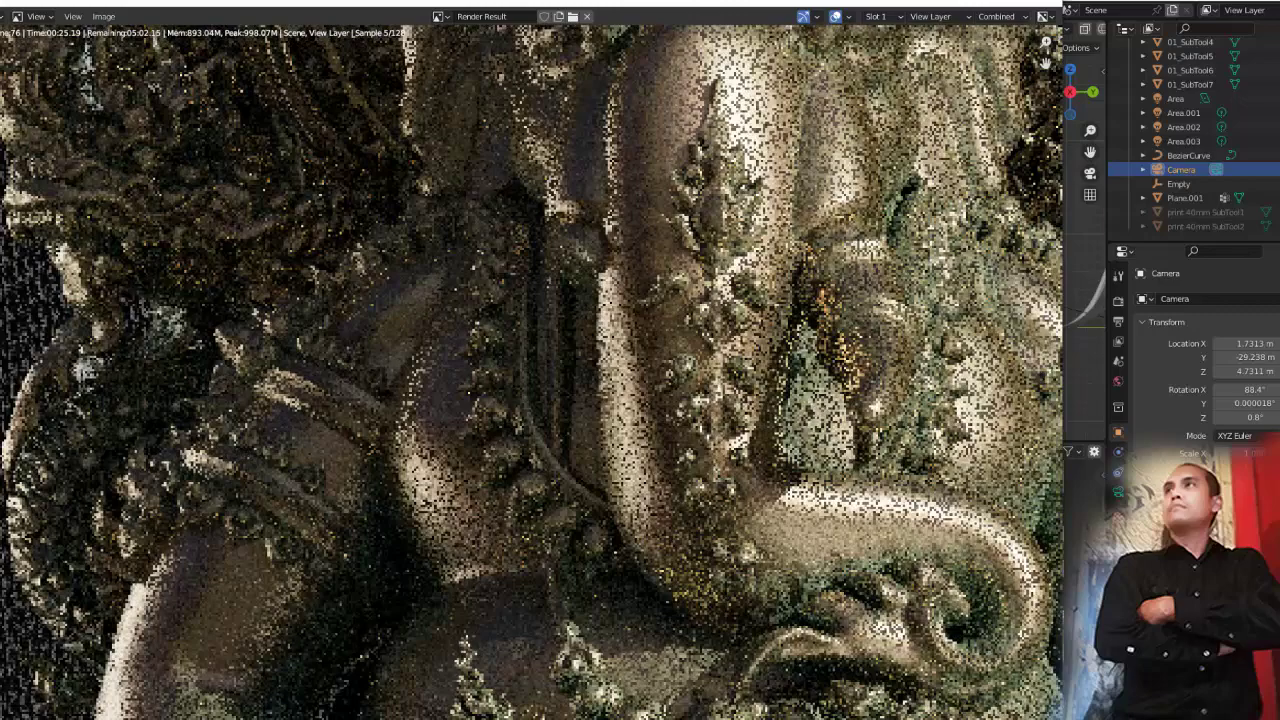
pyautogui.scroll(-5, 530, 370)
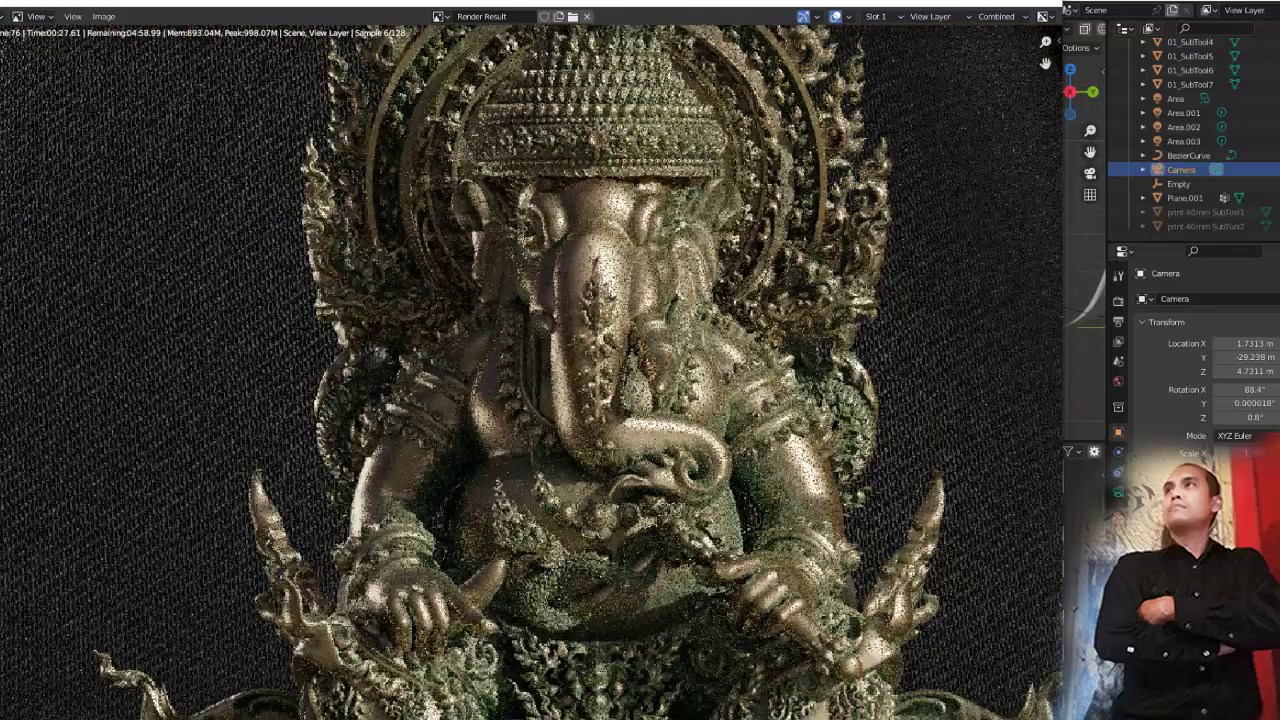
pyautogui.scroll(-3, 530, 370)
pyautogui.scroll(-1, 530, 370)
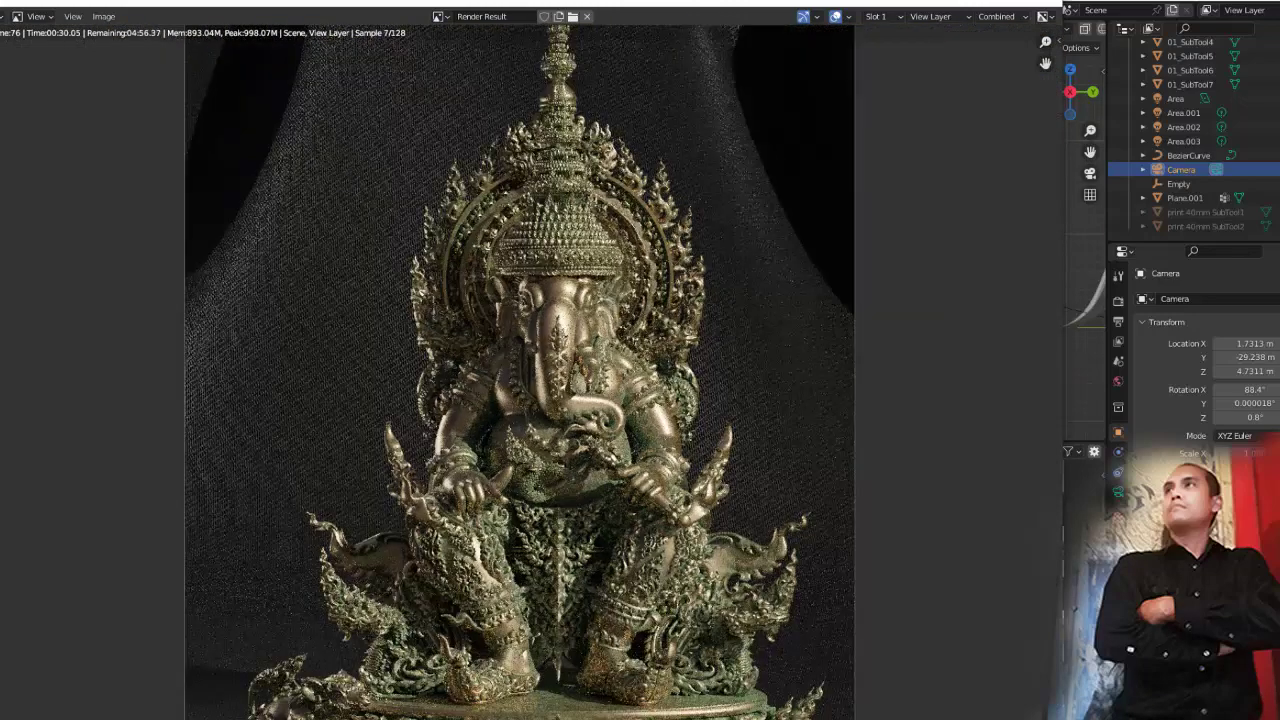
pyautogui.scroll(2, 518, 387)
pyautogui.scroll(-2, 530, 370)
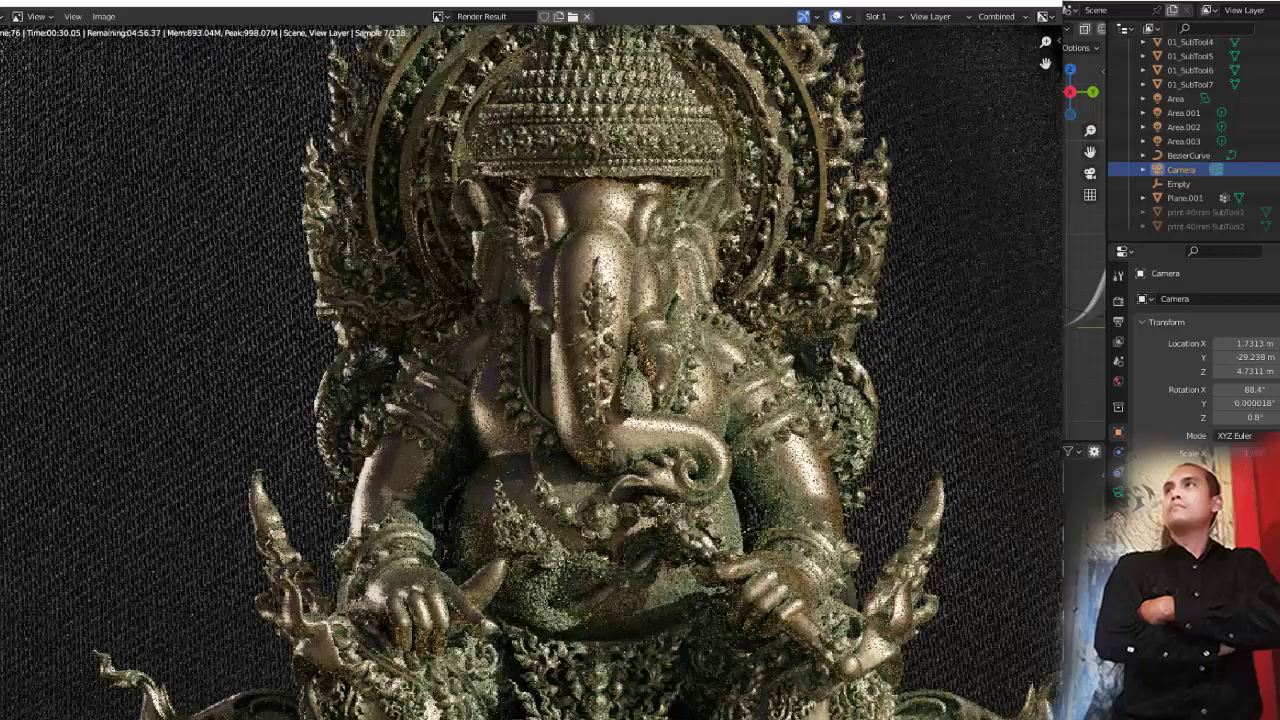
pyautogui.scroll(-2, 530, 370)
pyautogui.scroll(-2, 530, 370)
pyautogui.scroll(7, 516, 371)
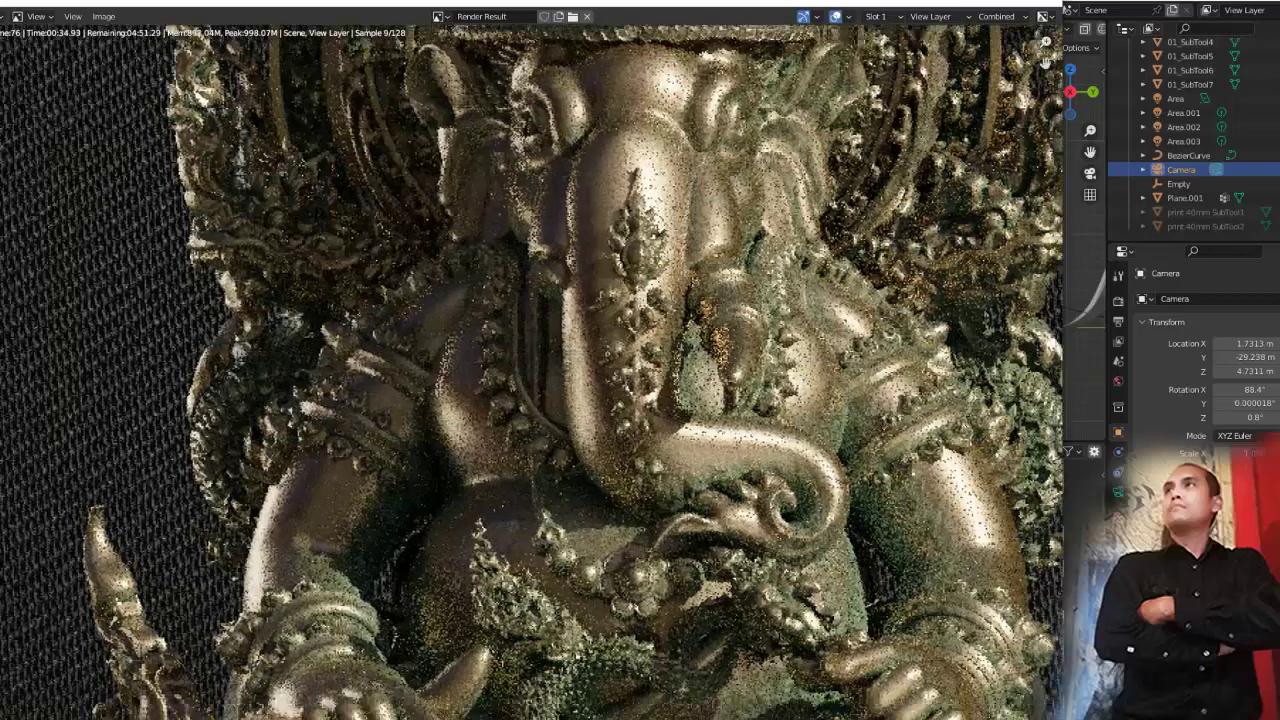
pyautogui.moveTo(560, 560); pyautogui.dragTo(370, 220, button='middle')
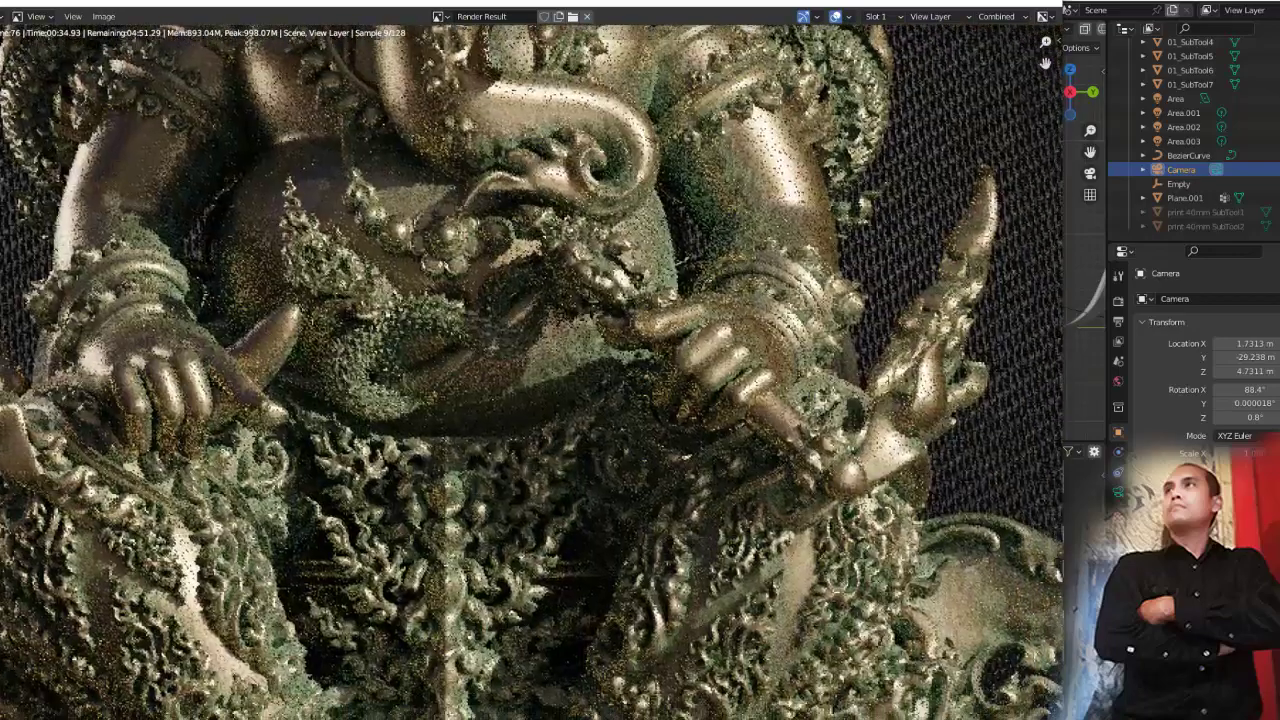
pyautogui.scroll(-2, 530, 370)
pyautogui.scroll(-1, 530, 370)
pyautogui.moveTo(530, 500); pyautogui.dragTo(530, 350, button='middle')
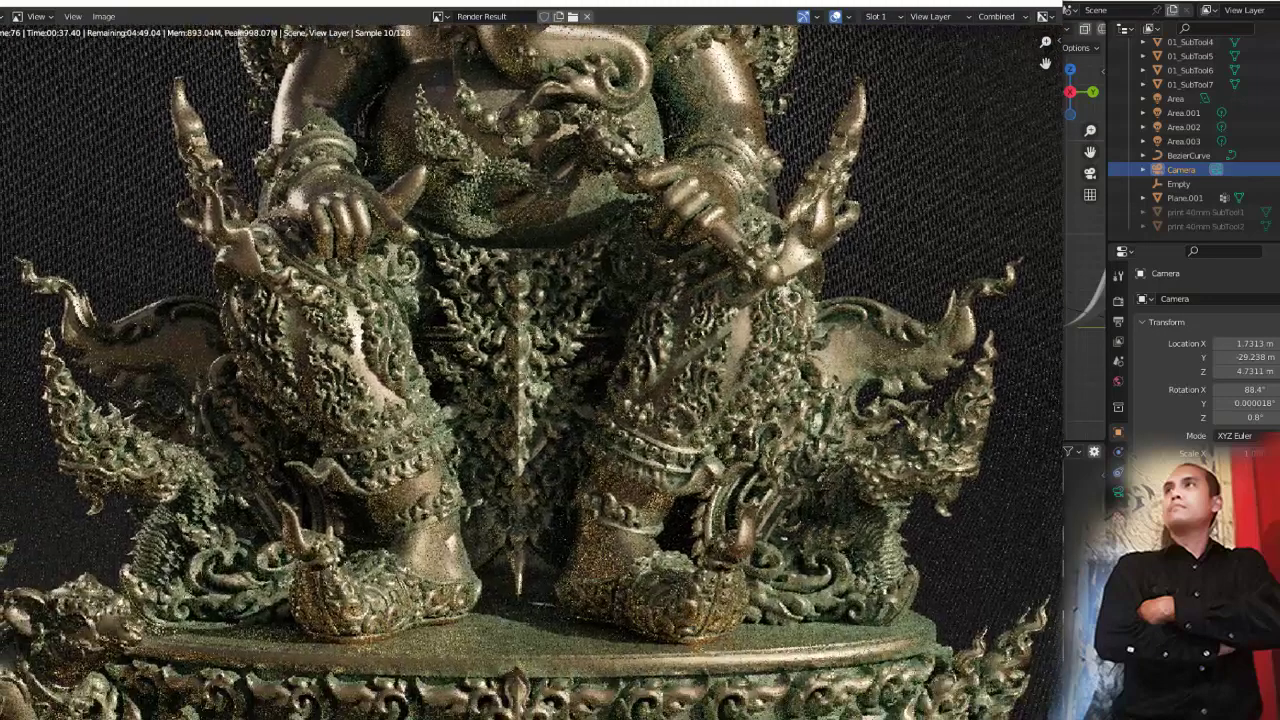
pyautogui.moveTo(520, 450); pyautogui.dragTo(655, 345, button='middle')
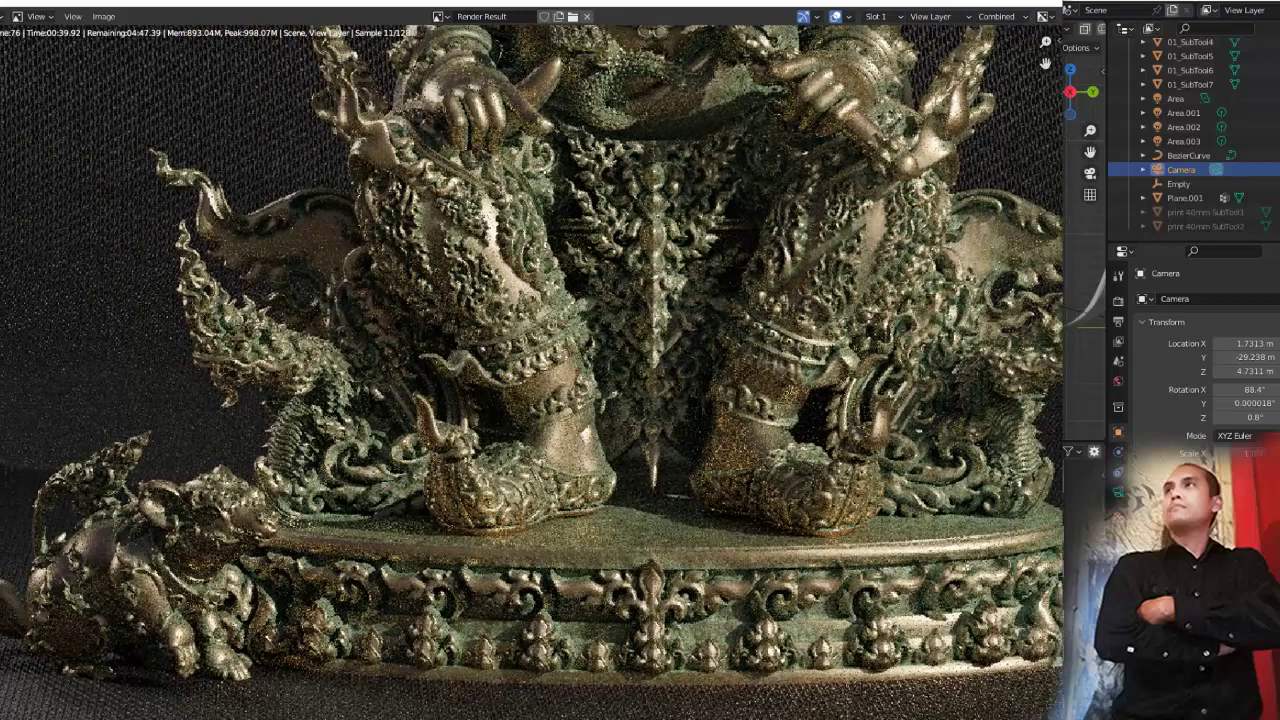
pyautogui.scroll(-1, 530, 370)
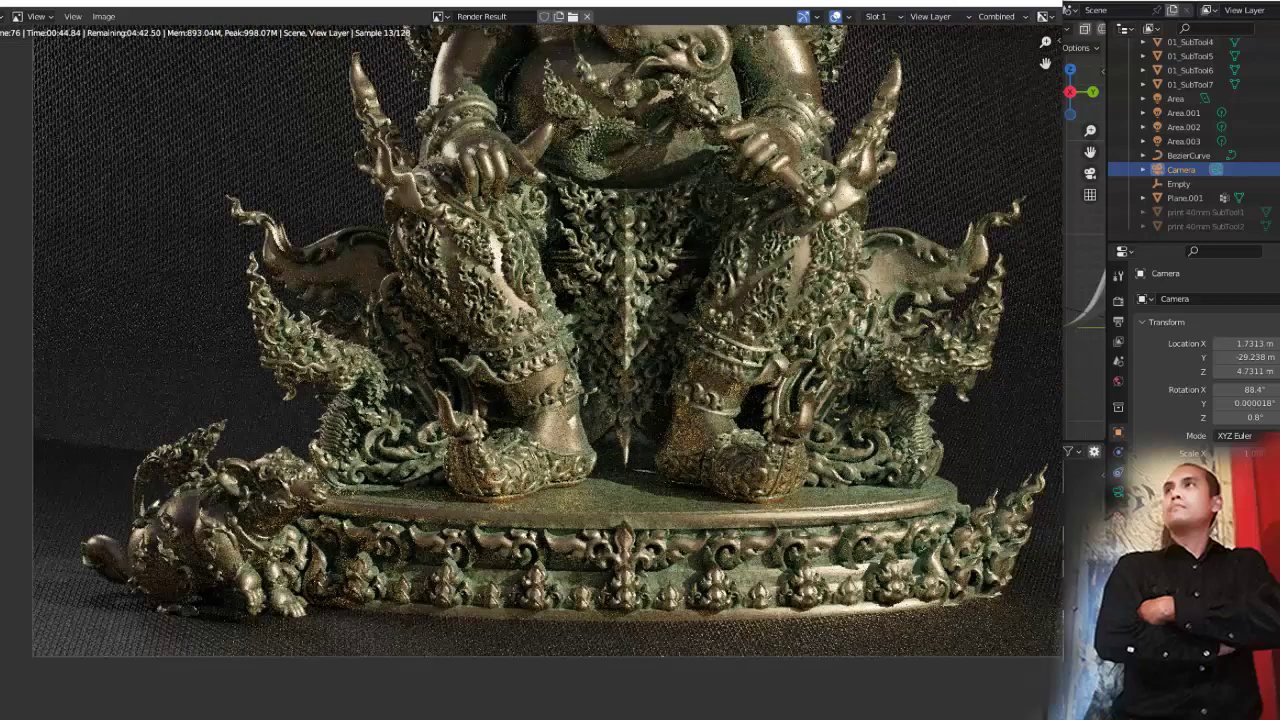
pyautogui.scroll(5, 524, 400)
pyautogui.moveTo(530, 500); pyautogui.dragTo(535, 50, button='middle')
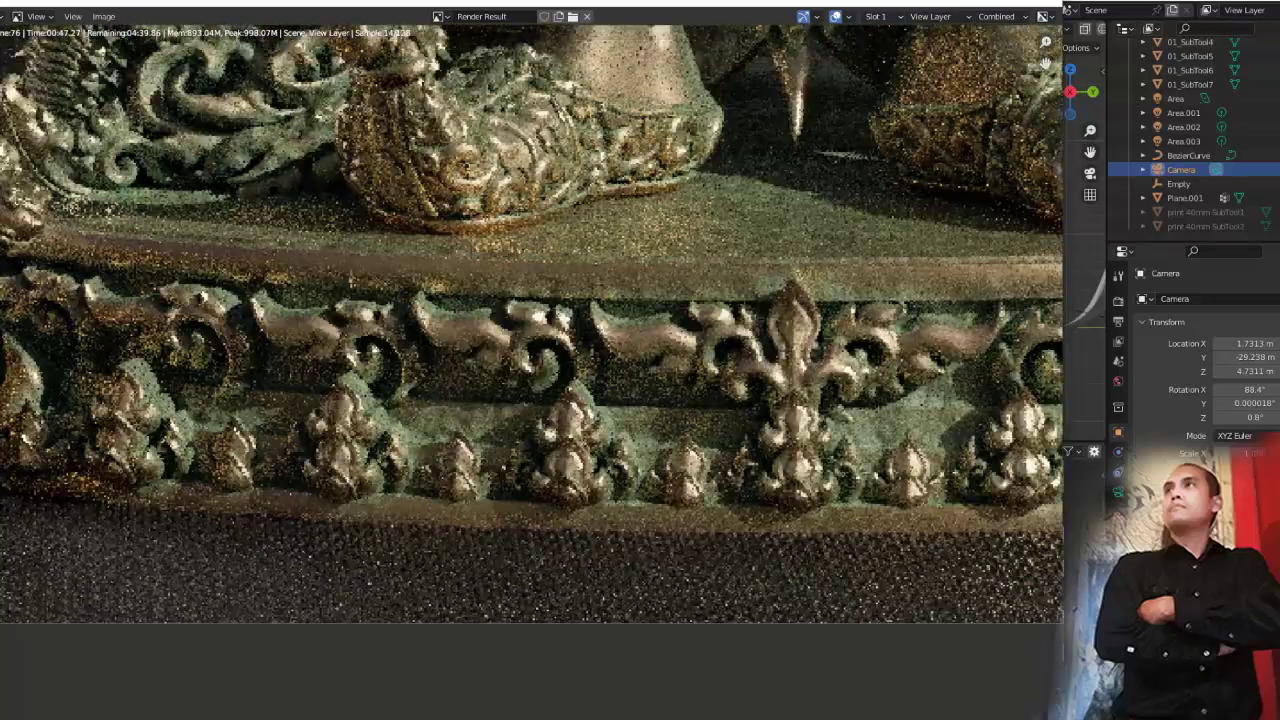
pyautogui.scroll(-2, 530, 390)
pyautogui.scroll(2, 530, 200)
pyautogui.moveTo(530, 200); pyautogui.dragTo(530, 400, button='middle')
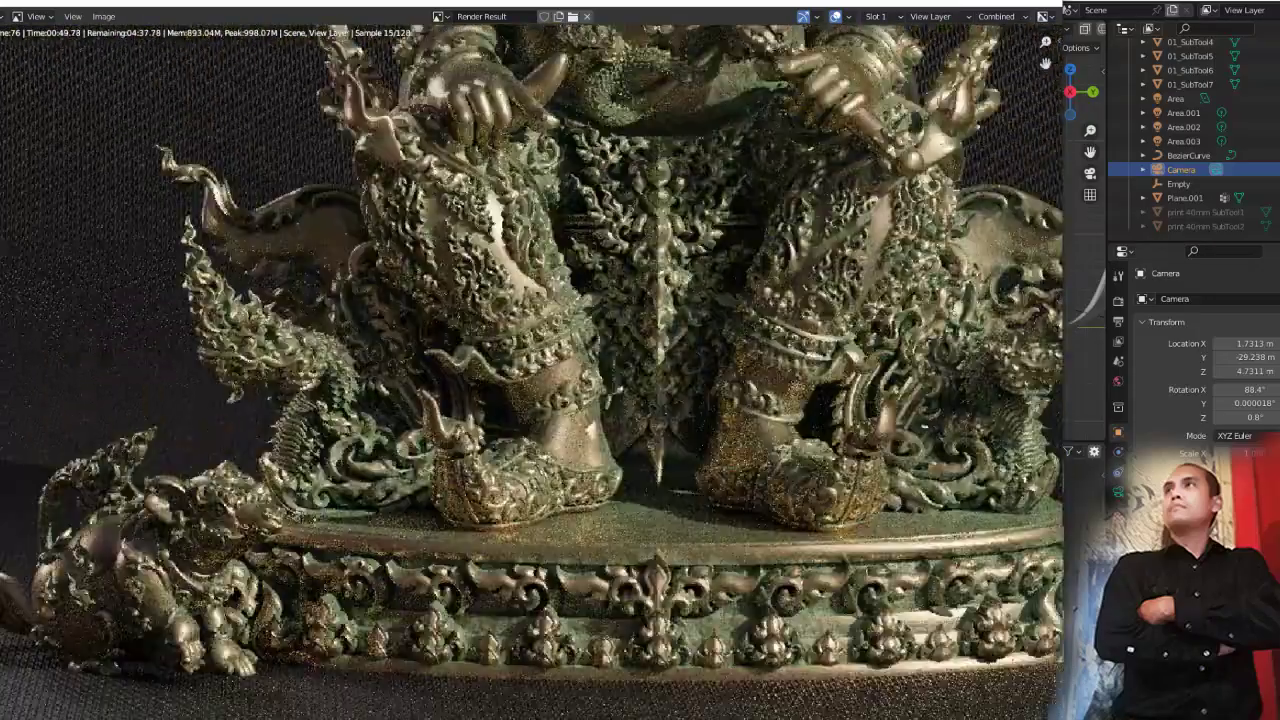
pyautogui.scroll(2, 530, 300)
pyautogui.moveTo(530, 200); pyautogui.dragTo(530, 650, button='middle')
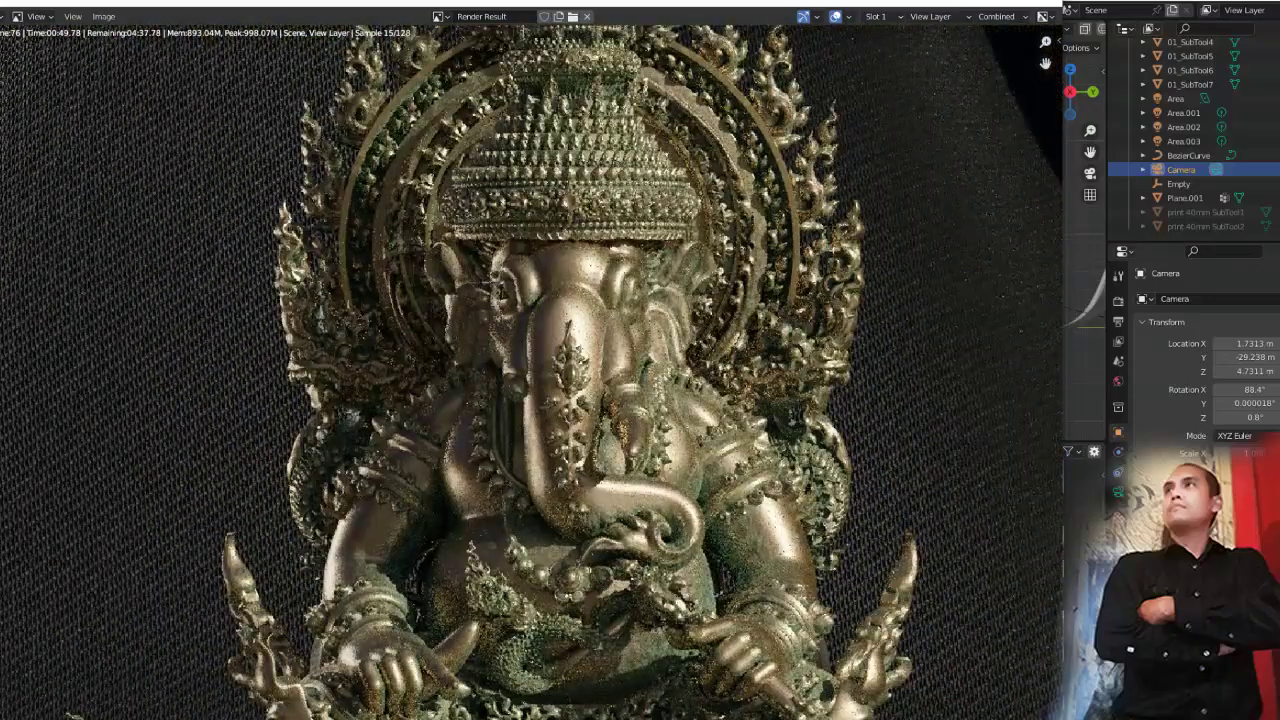
pyautogui.scroll(1, 530, 370)
pyautogui.scroll(1, 530, 370)
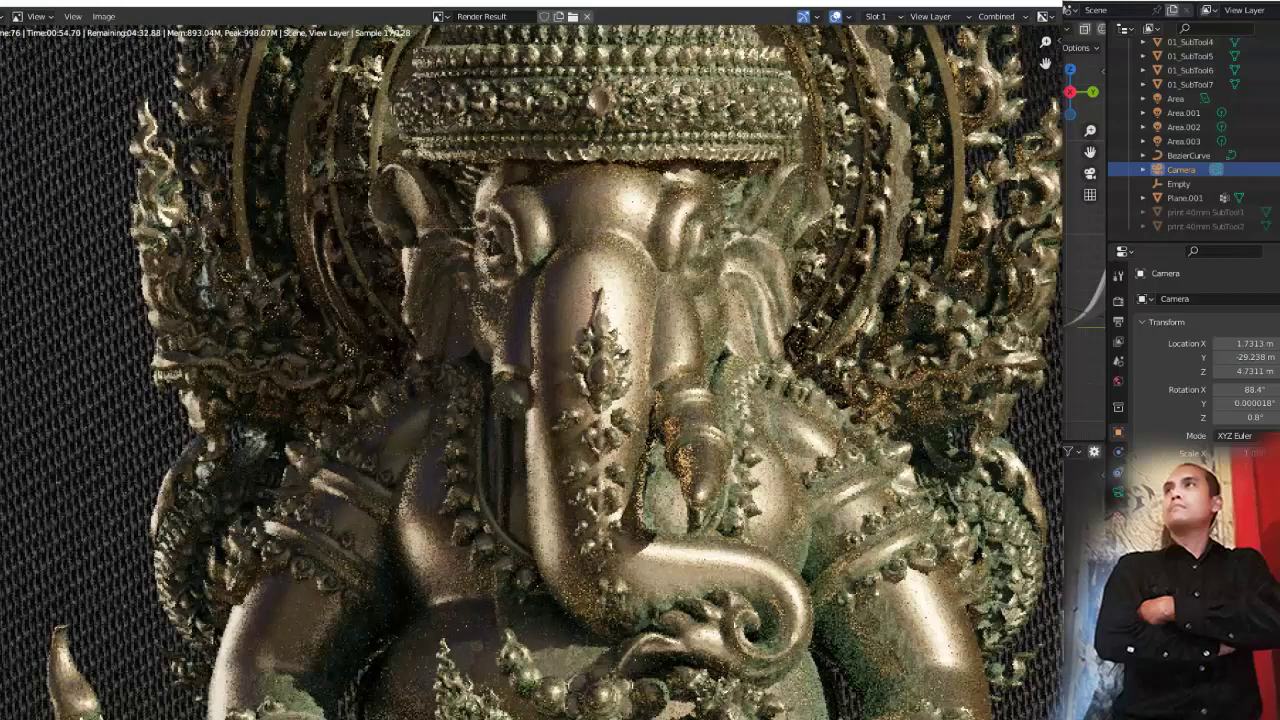
pyautogui.scroll(-4, 530, 370)
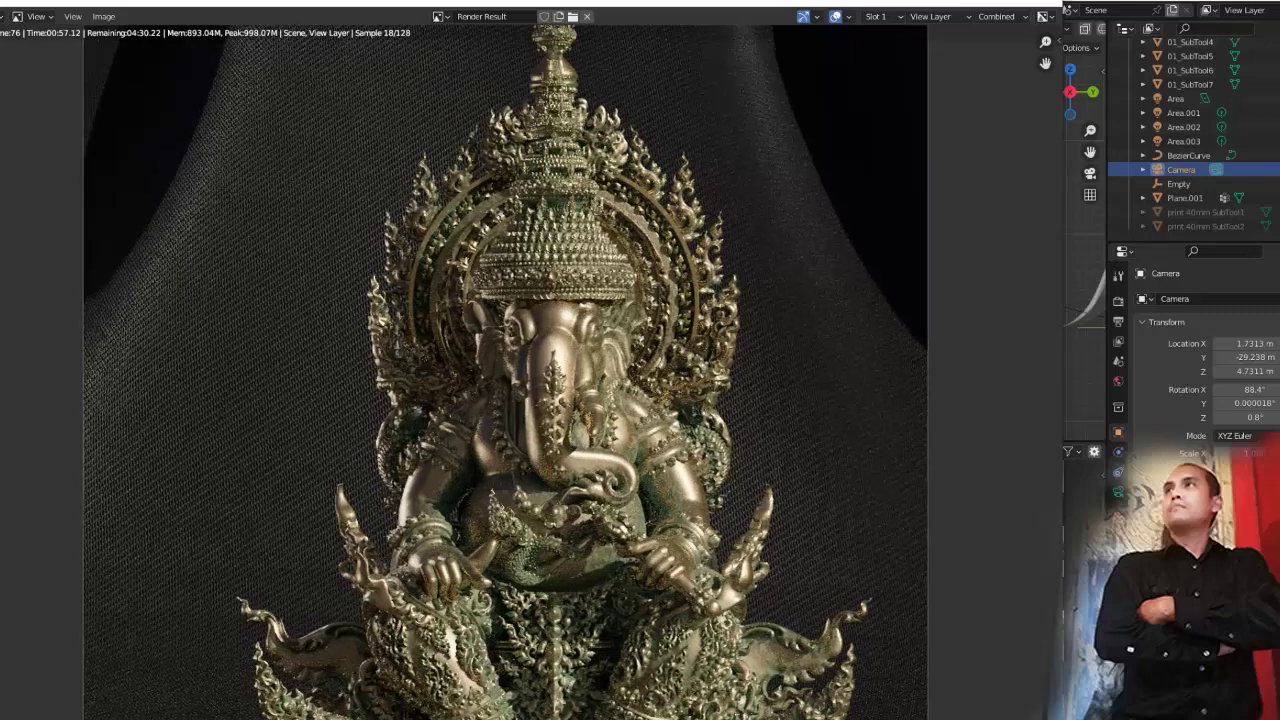
pyautogui.scroll(2, 530, 370)
pyautogui.scroll(3, 515, 380)
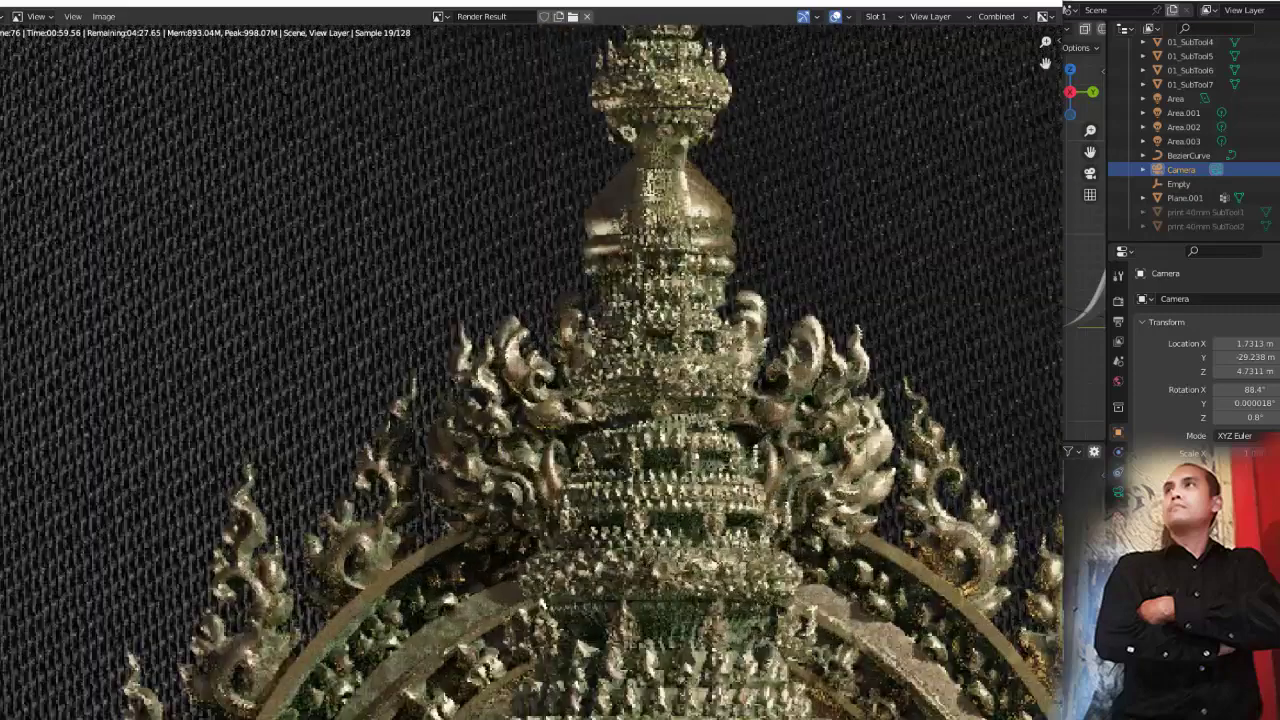
pyautogui.scroll(2, 515, 380)
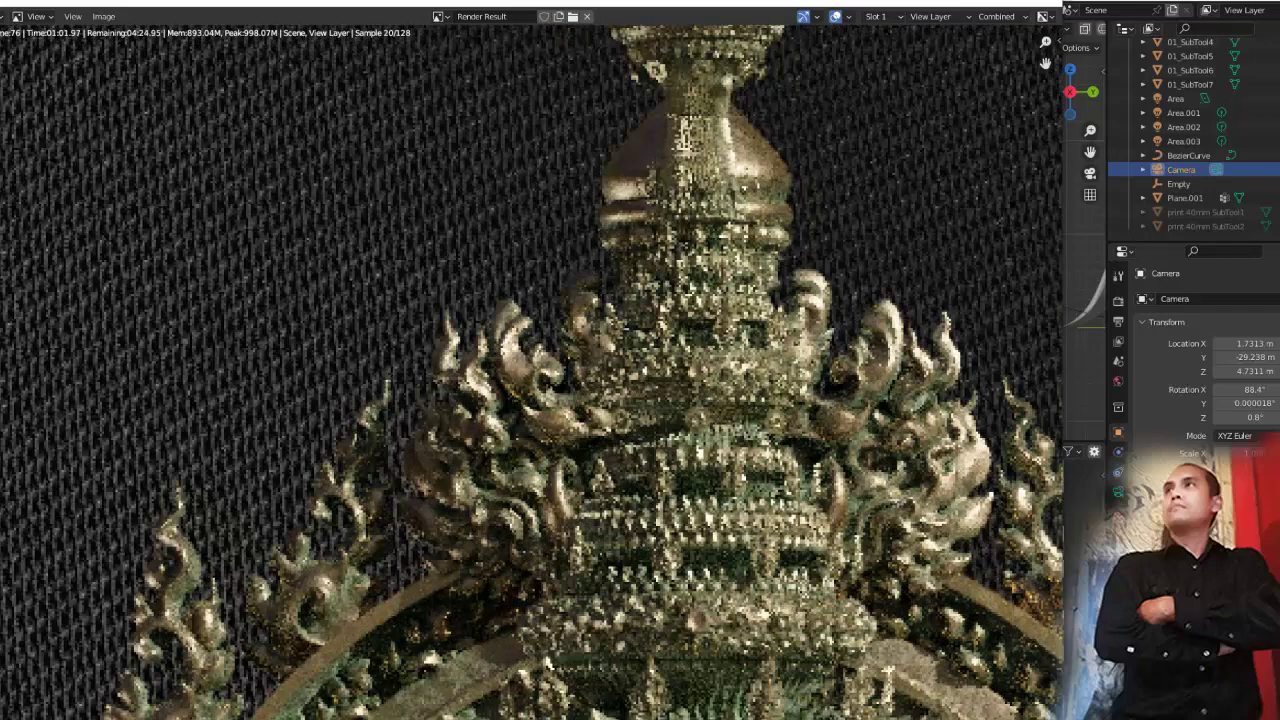
pyautogui.scroll(-3, 530, 370)
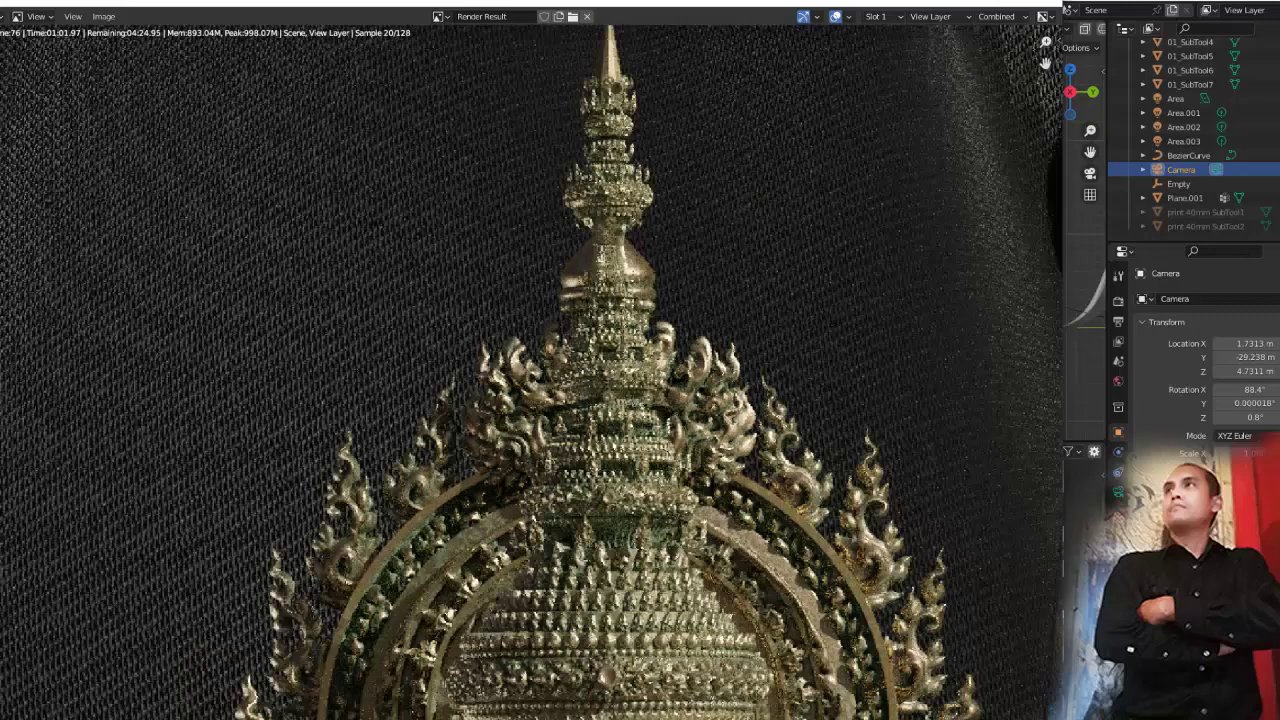
pyautogui.keyDown('shift'); pyautogui.scroll(-5, 532, 372); pyautogui.keyUp('shift')
pyautogui.keyDown('shift'); pyautogui.scroll(-2, 532, 372); pyautogui.keyUp('shift')
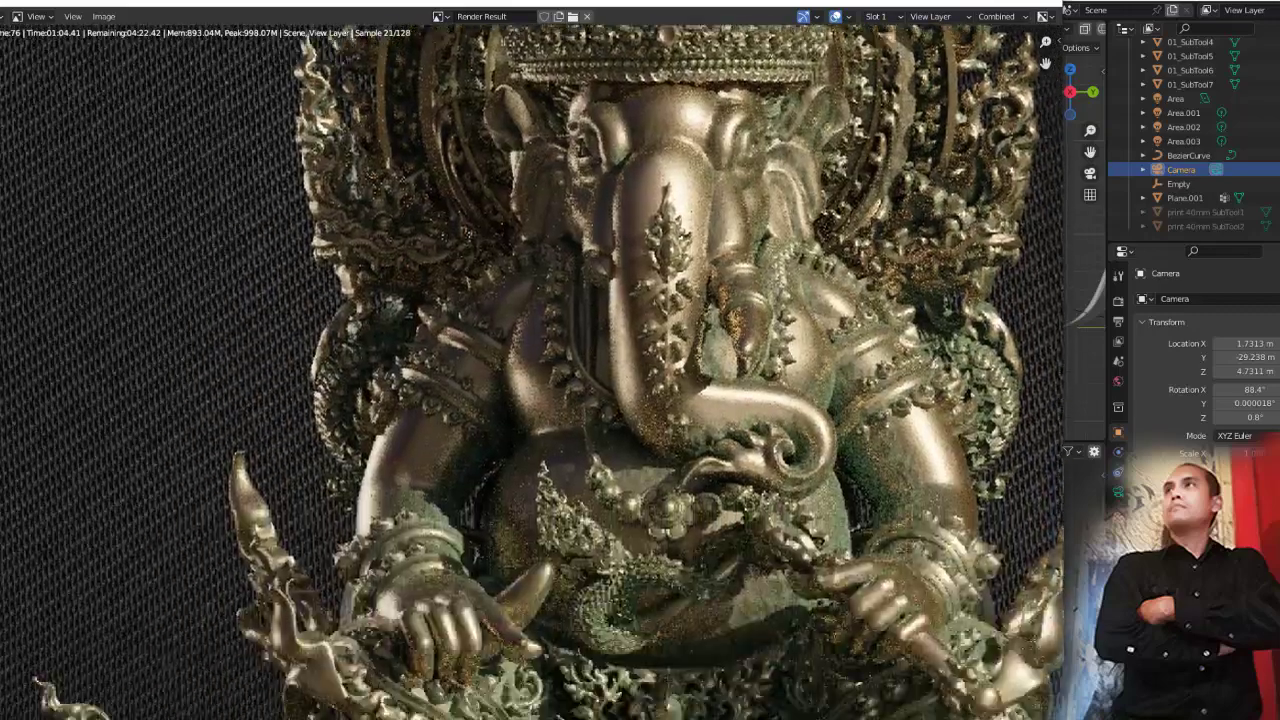
pyautogui.keyDown('shift'); pyautogui.scroll(-1, 532, 372); pyautogui.keyUp('shift')
pyautogui.scroll(-2, 532, 372)
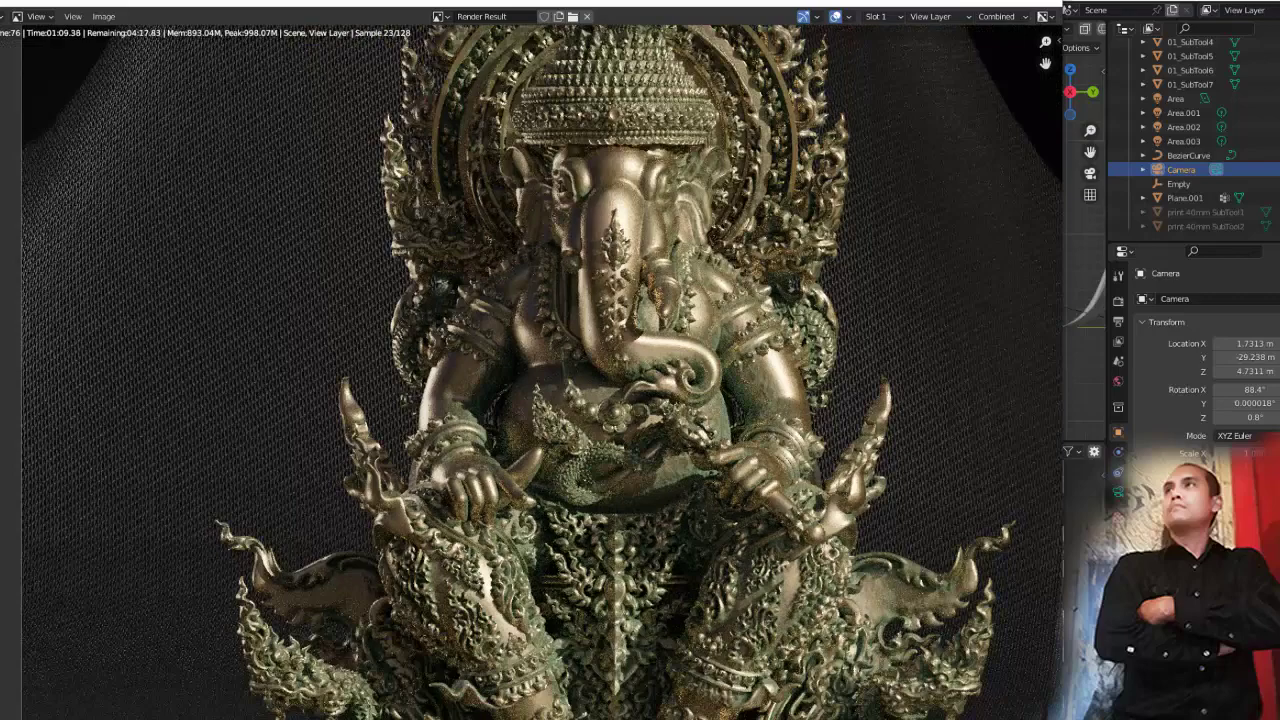
pyautogui.scroll(2, 532, 372)
pyautogui.keyDown('shift'); pyautogui.scroll(-2, 532, 372); pyautogui.keyUp('shift')
pyautogui.scroll(1, 532, 372)
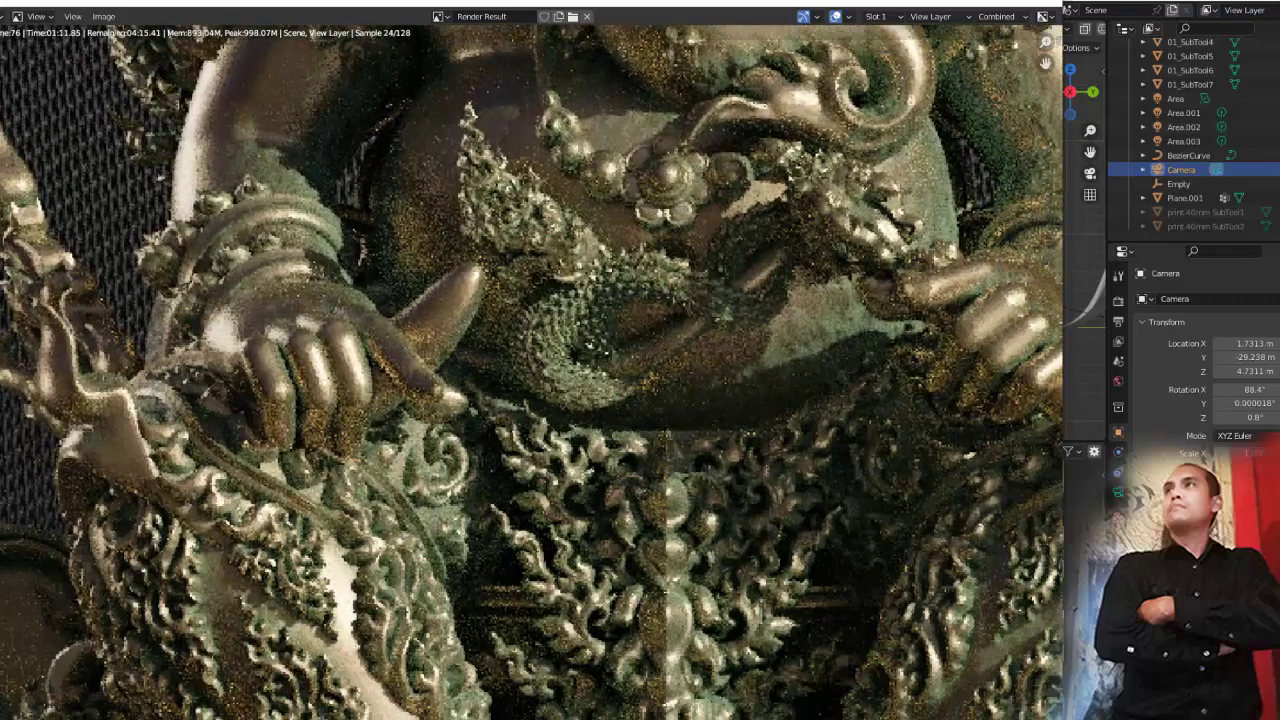
pyautogui.scroll(-1, 532, 372)
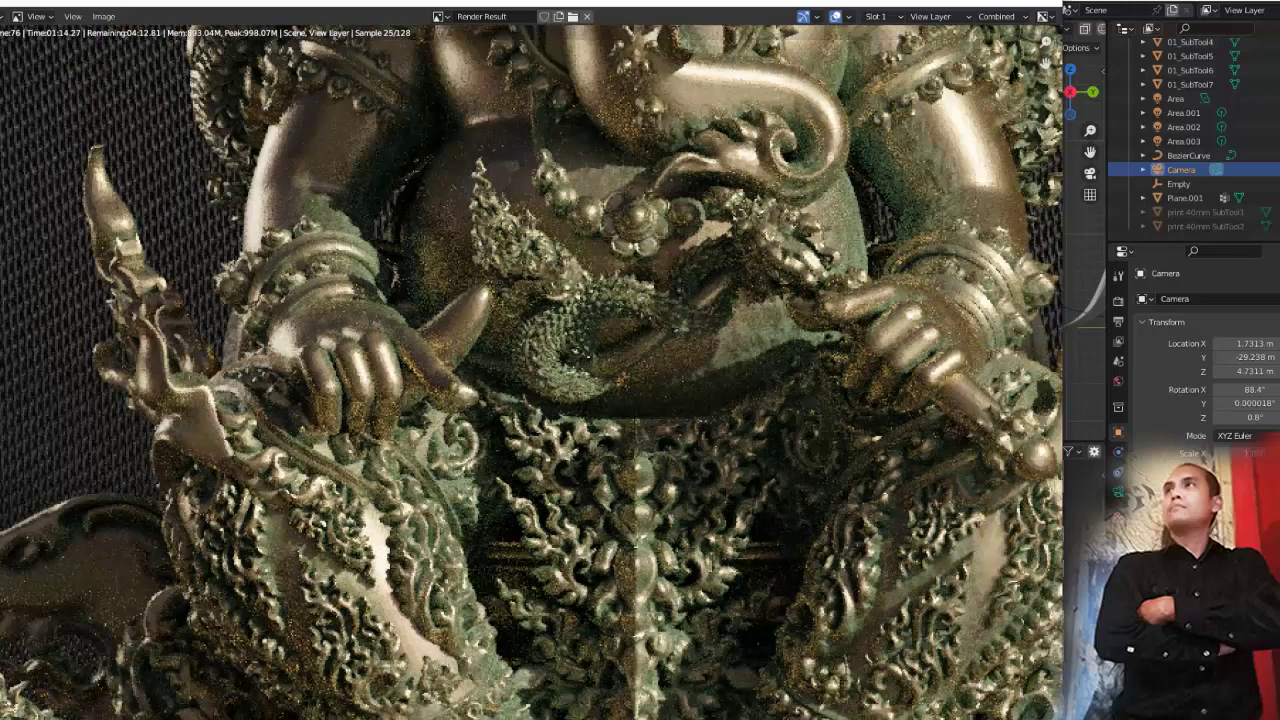
pyautogui.scroll(-1, 532, 372)
pyautogui.scroll(-5, 532, 372)
# Zoom and pan the Render Result to bring Ganesha's crown and head into view
pyautogui.scroll(5, 532, 372)
pyautogui.scroll(2, 532, 372)
pyautogui.scroll(2, 532, 372)
pyautogui.scroll(-2, 532, 372)
pyautogui.scroll(-1, 532, 372)
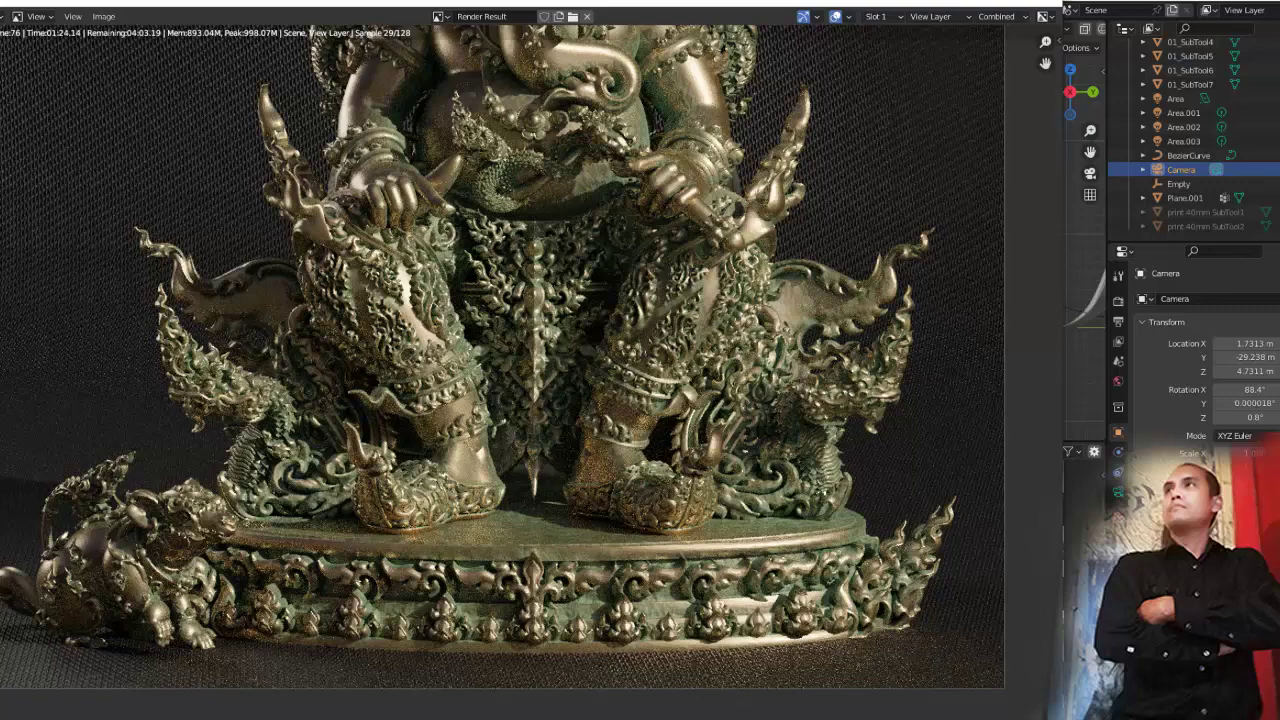
pyautogui.moveTo(480, 300)
pyautogui.mouseDown(button='middle')
pyautogui.moveTo(514, 344)
pyautogui.moveTo(550, 590)
pyautogui.mouseUp(button='middle')
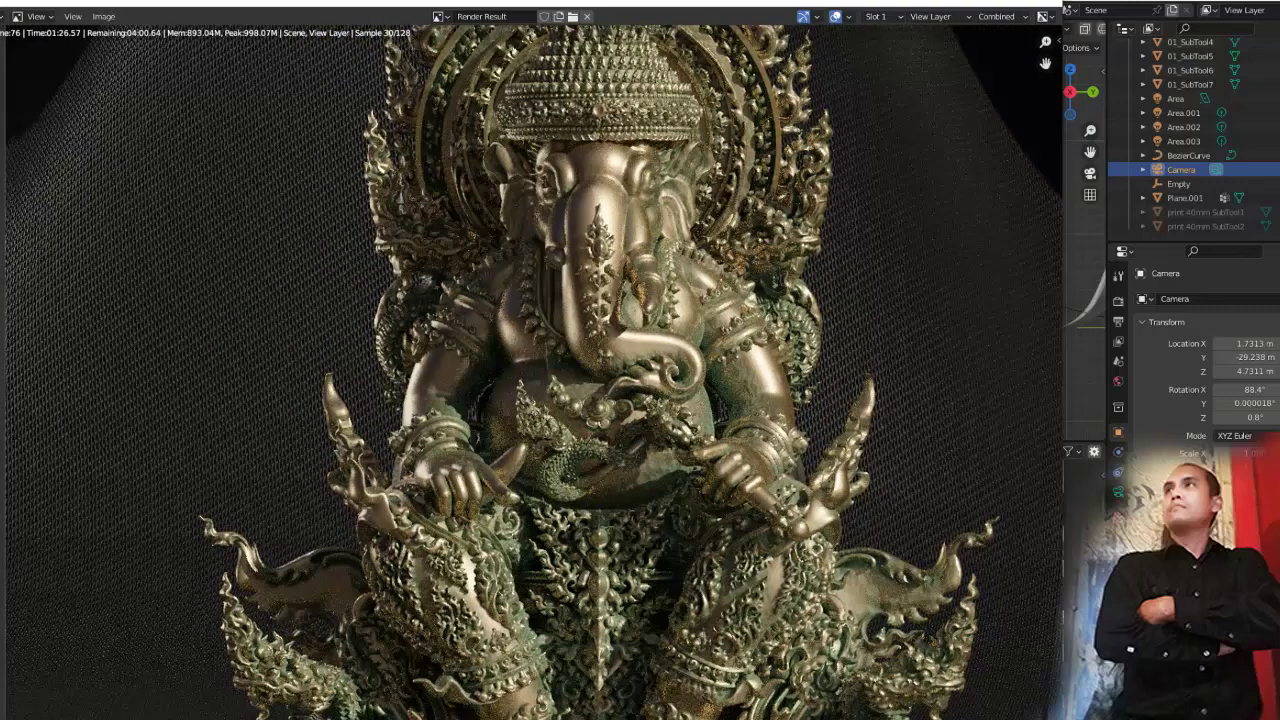
pyautogui.moveTo(550, 300); pyautogui.dragTo(545, 590, button='middle')
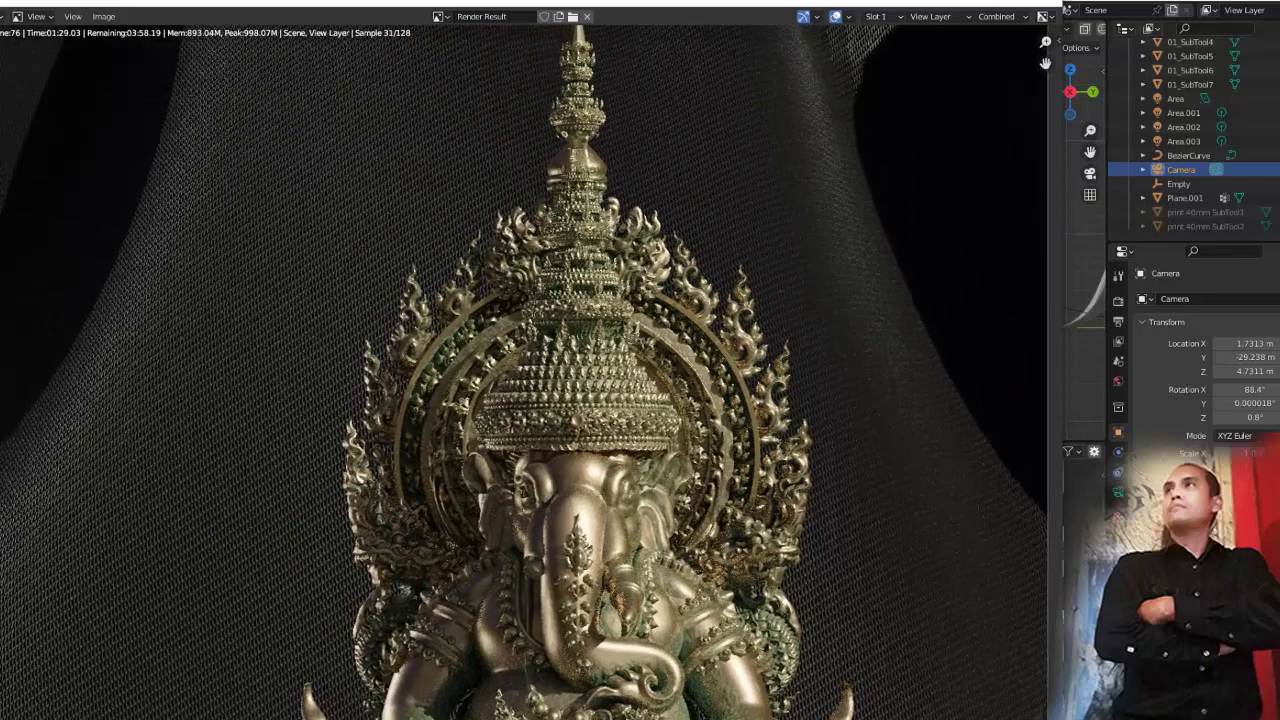
# Zoom in and out of the render repeatedly to check the crown and head detail
pyautogui.scroll(5, 530, 370)
pyautogui.scroll(-1, 530, 370)
pyautogui.scroll(-2, 530, 370)
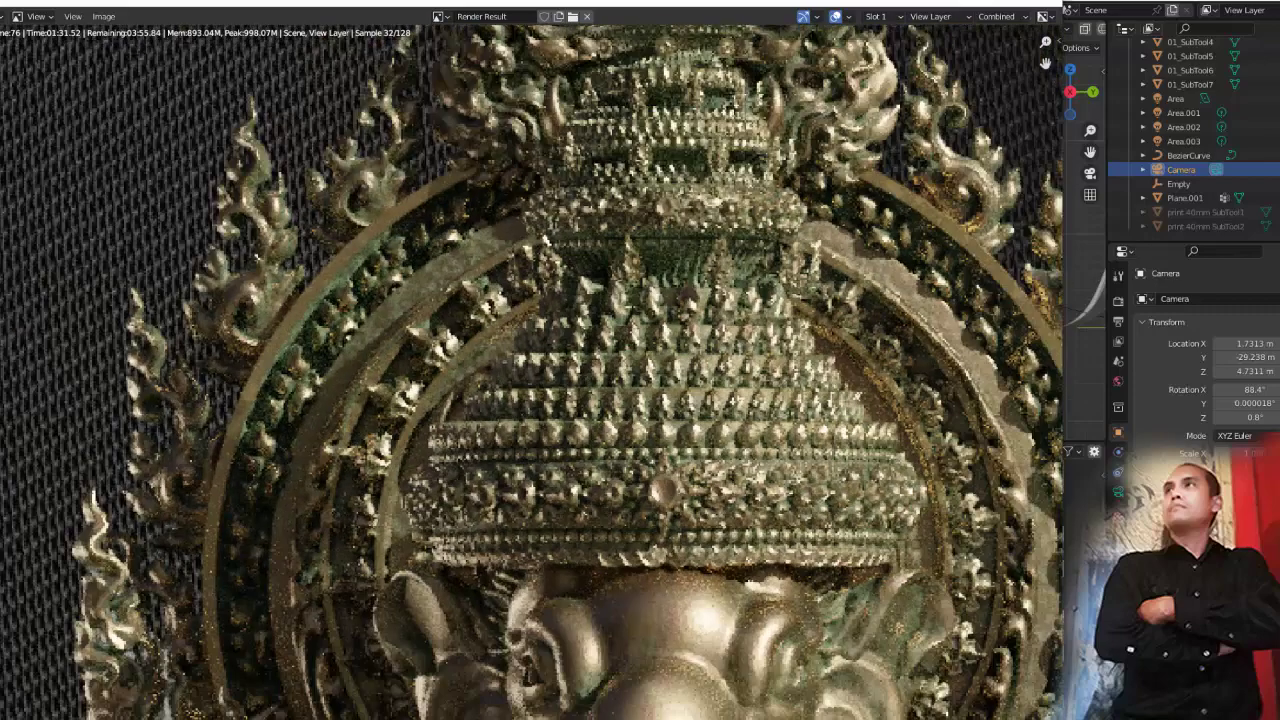
pyautogui.scroll(-2, 530, 370)
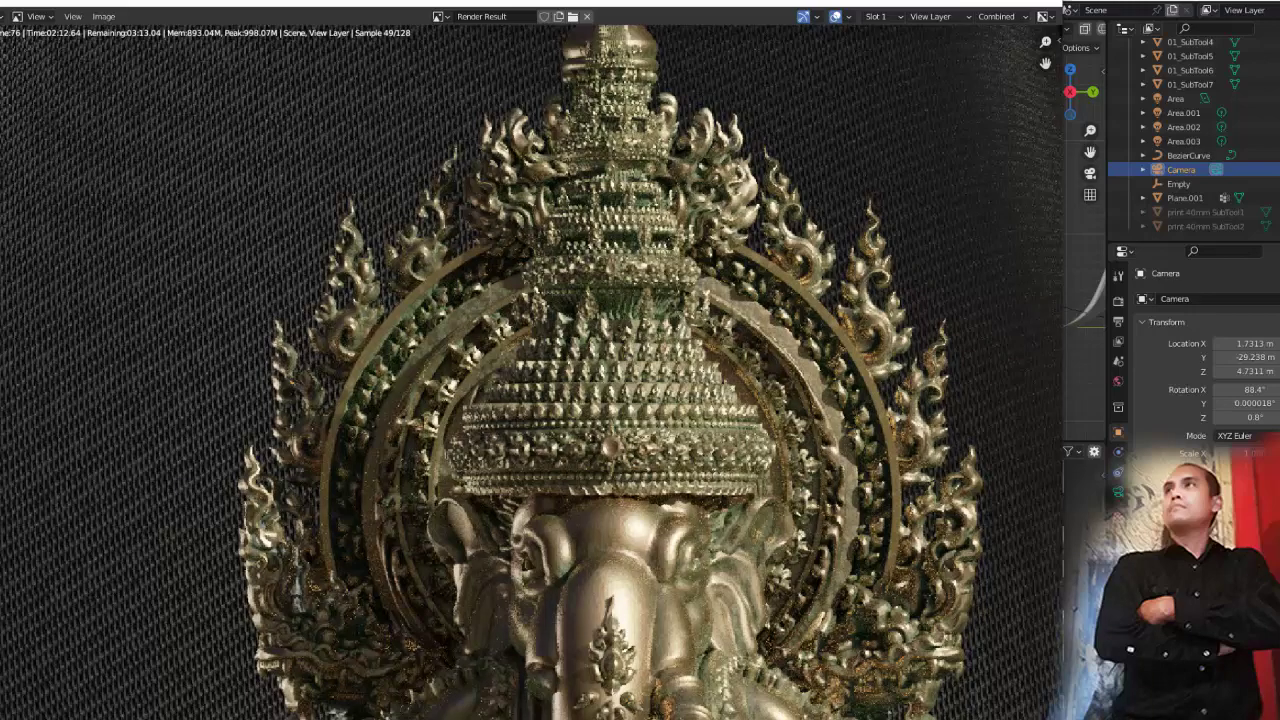
pyautogui.scroll(4, 530, 370)
pyautogui.scroll(-1, 530, 370)
pyautogui.scroll(-2, 530, 370)
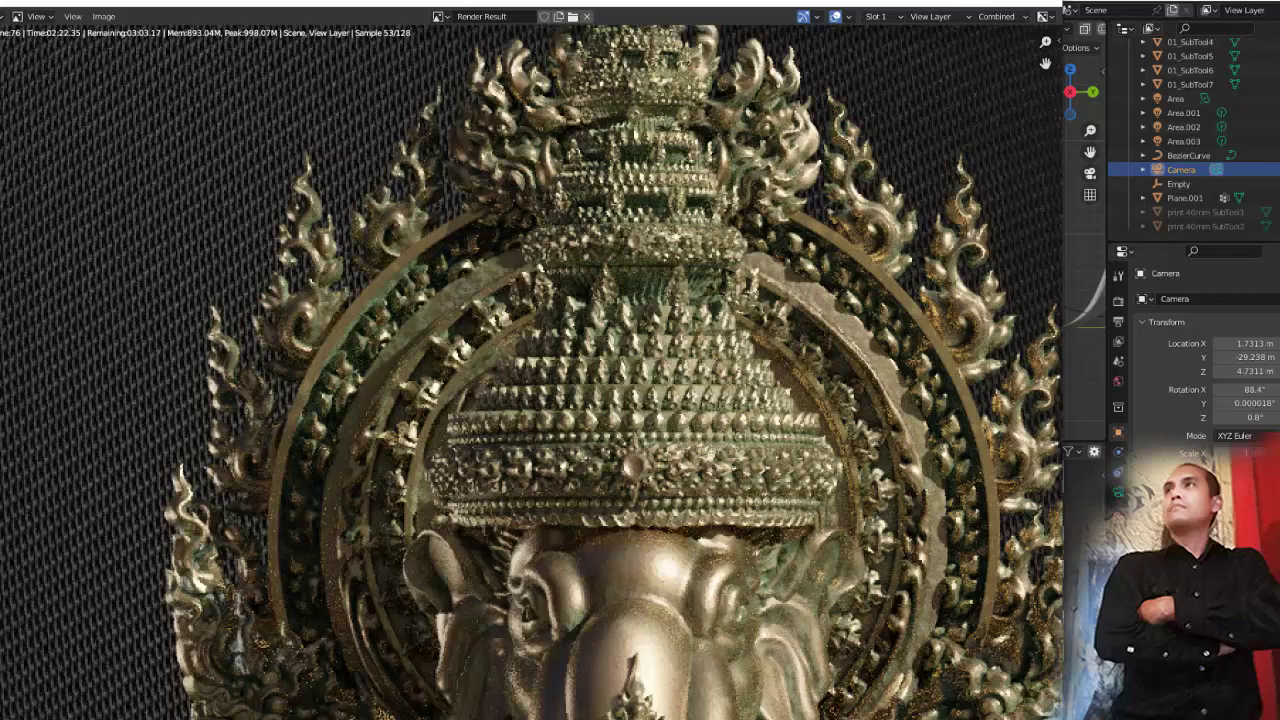
pyautogui.scroll(-1, 530, 370)
pyautogui.scroll(-1, 530, 370)
pyautogui.scroll(-1, 530, 370)
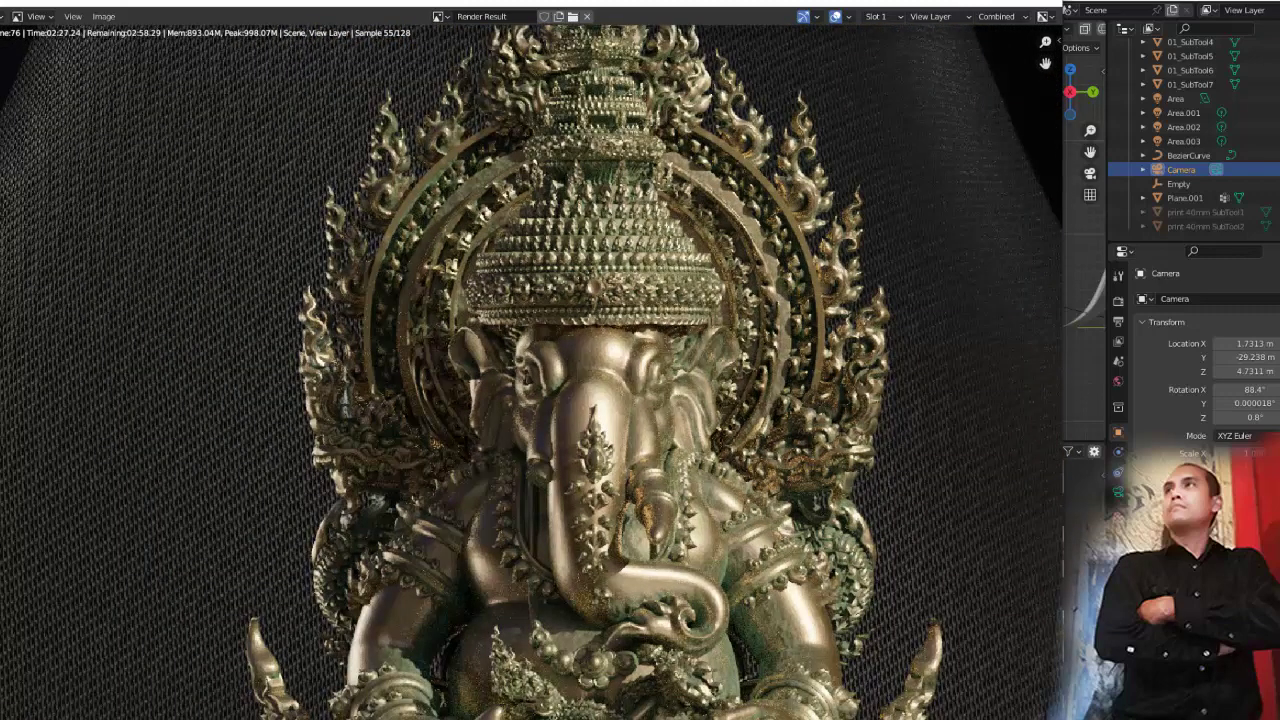
pyautogui.scroll(2, 526, 372)
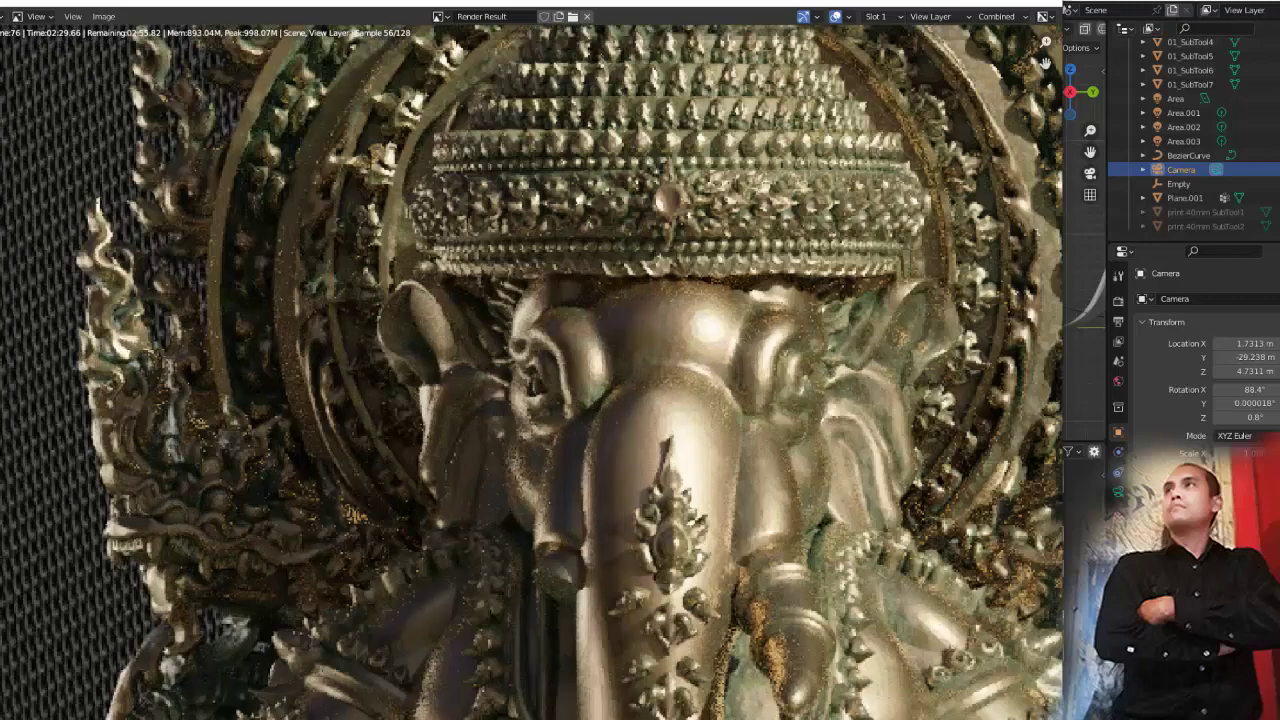
pyautogui.scroll(1, 526, 372)
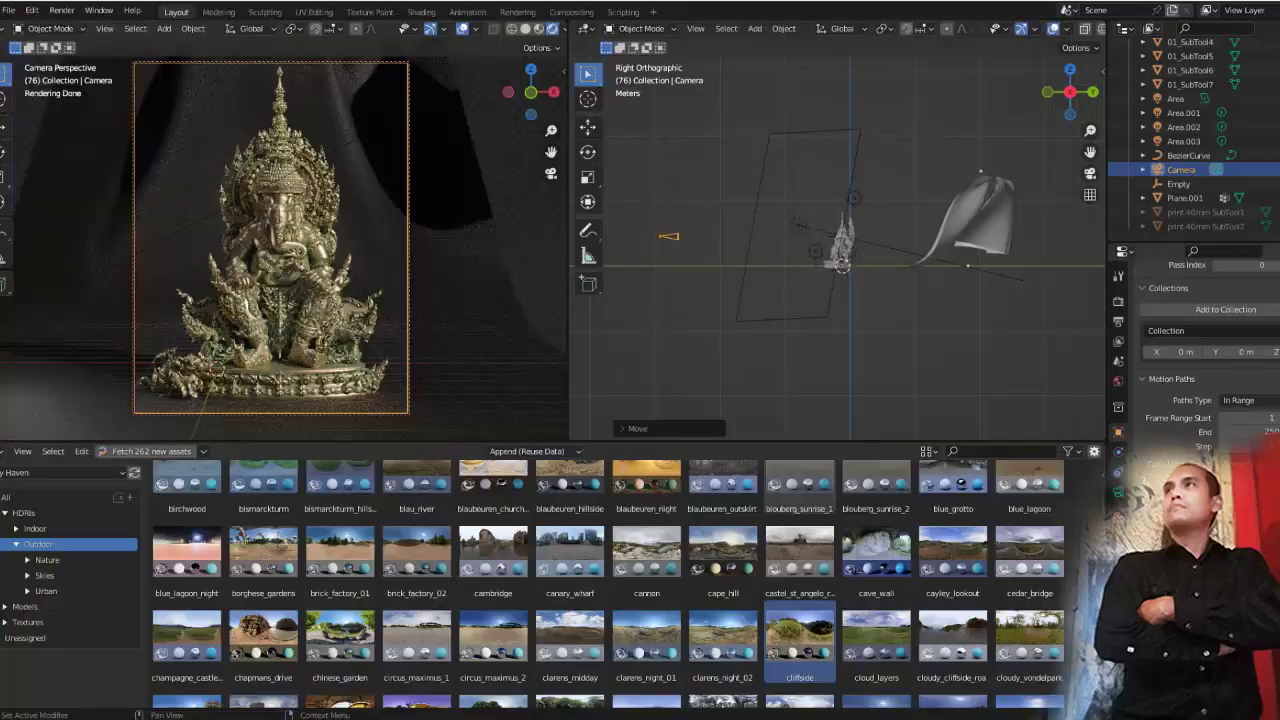
# Open the camera's Object Data properties to show its 100 mm perspective lens settings
pyautogui.scroll(-2, 1200, 340)
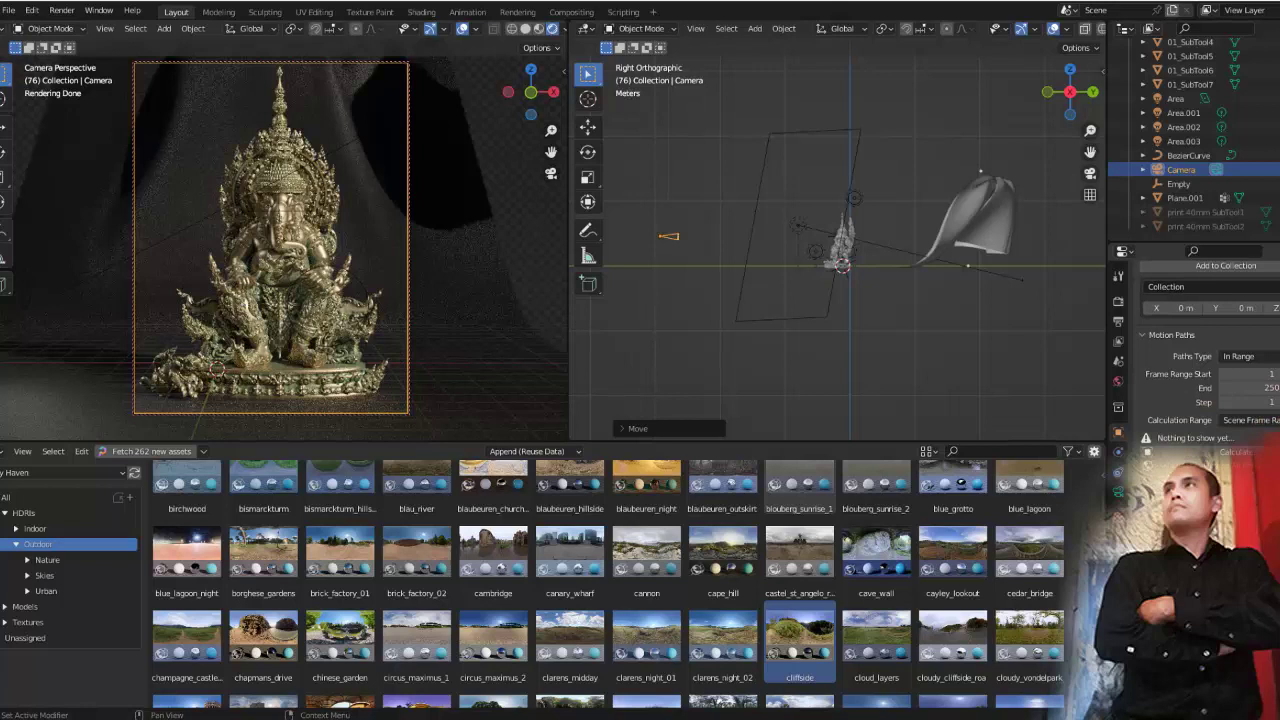
pyautogui.click(1118, 451)
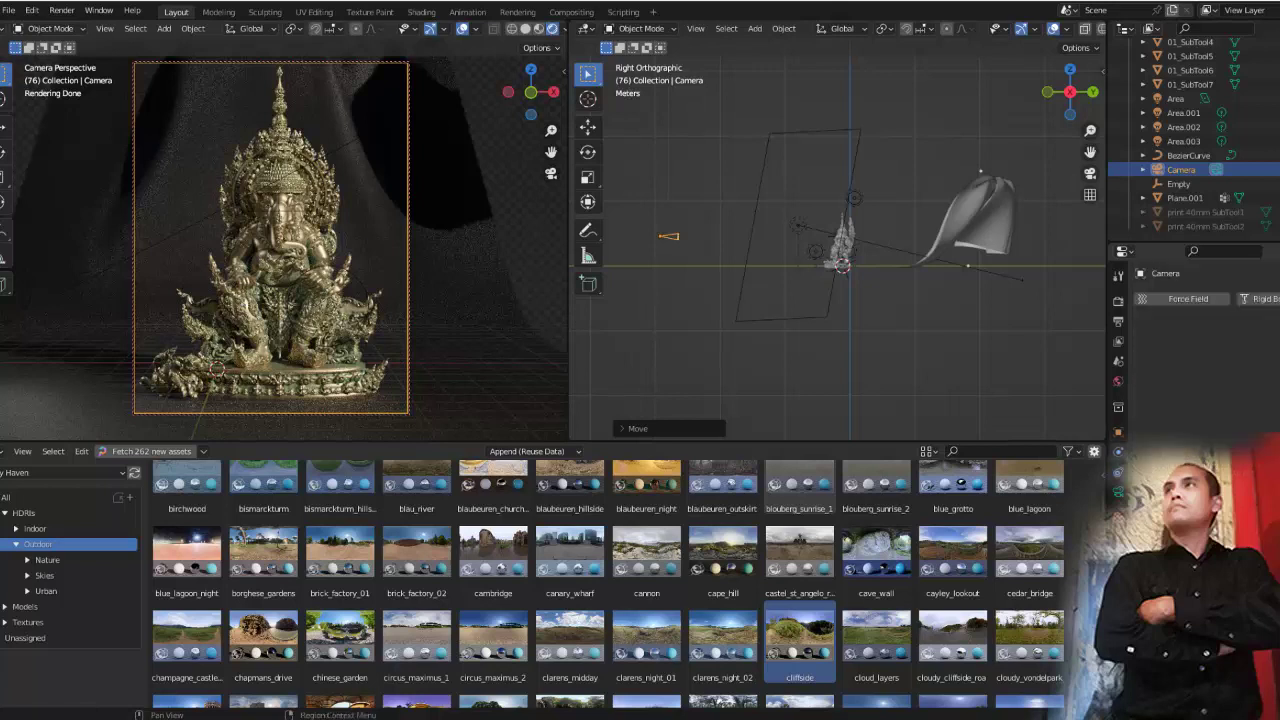
pyautogui.click(1118, 471)
pyautogui.click(1118, 491)
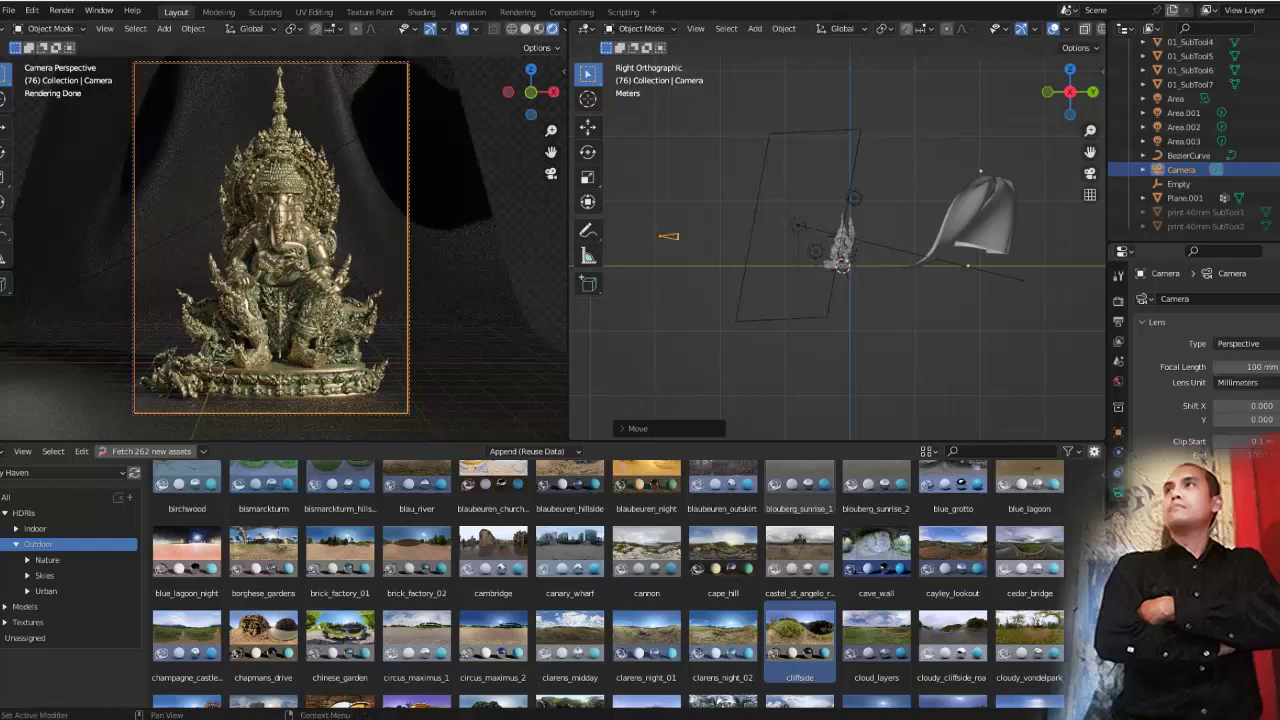
pyautogui.scroll(-1, 1195, 350)
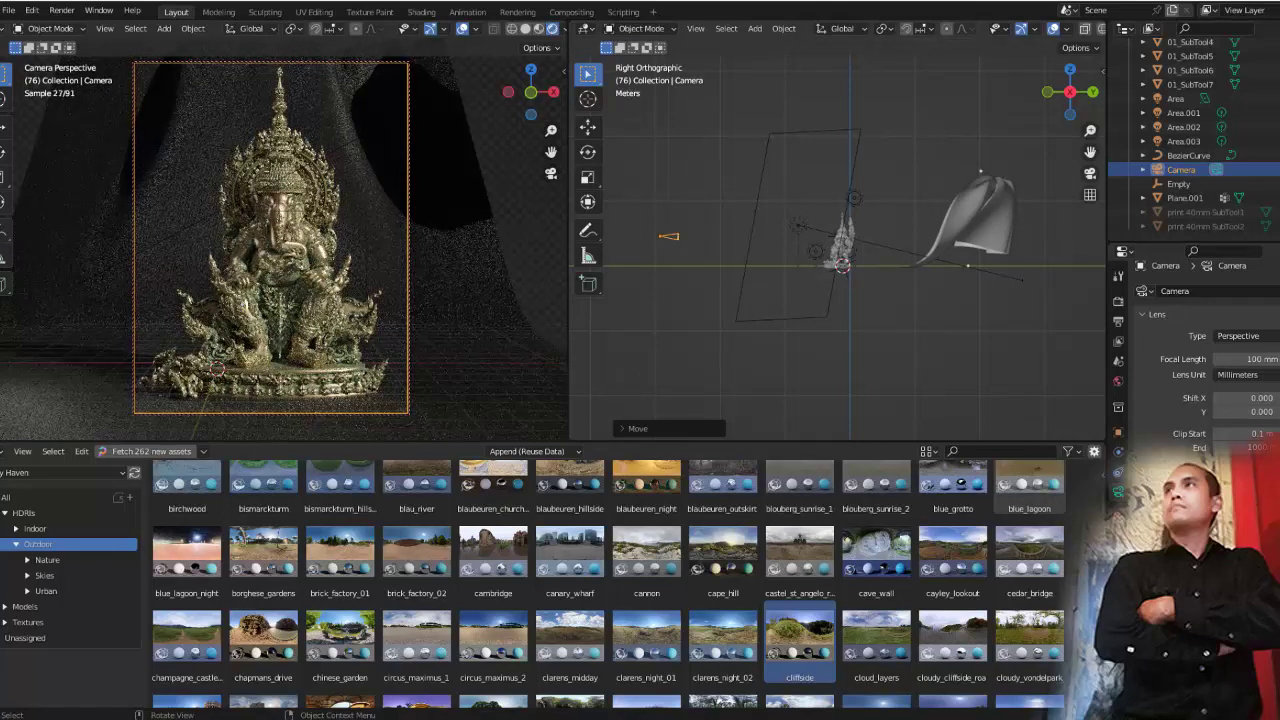
# Select the Area light and switch the right viewport to Top Orthographic view
pyautogui.moveTo(840, 250); pyautogui.dragTo(920, 210, button='middle')
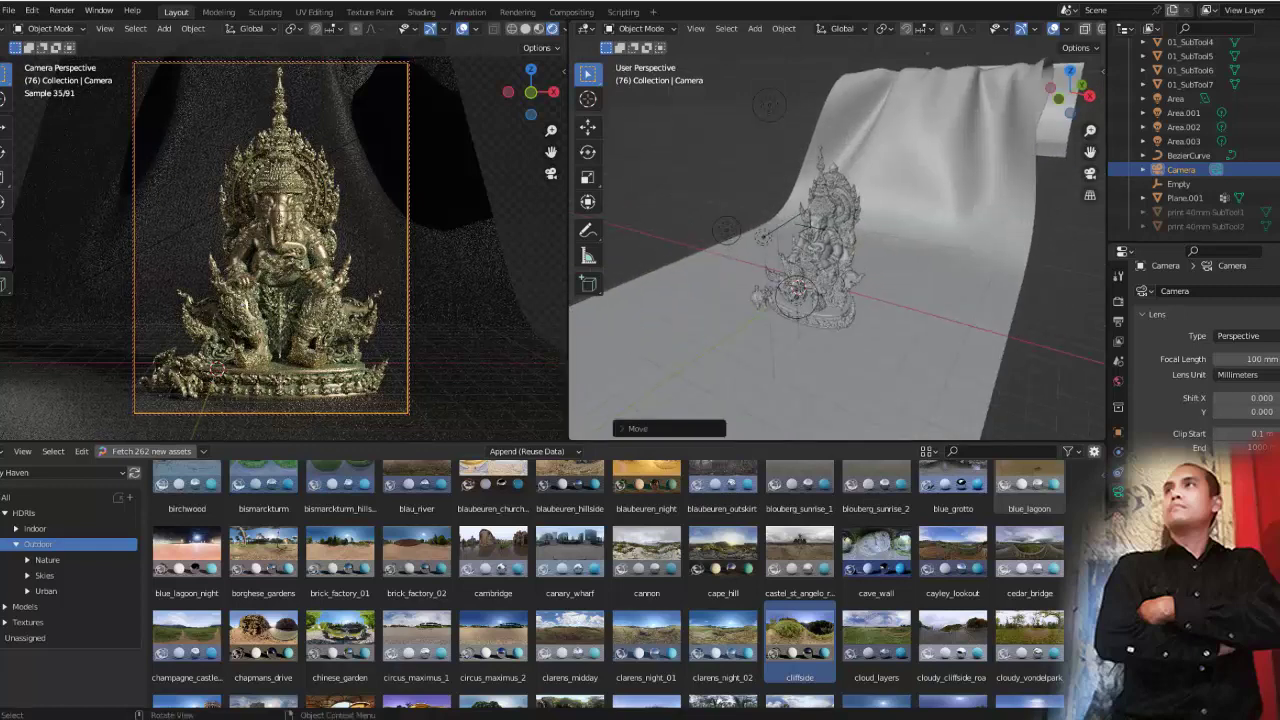
pyautogui.moveTo(840, 250); pyautogui.dragTo(780, 215, button='middle')
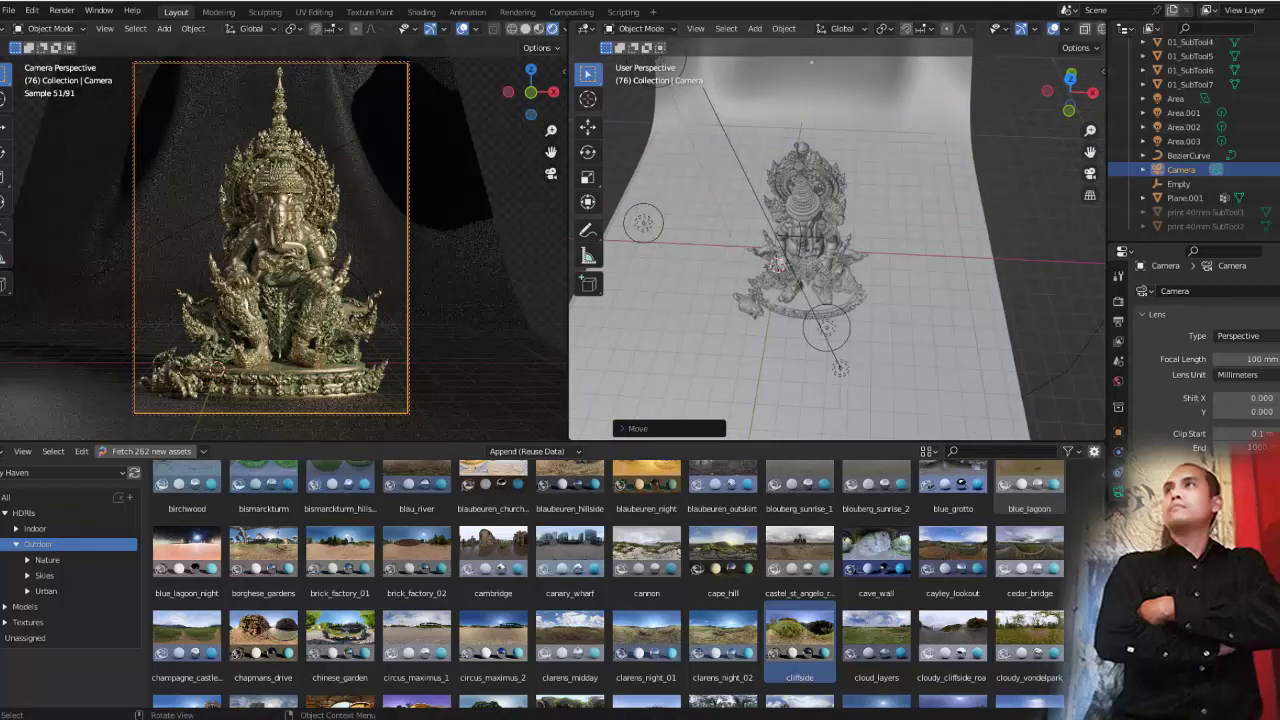
pyautogui.click(1175, 98)
pyautogui.moveTo(1068, 82); pyautogui.dragTo(1070, 95)
pyautogui.click(1070, 88)
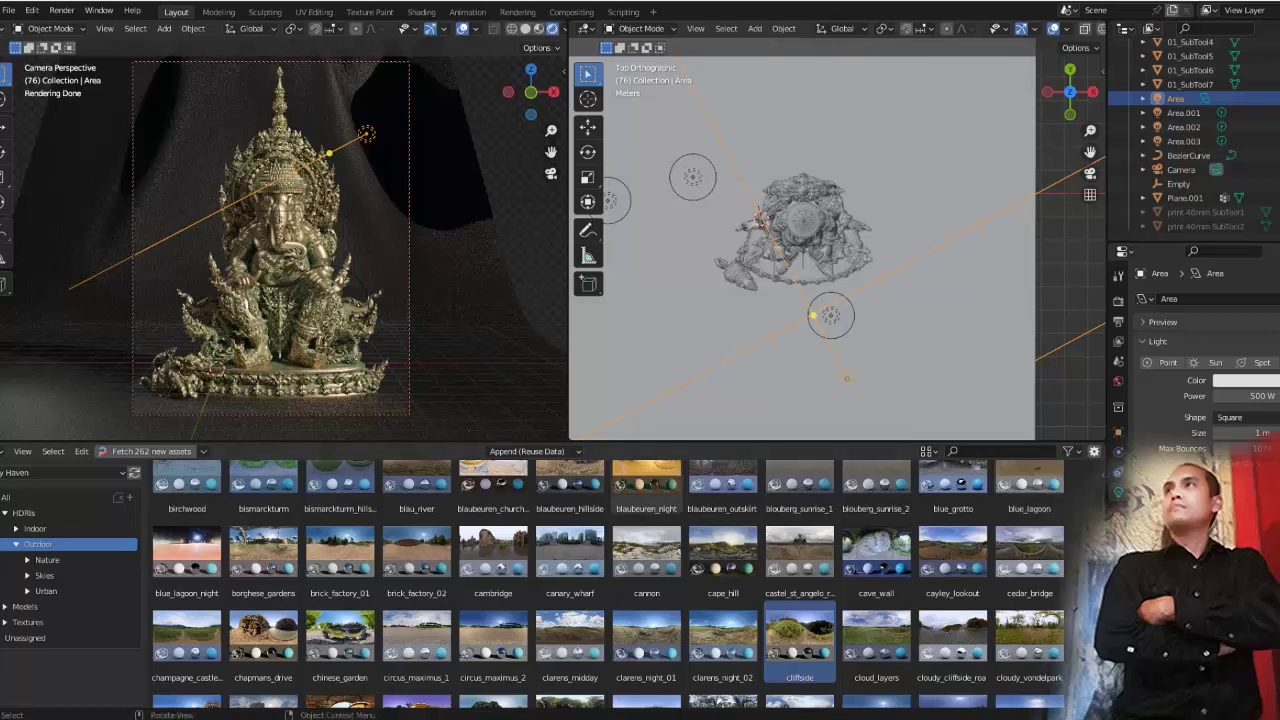
# Move the Area light lower right of the statue, then reposition the Area.003 point light
pyautogui.press('g')
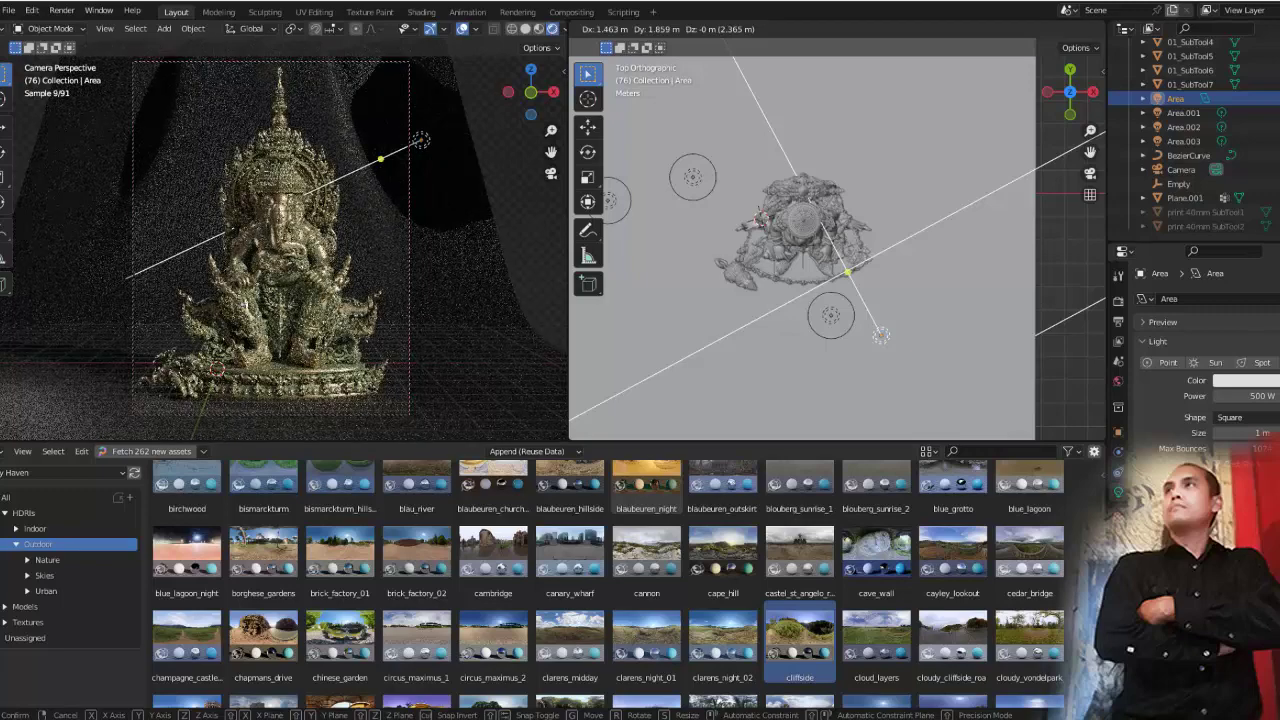
pyautogui.click(872, 355)
pyautogui.click(830, 316)
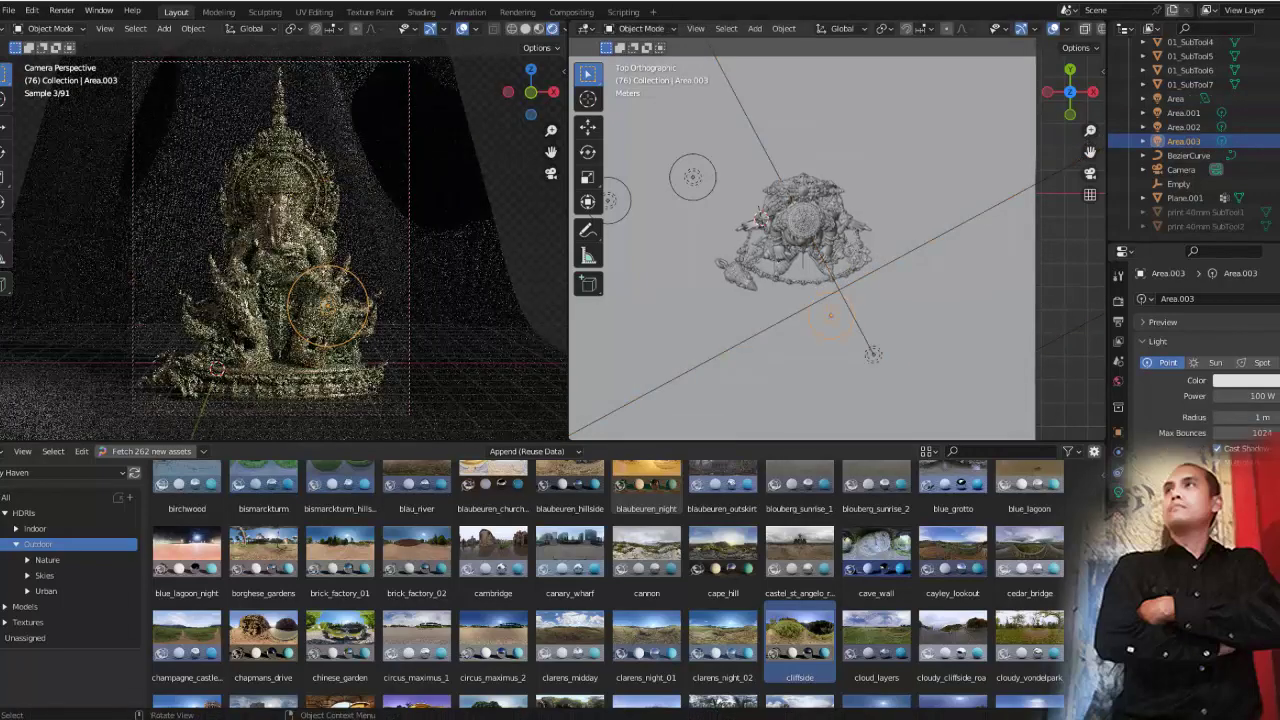
pyautogui.press('g')
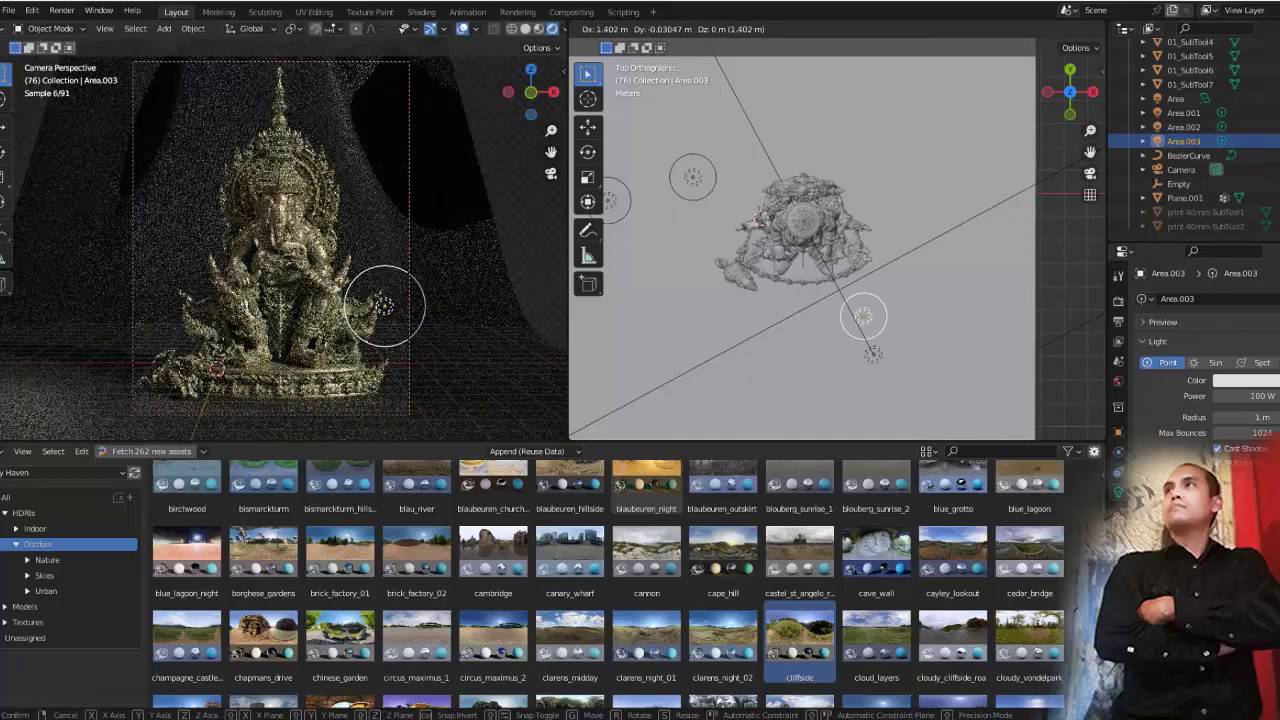
pyautogui.press('Return')
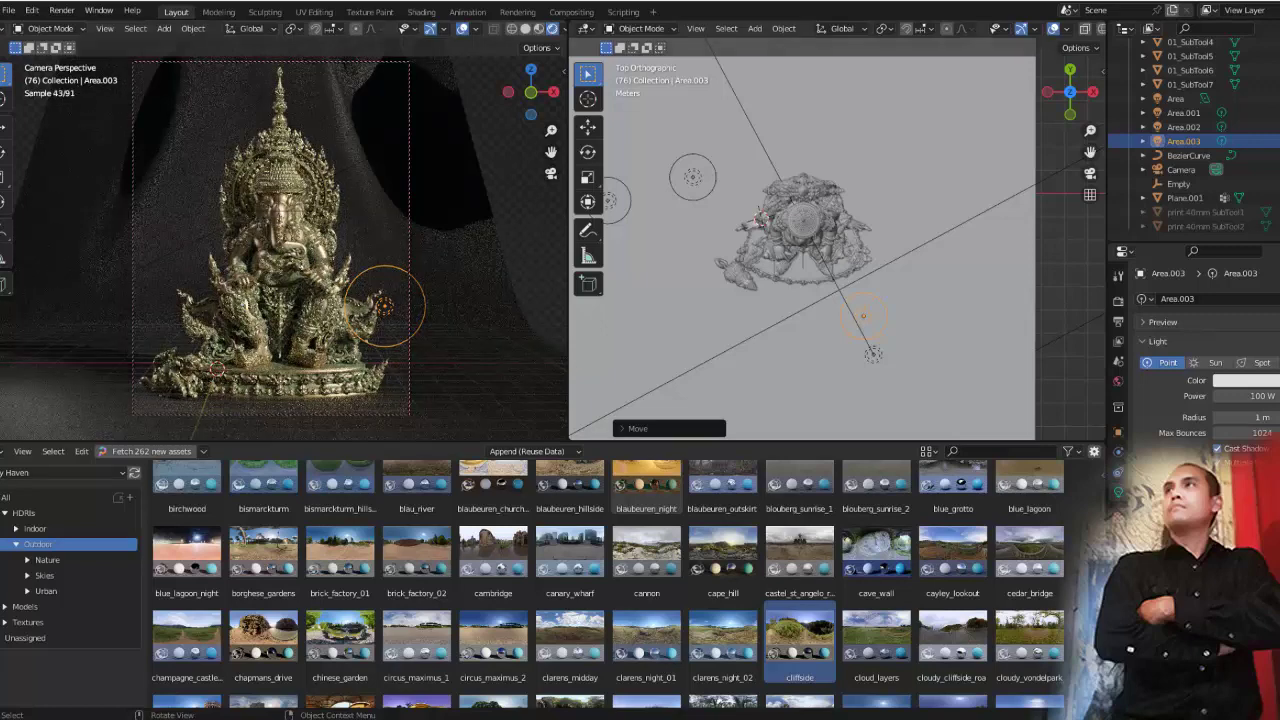
# Select Area.002 and move it with Y then Z axis constraints to a new height
pyautogui.click(1183, 127)
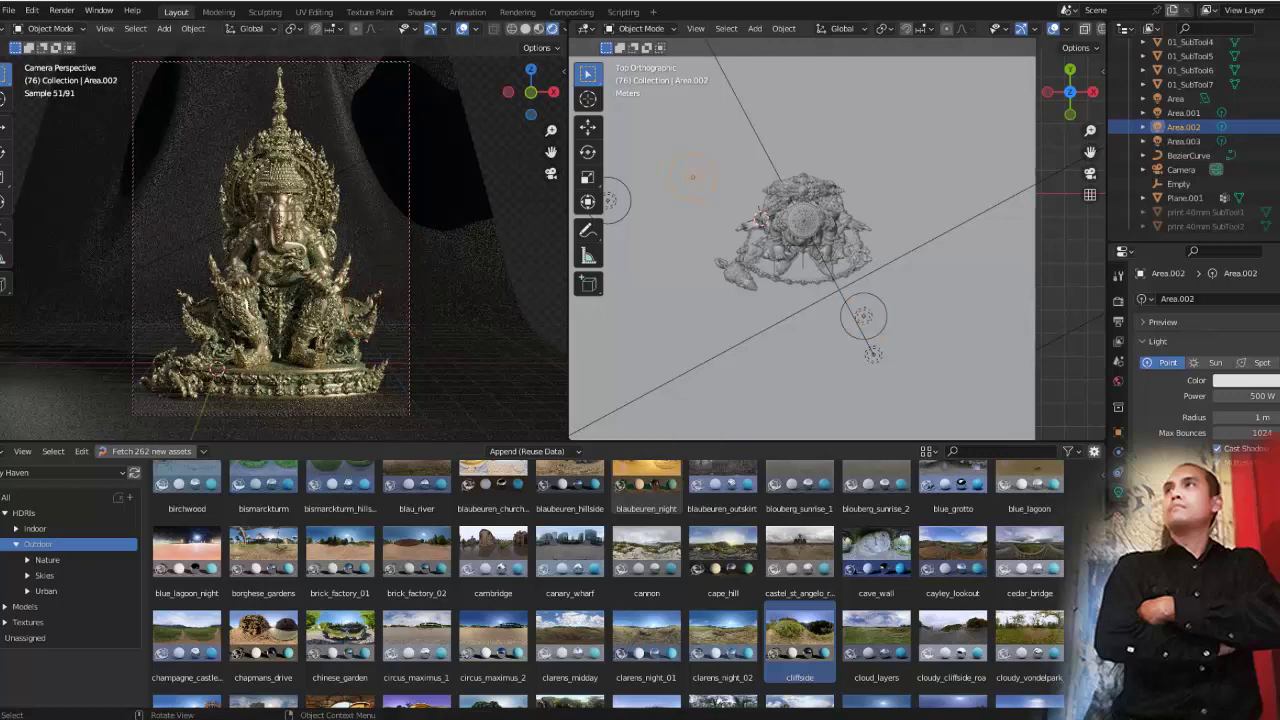
pyautogui.moveTo(800, 250)
pyautogui.mouseDown(button='middle')
pyautogui.moveTo(640, 204)
pyautogui.moveTo(640, 150)
pyautogui.moveTo(612, 132)
pyautogui.mouseUp(button='middle')
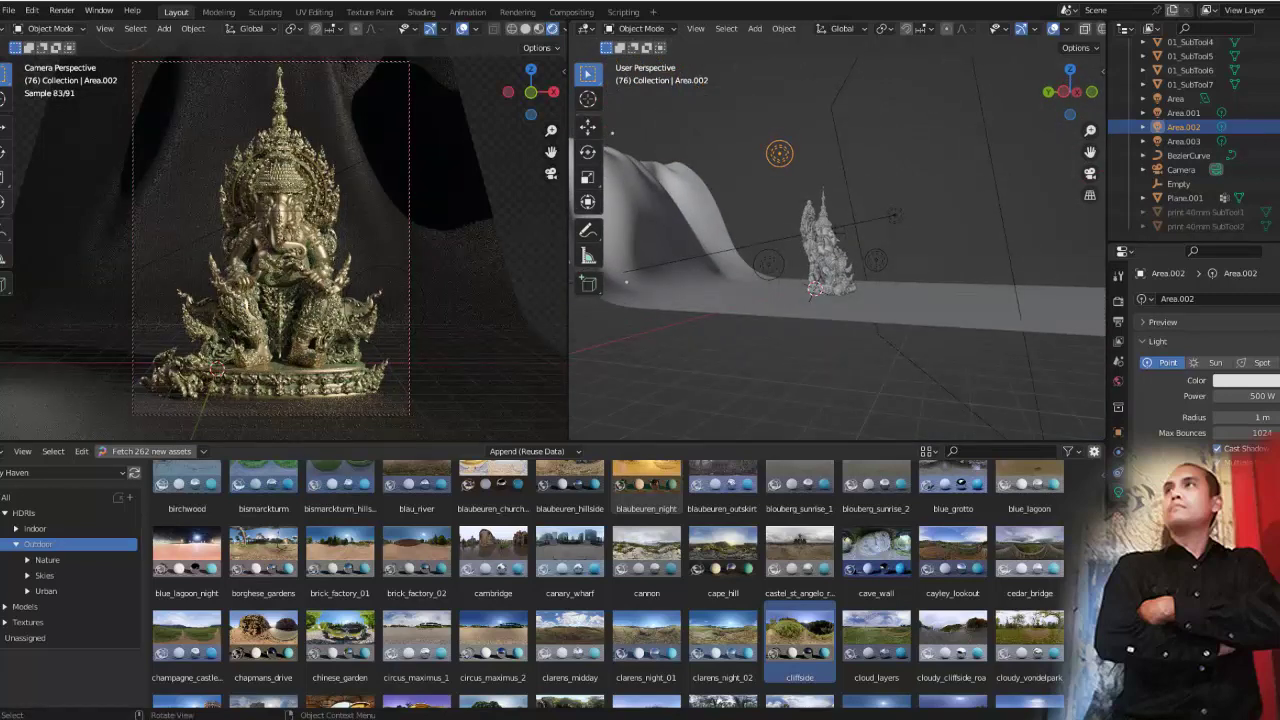
pyautogui.press('g')
pyautogui.press('y')
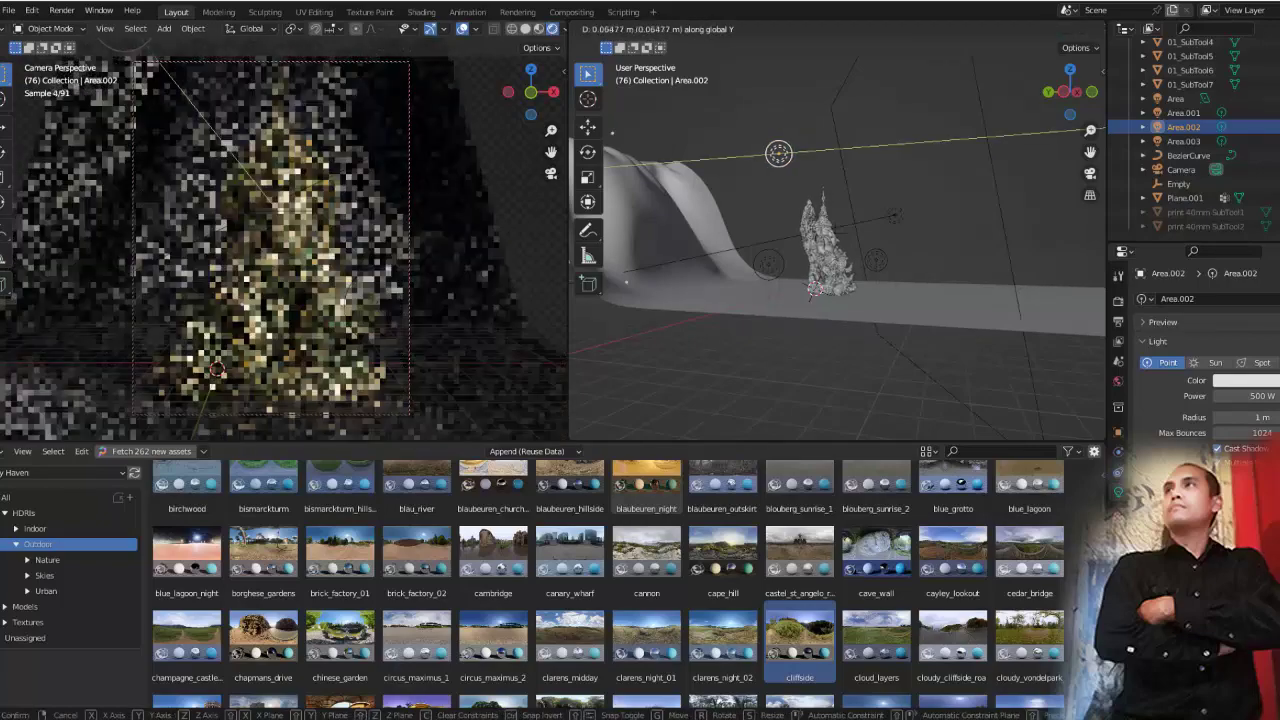
pyautogui.press('z')
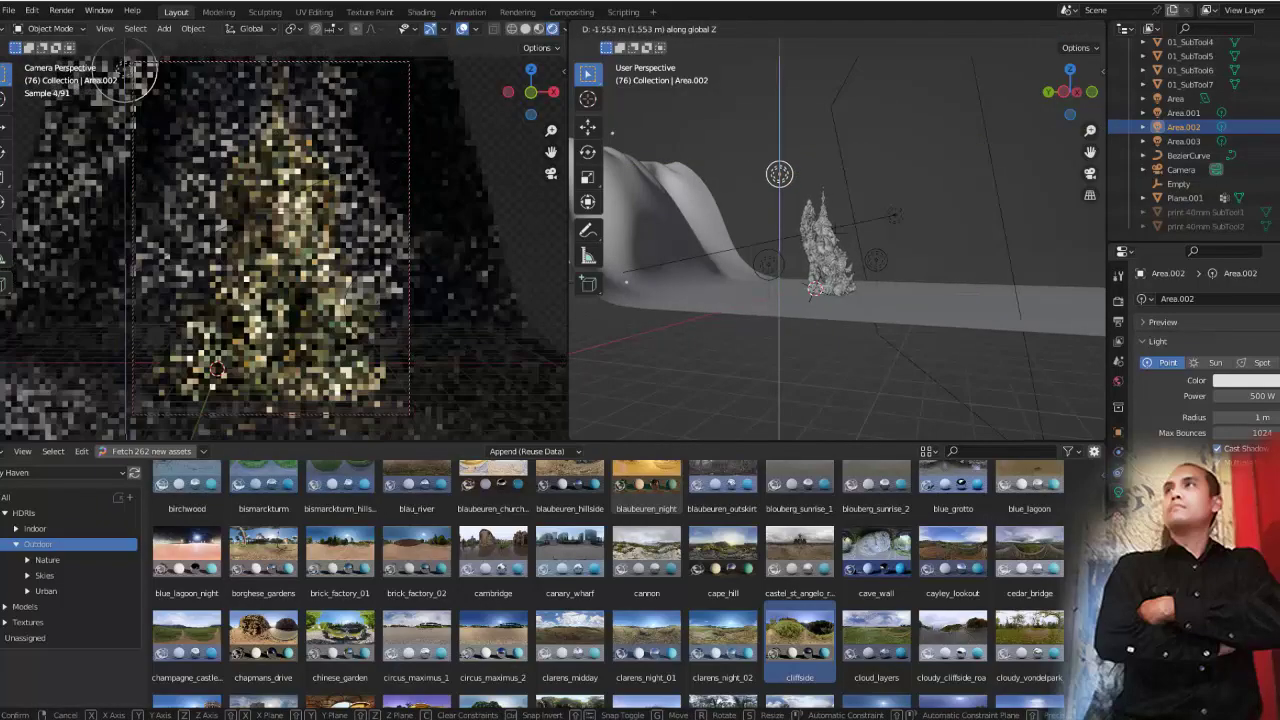
pyautogui.press('Return')
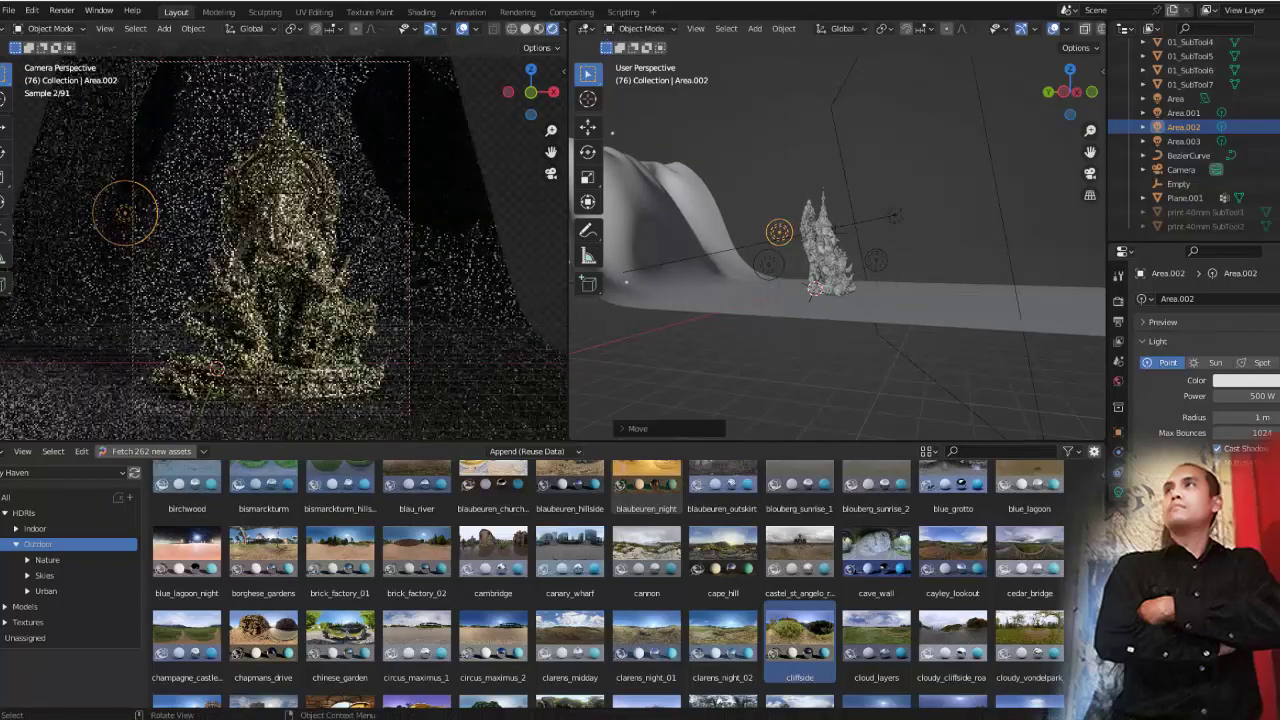
# In Top view, move Area.002 to a new spot beside the statue
pyautogui.moveTo(840, 300)
pyautogui.mouseDown(button='middle')
pyautogui.moveTo(870, 260)
pyautogui.moveTo(860, 300)
pyautogui.mouseUp(button='middle')
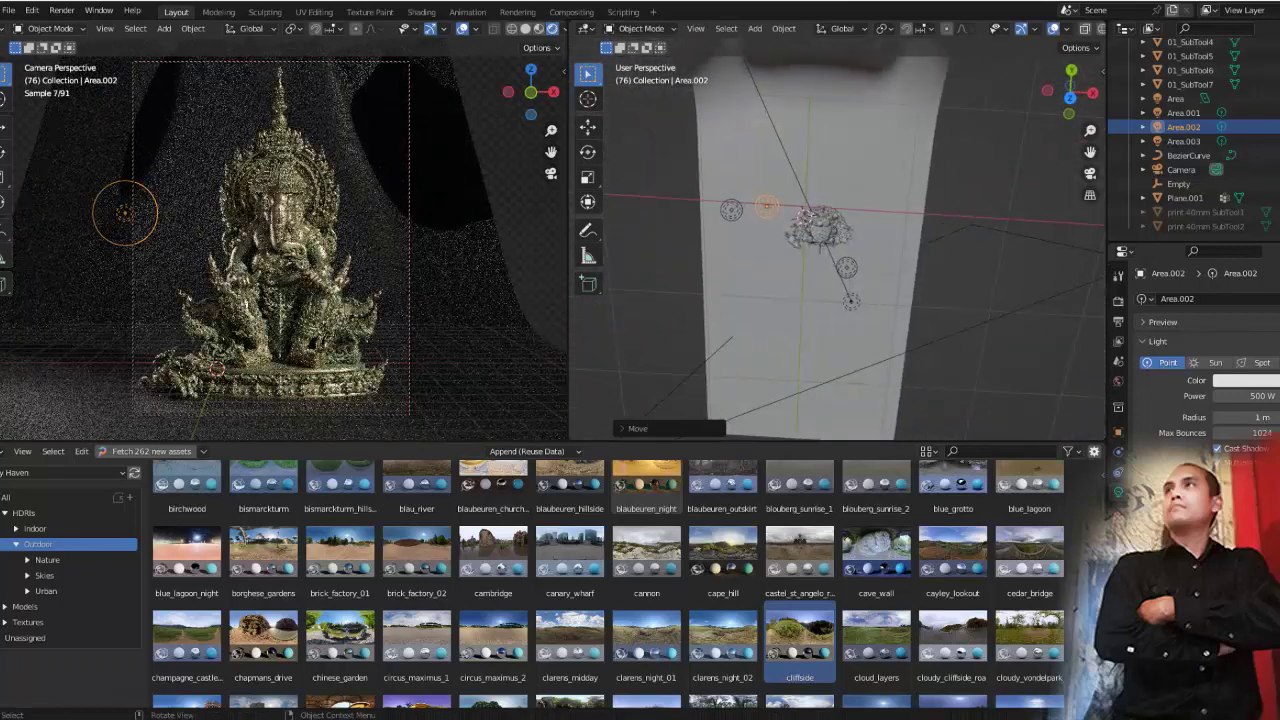
pyautogui.scroll(2, 837, 240)
pyautogui.scroll(2, 837, 240)
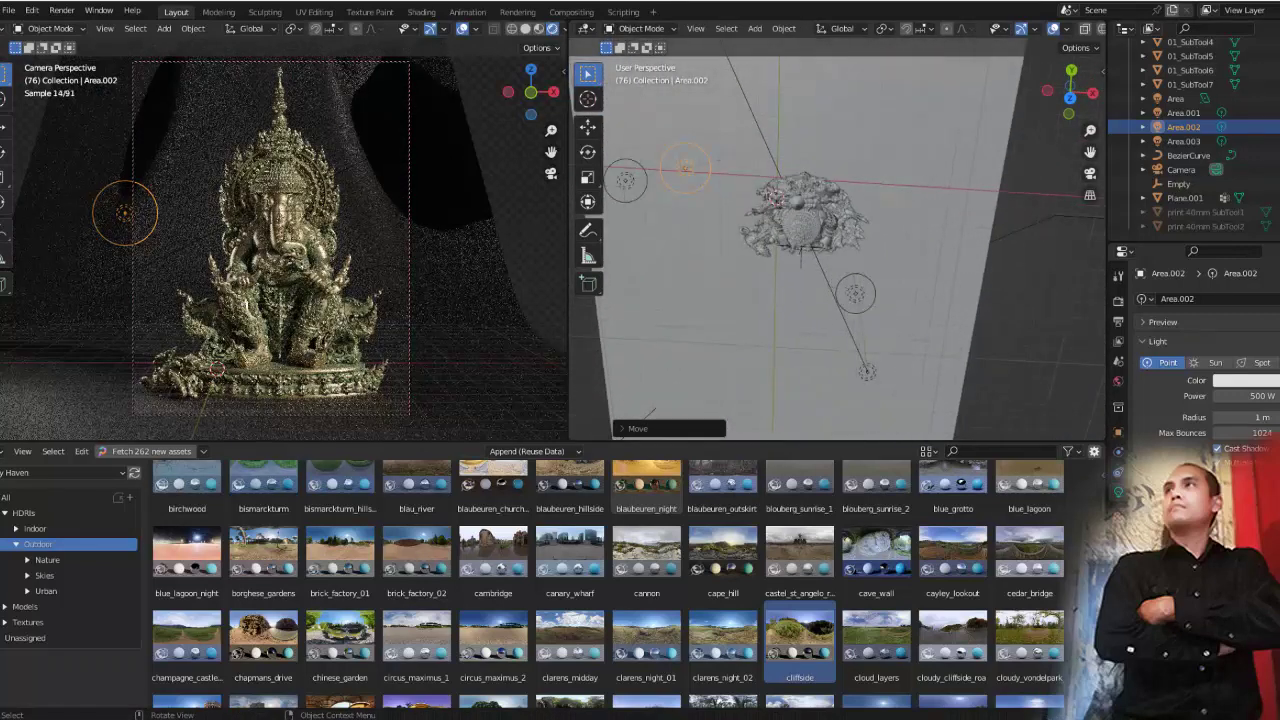
pyautogui.click(1069, 98)
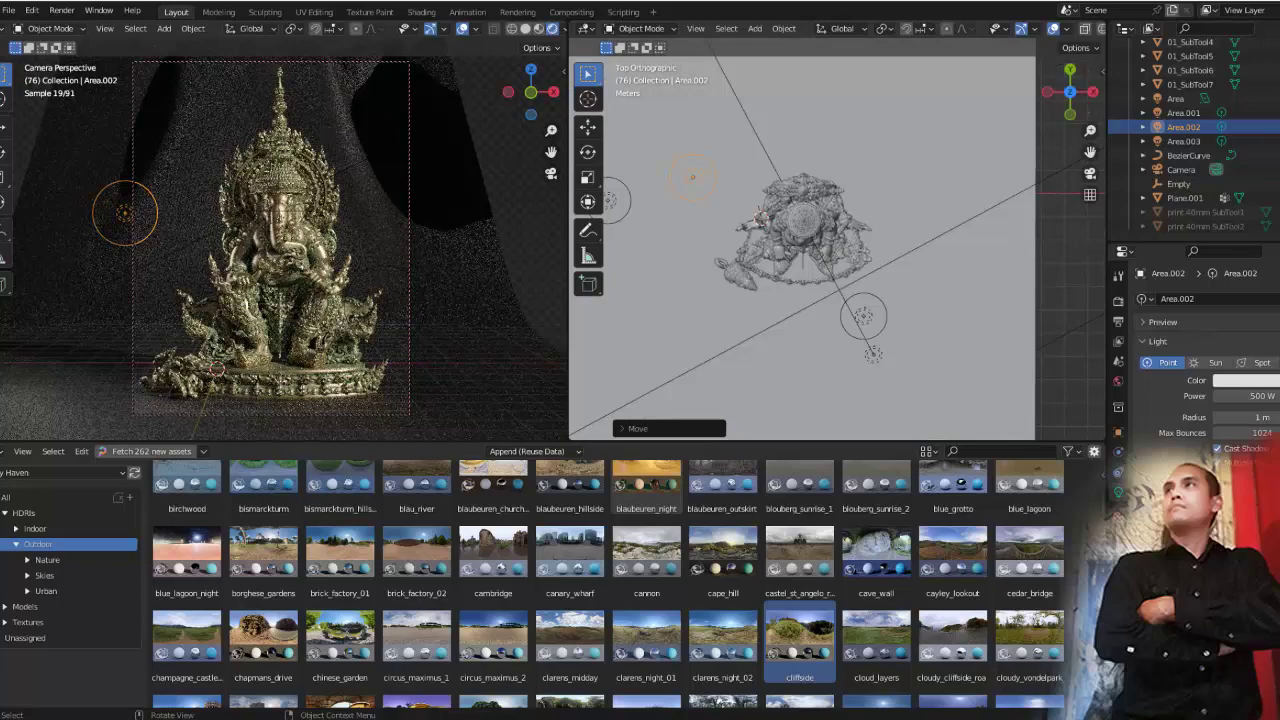
pyautogui.press('g')
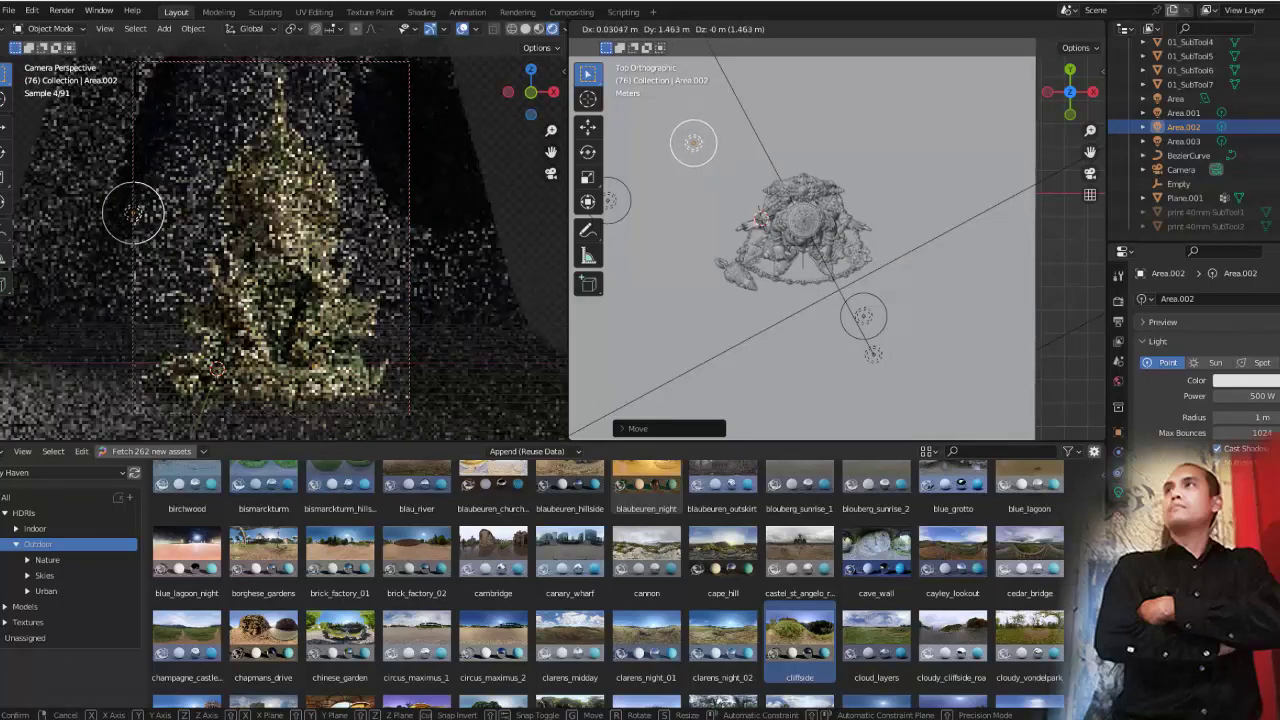
pyautogui.press('Return')
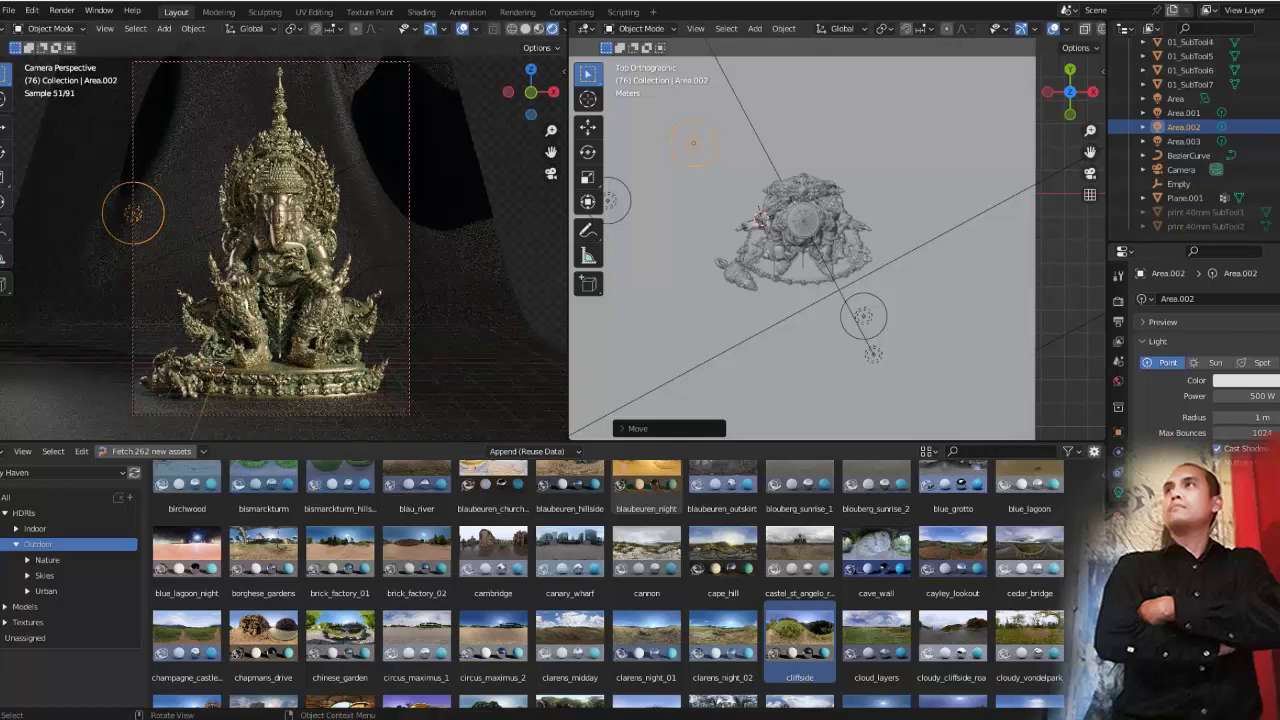
# Bring up the Output properties showing the format and resolution settings
pyautogui.click(1118, 431)
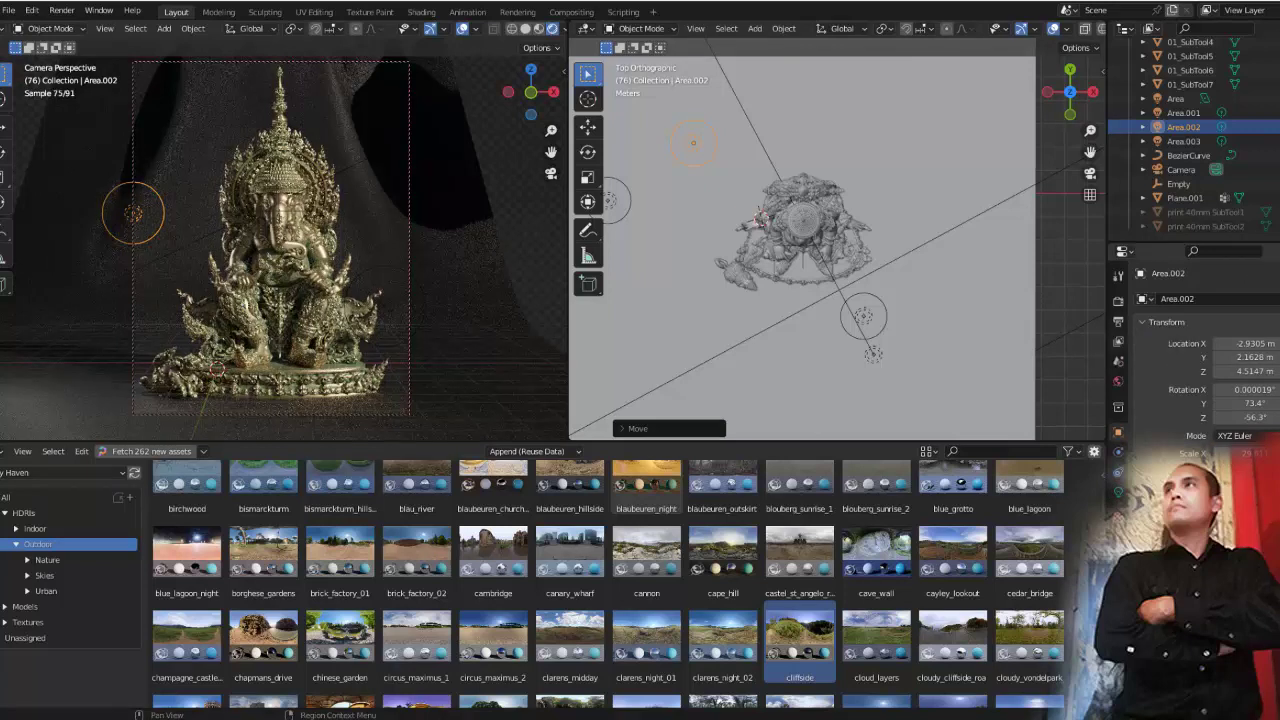
pyautogui.click(1118, 340)
pyautogui.click(1118, 321)
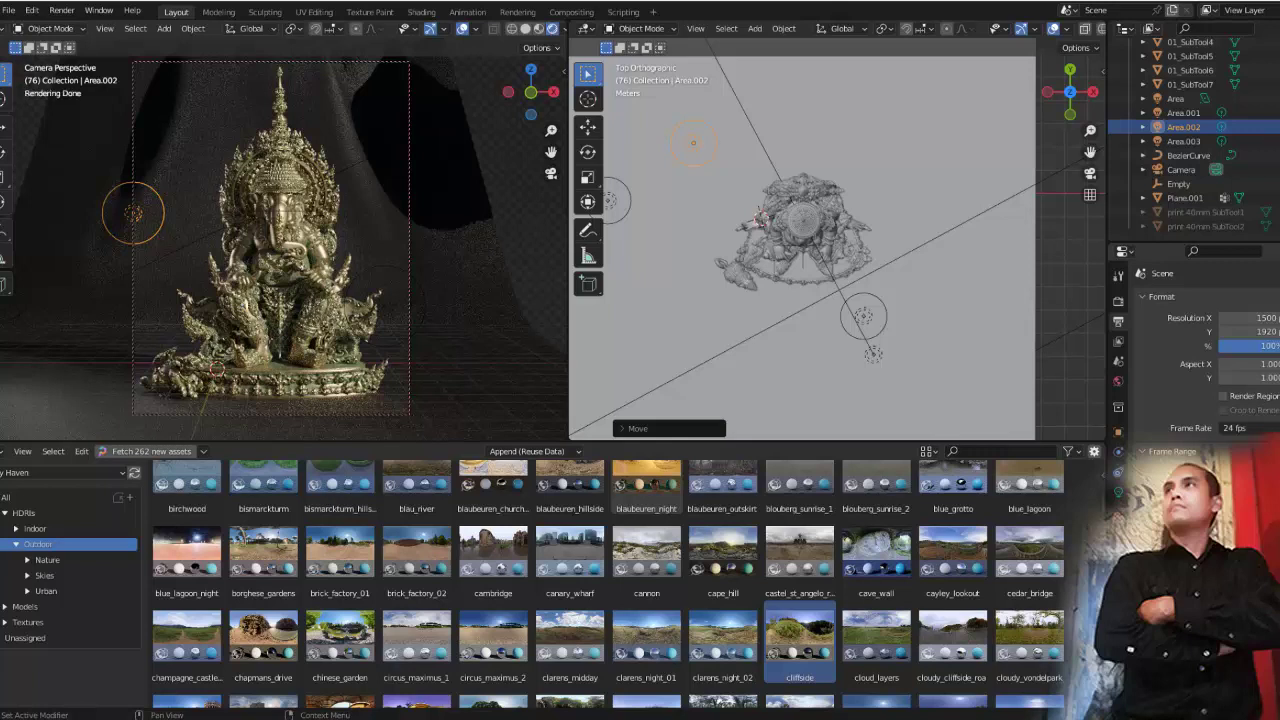
pyautogui.scroll(-2, 1195, 340)
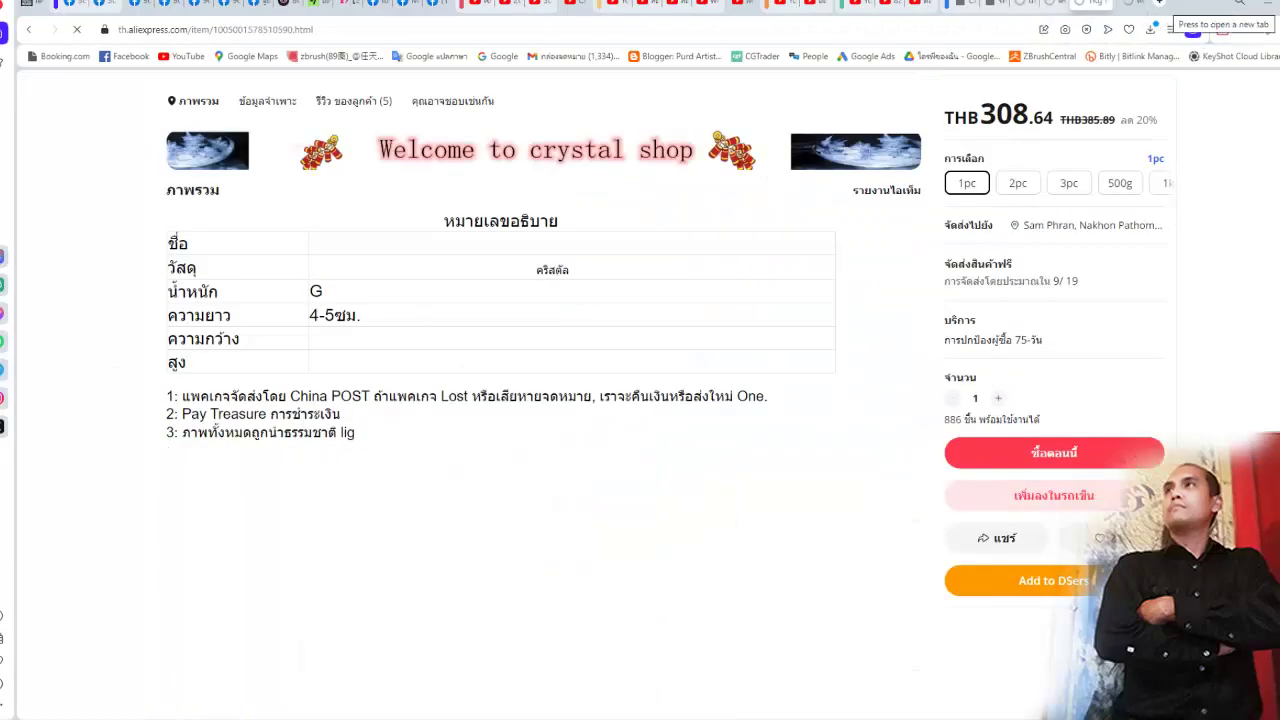
pyautogui.scroll(-3, 450, 580)
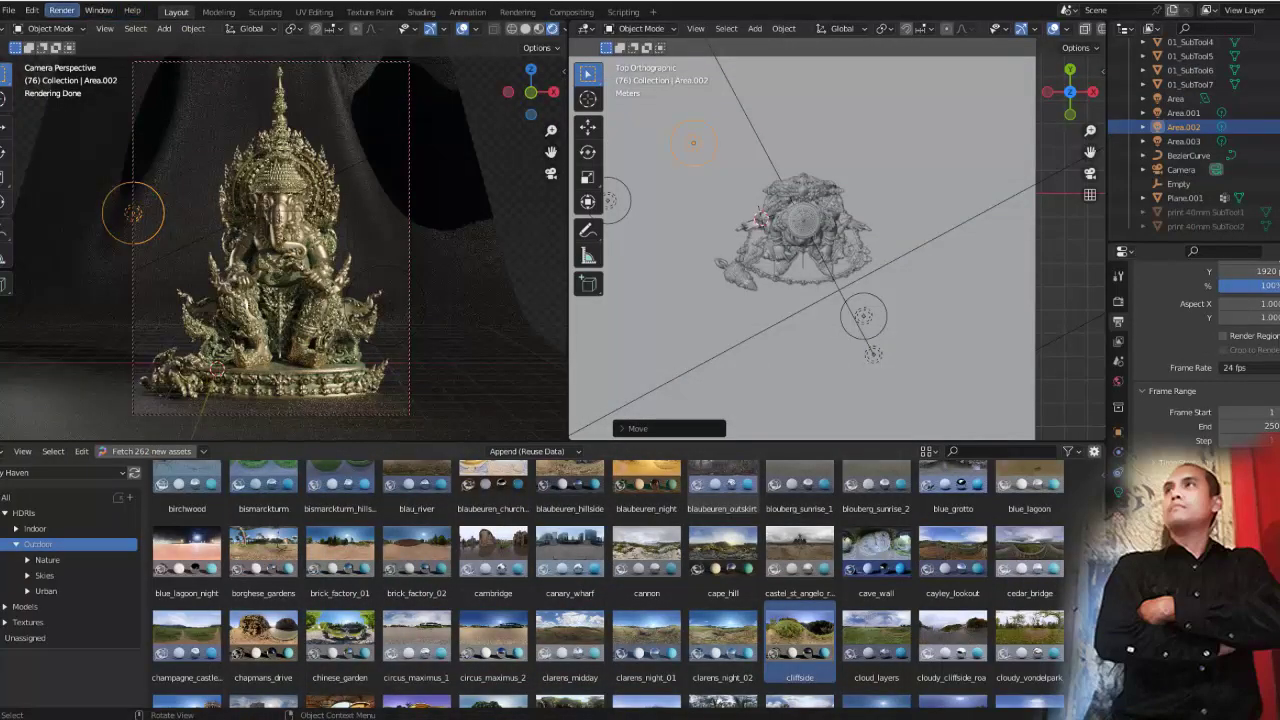
# Dismiss the Help menu and set the right viewport to Right Orthographic view
pyautogui.click(61, 10)
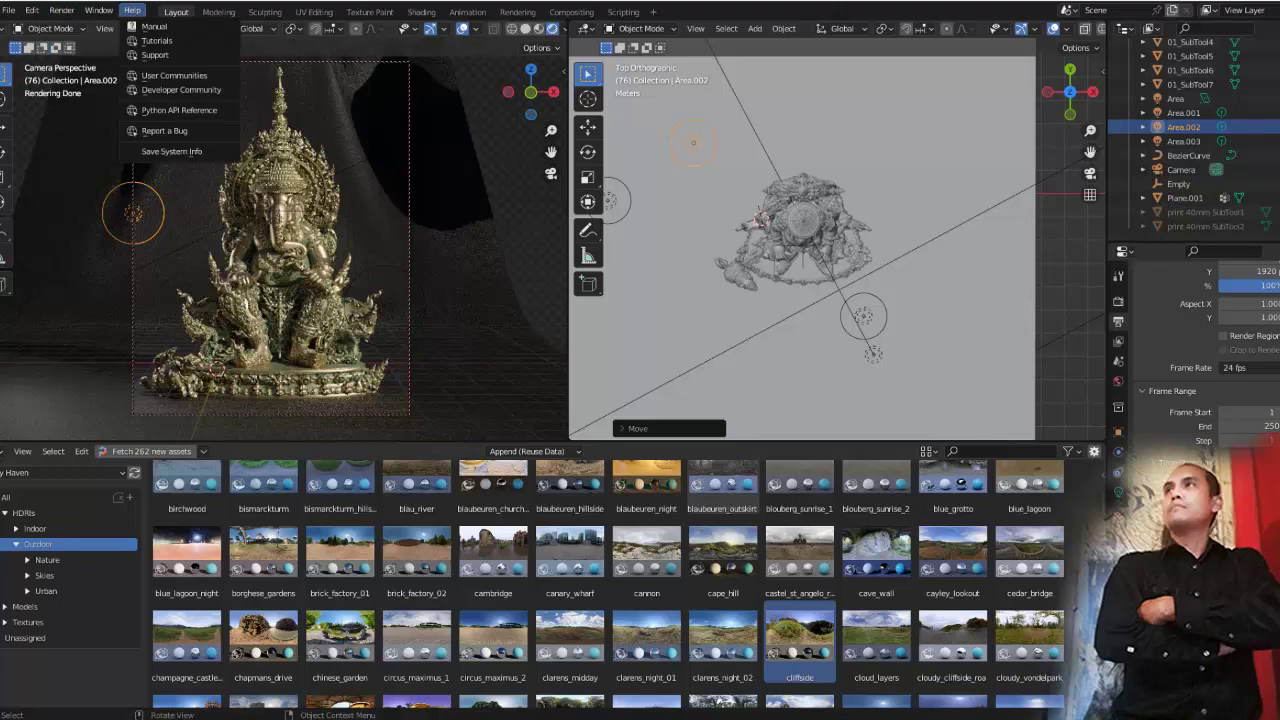
pyautogui.press('Escape')
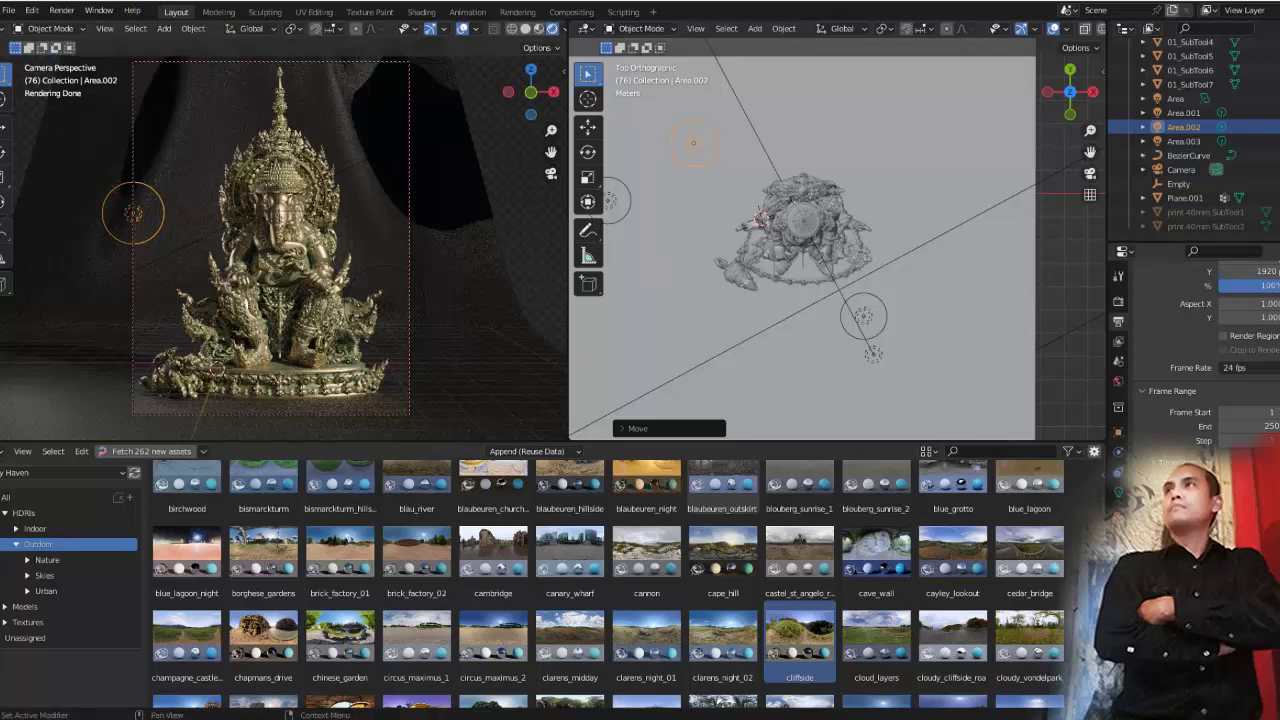
pyautogui.scroll(3, 1195, 340)
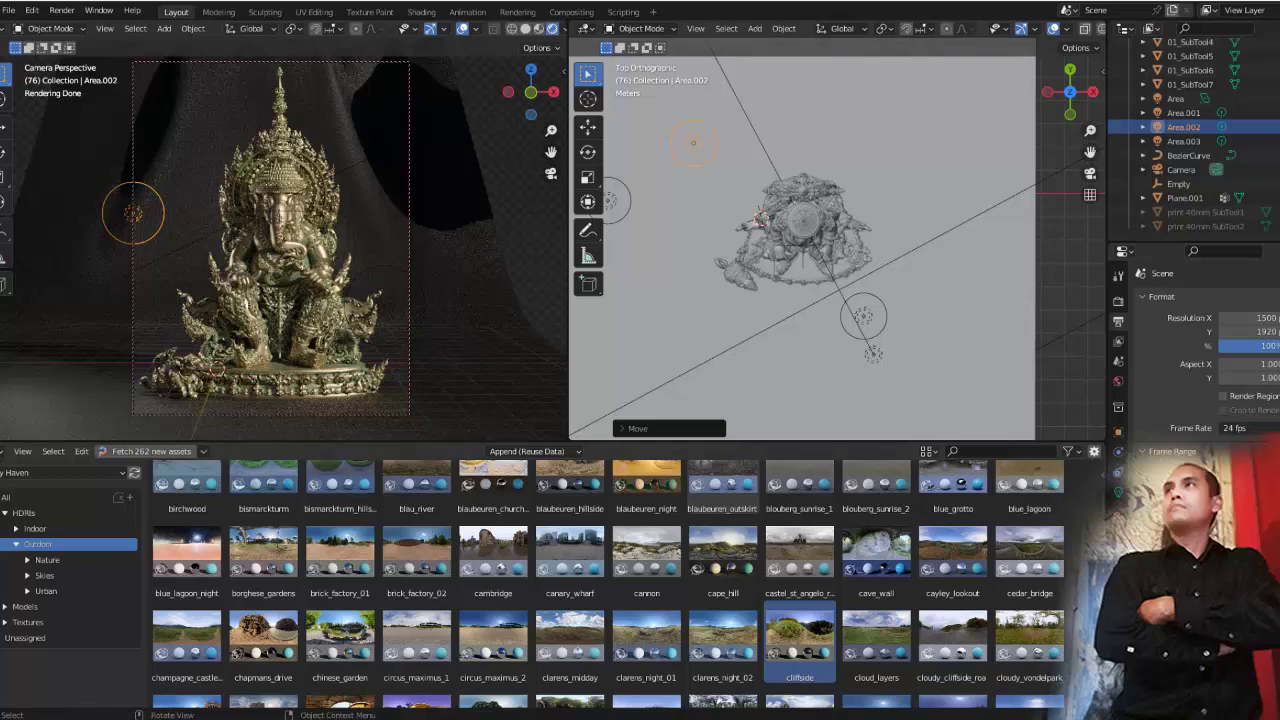
pyautogui.moveTo(800, 250); pyautogui.dragTo(840, 200, button='middle')
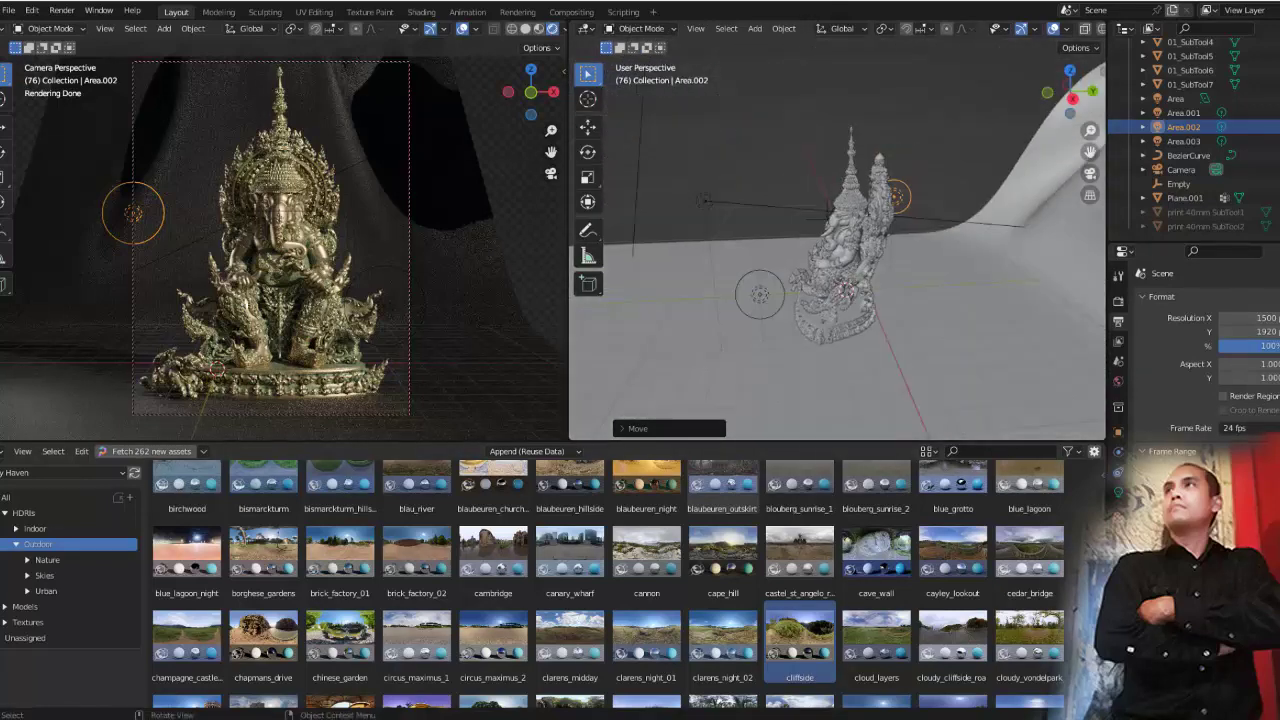
pyautogui.click(1072, 97)
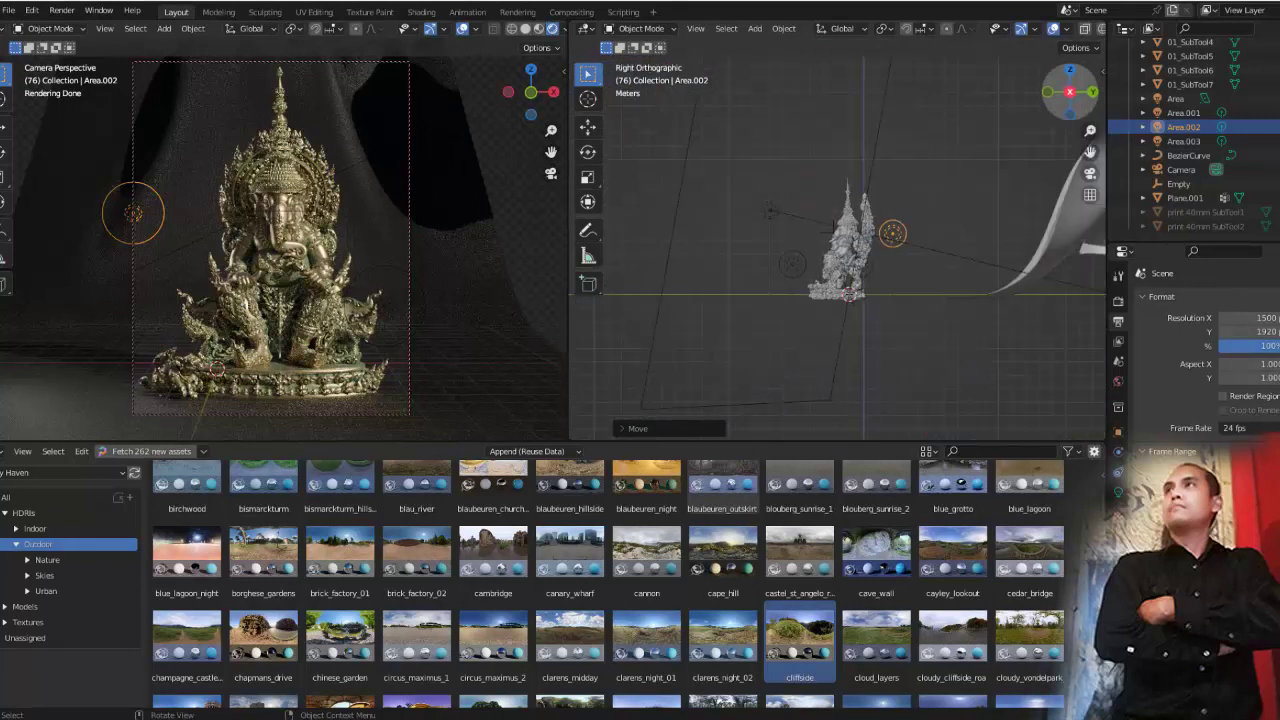
# Select the camera and frame it with the statue in the middle of the view
pyautogui.scroll(-3, 840, 250)
pyautogui.scroll(2, 840, 250)
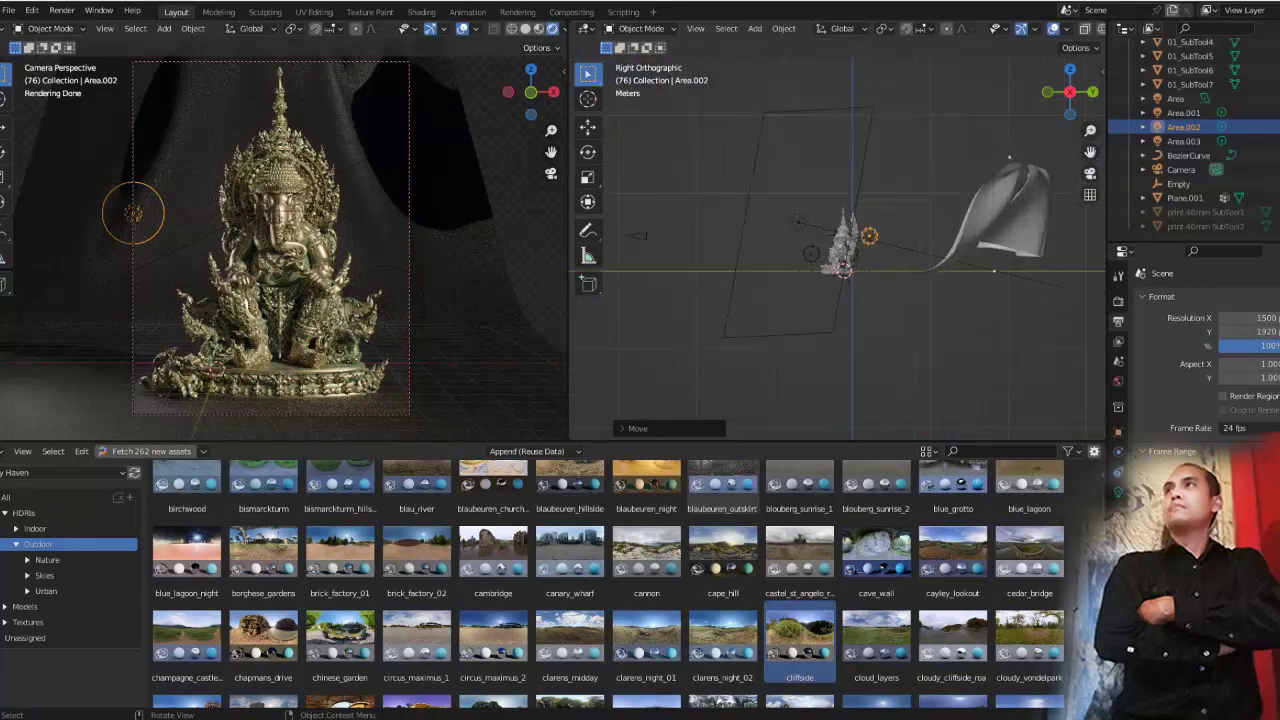
pyautogui.click(637, 236)
pyautogui.scroll(2, 845, 250)
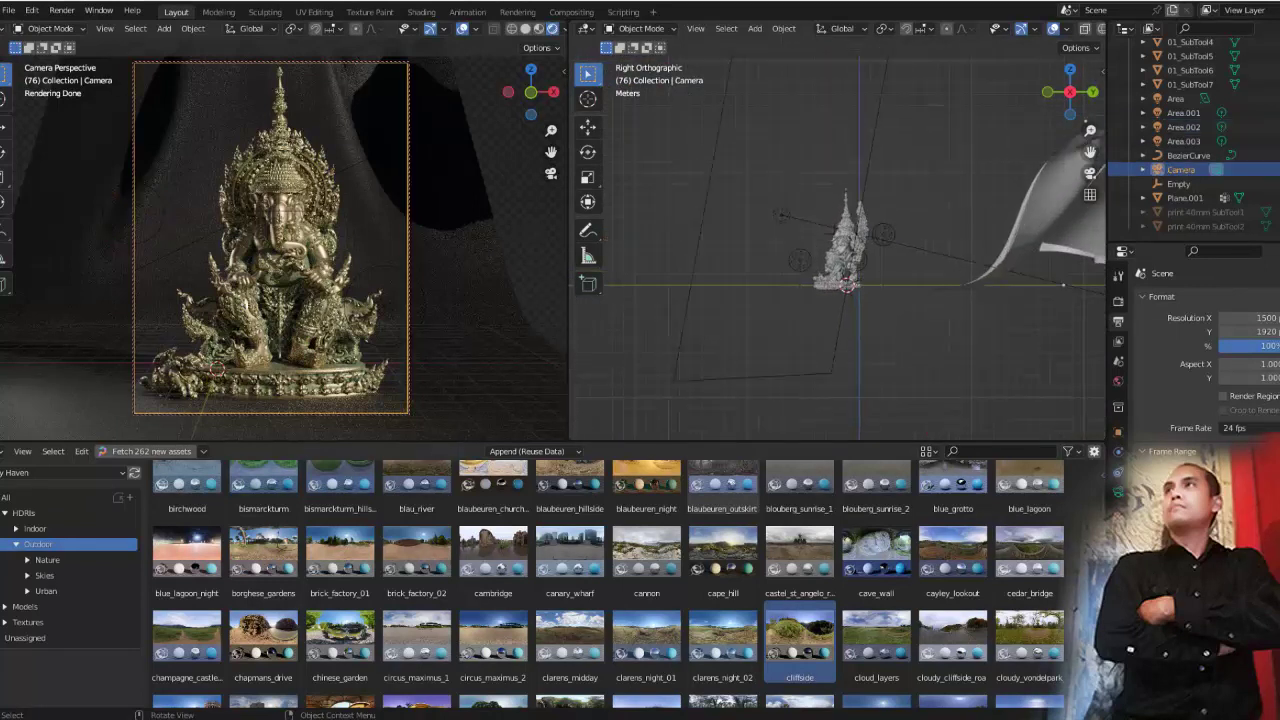
pyautogui.scroll(-2, 845, 250)
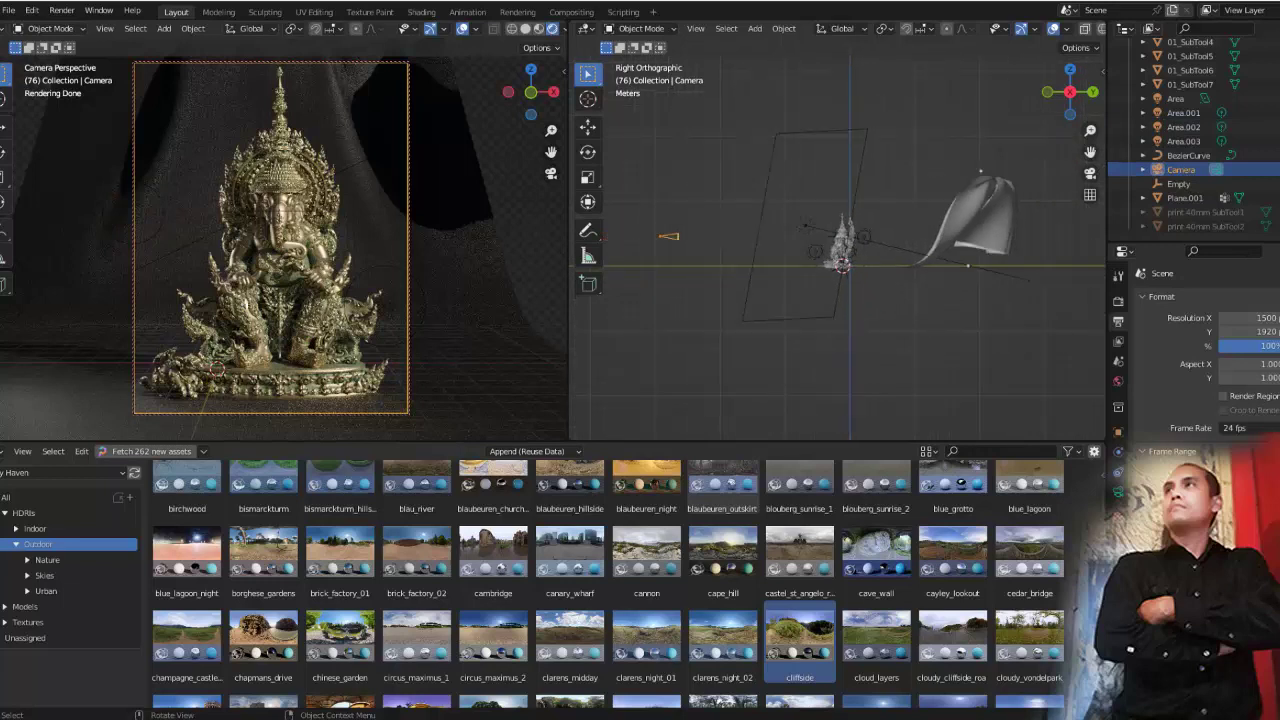
pyautogui.keyDown('shift'); pyautogui.moveTo(845, 250); pyautogui.dragTo(909, 266, button='middle'); pyautogui.keyUp('shift')
pyautogui.scroll(2, 909, 266)
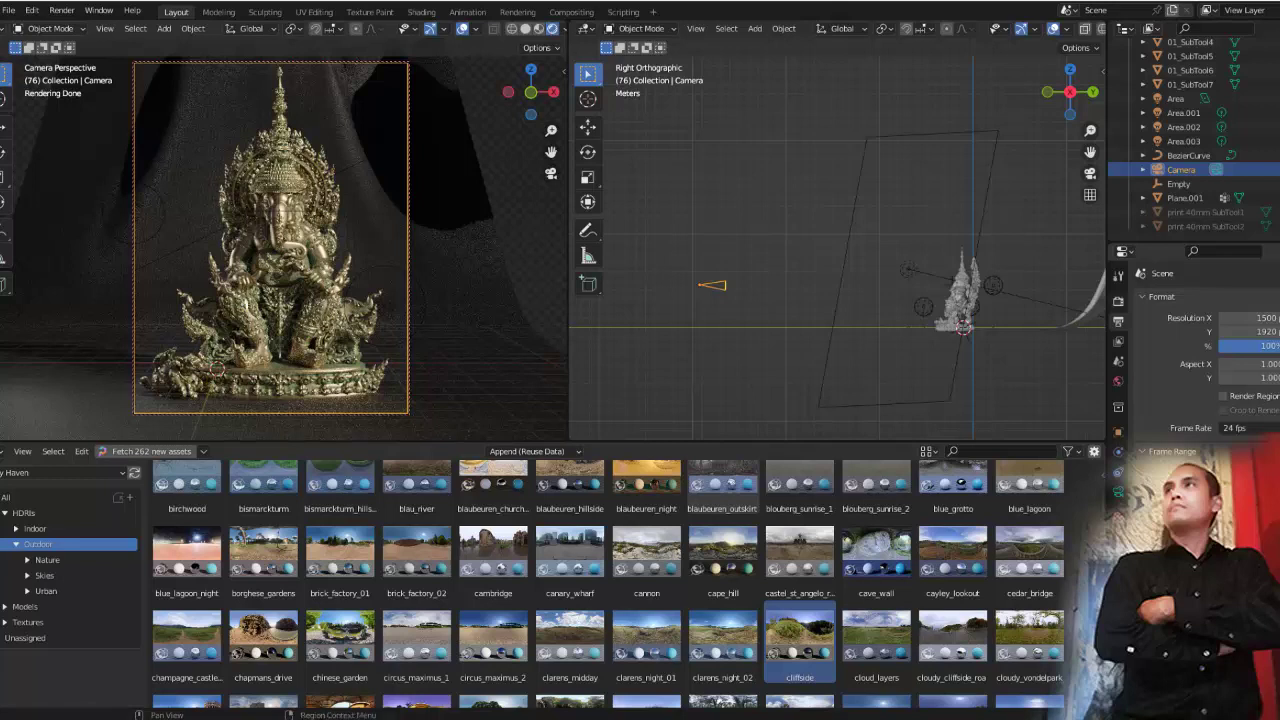
# Show the camera's Object transform values (Y -29.238 m, Z 4.5795 m) and edit Rotation Z
pyautogui.click(1118, 300)
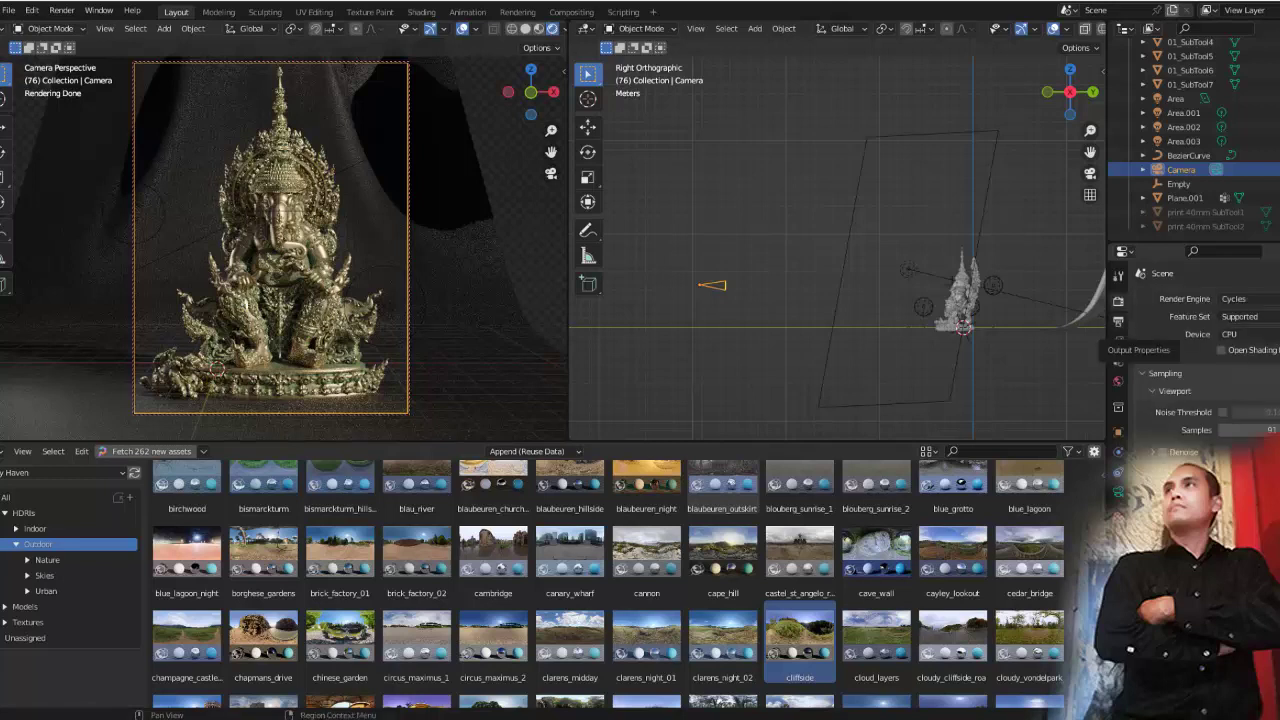
pyautogui.click(1118, 340)
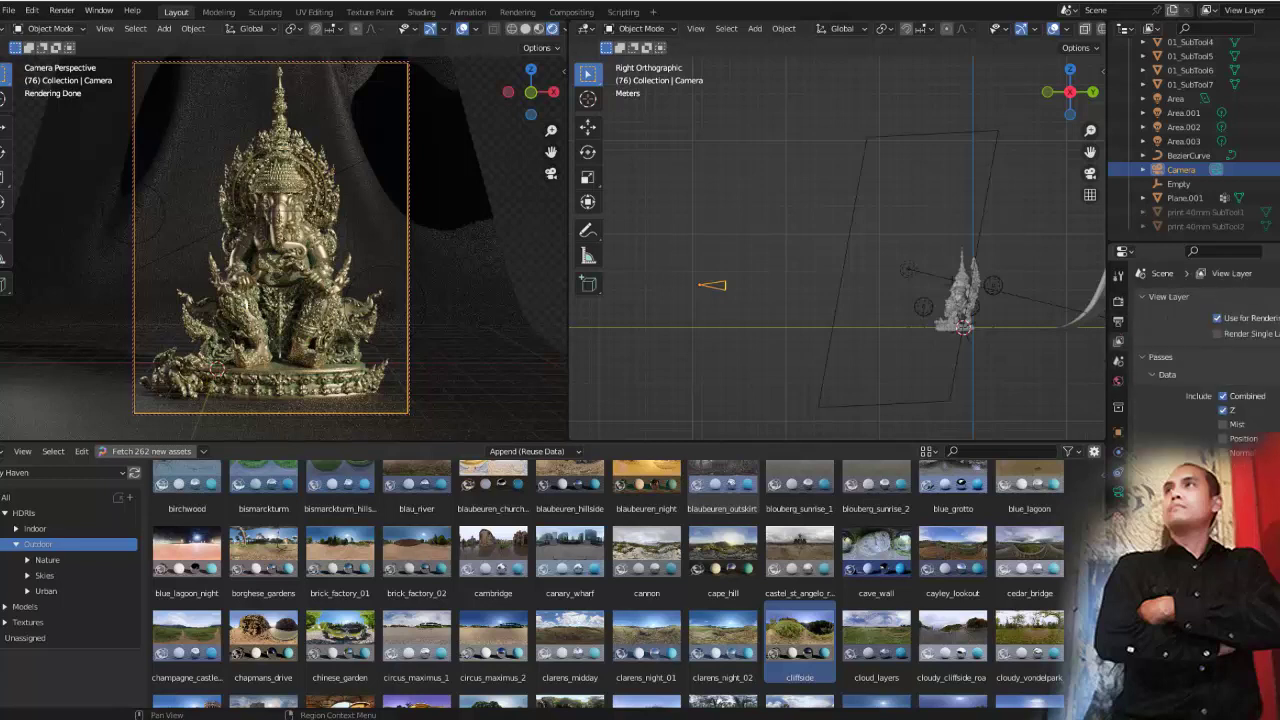
pyautogui.click(1118, 361)
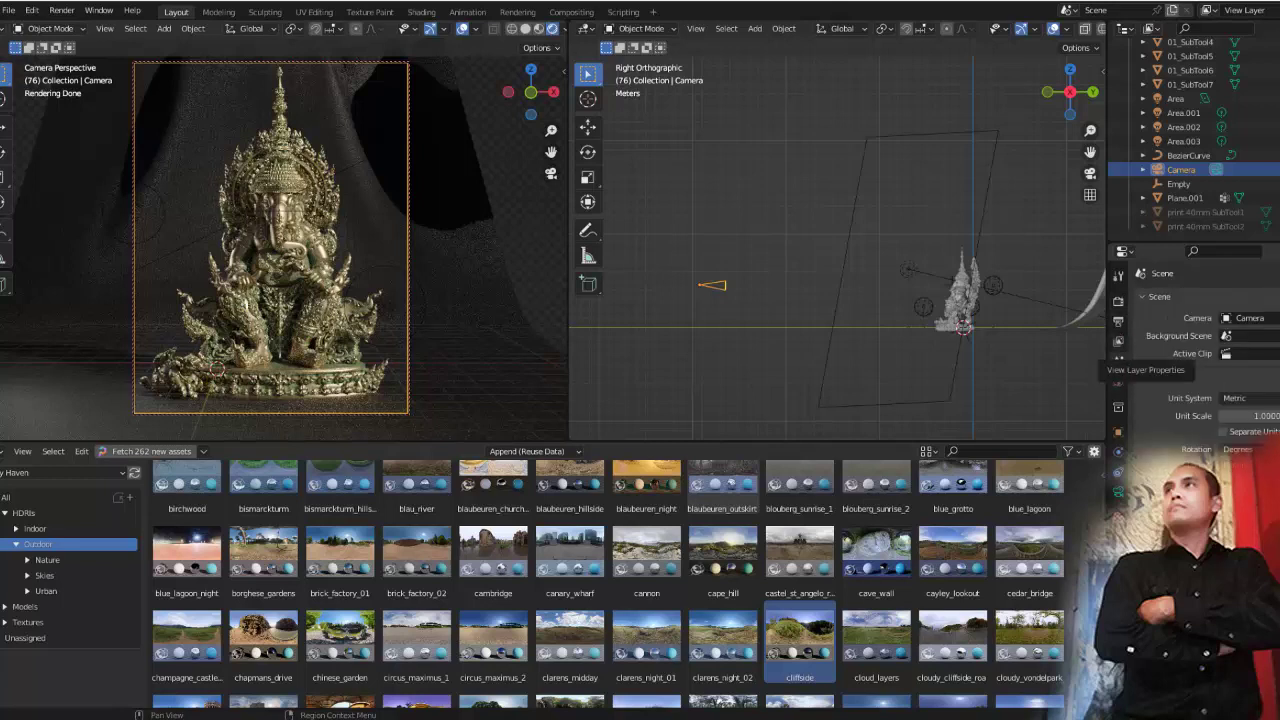
pyautogui.click(1118, 274)
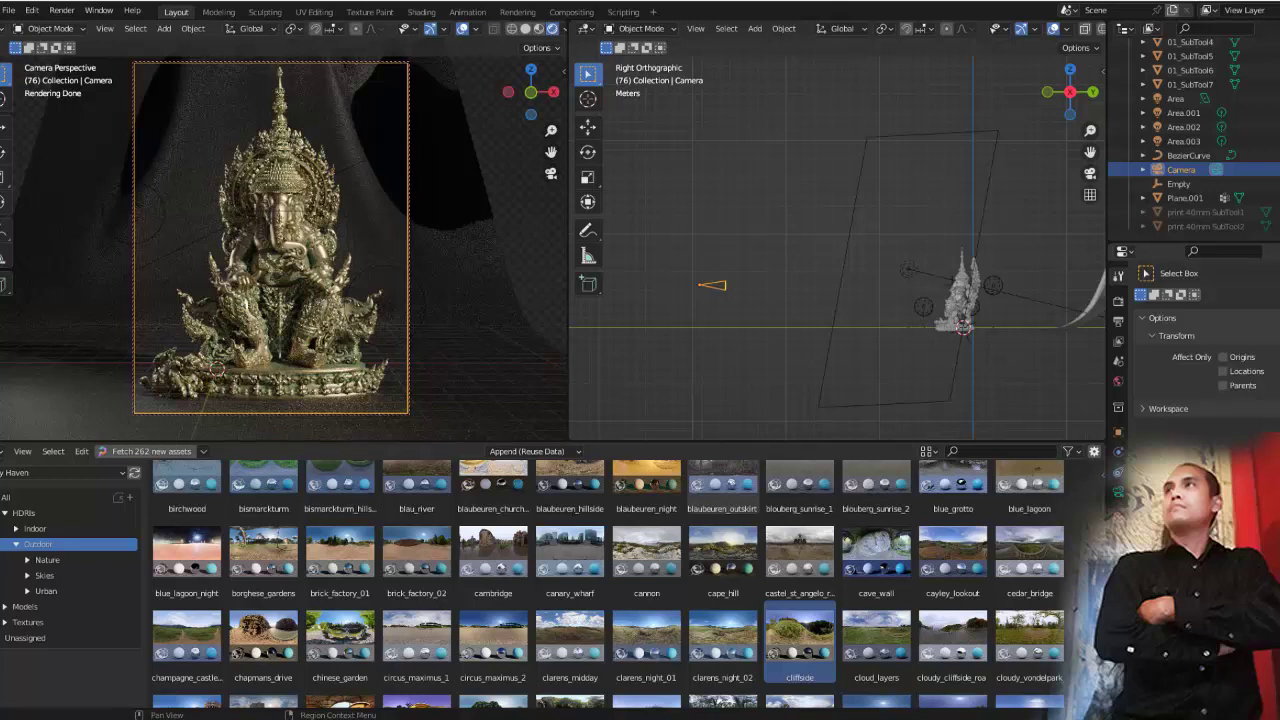
pyautogui.click(1118, 300)
pyautogui.click(1118, 322)
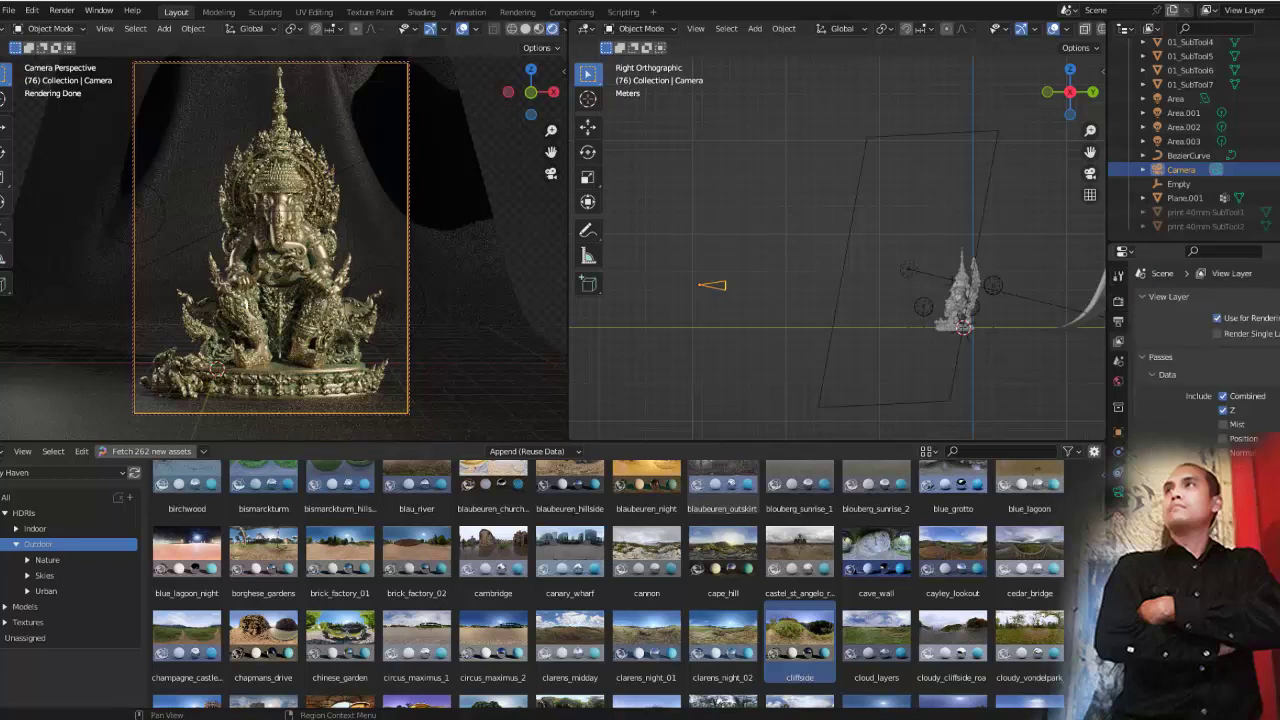
pyautogui.click(1118, 362)
pyautogui.click(1118, 432)
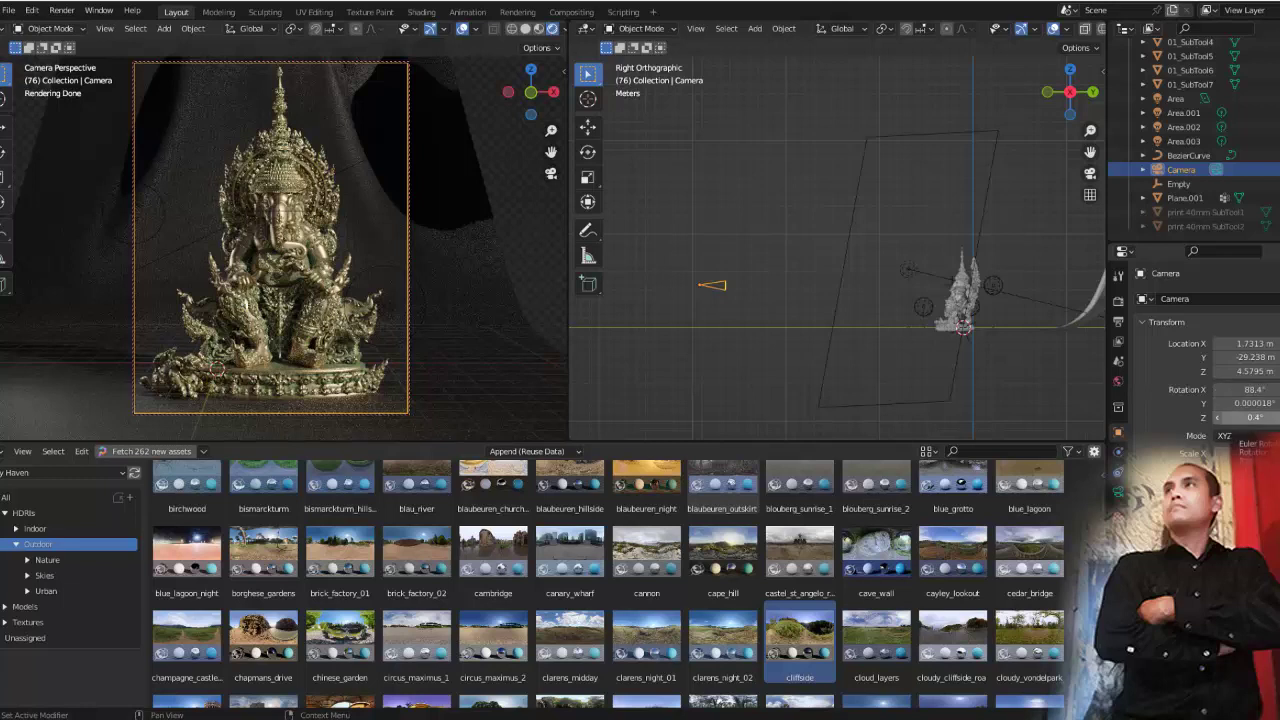
pyautogui.click(1240, 417)
# Change the camera's Z rotation from 0.4° through 0.5° and 0.7° to 0.8°, then grab it
pyautogui.click(1218, 417)
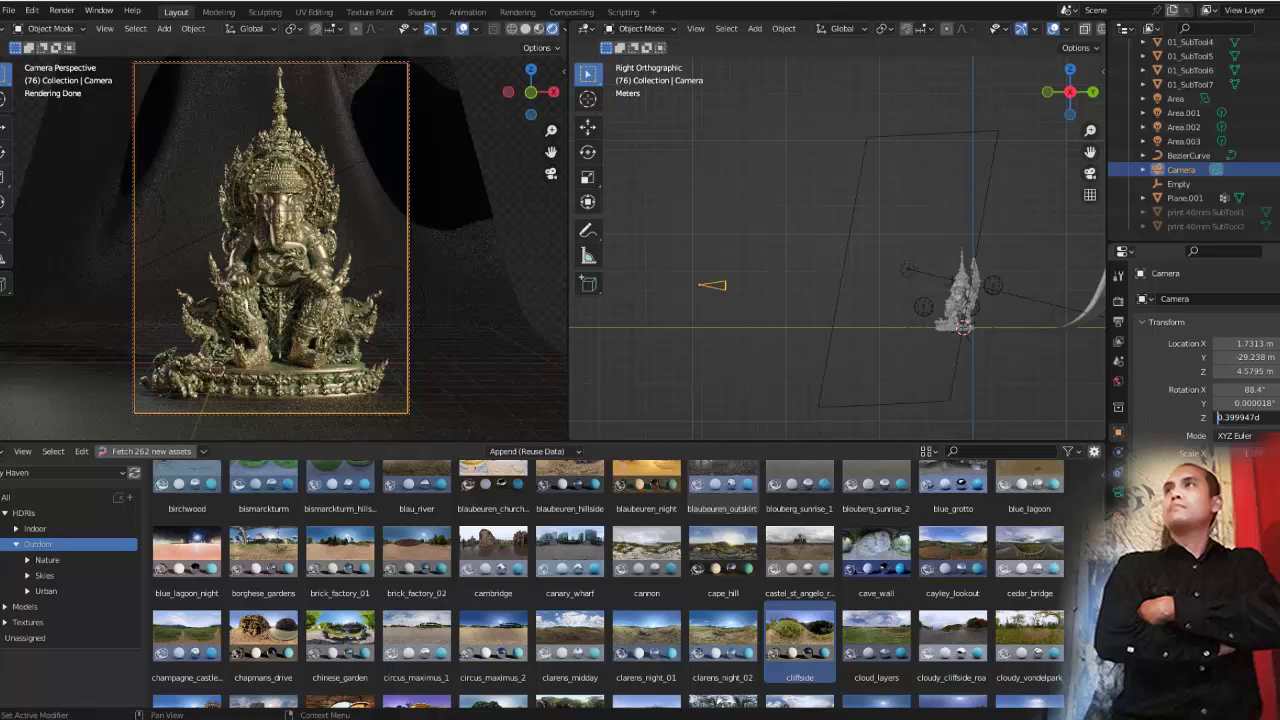
pyautogui.press('End')
pyautogui.press('Return')
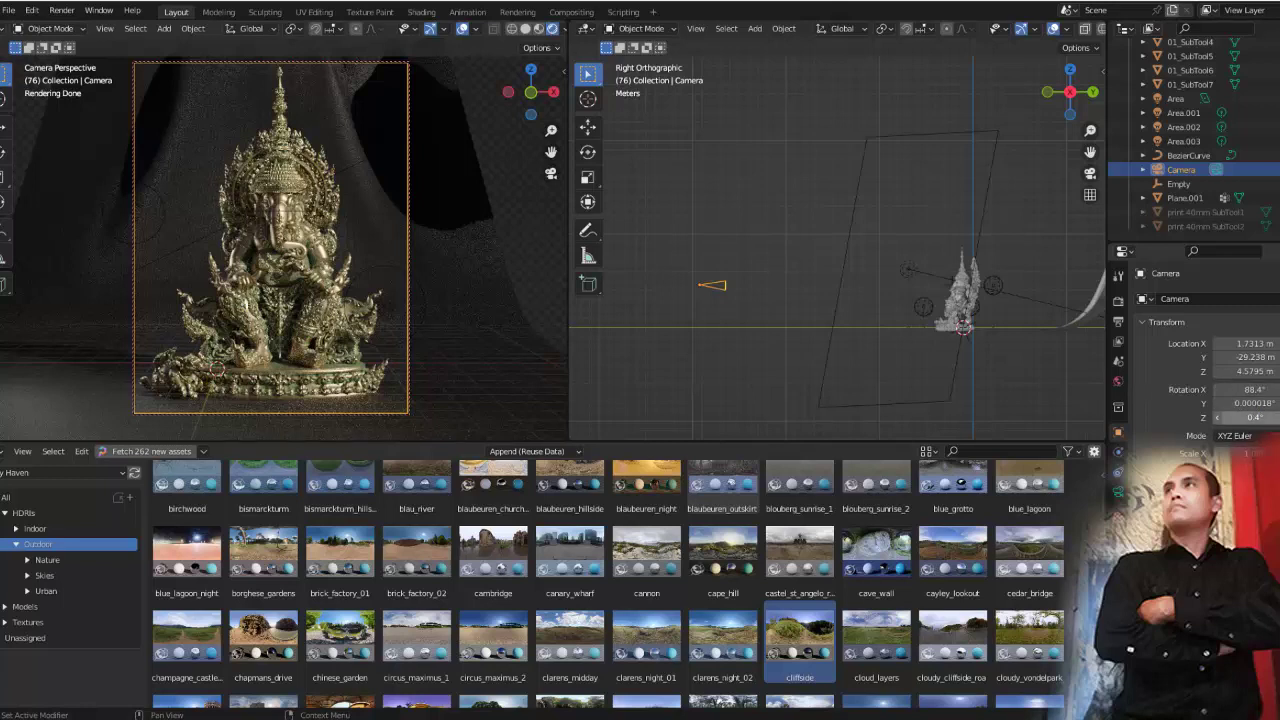
pyautogui.click(1240, 417)
pyautogui.write('0.5')
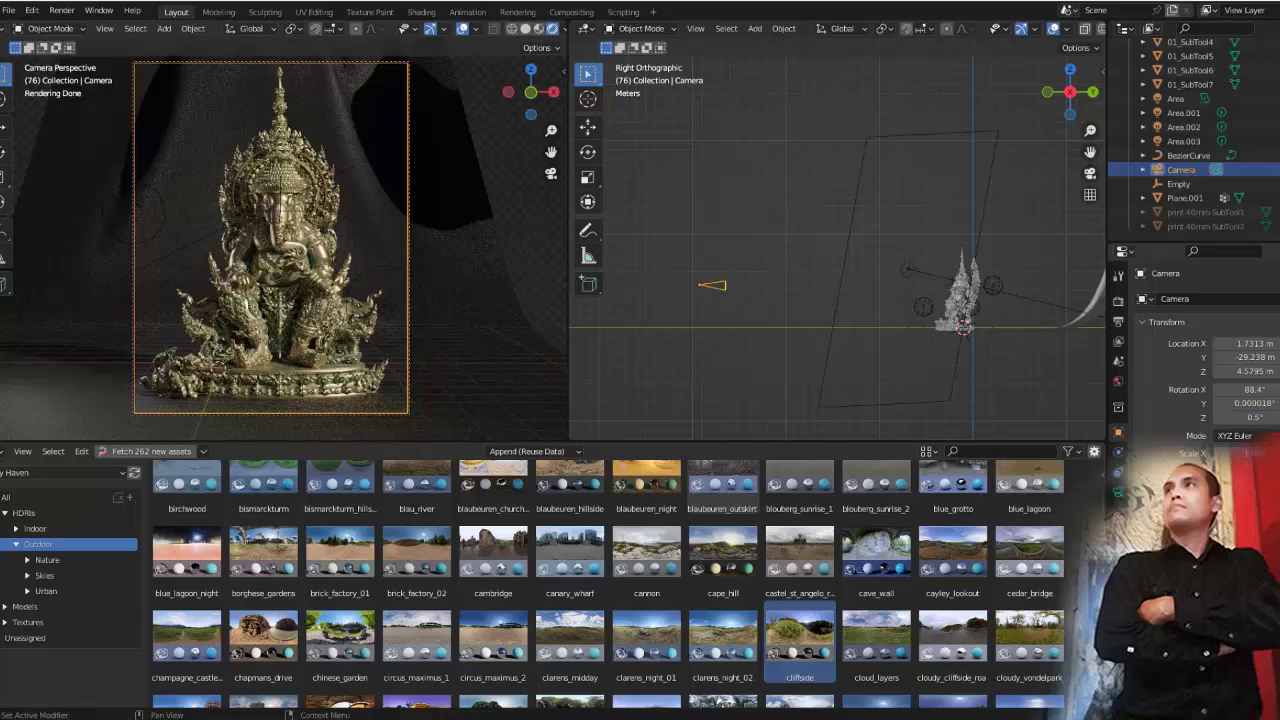
pyautogui.press('Return')
pyautogui.click(1240, 417)
pyautogui.write('0.7')
pyautogui.press('Return')
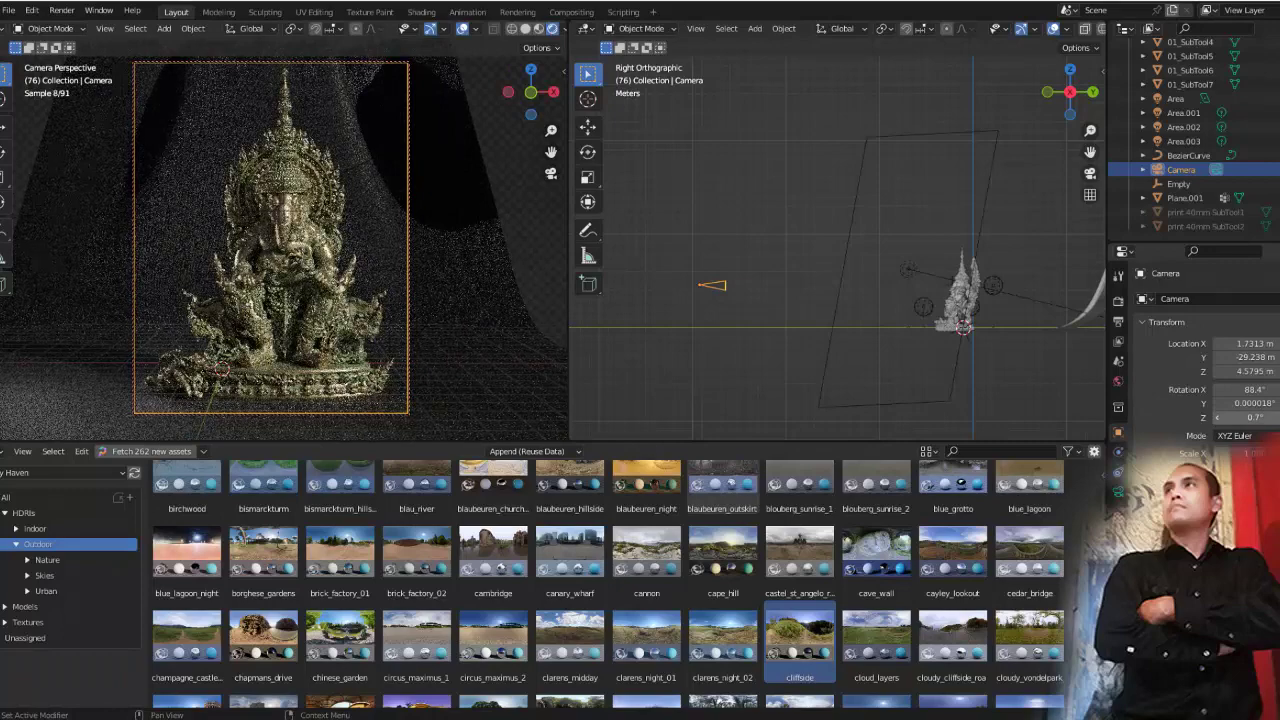
pyautogui.click(1240, 417)
pyautogui.write('0.8')
pyautogui.press('Return')
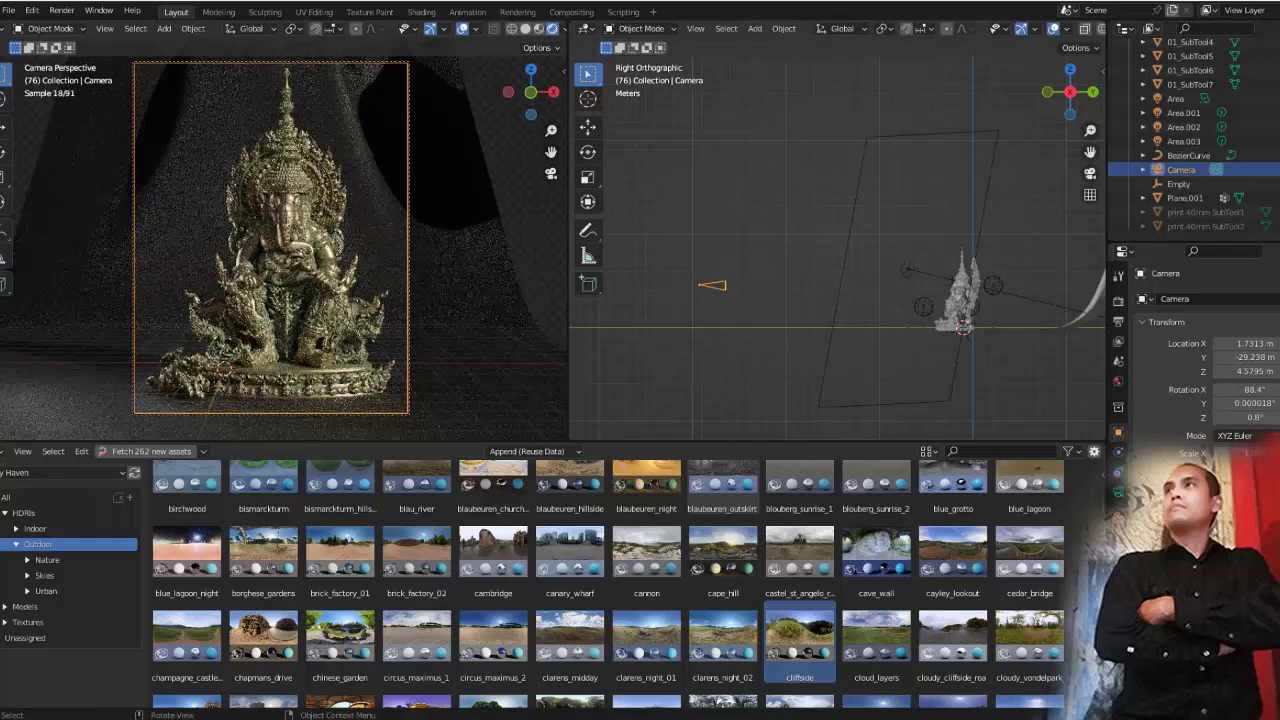
pyautogui.press('g')
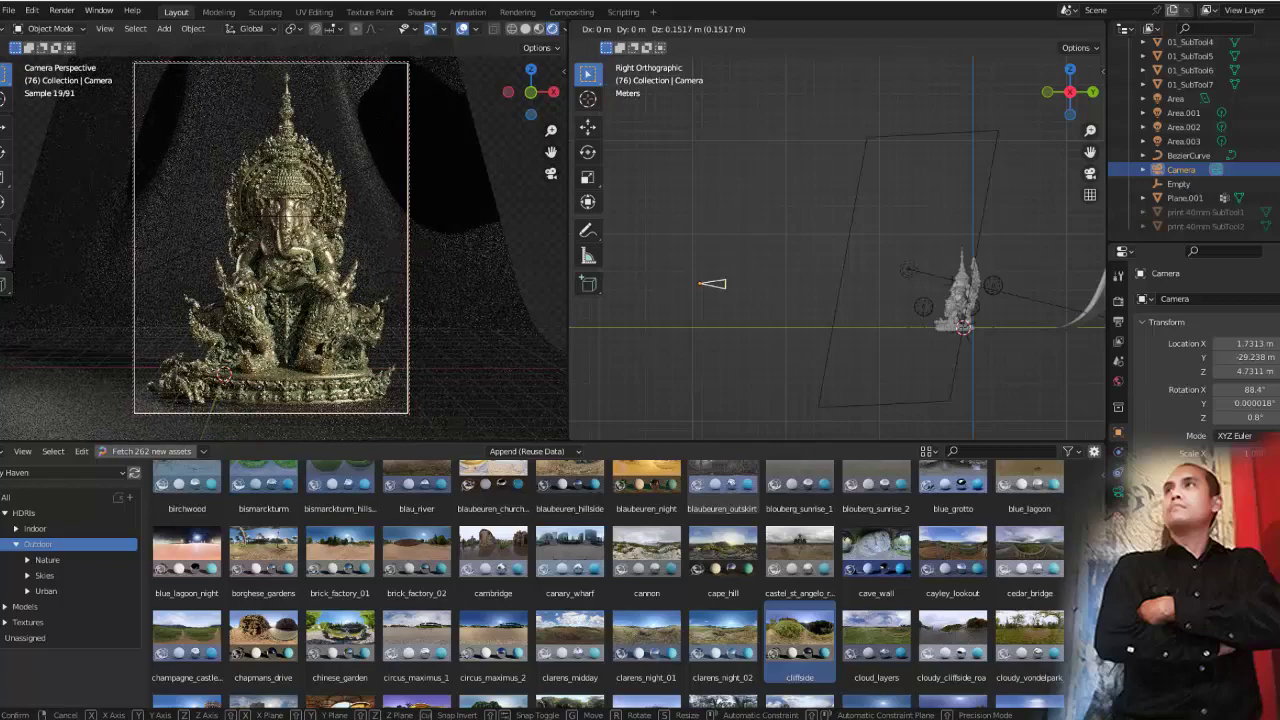
# Raise the camera along Z to 4.7311 m and start the final Render Image
pyautogui.press('z')
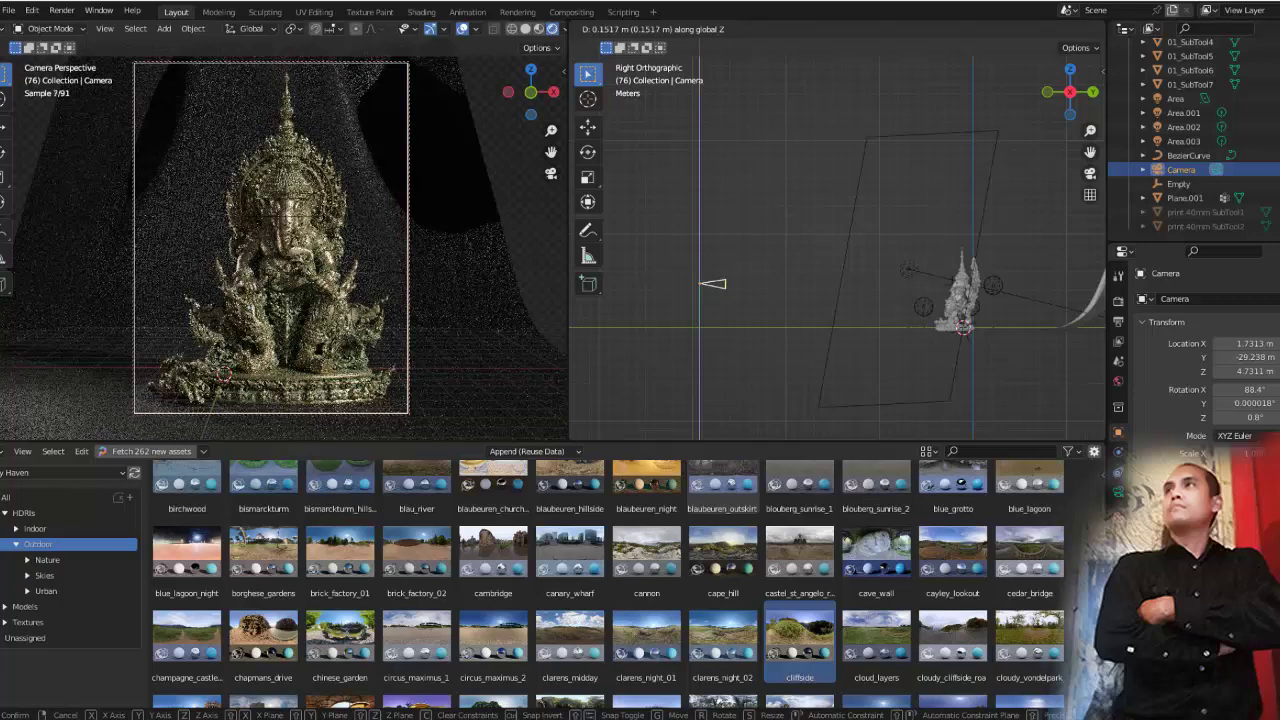
pyautogui.click(712, 286)
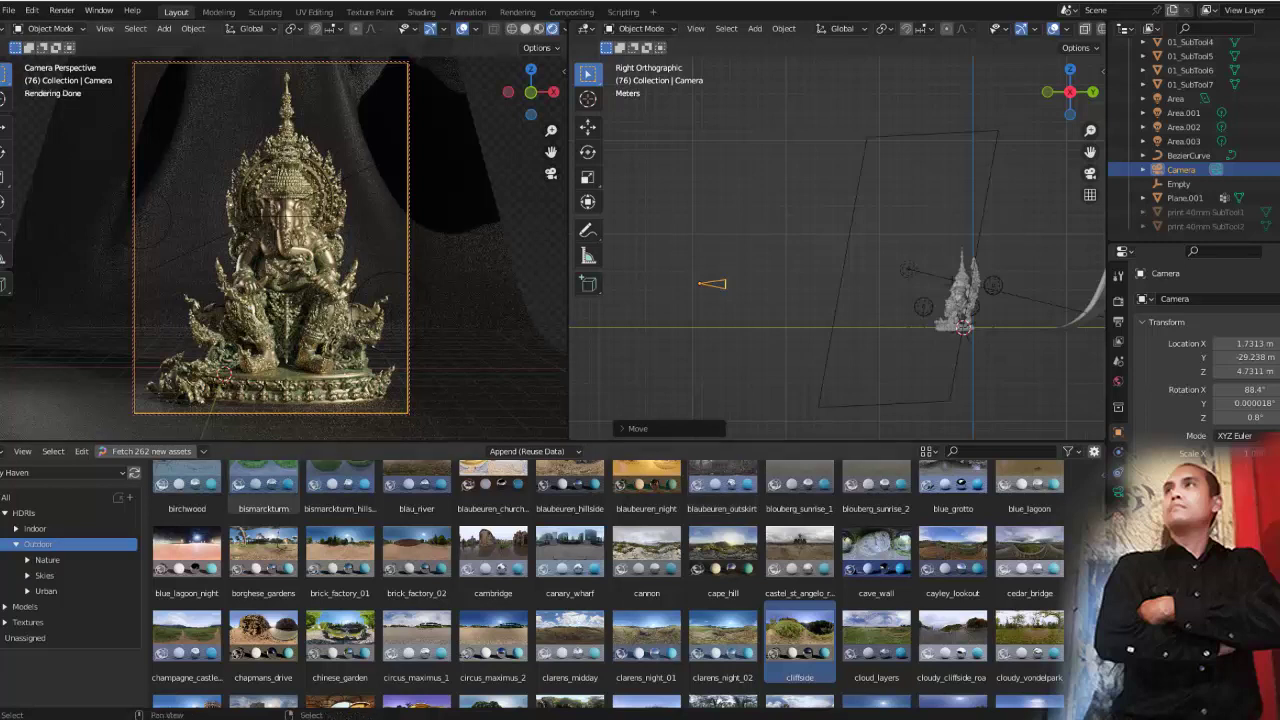
pyautogui.click(61, 10)
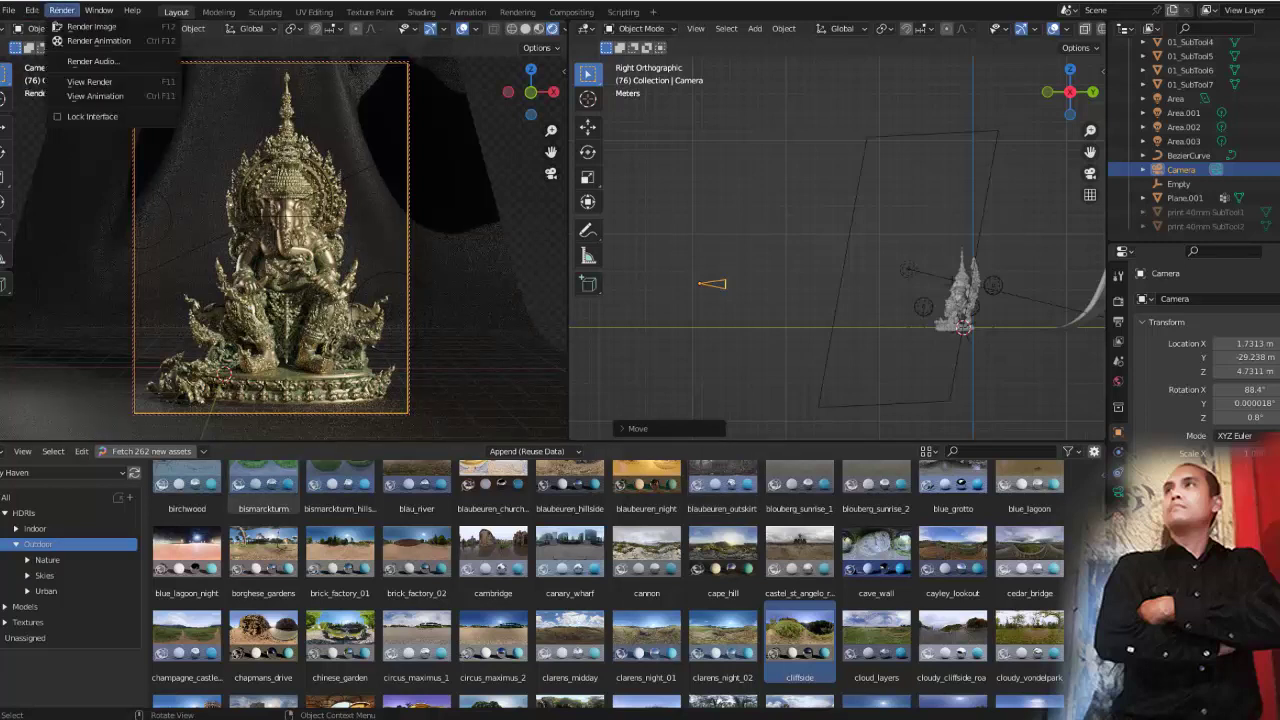
pyautogui.click(85, 26)
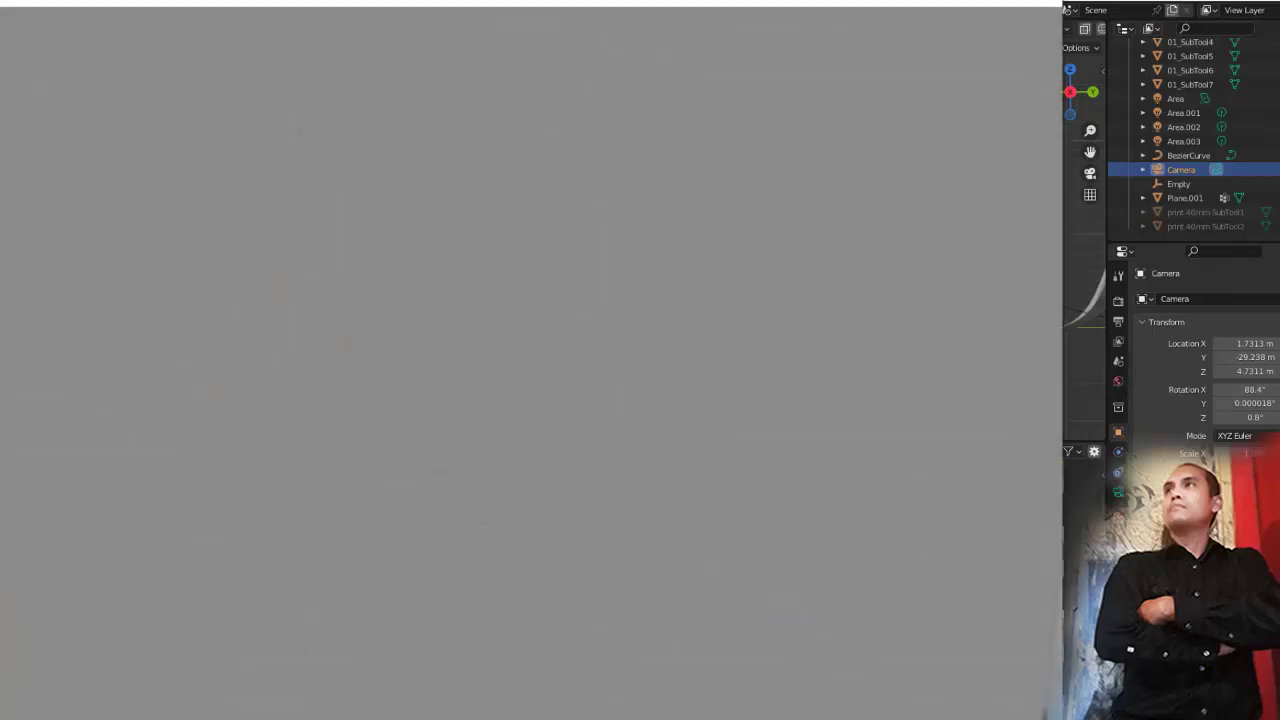
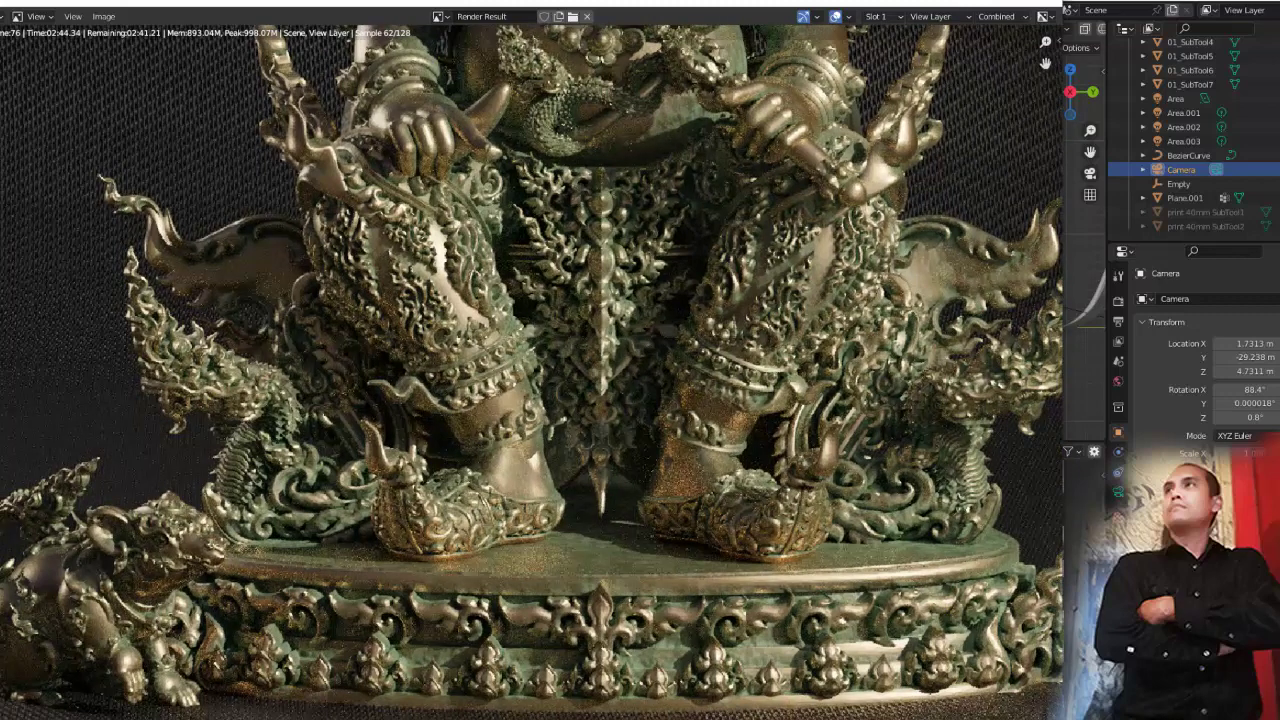
# Zoom and pan the Render Result to see the whole statue, then return to the Layout camera view
pyautogui.scroll(-2, 519, 376)
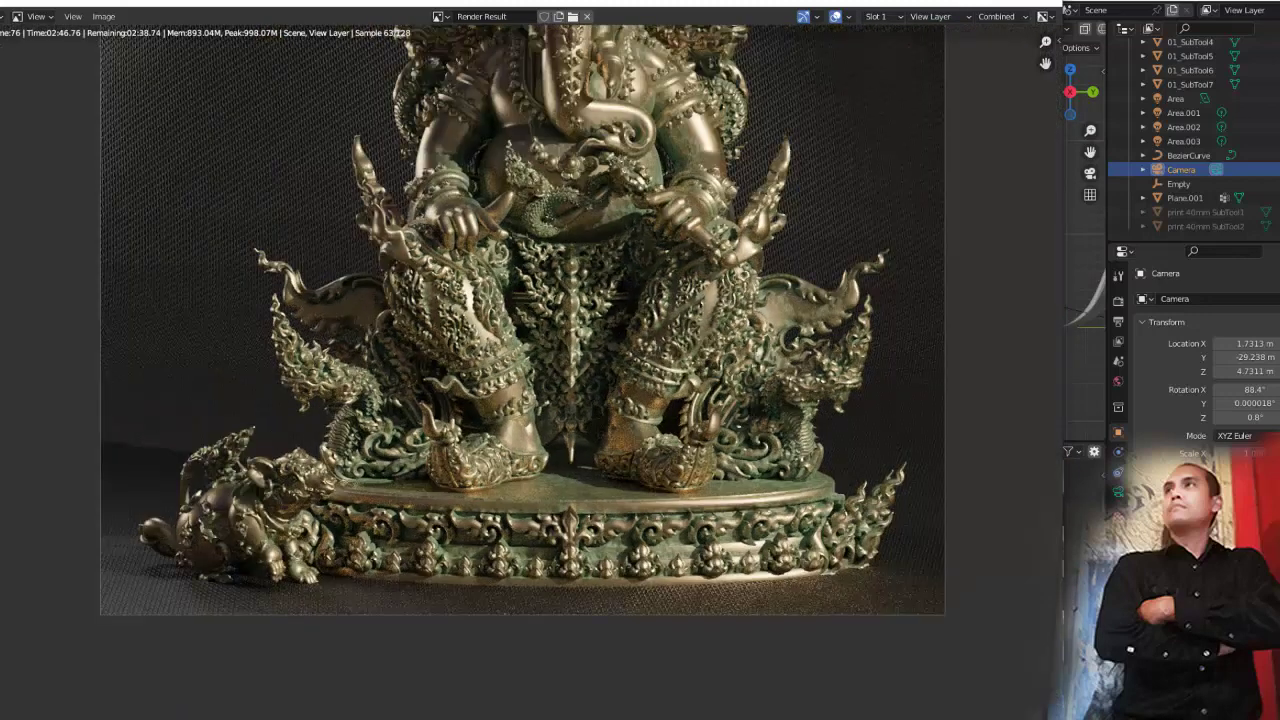
pyautogui.scroll(1, 508, 353)
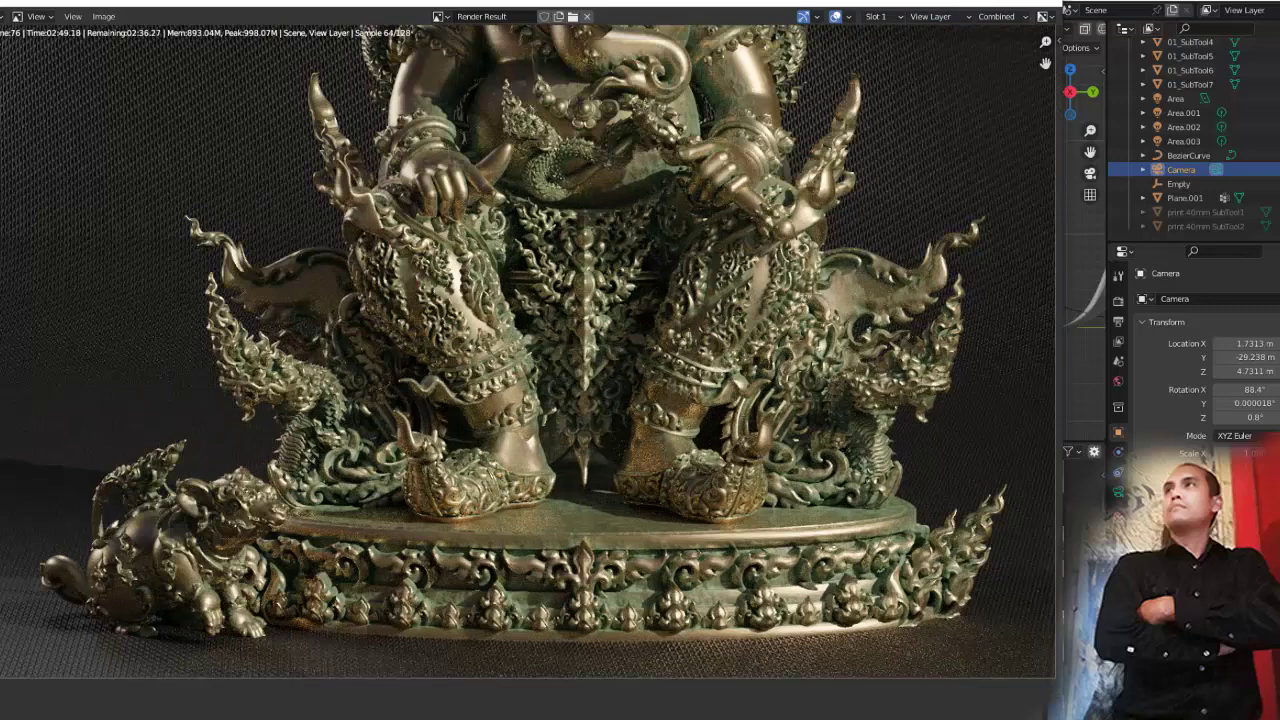
pyautogui.scroll(-2, 520, 370)
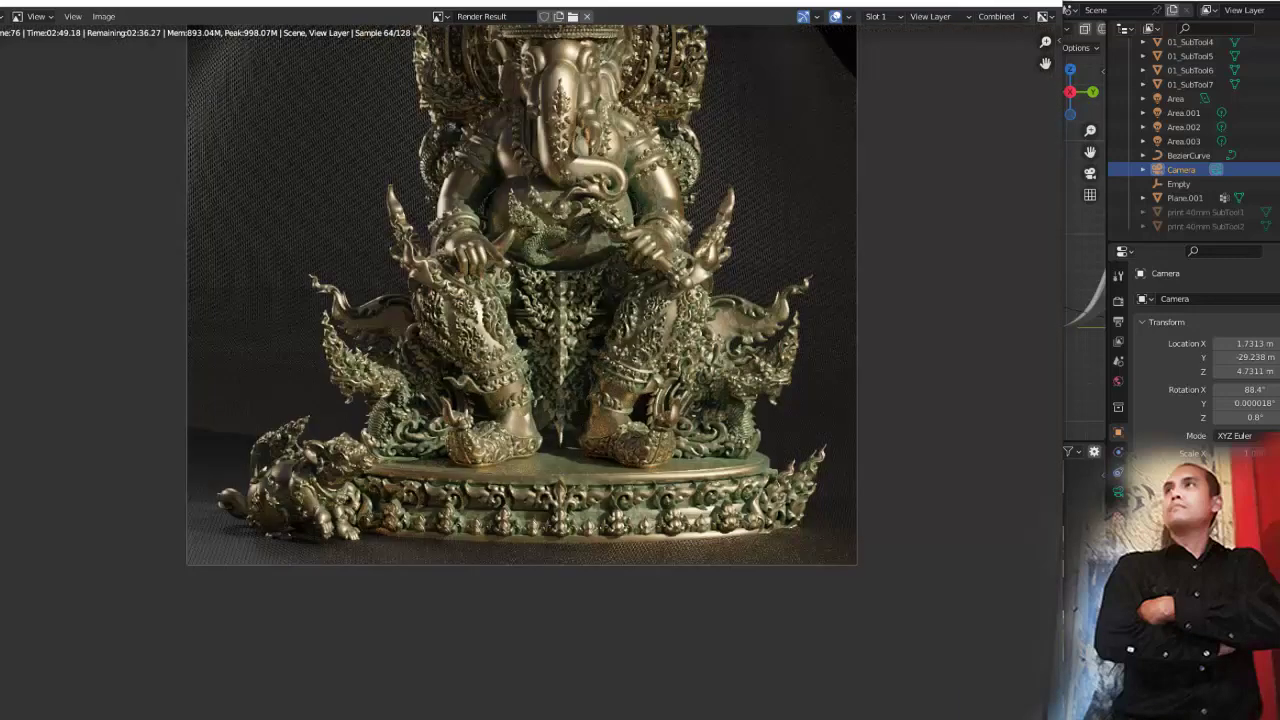
pyautogui.moveTo(520, 370); pyautogui.dragTo(570, 545, button='middle')
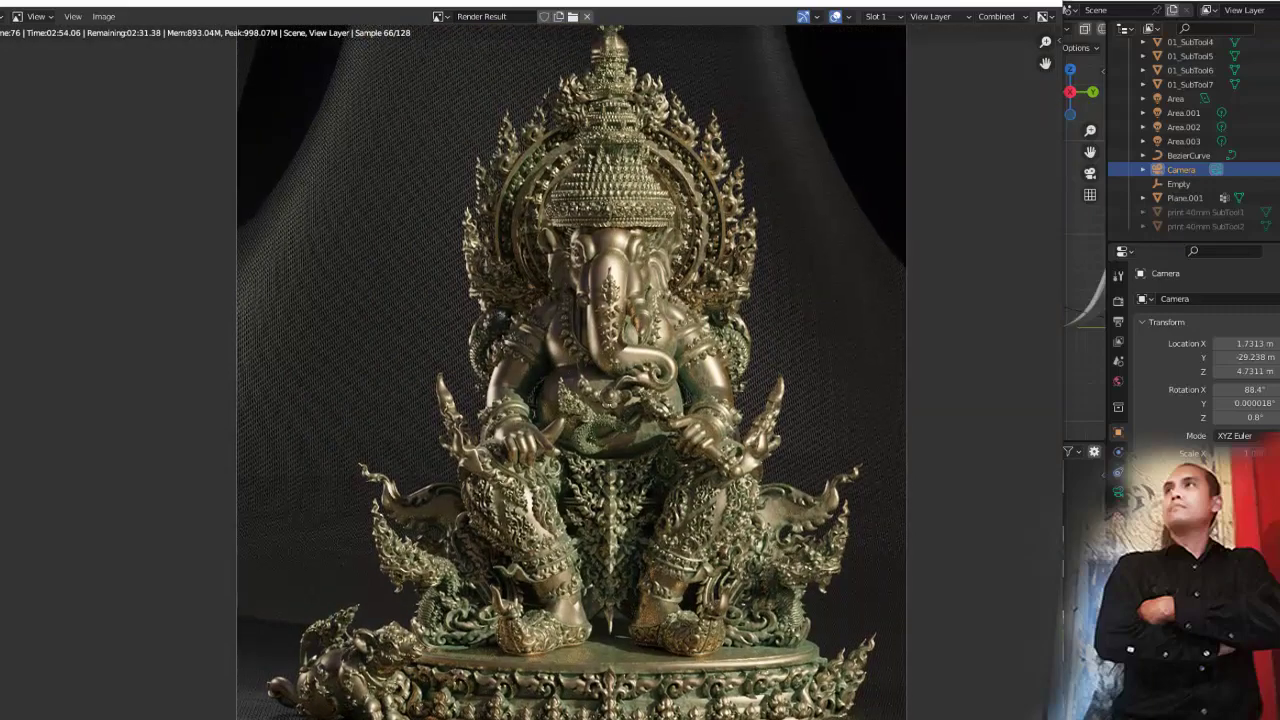
pyautogui.scroll(1, 570, 150)
pyautogui.scroll(2, 570, 150)
pyautogui.scroll(2, 567, 363)
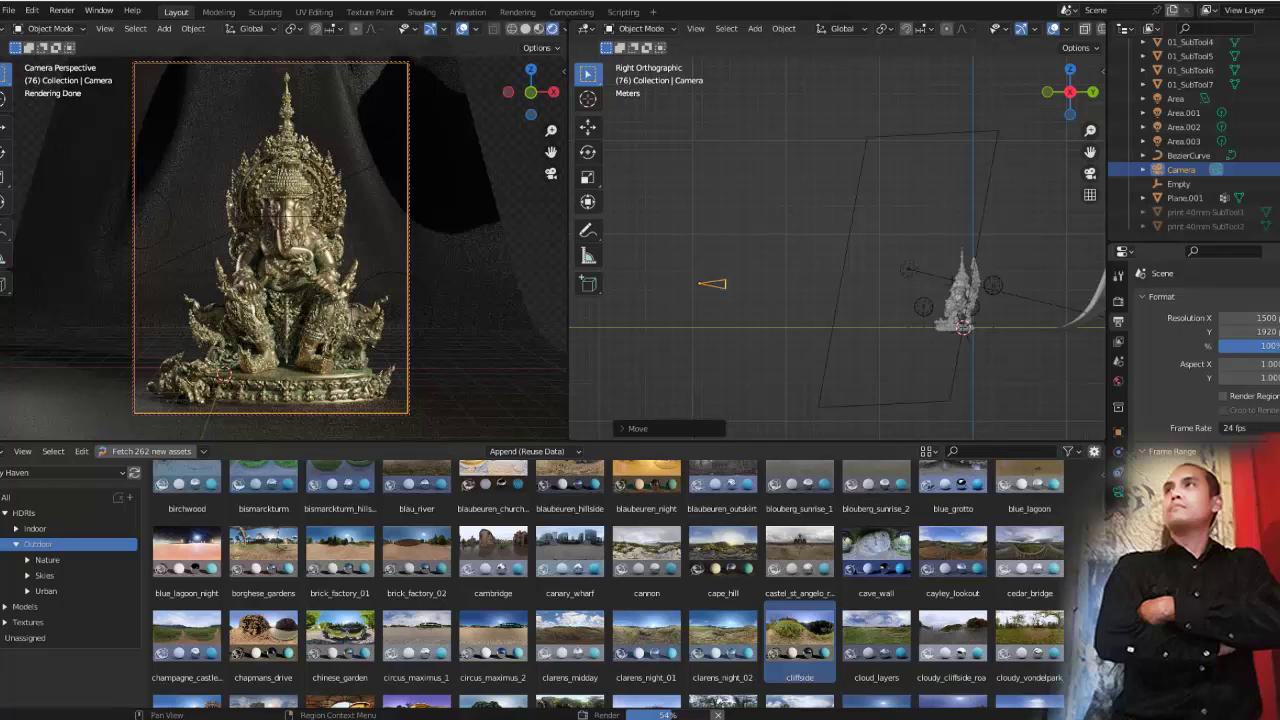
pyautogui.click(1250, 428)
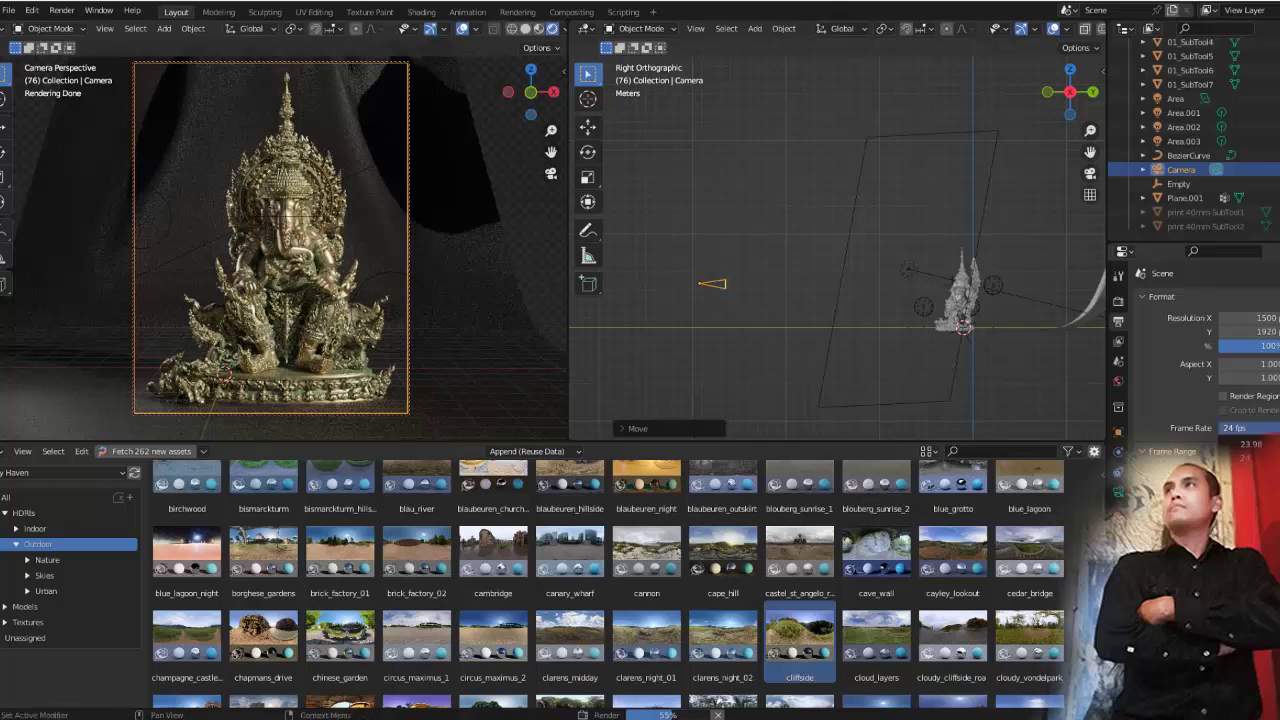
pyautogui.press('Escape')
pyautogui.scroll(-2, 1195, 340)
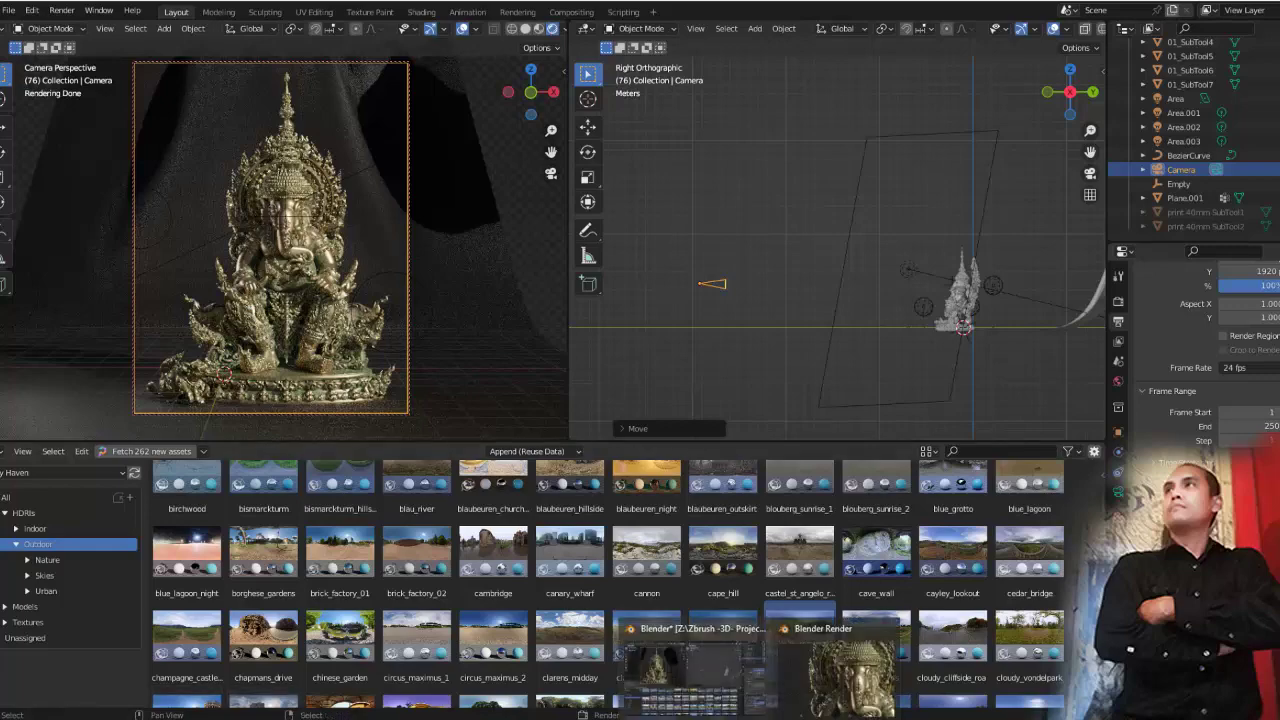
# Bring the render window forward and zoom in on the statue's lower body
pyautogui.click(838, 665)
pyautogui.scroll(3, 720, 300)
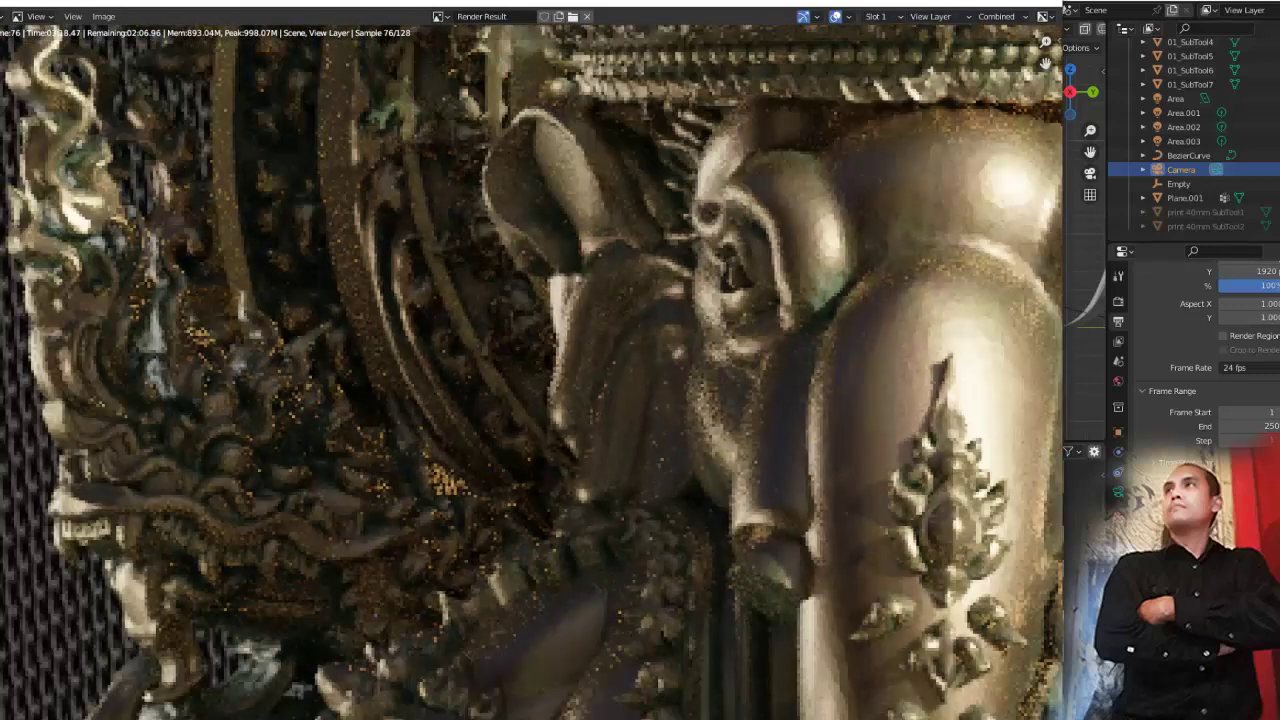
pyautogui.scroll(-2, 615, 355)
pyautogui.scroll(-3, 530, 370)
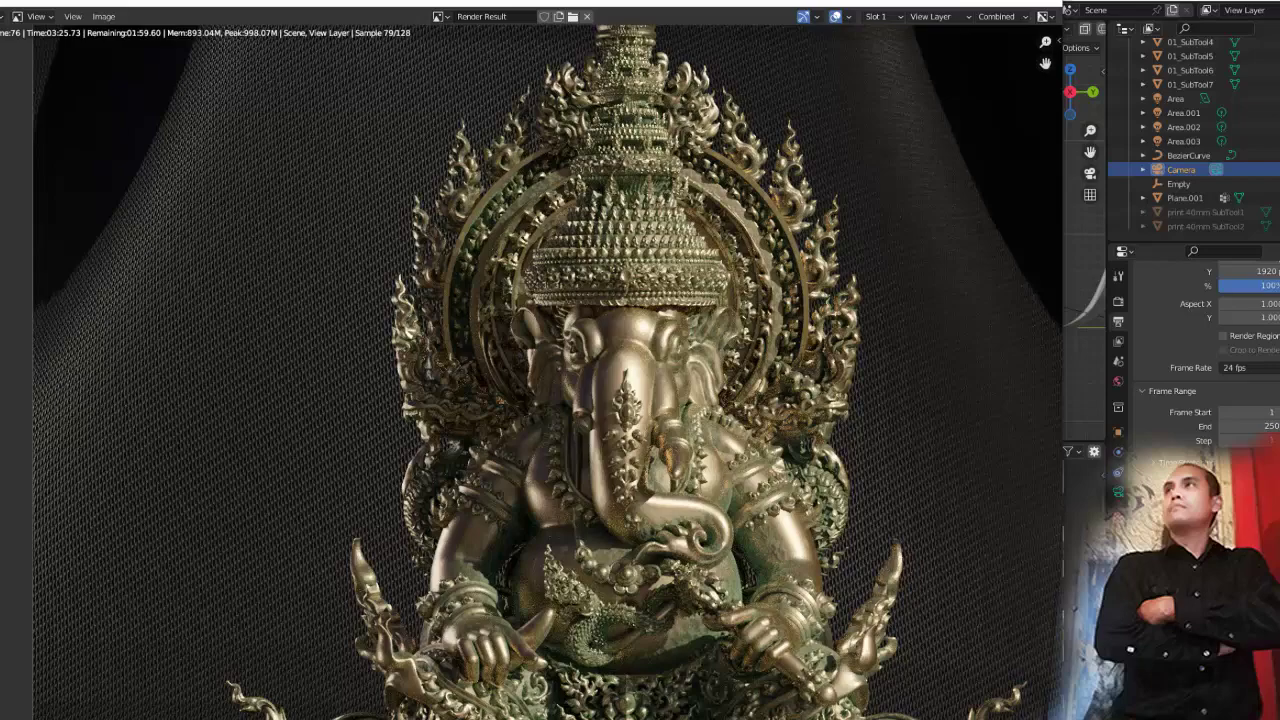
pyautogui.scroll(3, 520, 370)
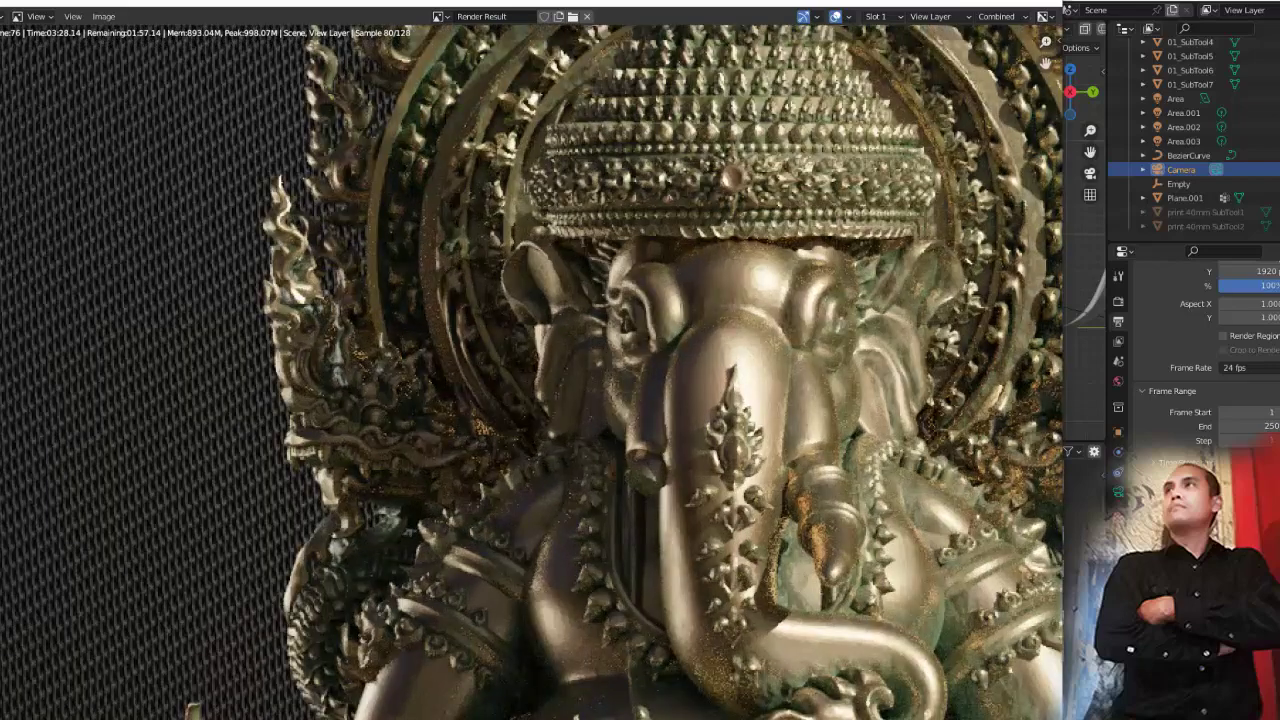
pyautogui.scroll(-2, 566, 362)
pyautogui.moveTo(520, 560); pyautogui.dragTo(520, 310, button='middle')
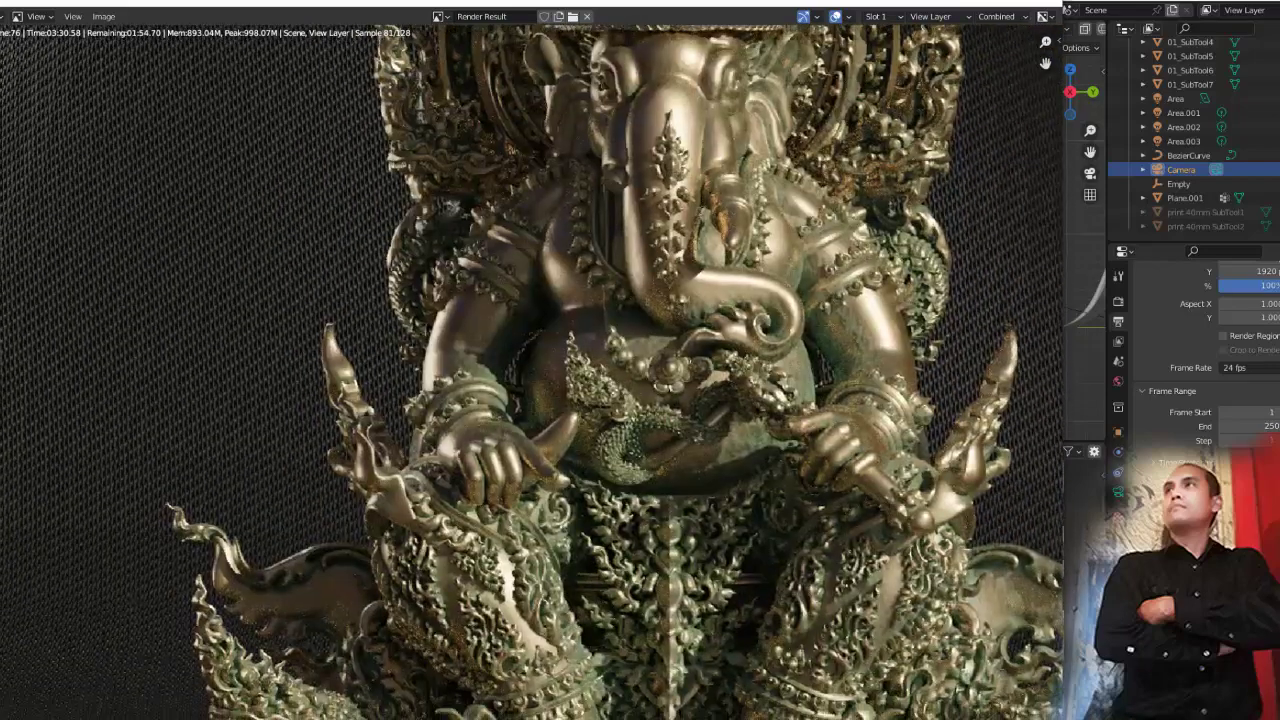
pyautogui.scroll(3, 515, 370)
pyautogui.scroll(2, 515, 370)
pyautogui.scroll(-3, 530, 370)
# Inspect the legs, feet and base, frame the whole statue, then unlink the Render Result image
pyautogui.moveTo(530, 470); pyautogui.dragTo(530, 190, button='middle')
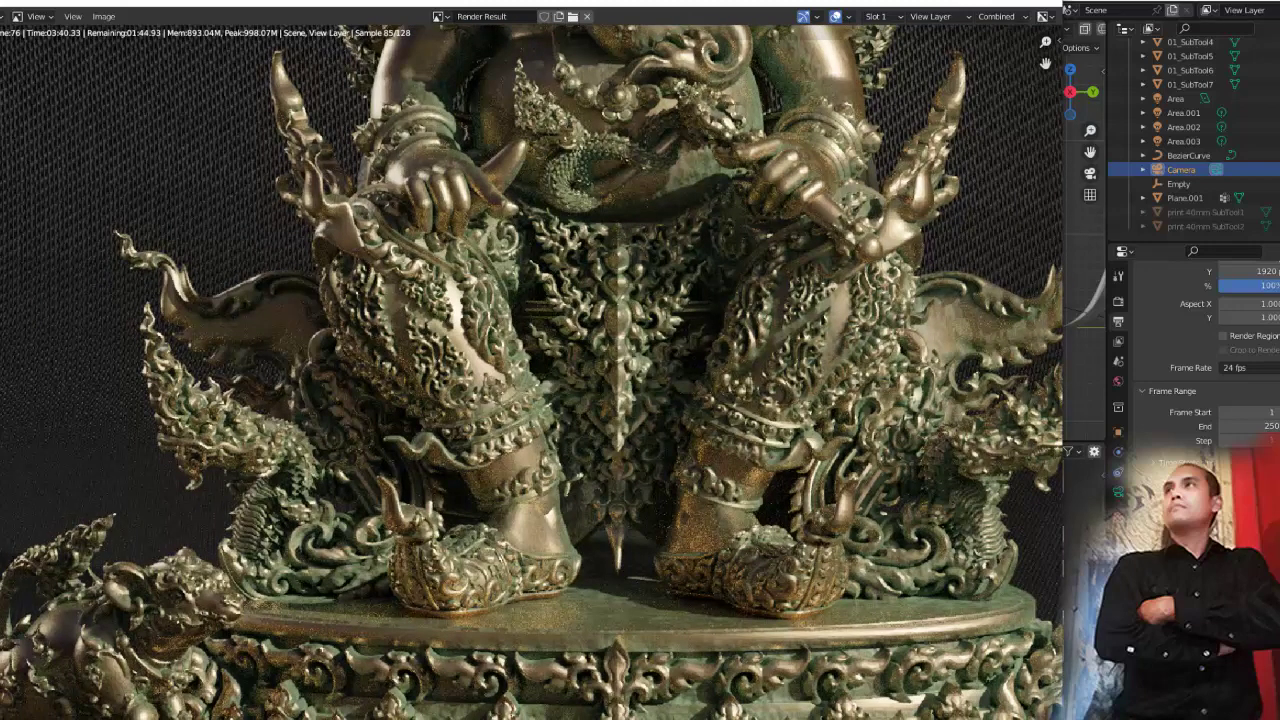
pyautogui.scroll(-2, 530, 370)
pyautogui.scroll(-2, 530, 370)
pyautogui.moveTo(530, 300); pyautogui.dragTo(548, 478, button='middle')
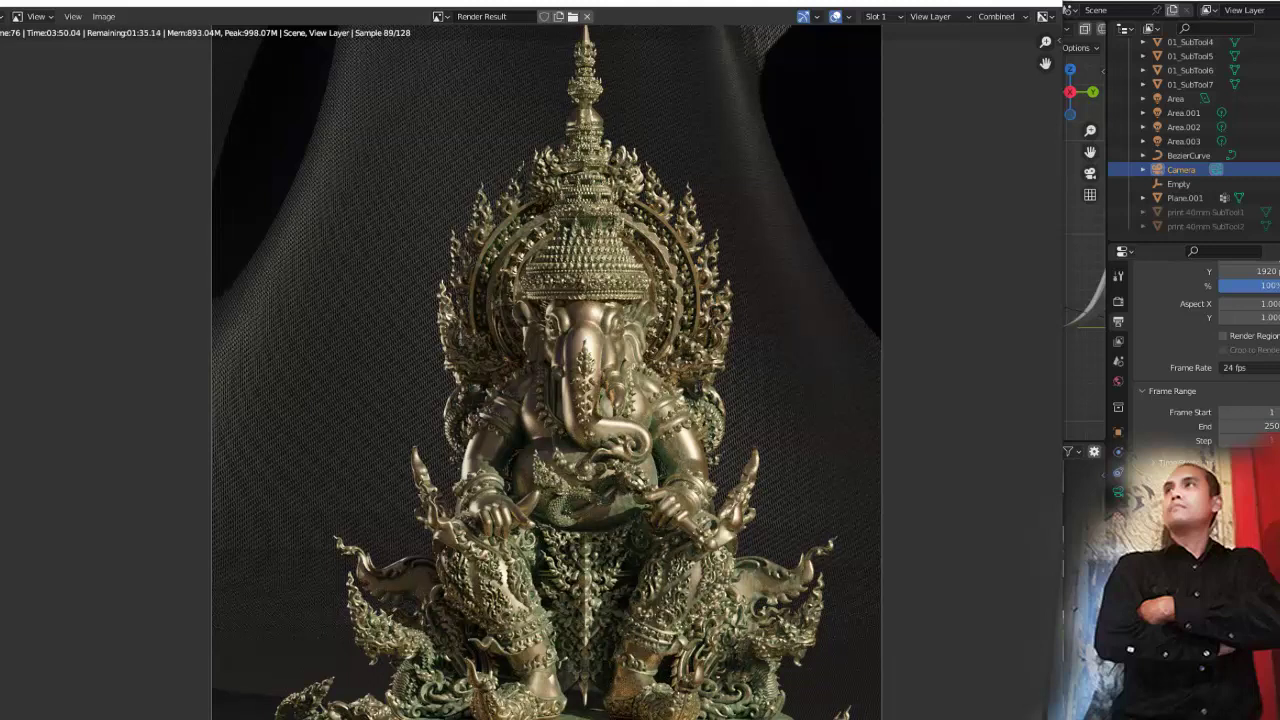
pyautogui.scroll(1, 520, 370)
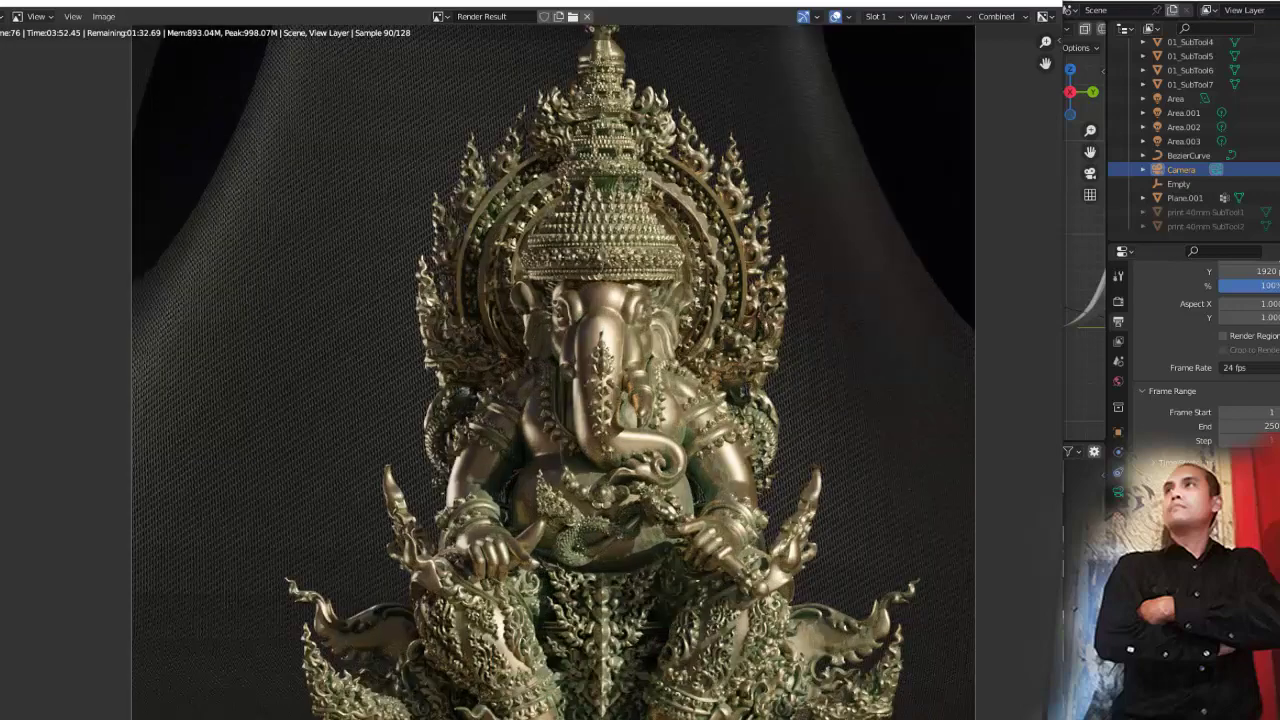
pyautogui.scroll(-1, 550, 370)
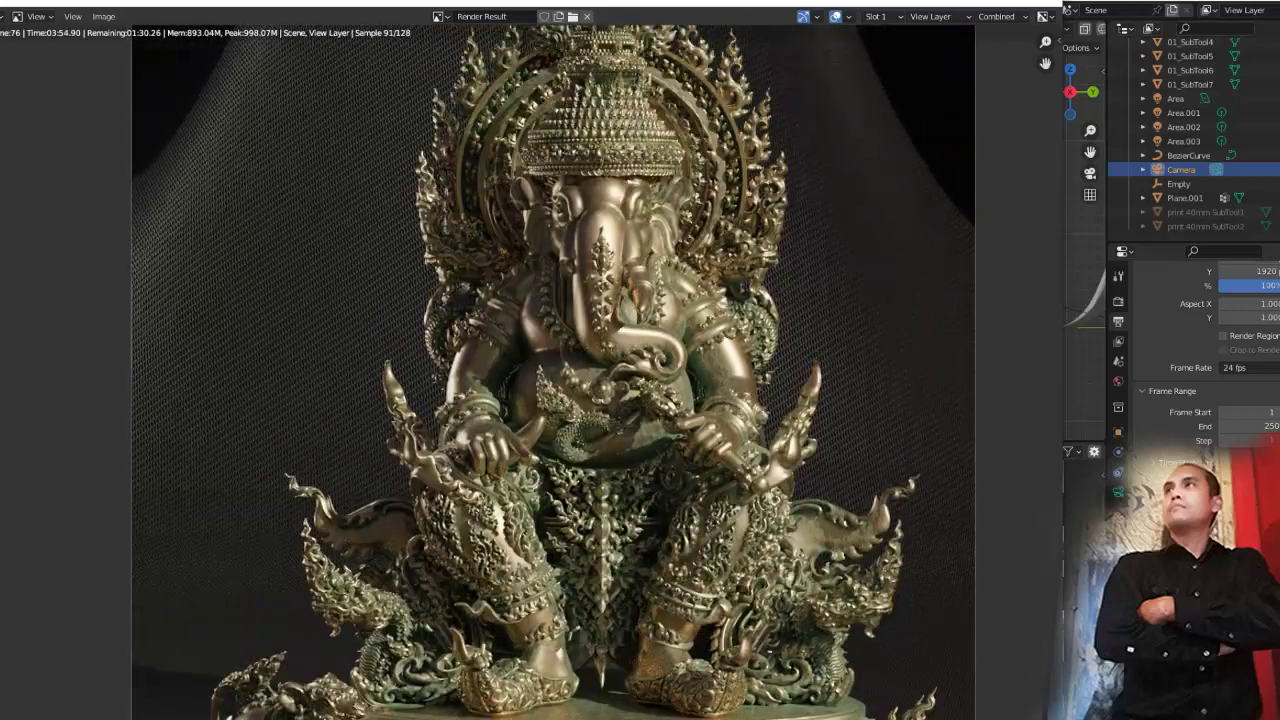
pyautogui.scroll(-1, 550, 370)
pyautogui.scroll(-1, 515, 355)
pyautogui.scroll(3, 515, 355)
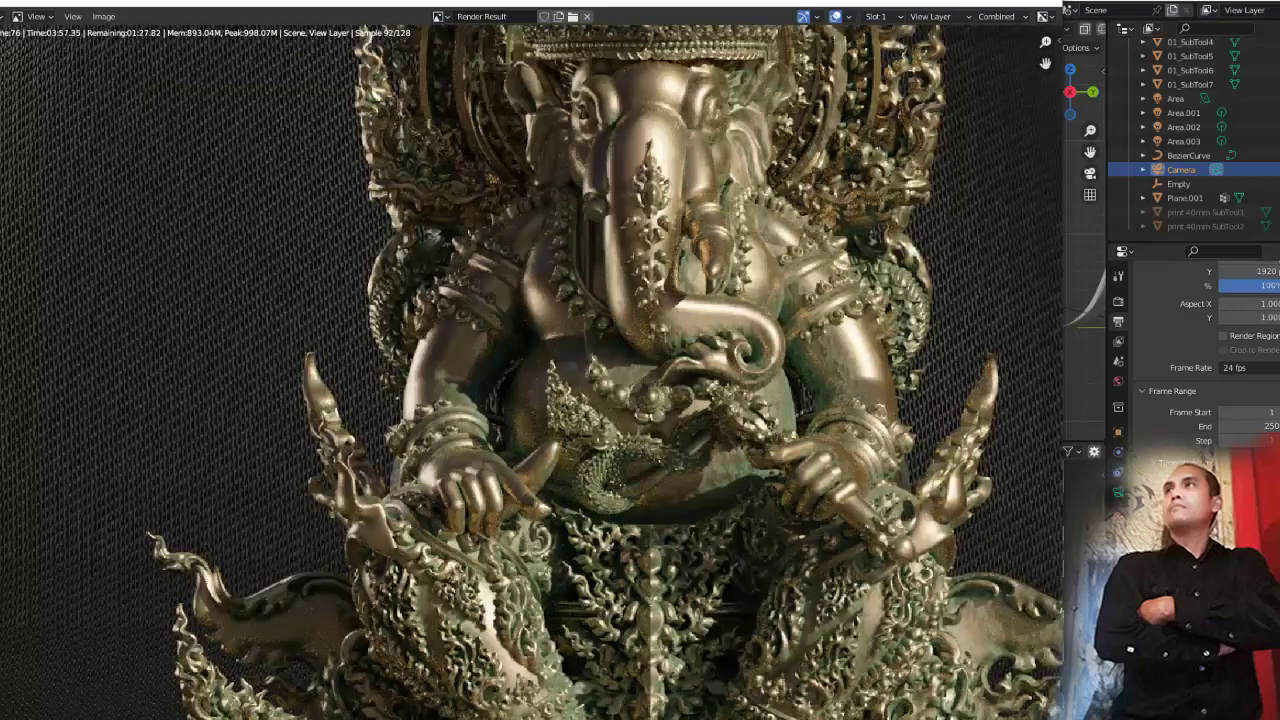
pyautogui.scroll(-2, 534, 372)
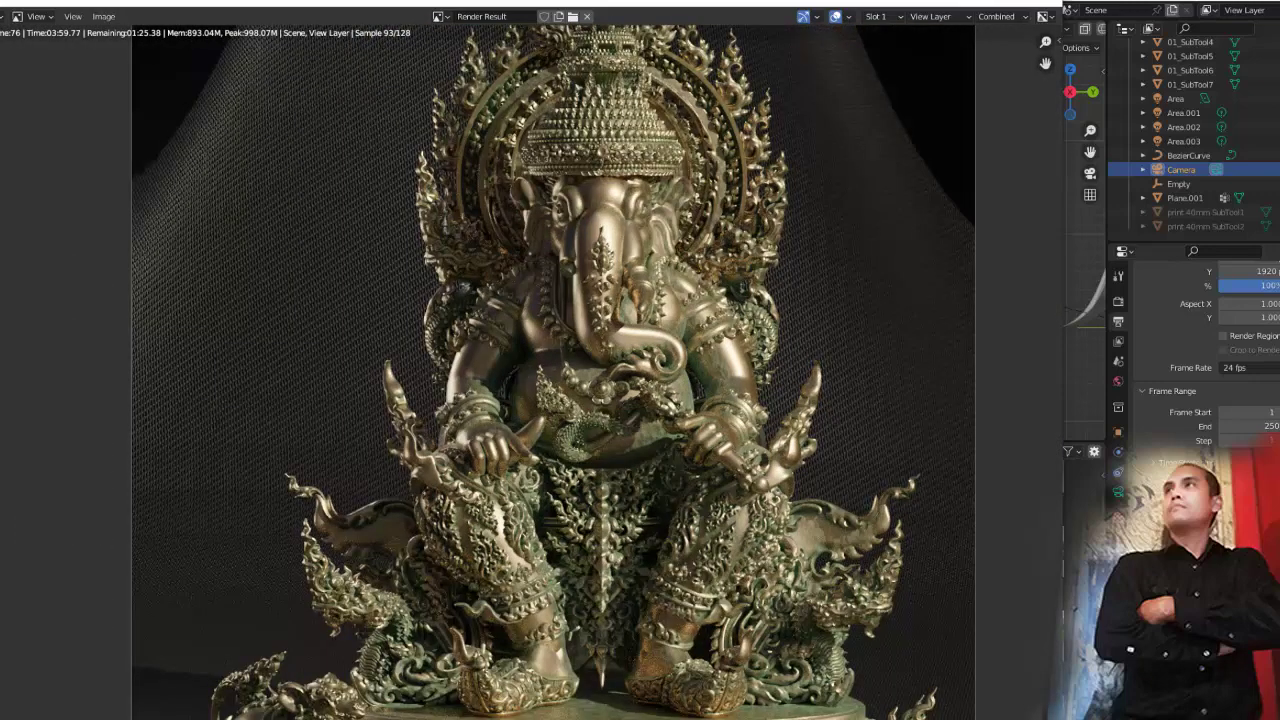
pyautogui.scroll(-2, 540, 360)
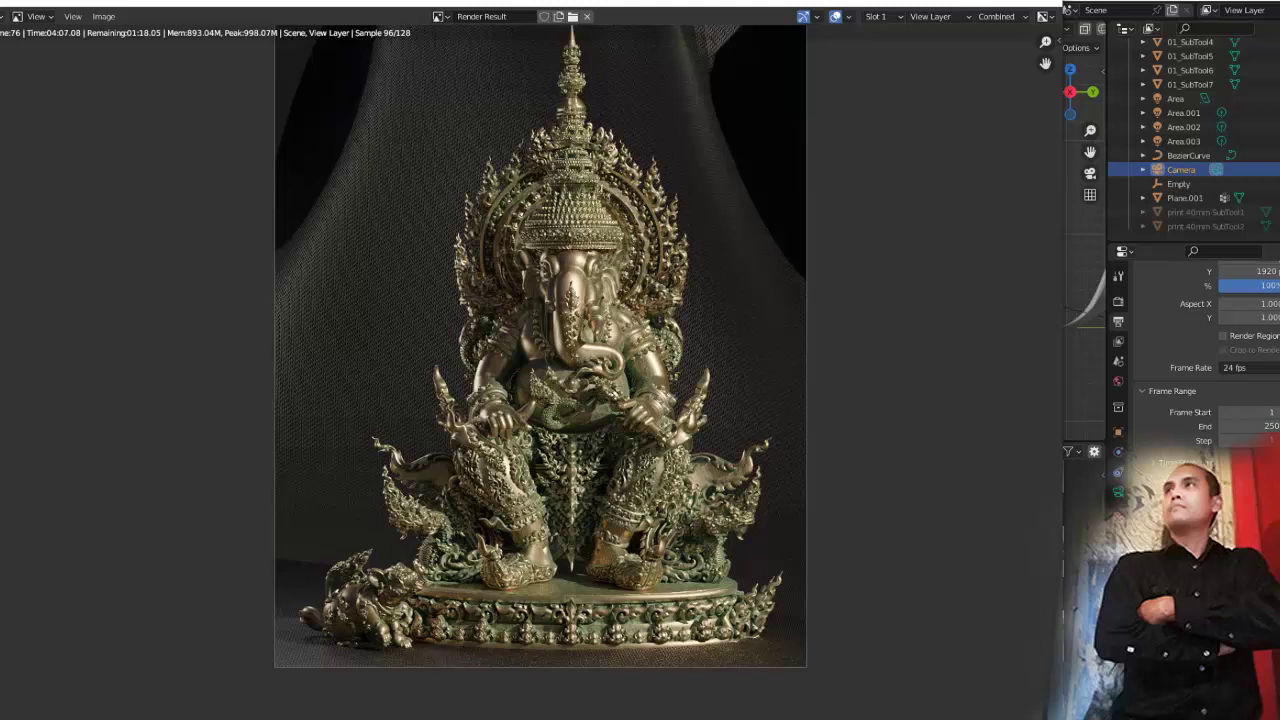
pyautogui.click(587, 16)
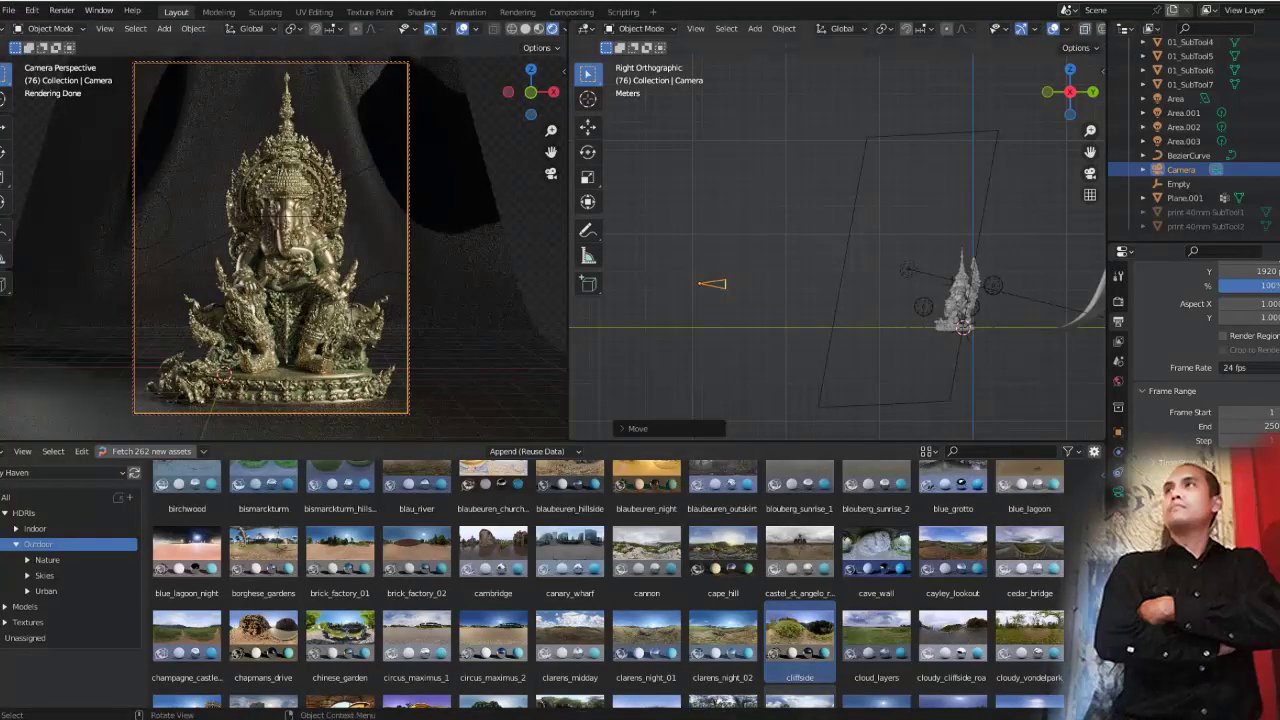
# Select 01_SubTool1 through 01_SubTool7 in the Outliner and frame the statue in the right viewport
pyautogui.scroll(3, 1190, 120)
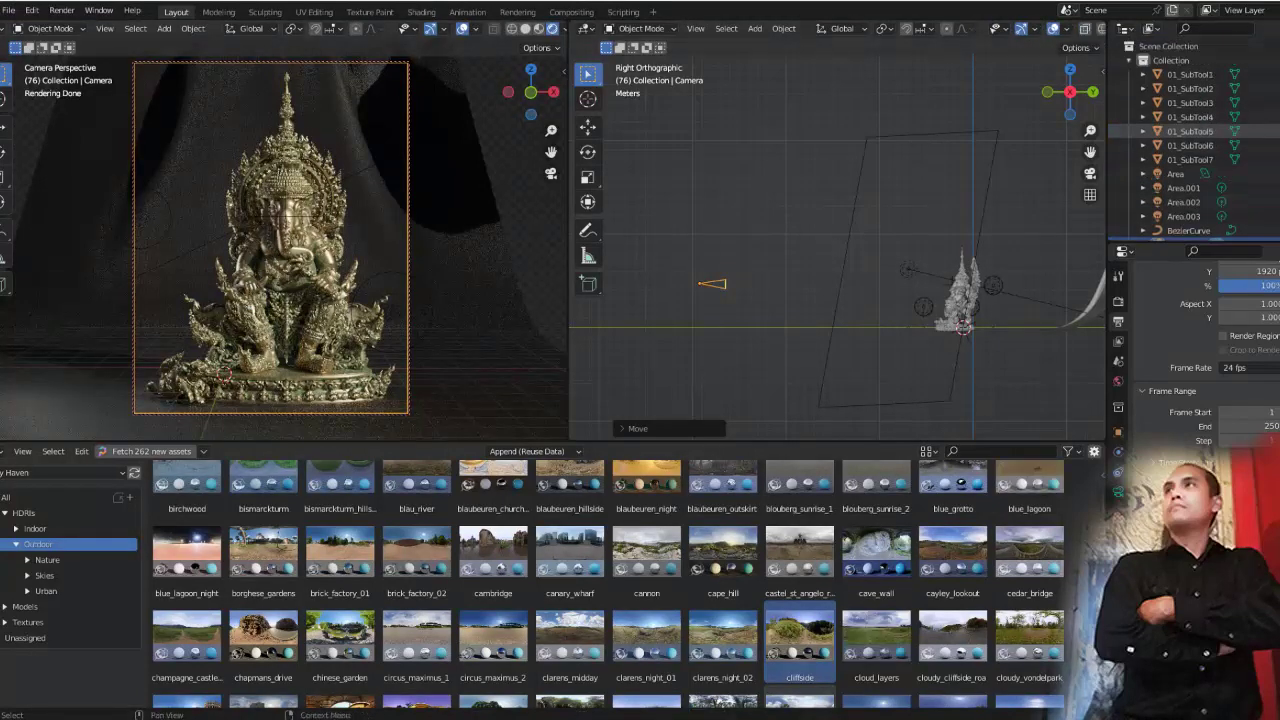
pyautogui.click(1190, 74)
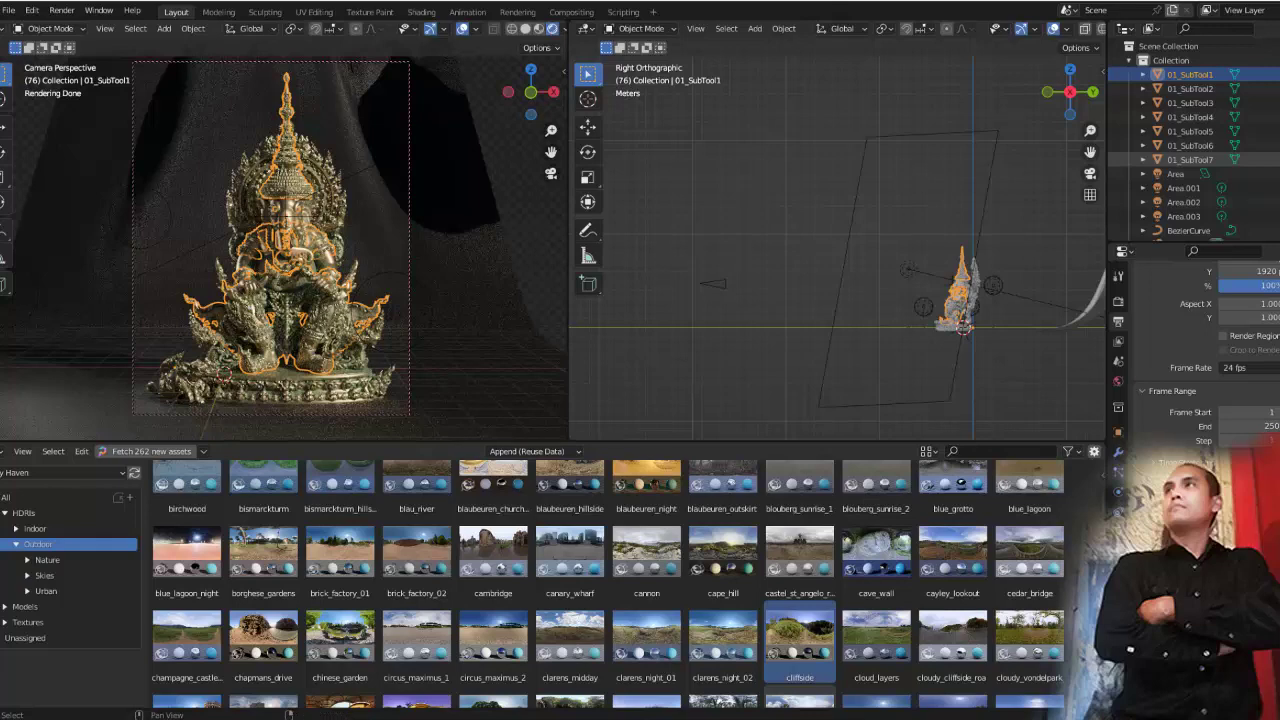
pyautogui.keyDown('shift'); pyautogui.click(1190, 159); pyautogui.keyUp('shift')
pyautogui.scroll(5, 837, 245)
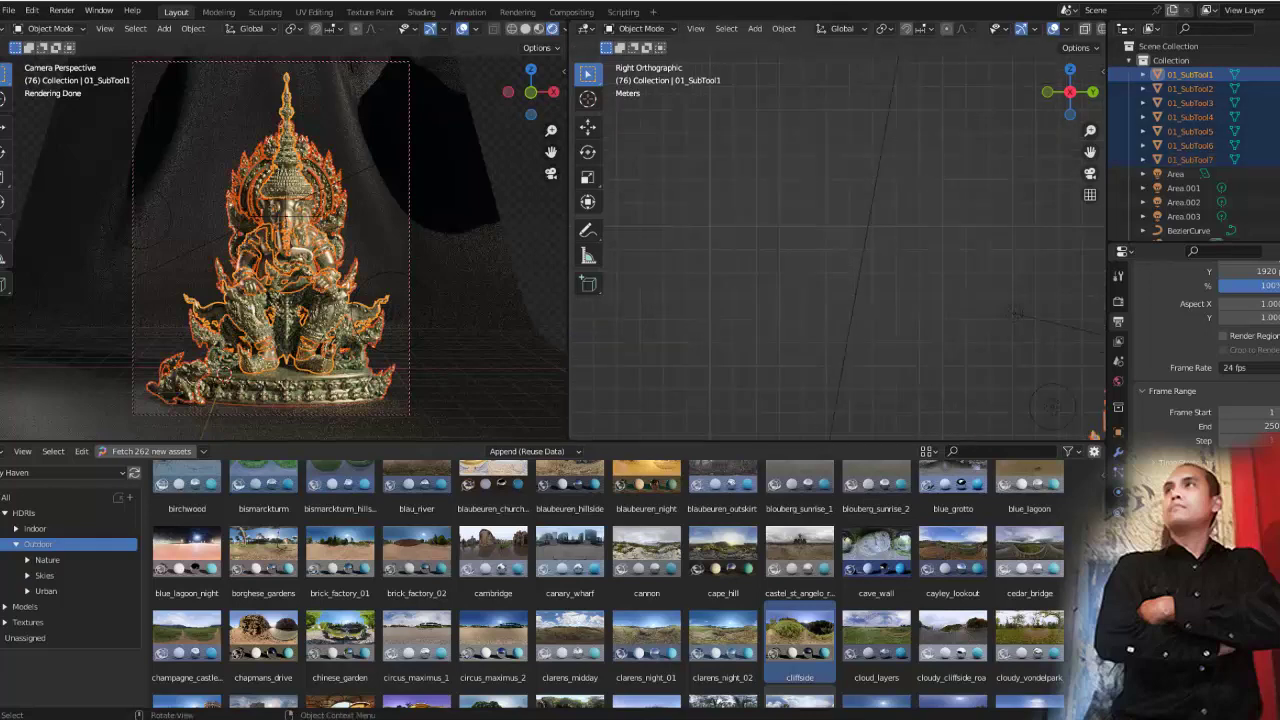
pyautogui.scroll(-4, 837, 245)
pyautogui.scroll(4, 837, 245)
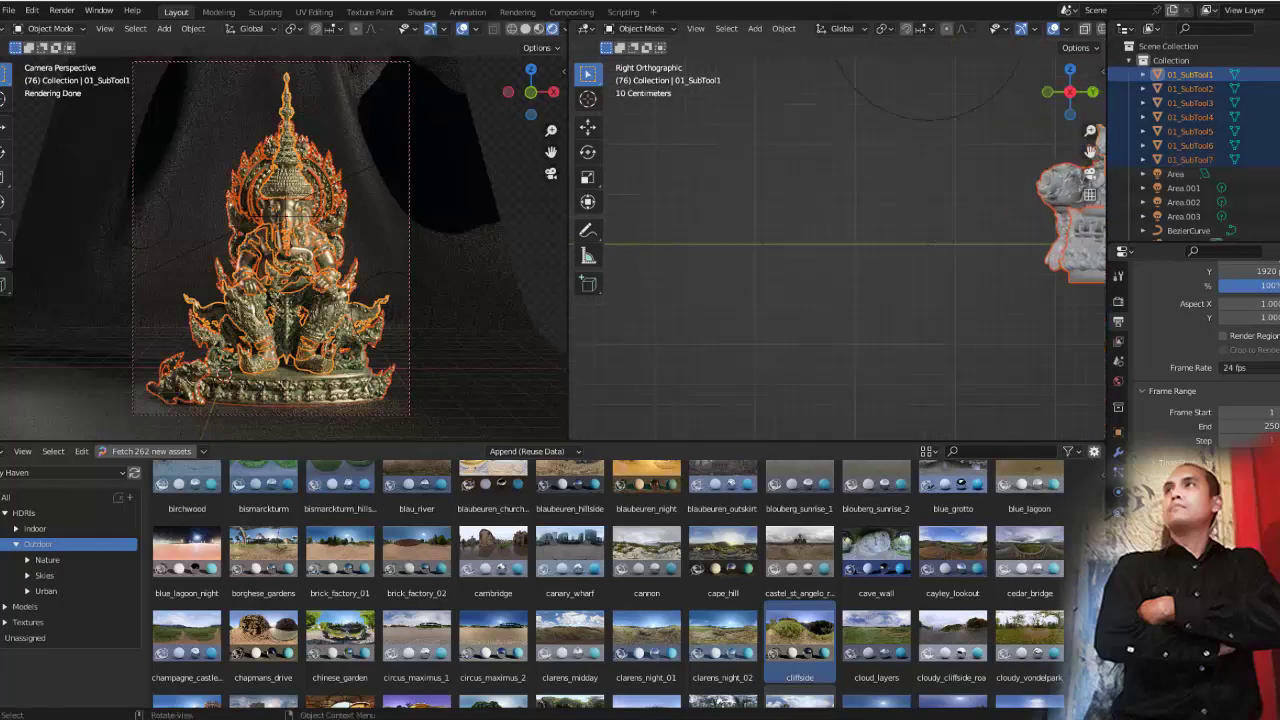
pyautogui.moveTo(837, 245)
pyautogui.keyDown('shift'); pyautogui.mouseDown(button='middle')
pyautogui.moveTo(612, 283)
pyautogui.moveTo(702, 234)
pyautogui.mouseUp(button='middle'); pyautogui.keyUp('shift')
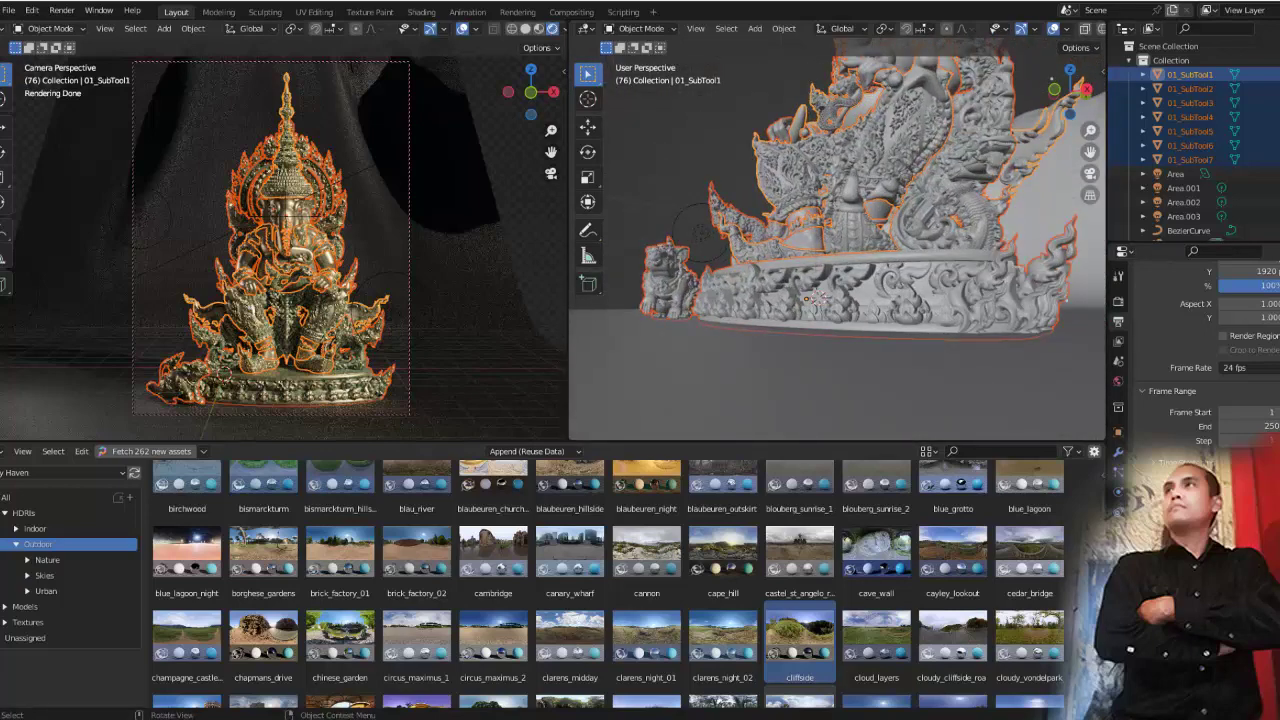
# Move the seven statue parts up about 0.052 m along global Z
pyautogui.press('g')
pyautogui.press('z')
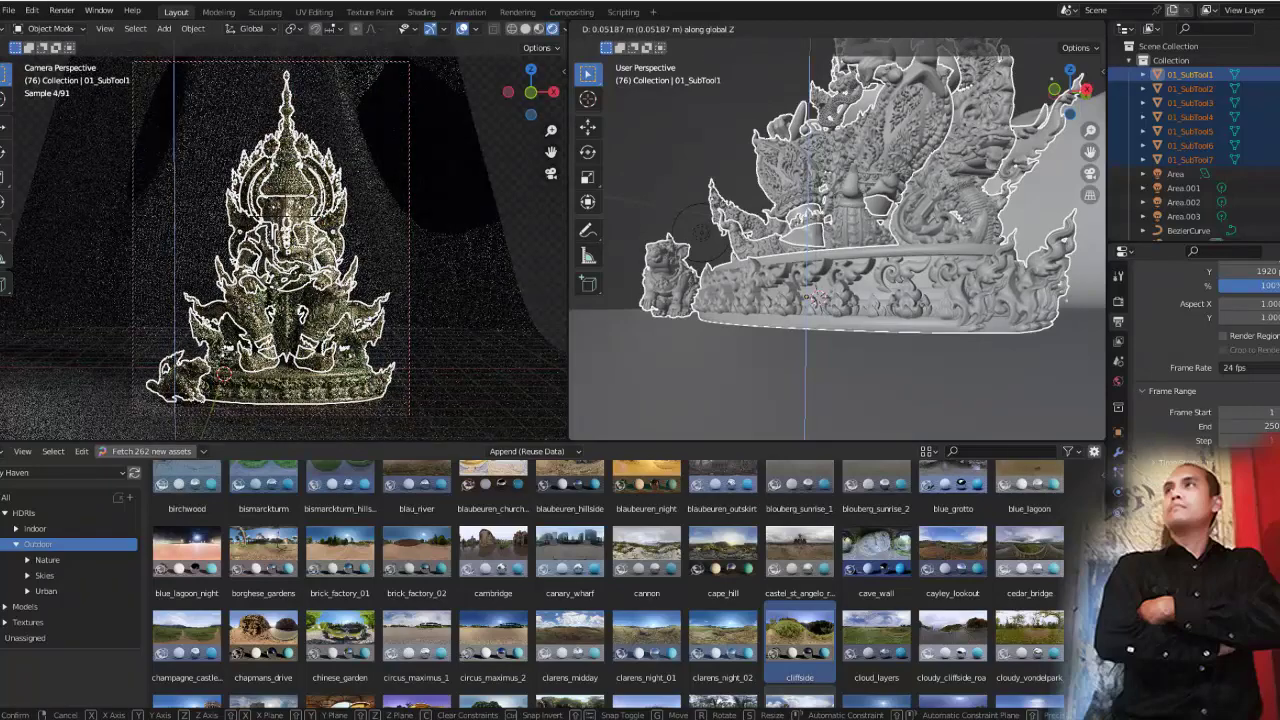
pyautogui.click(818, 298)
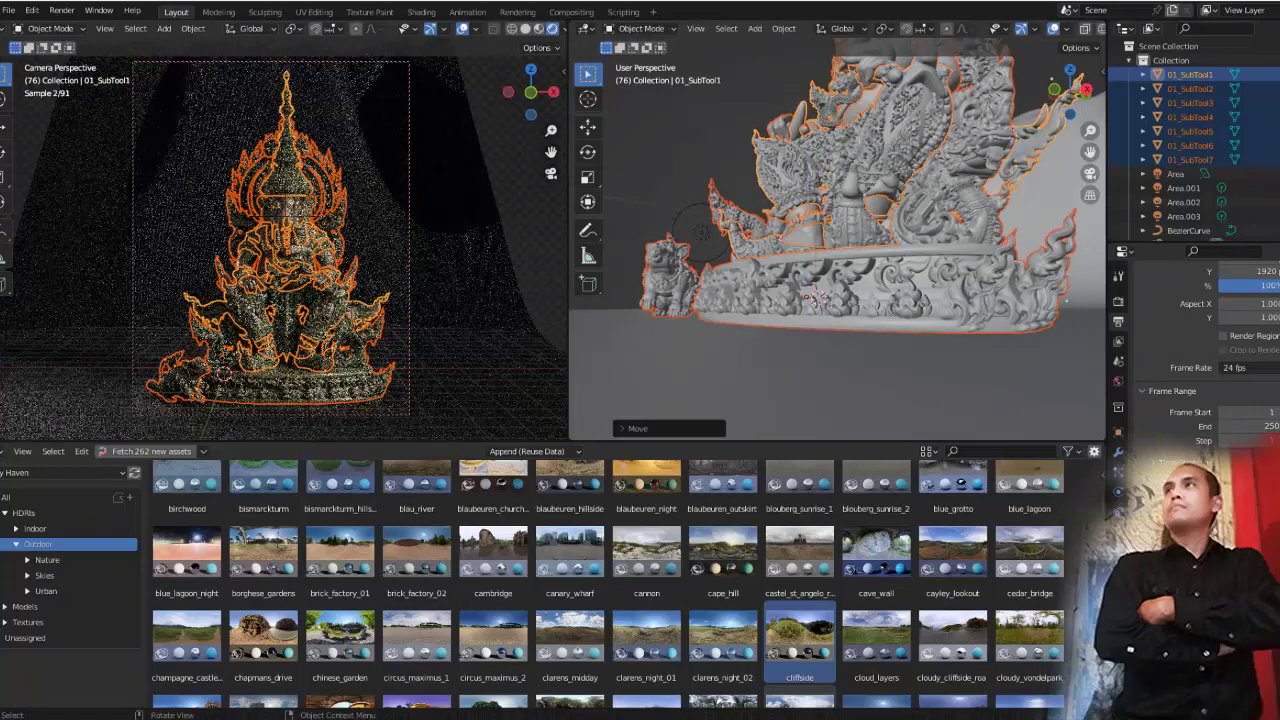
pyautogui.moveTo(818, 298)
pyautogui.mouseDown(button='middle')
pyautogui.moveTo(645, 262)
pyautogui.moveTo(687, 258)
pyautogui.mouseUp(button='middle')
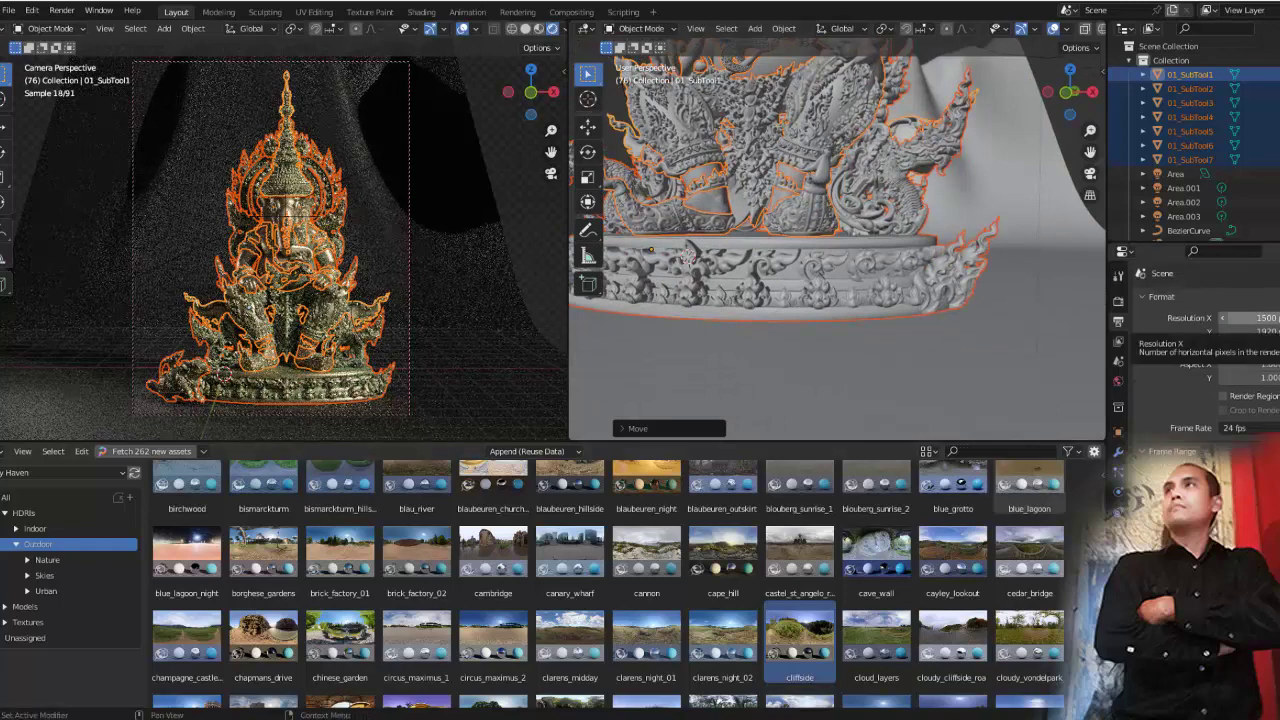
# Set the output resolution to 2500 x 3000 px and deselect all objects
pyautogui.click(1245, 317)
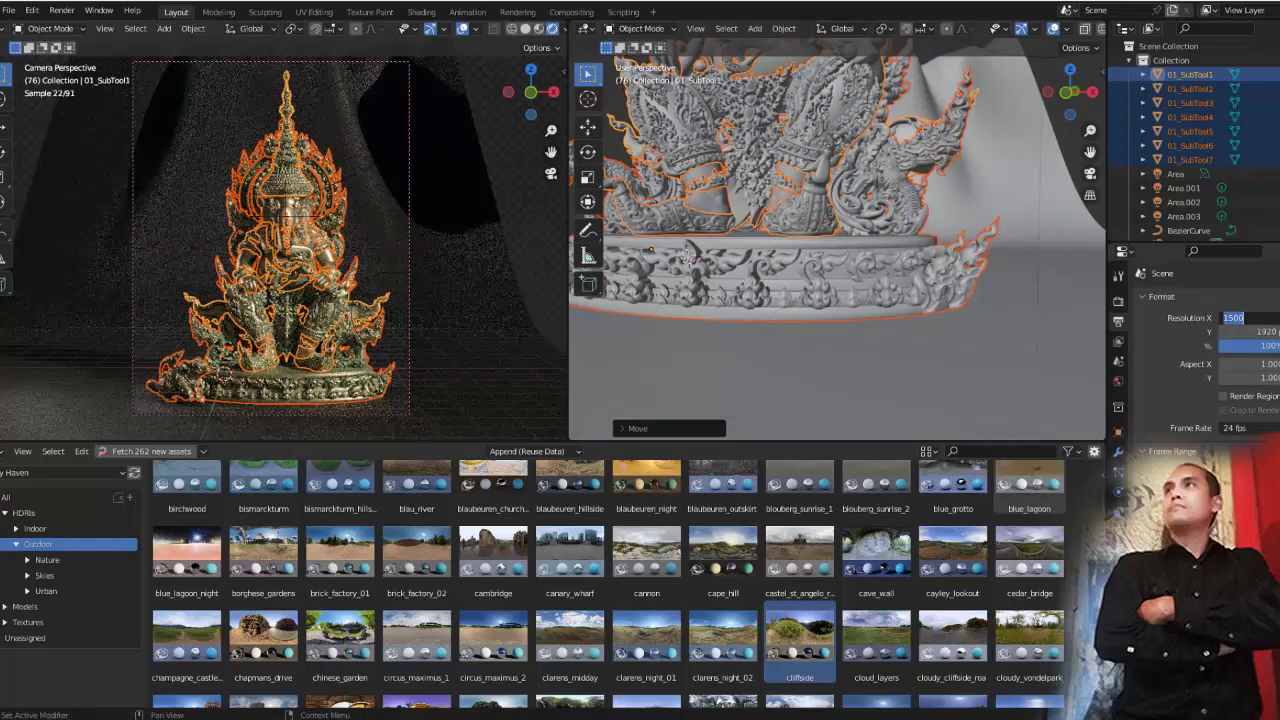
pyautogui.press('Tab')
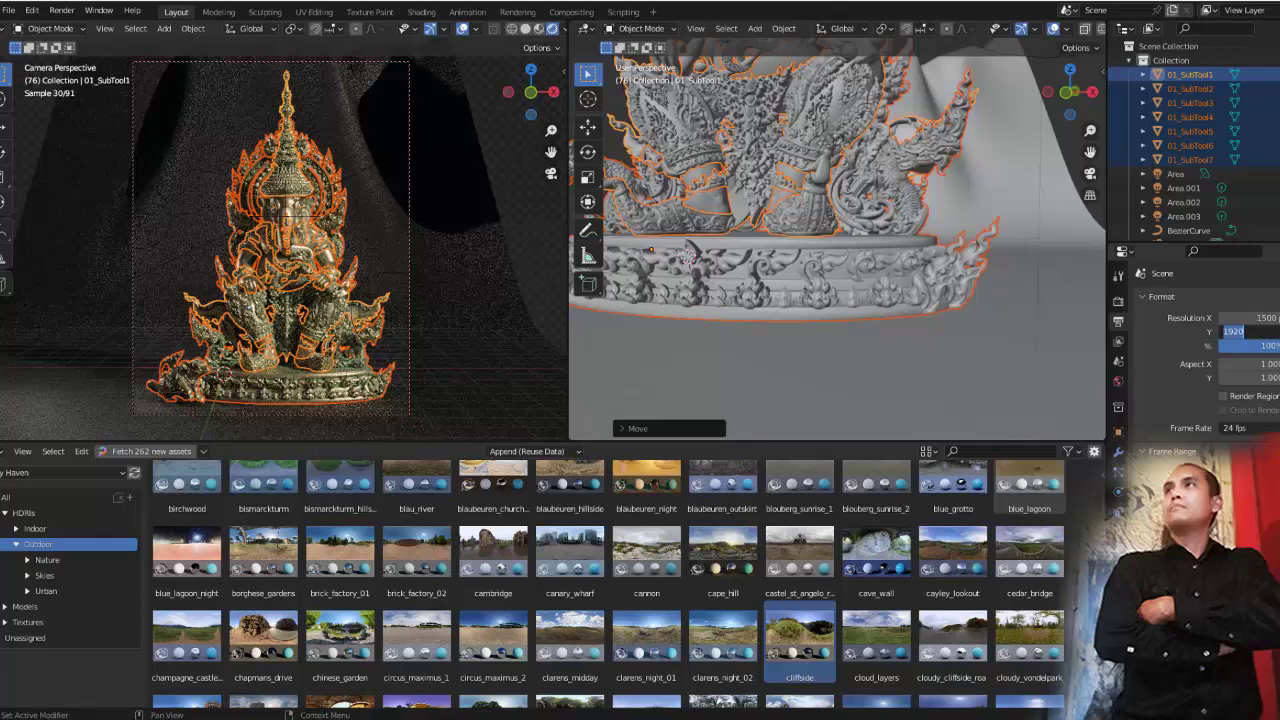
pyautogui.write('3000')
pyautogui.press('Return')
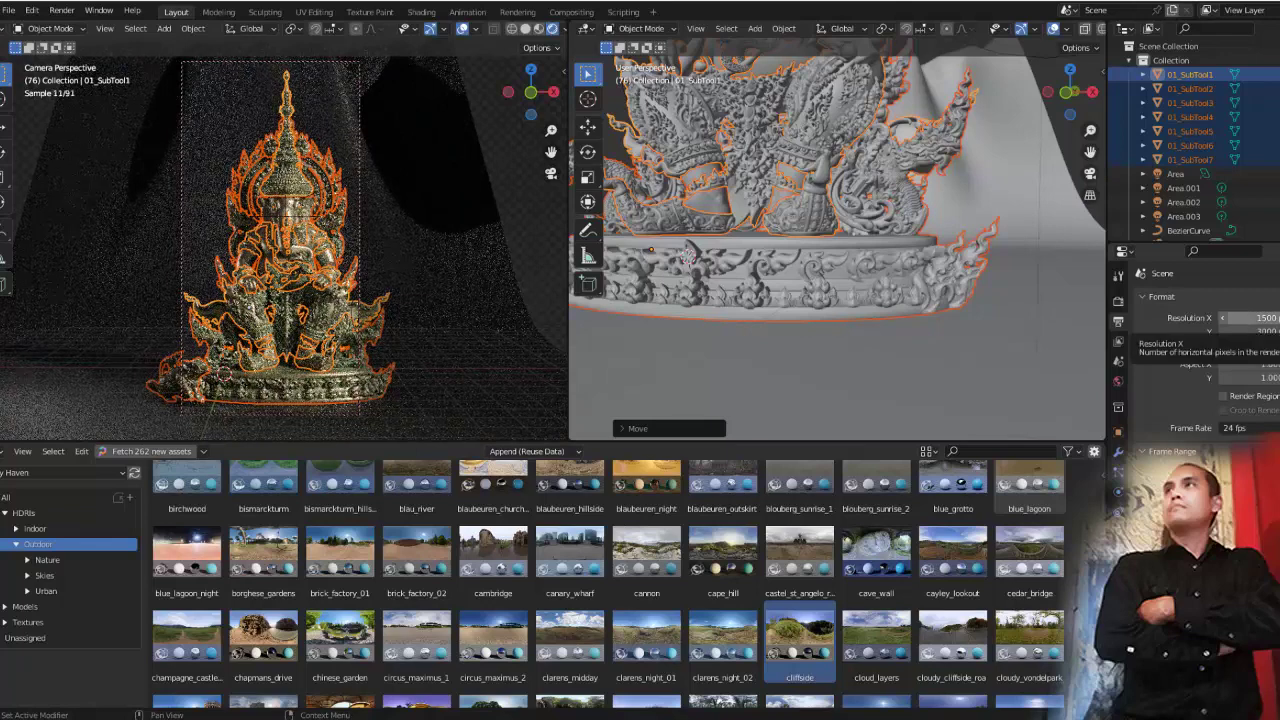
pyautogui.click(1245, 318)
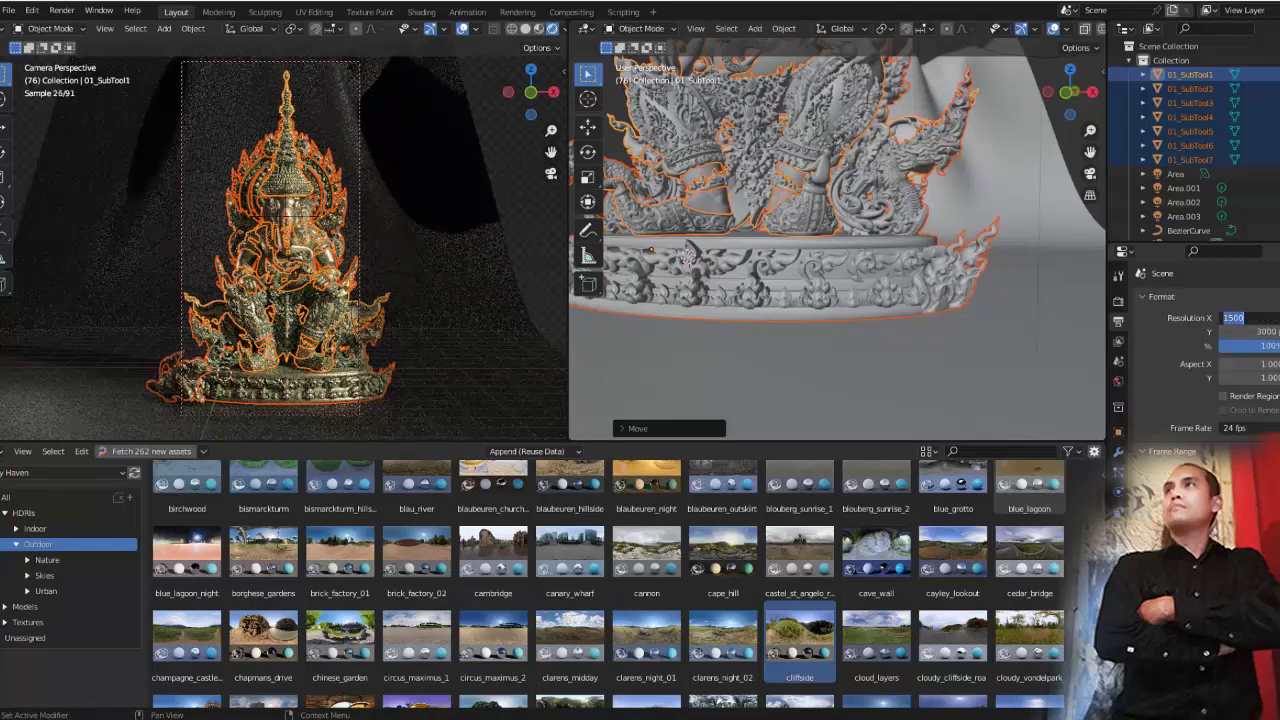
pyautogui.write('2500')
pyautogui.press('Return')
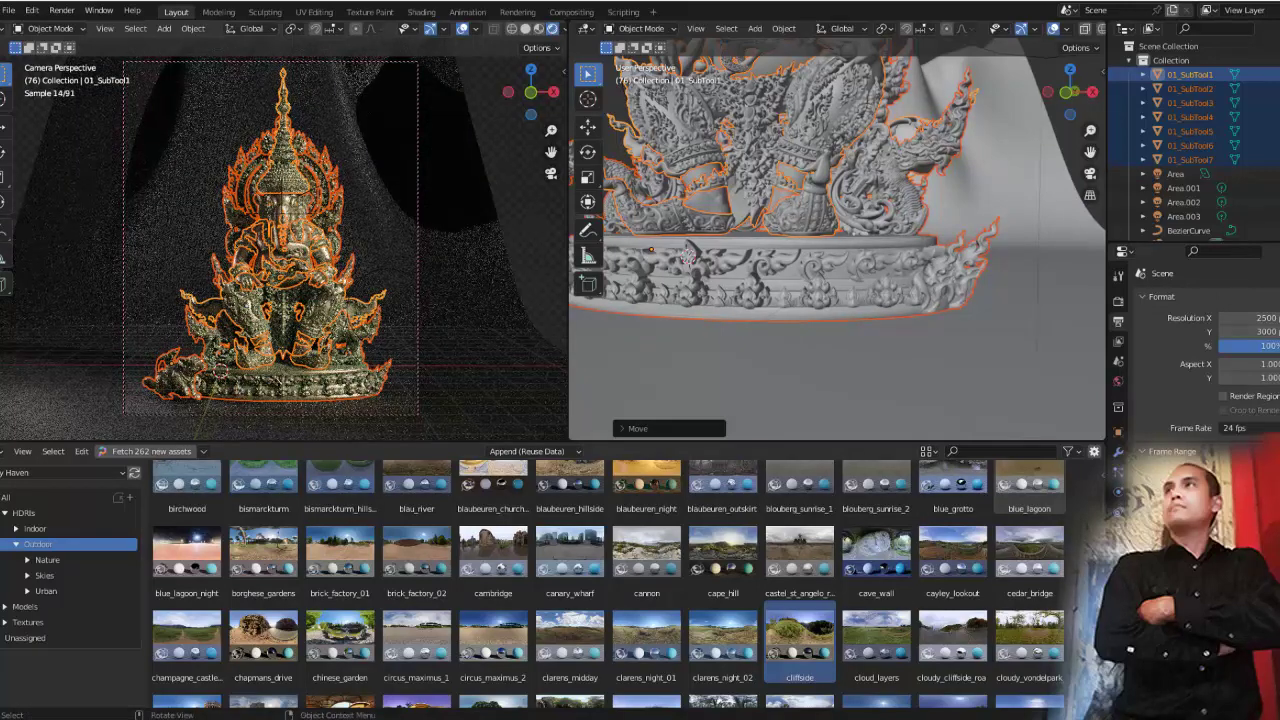
pyautogui.hotkey('alt', 'a')
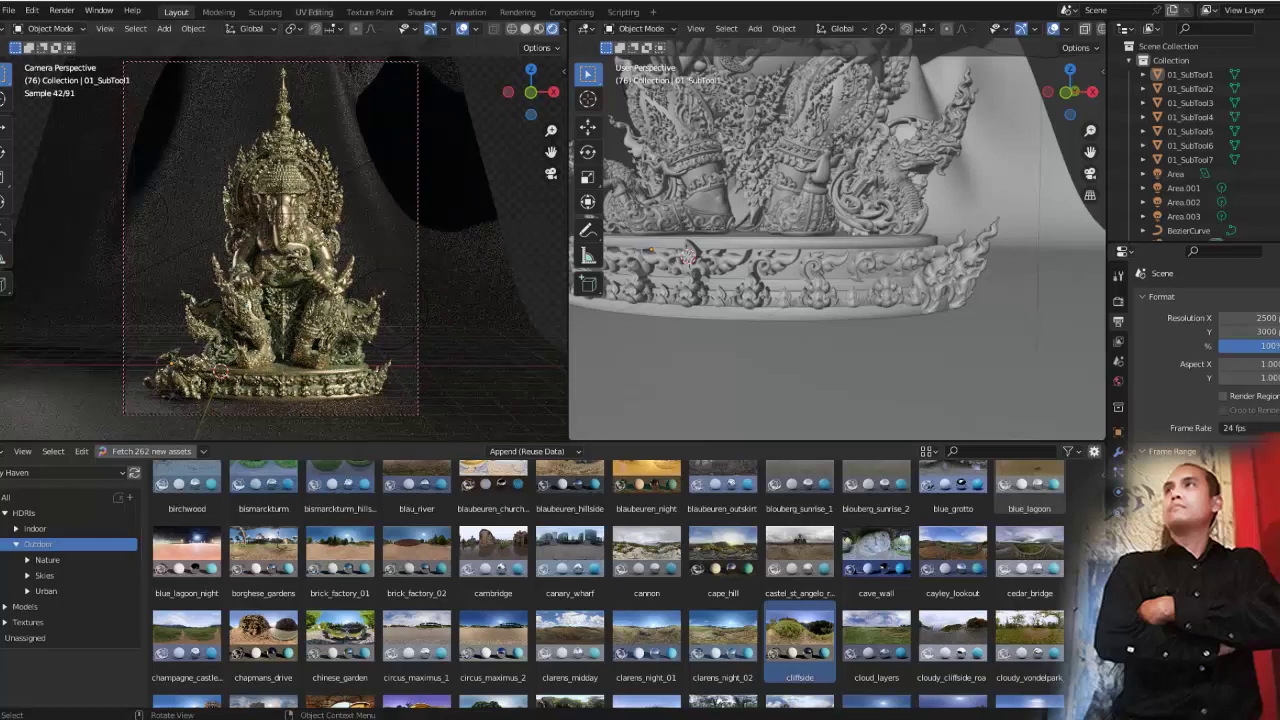
# Start the final Render Image and zoom into the Render Result
pyautogui.click(99, 10)
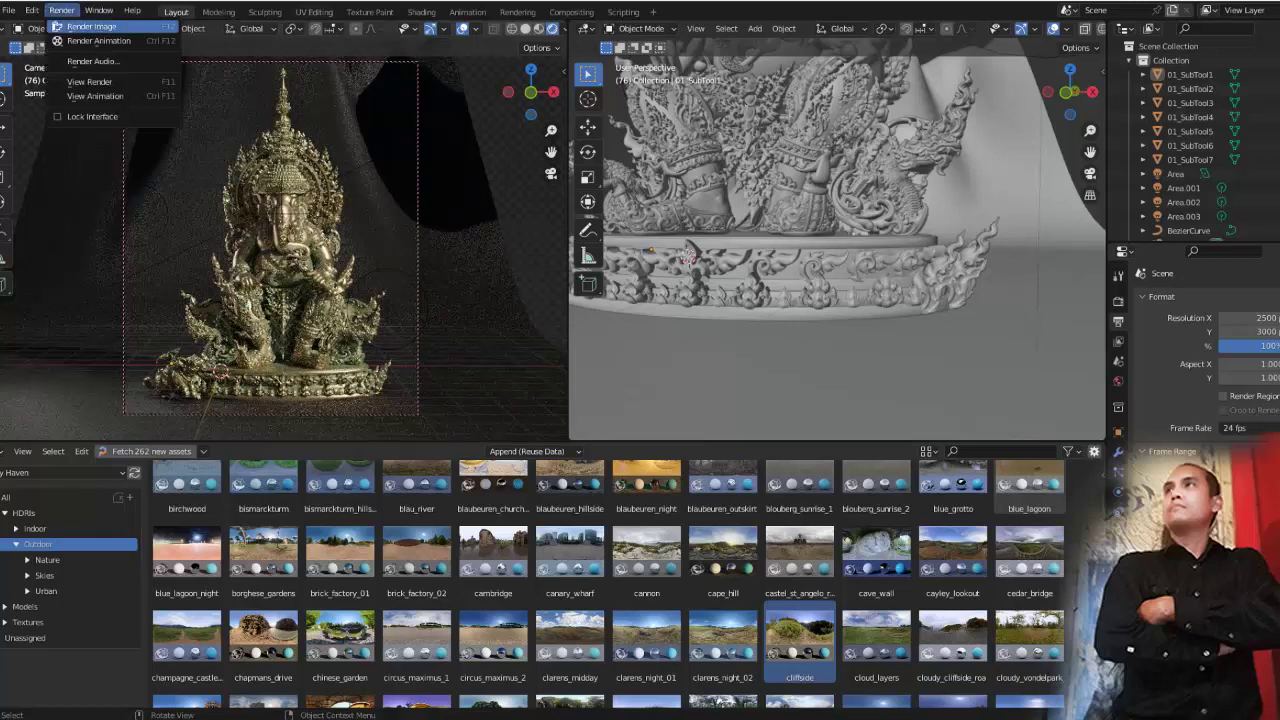
pyautogui.click(90, 26)
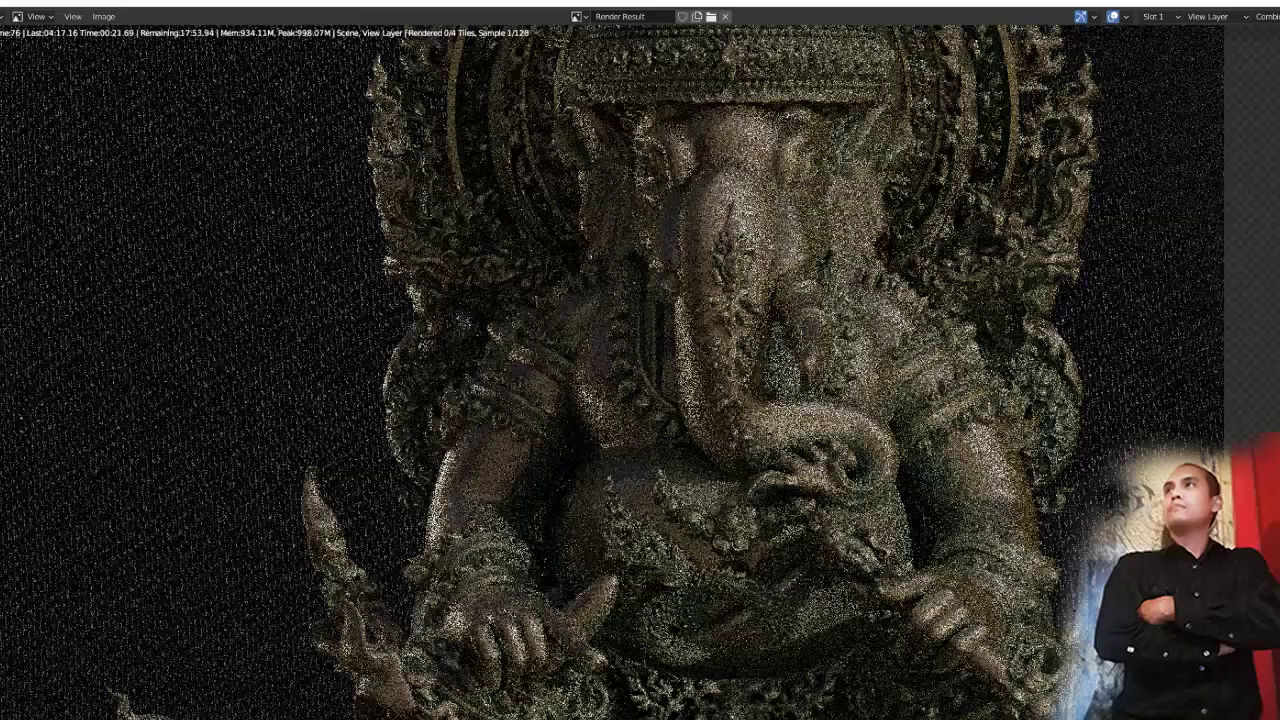
pyautogui.scroll(-4, 612, 372)
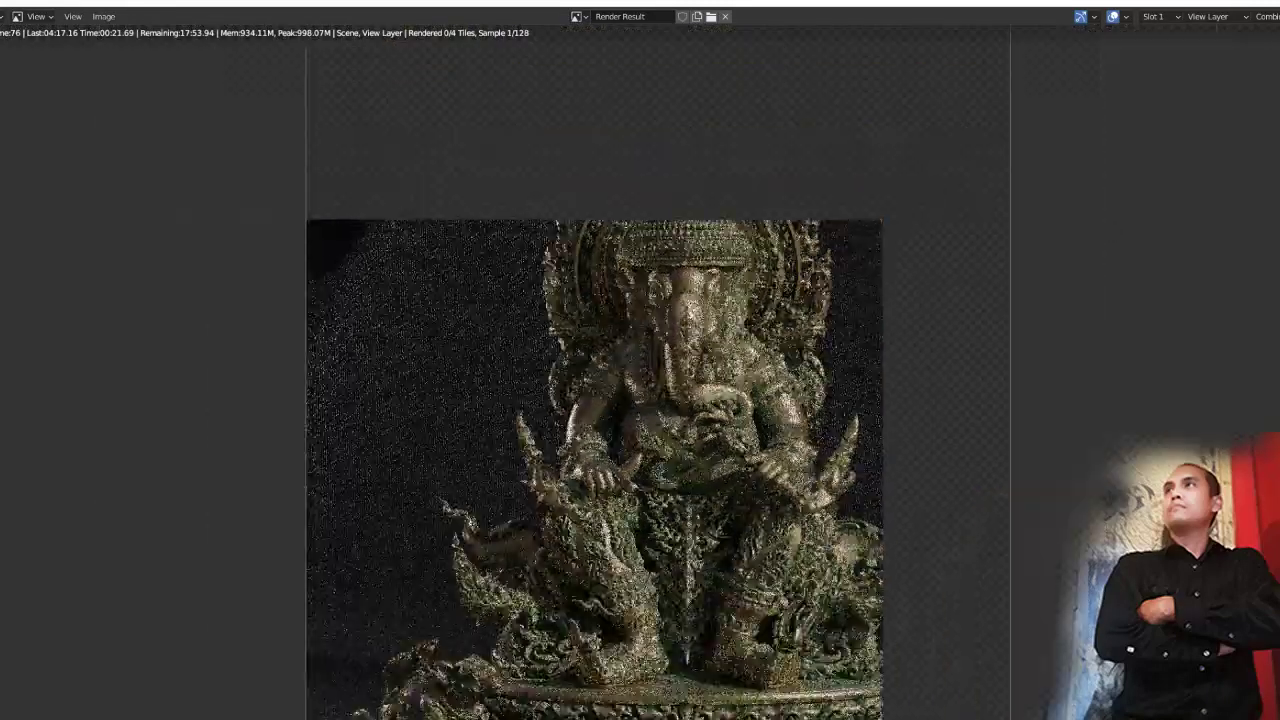
pyautogui.scroll(6, 612, 372)
pyautogui.scroll(-2, 660, 375)
pyautogui.scroll(-2, 660, 375)
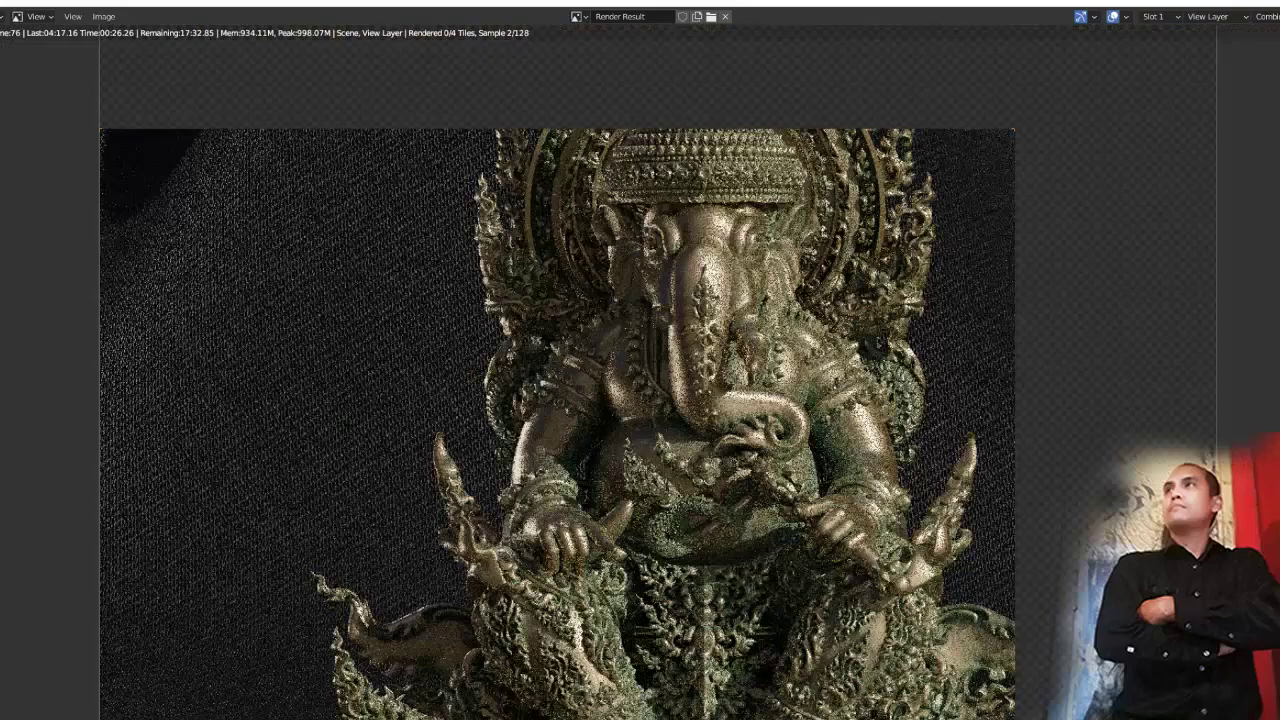
pyautogui.scroll(-1, 660, 375)
pyautogui.scroll(-2, 660, 375)
pyautogui.scroll(1, 660, 375)
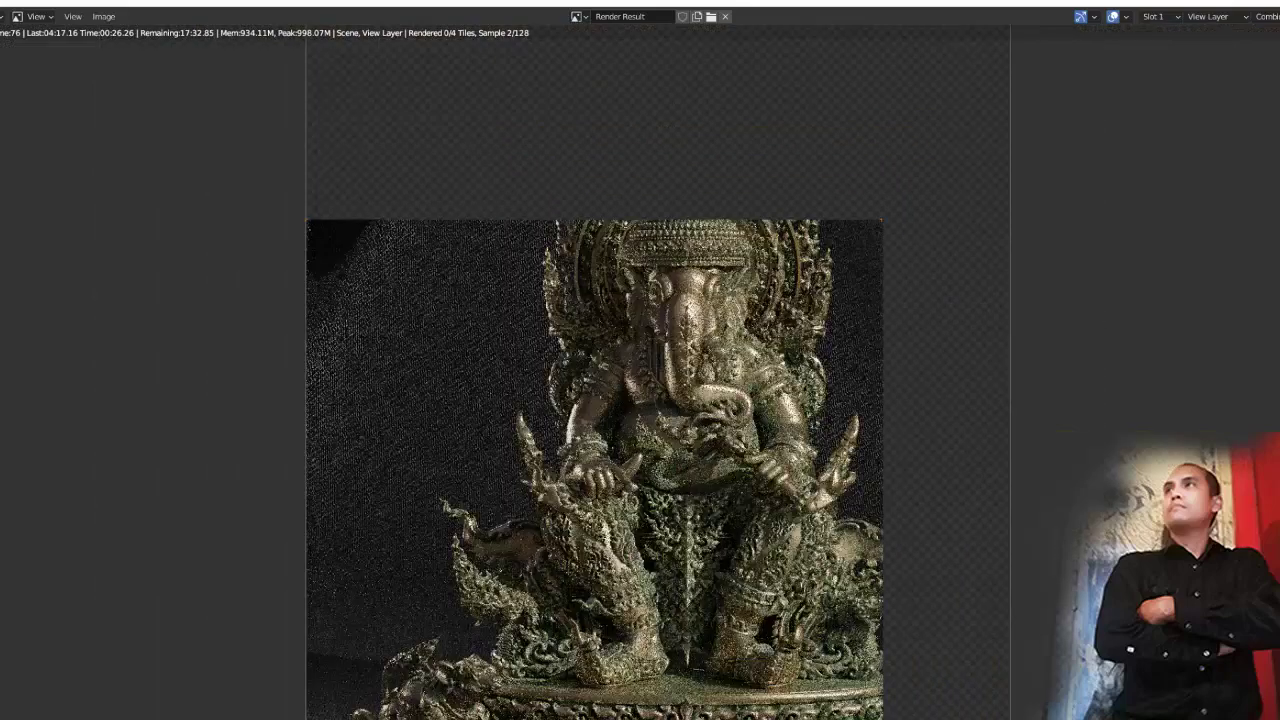
# Inspect the render's base, top edge, head and carved leg details up close
pyautogui.moveTo(600, 450); pyautogui.dragTo(666, 301, button='middle')
pyautogui.scroll(2, 661, 370)
pyautogui.scroll(1, 661, 370)
pyautogui.scroll(-1, 661, 370)
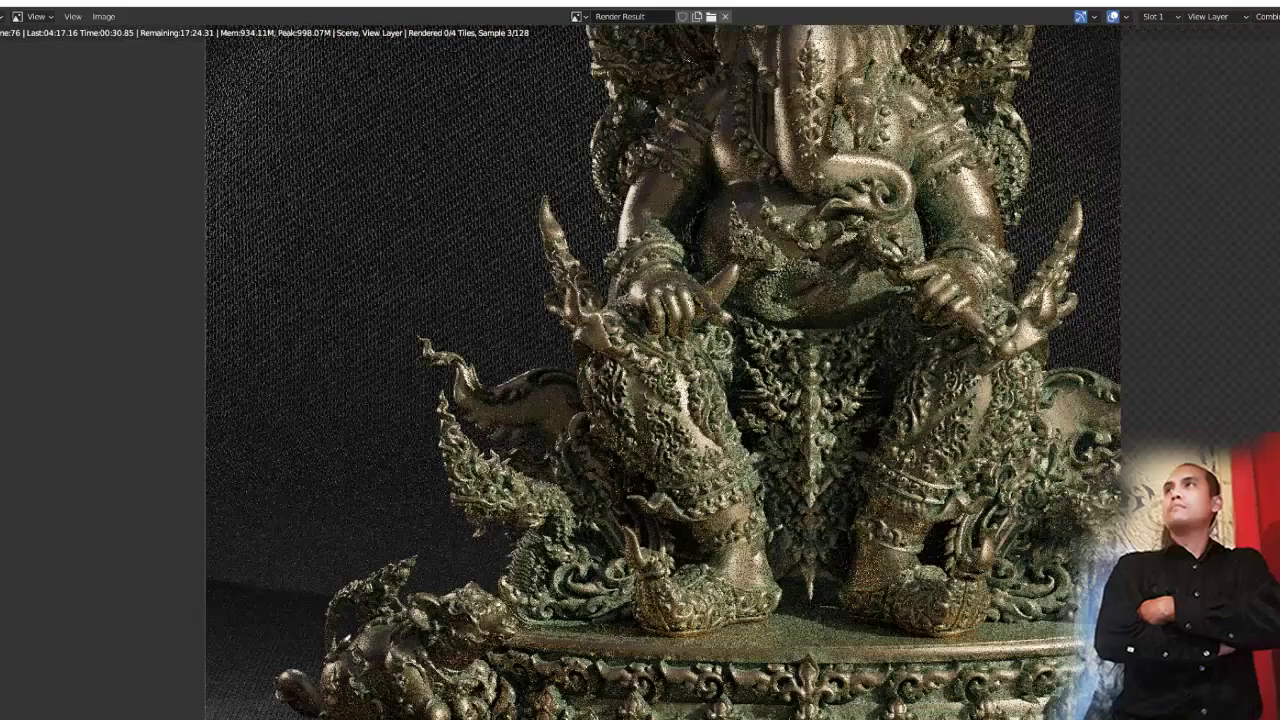
pyautogui.scroll(-1, 661, 370)
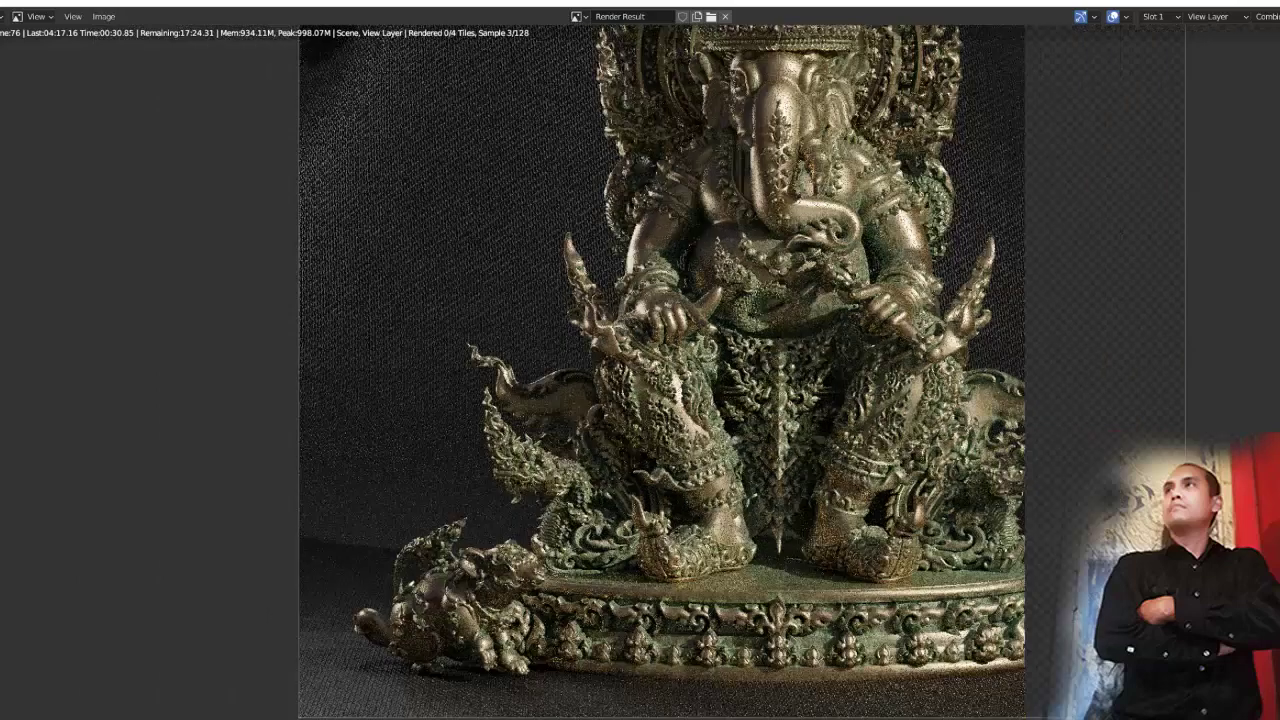
pyautogui.moveTo(660, 375)
pyautogui.mouseDown(button='middle')
pyautogui.moveTo(613, 486)
pyautogui.moveTo(604, 556)
pyautogui.mouseUp(button='middle')
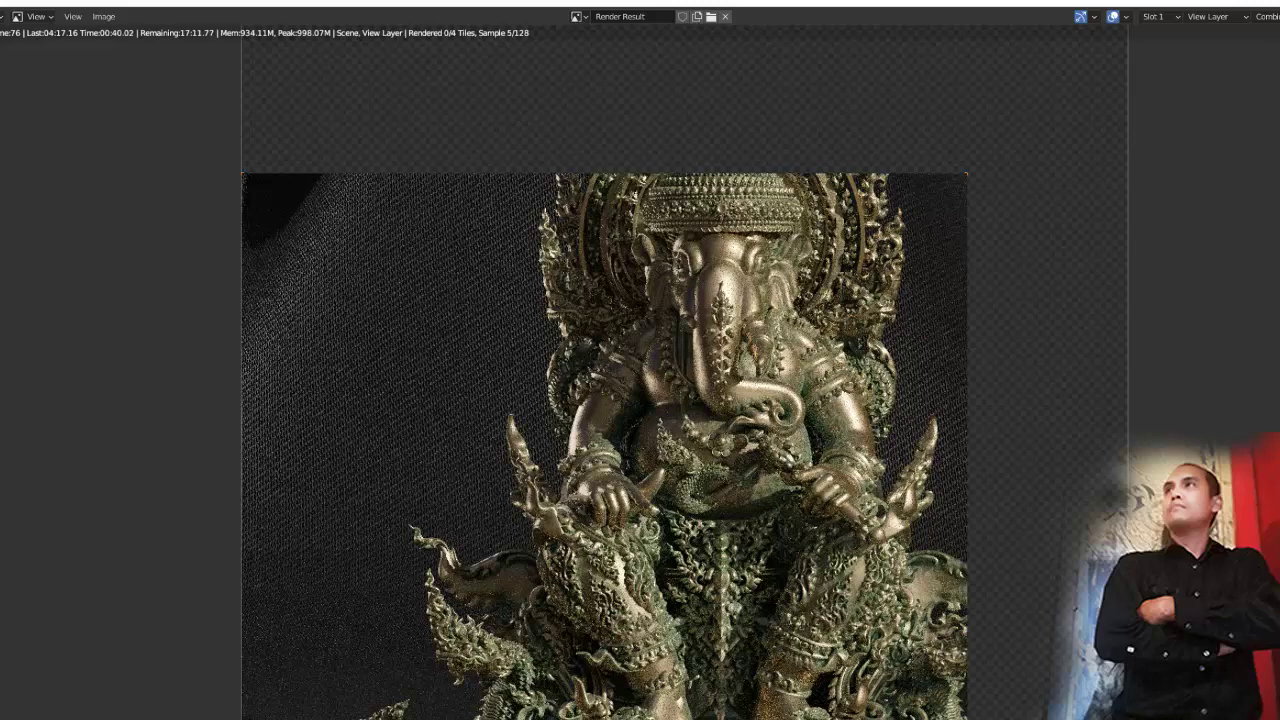
pyautogui.scroll(2, 655, 375)
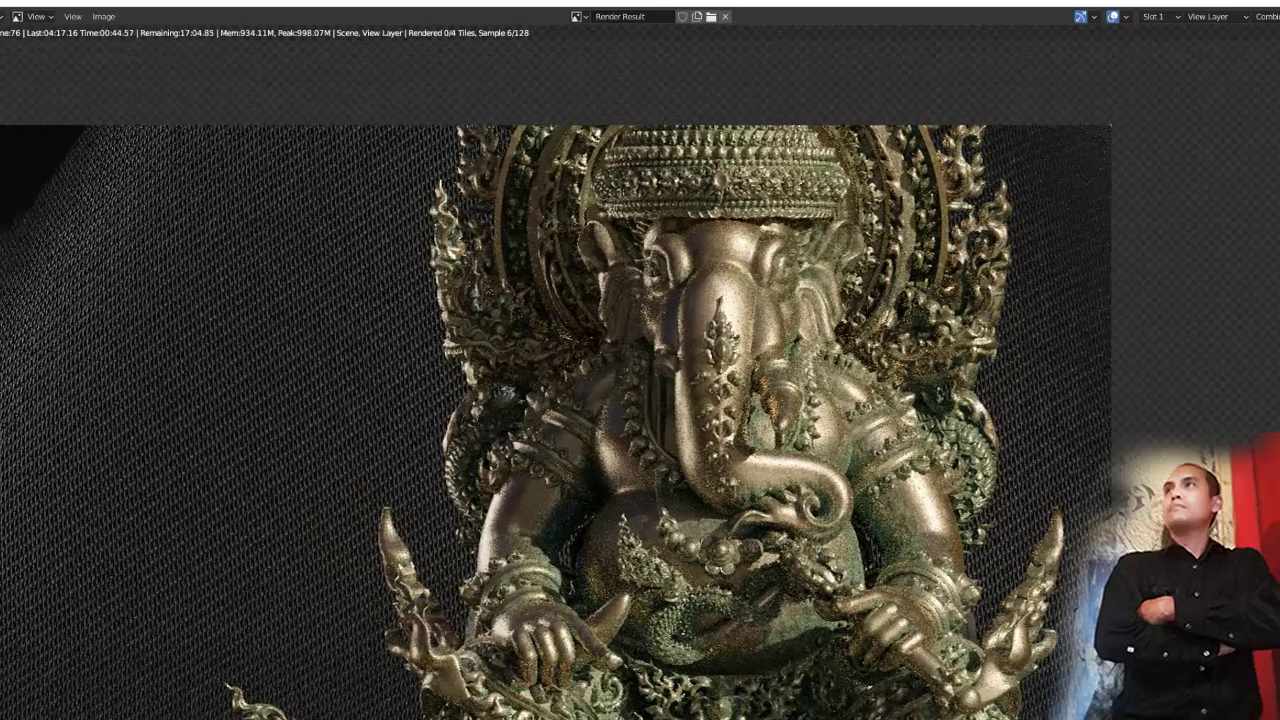
pyautogui.moveTo(640, 360); pyautogui.dragTo(595, 485, button='middle')
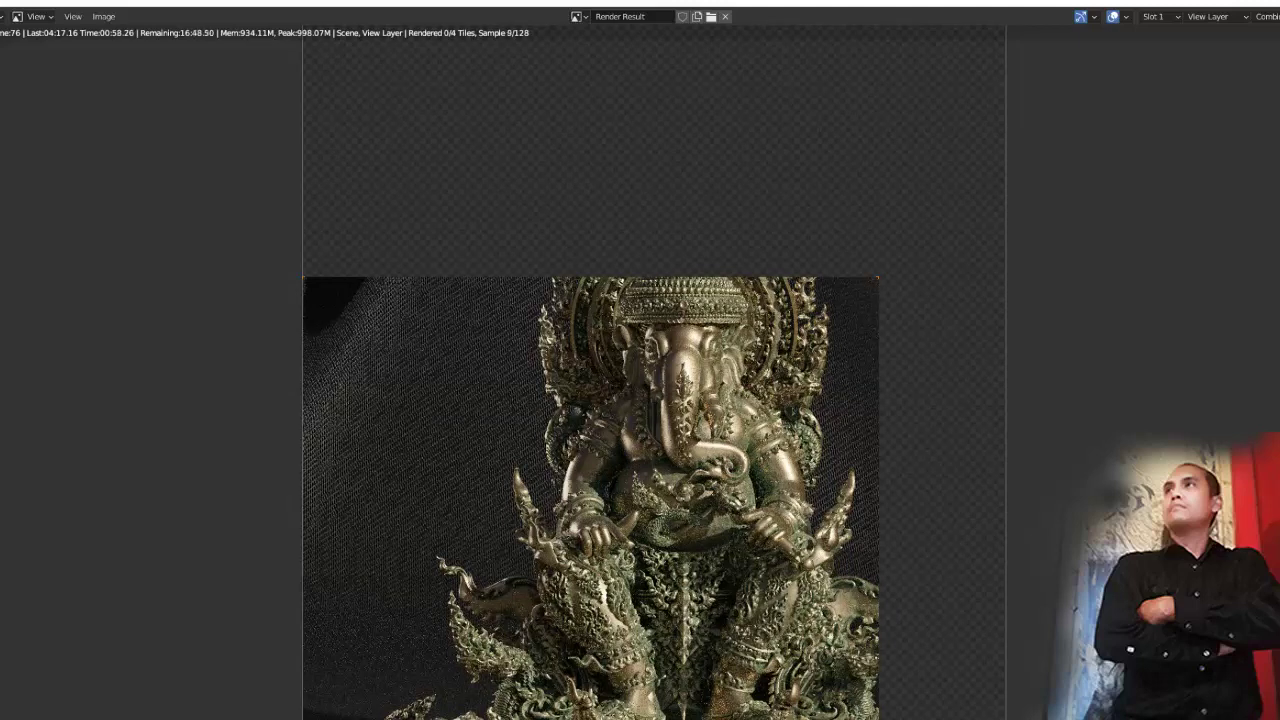
pyautogui.moveTo(640, 400); pyautogui.dragTo(700, 250, button='middle')
pyautogui.scroll(6, 640, 370)
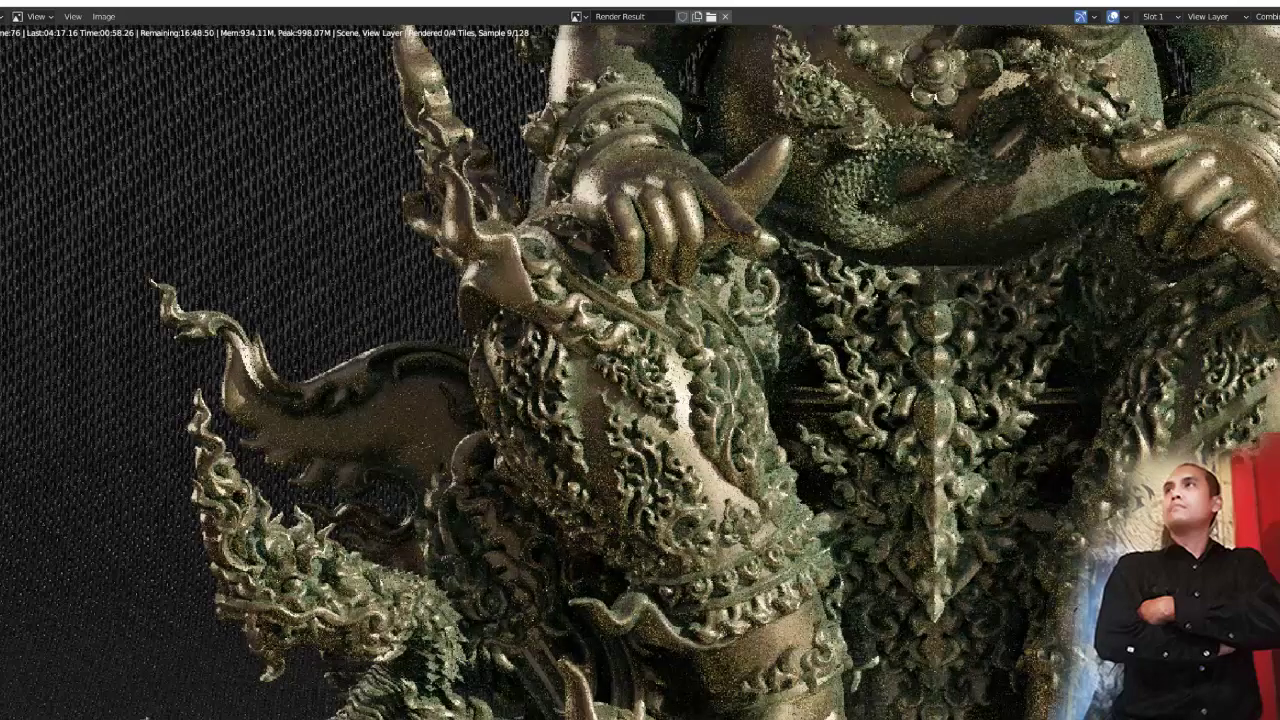
pyautogui.scroll(-1, 680, 370)
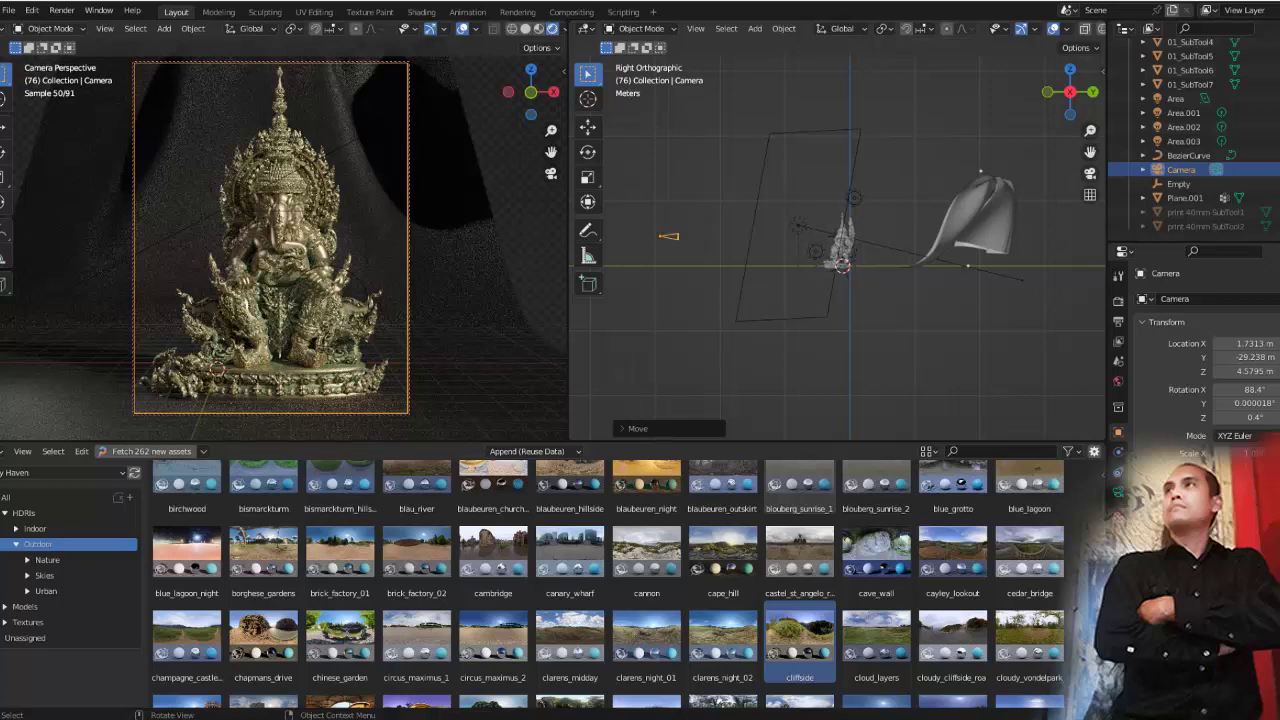
# Open the Render properties and scroll down through the Film and transparency options
pyautogui.scroll(-4, 1190, 330)
pyautogui.scroll(-2, 1195, 340)
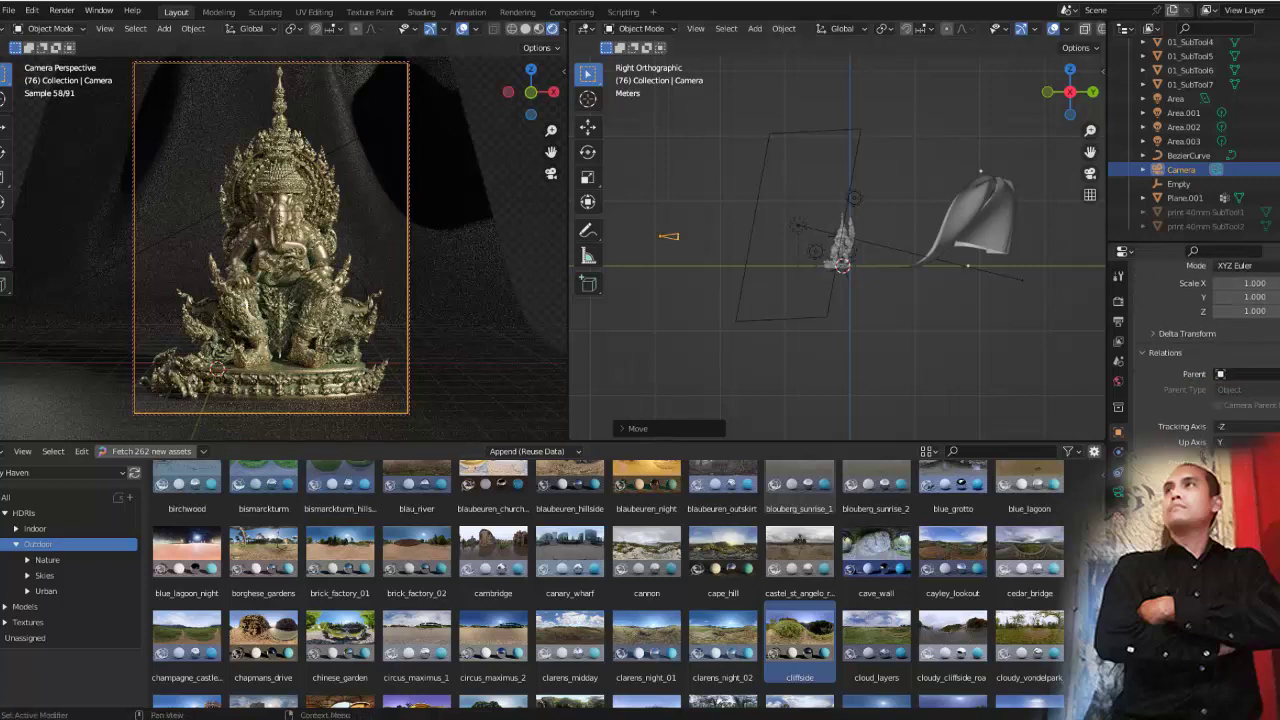
pyautogui.scroll(-2, 1195, 340)
pyautogui.scroll(-3, 1195, 340)
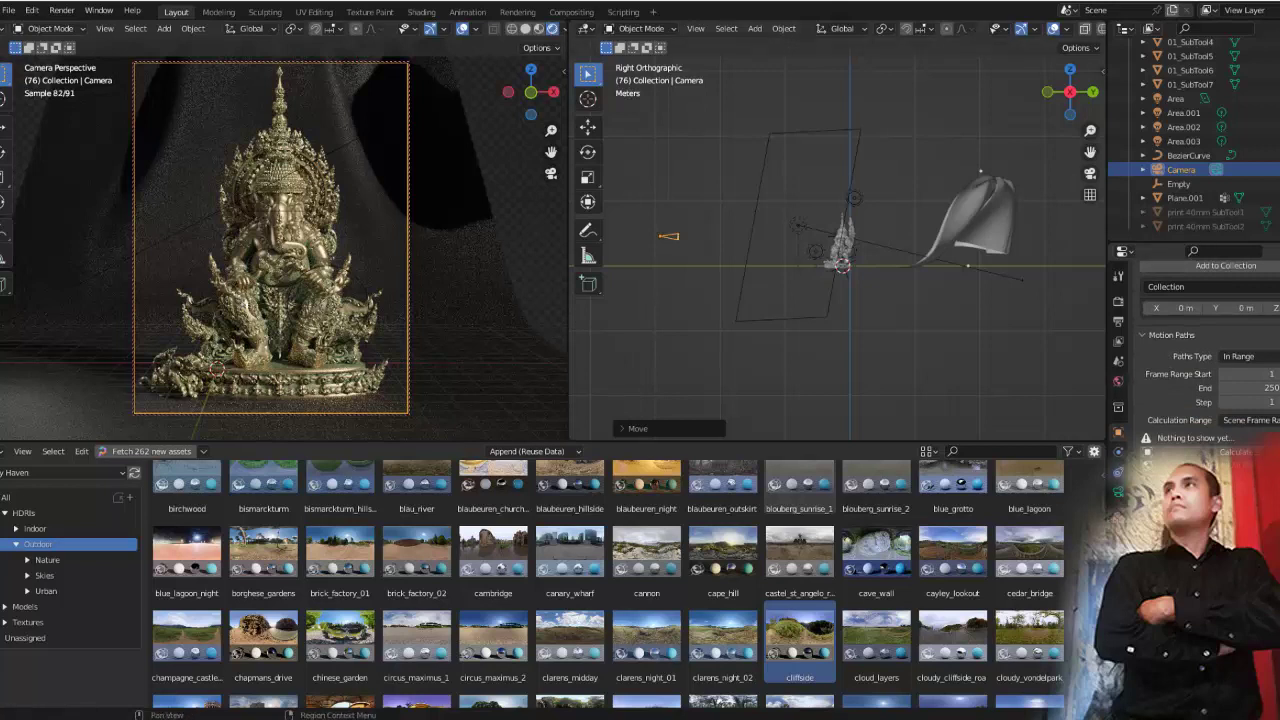
pyautogui.click(1118, 300)
pyautogui.scroll(-2, 1190, 350)
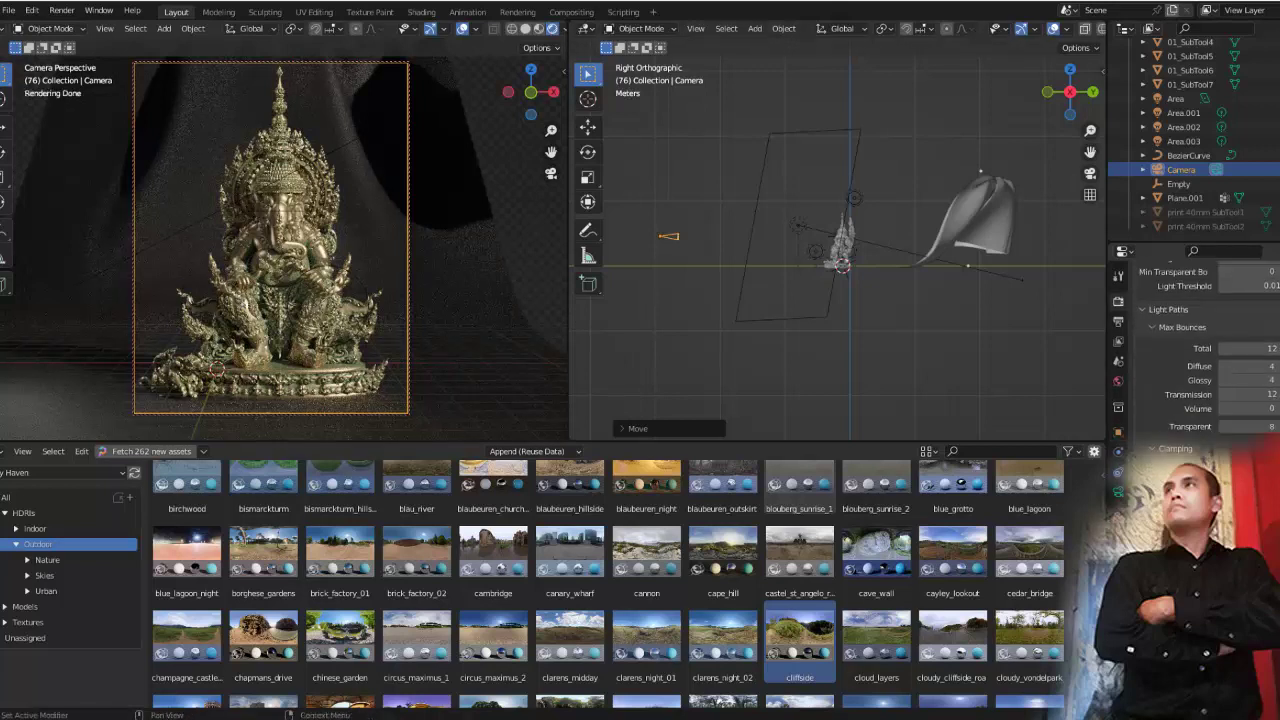
pyautogui.scroll(-2, 1190, 350)
pyautogui.scroll(-3, 1190, 350)
pyautogui.scroll(-3, 1190, 350)
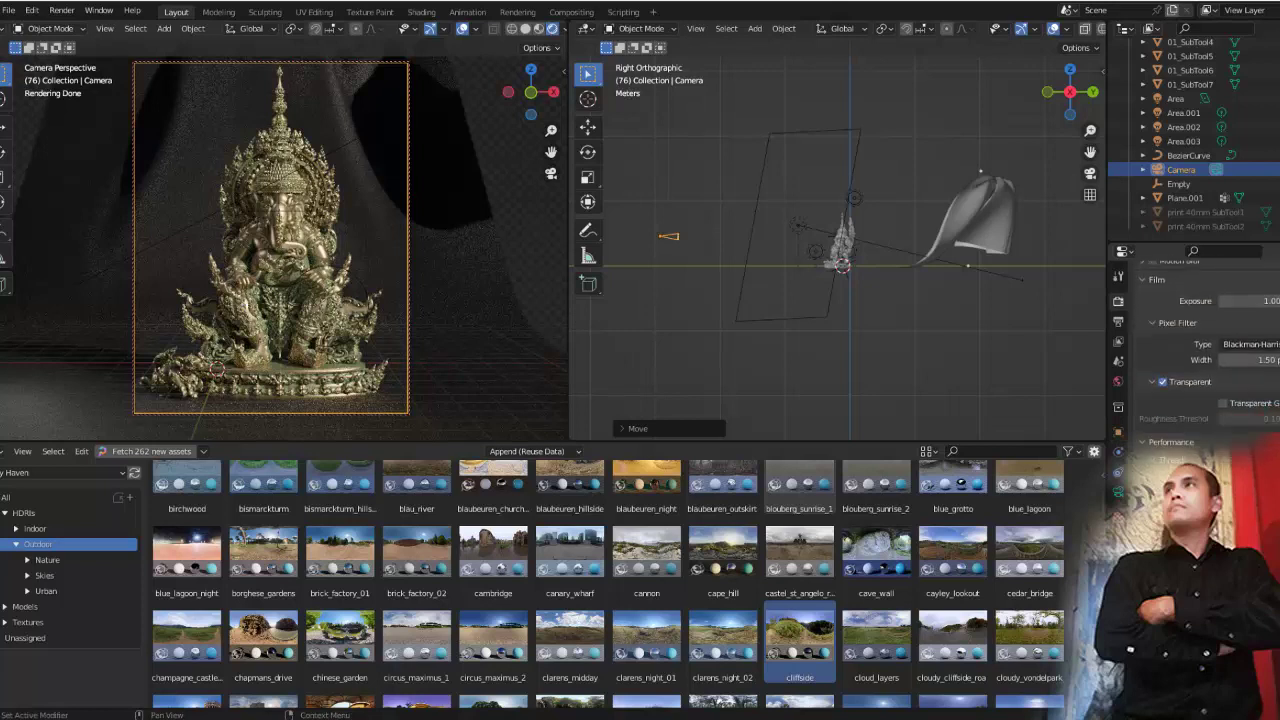
pyautogui.scroll(2, 1190, 350)
pyautogui.scroll(2, 1190, 350)
pyautogui.scroll(2, 1190, 350)
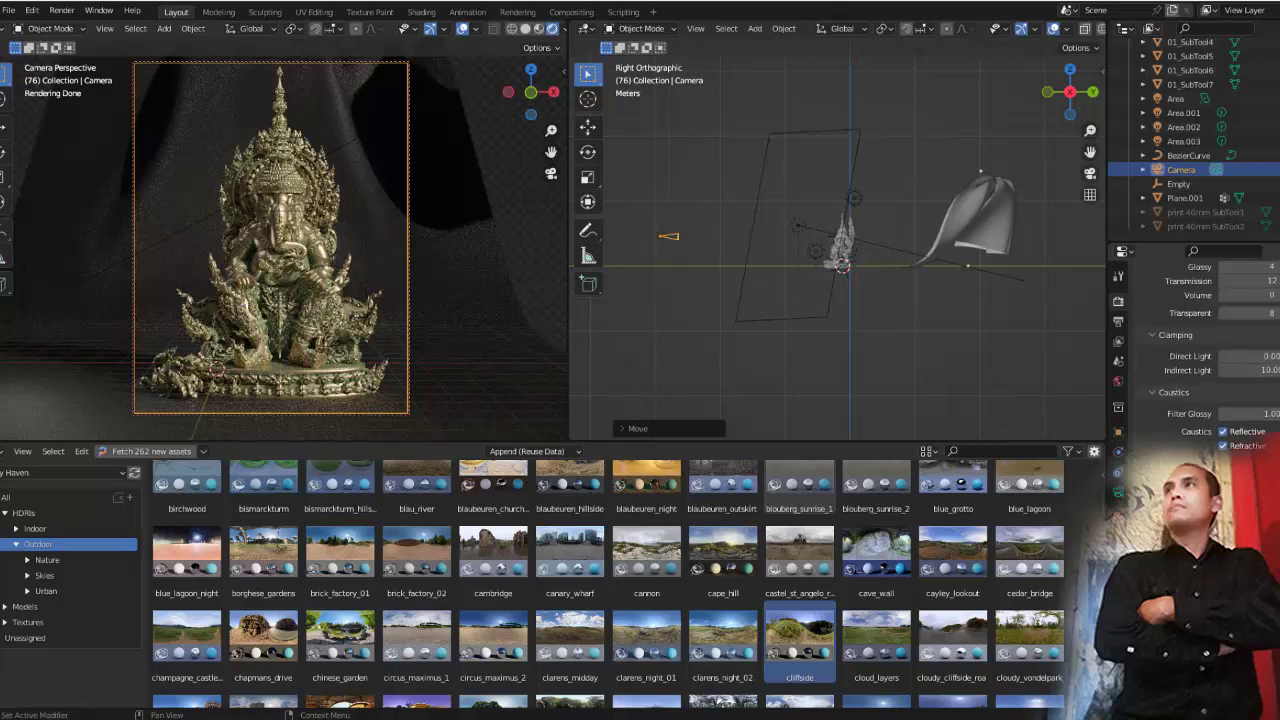
pyautogui.scroll(-3, 1190, 350)
pyautogui.scroll(-3, 1190, 350)
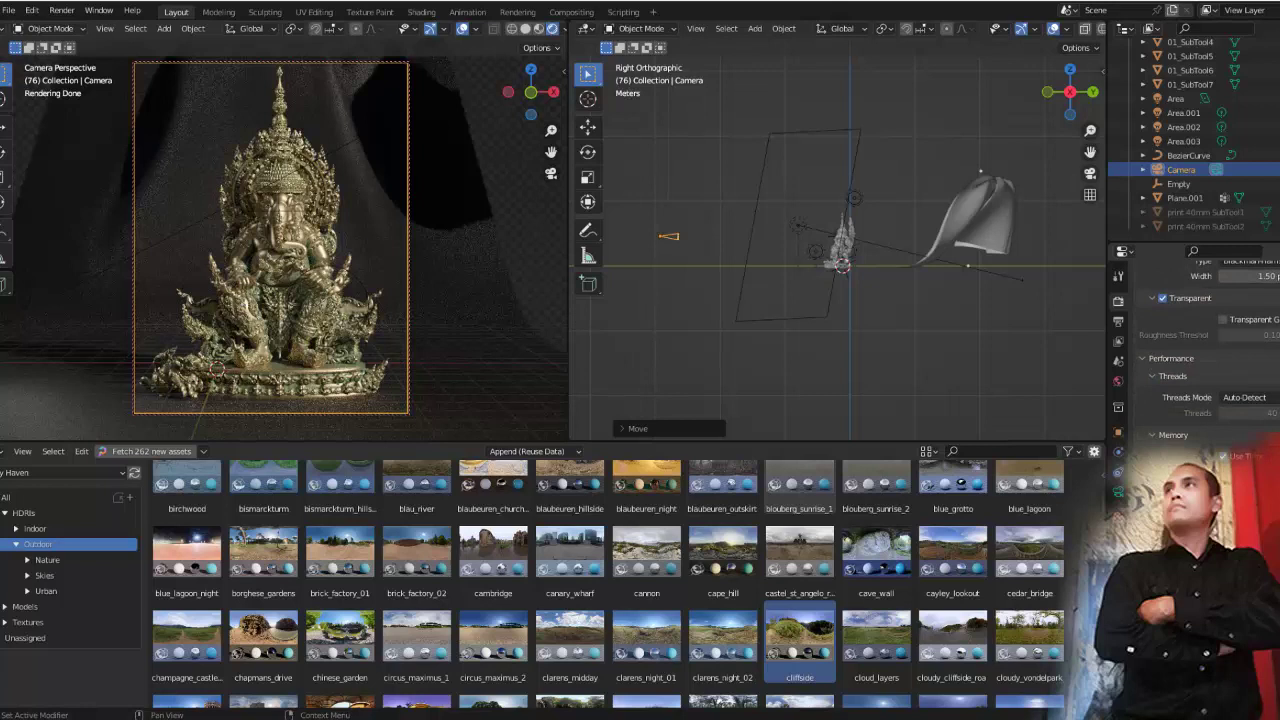
pyautogui.scroll(-2, 1190, 350)
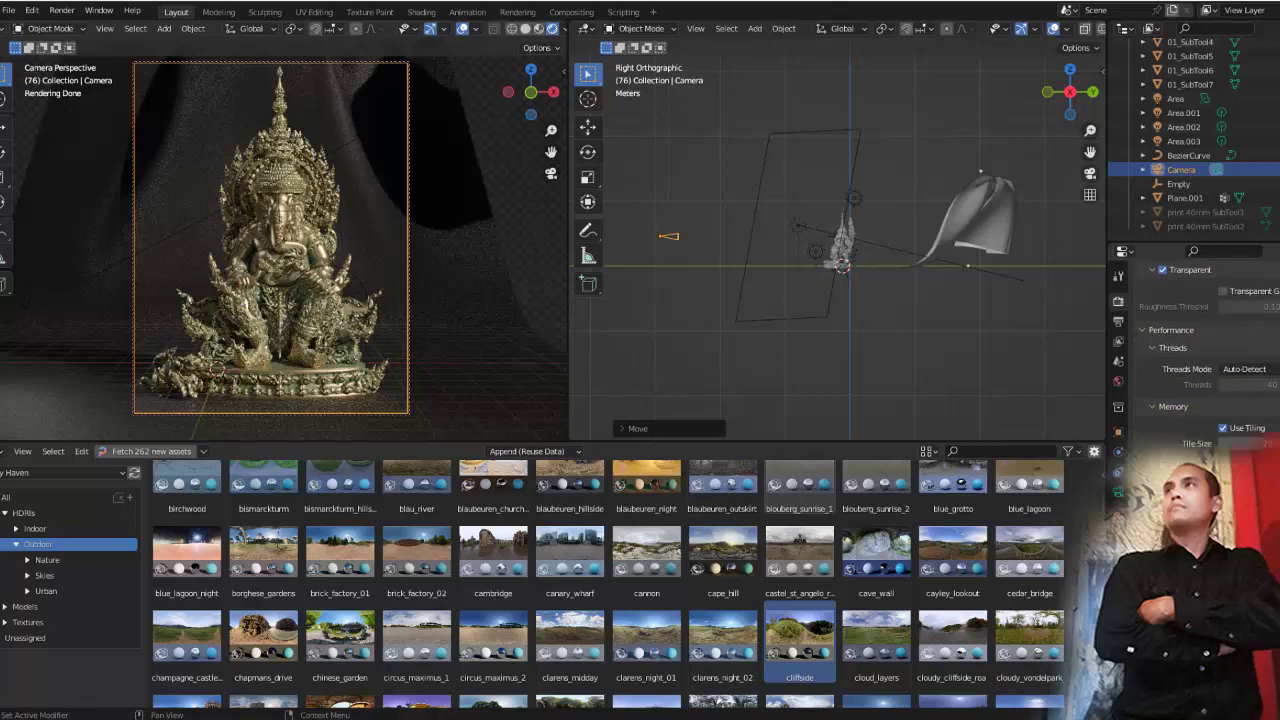
pyautogui.scroll(-2, 1190, 350)
pyautogui.scroll(-2, 1190, 350)
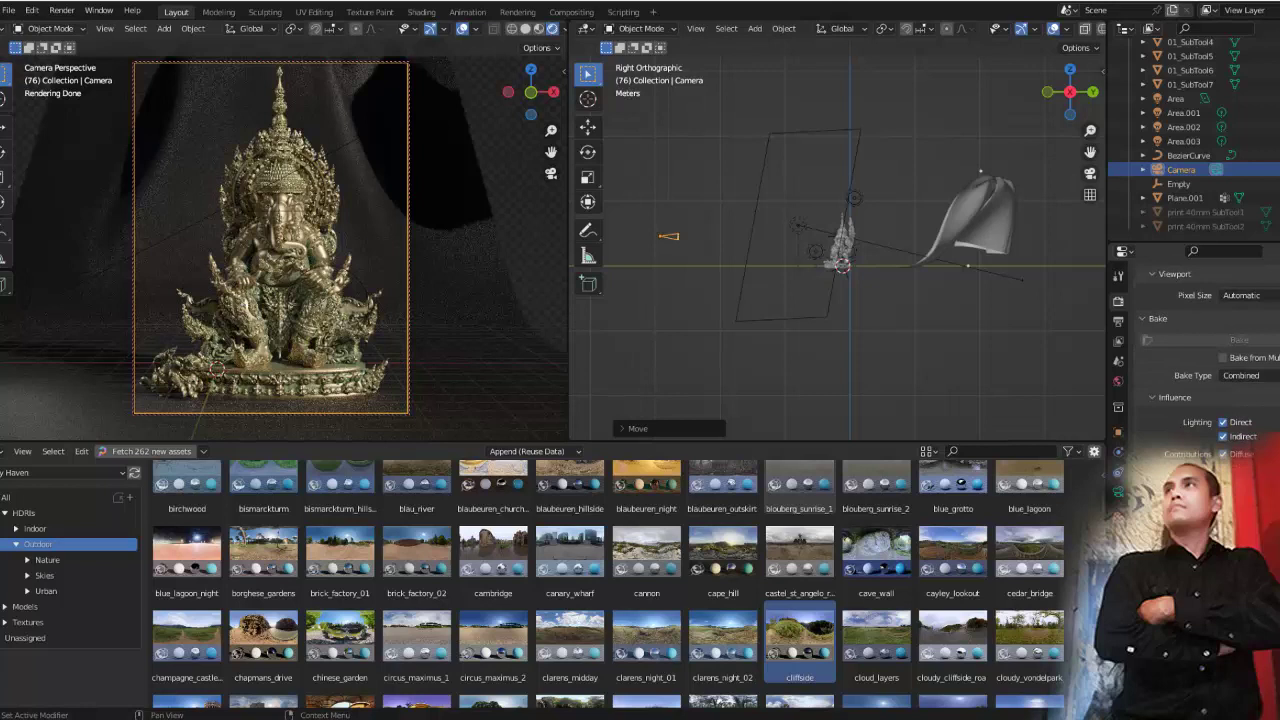
pyautogui.scroll(-1, 1195, 350)
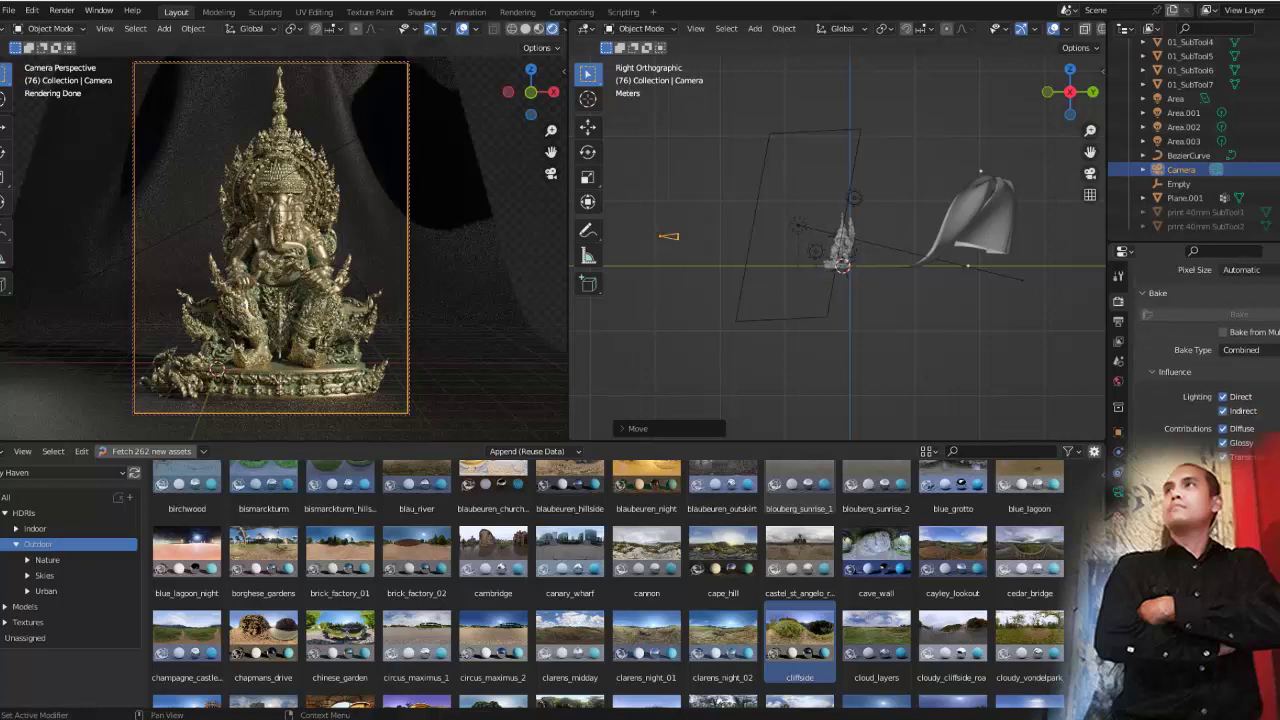
pyautogui.scroll(-5, 1195, 350)
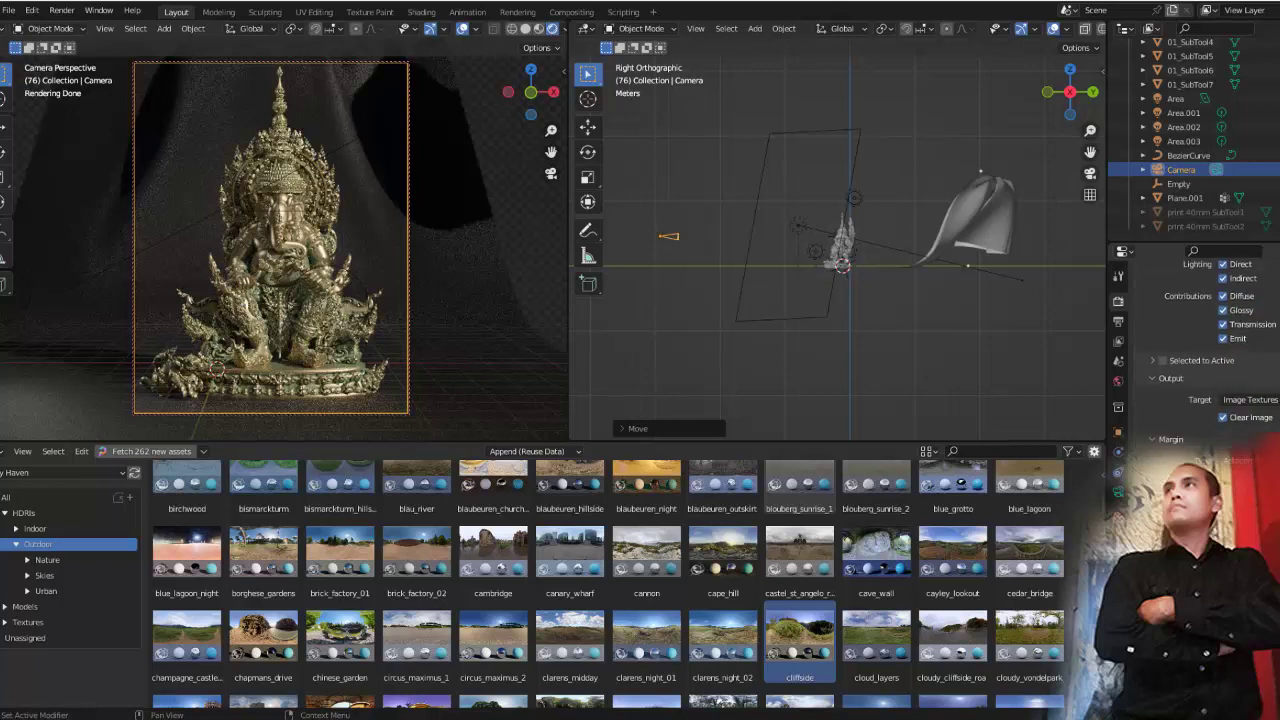
pyautogui.scroll(7, 1195, 350)
# Glance at the Tool tab, return to Render, and review the Performance, Threads and Memory panels
pyautogui.click(1118, 274)
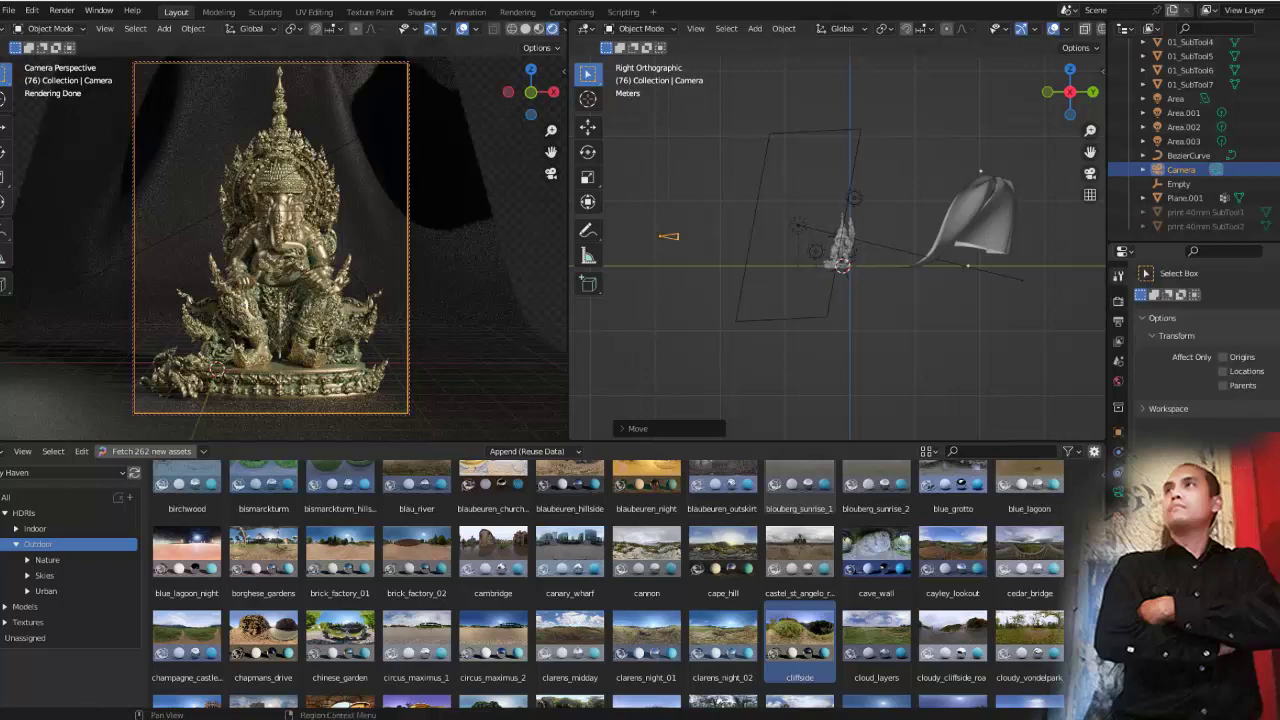
pyautogui.click(1118, 301)
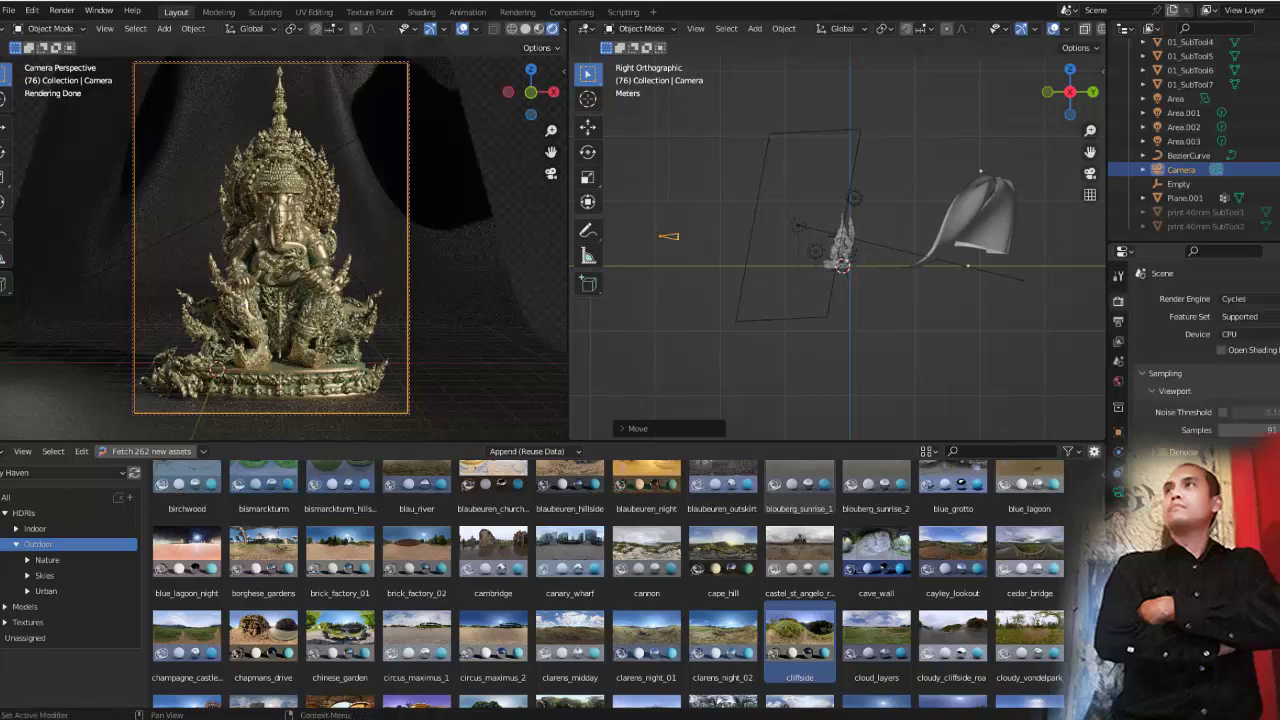
pyautogui.scroll(-5, 1195, 350)
pyautogui.scroll(-3, 1195, 350)
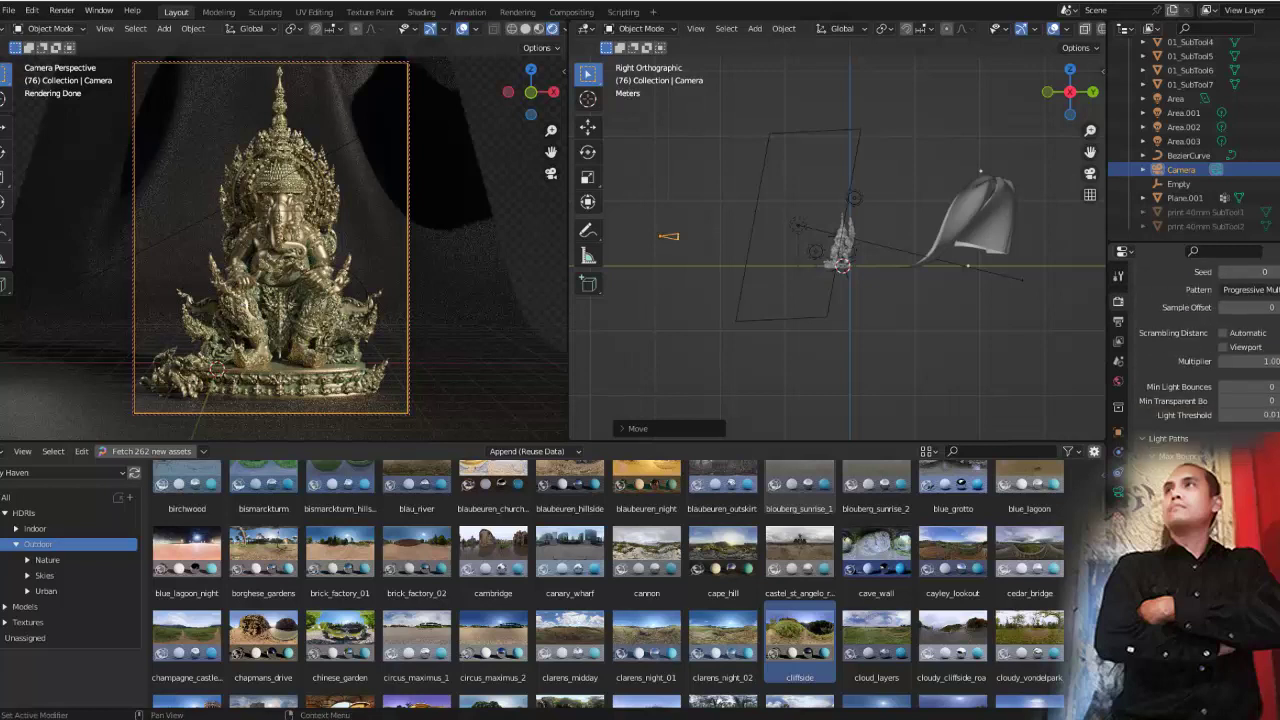
pyautogui.scroll(-3, 1195, 350)
pyautogui.scroll(-3, 1195, 350)
pyautogui.scroll(-3, 1195, 350)
pyautogui.scroll(-10, 1195, 350)
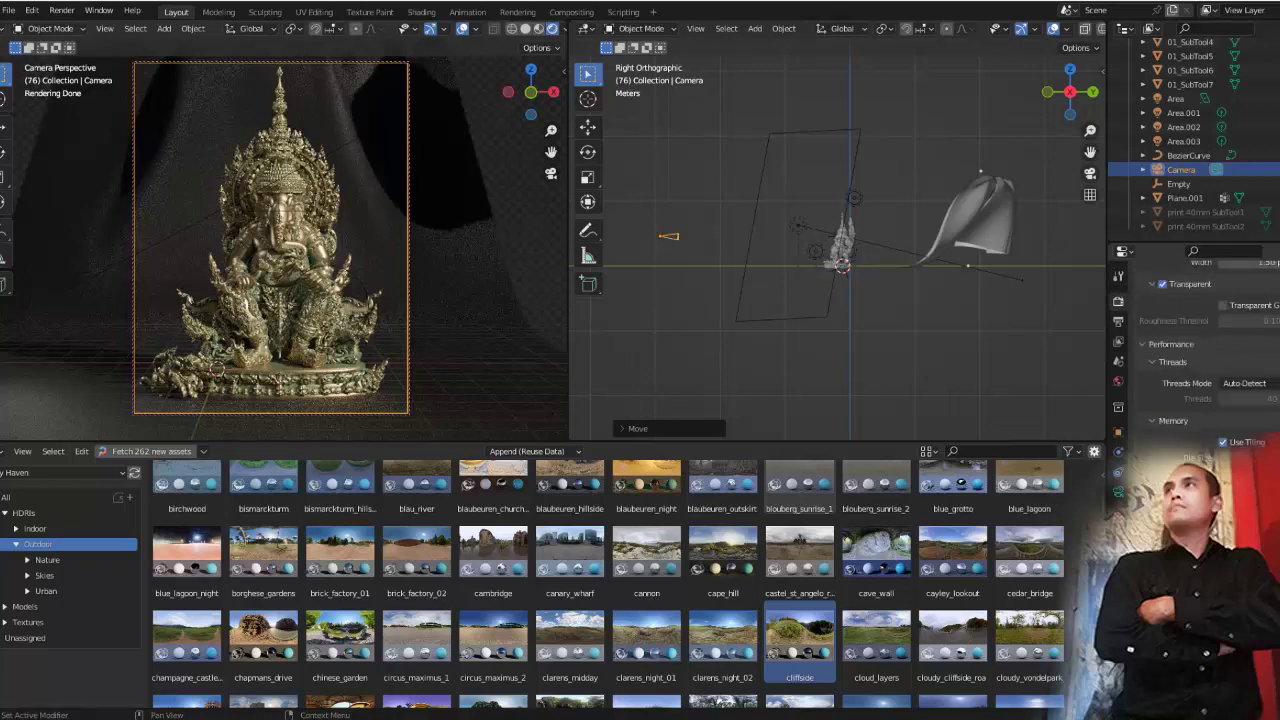
# Check the Output resolution and frame range, then the View Layer render passes
pyautogui.click(1118, 321)
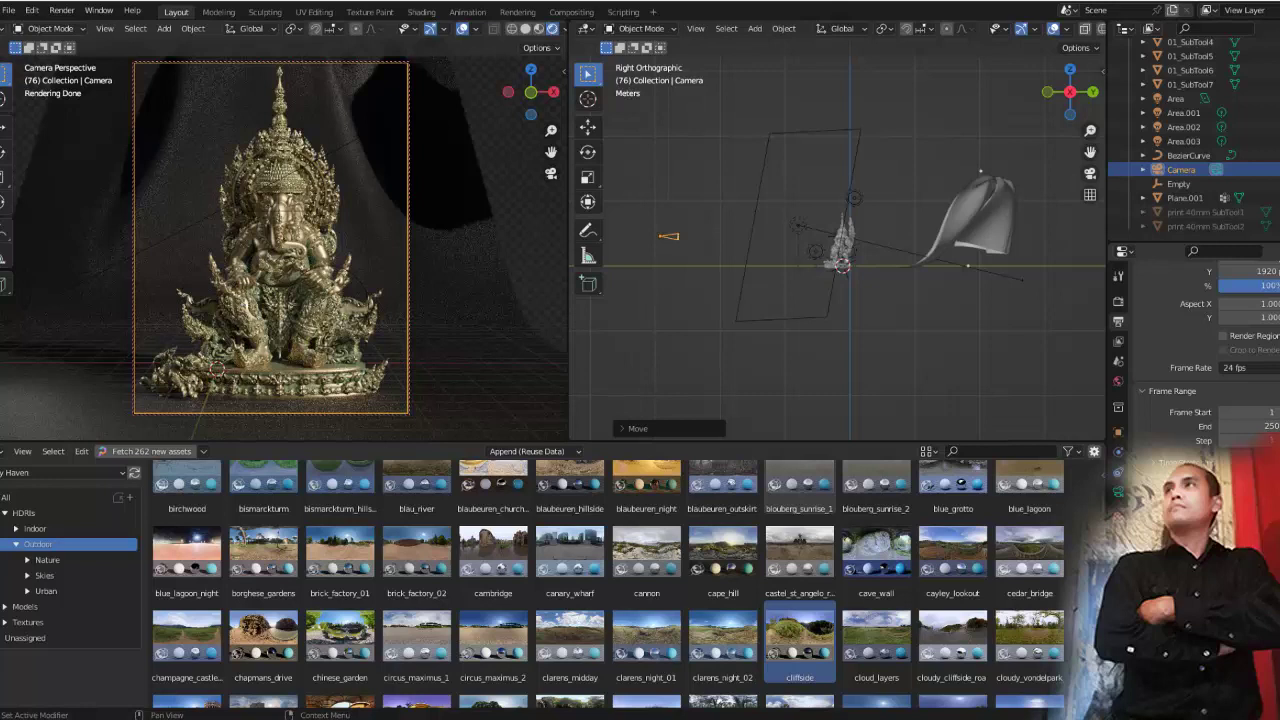
pyautogui.click(1118, 341)
pyautogui.scroll(-3, 1195, 350)
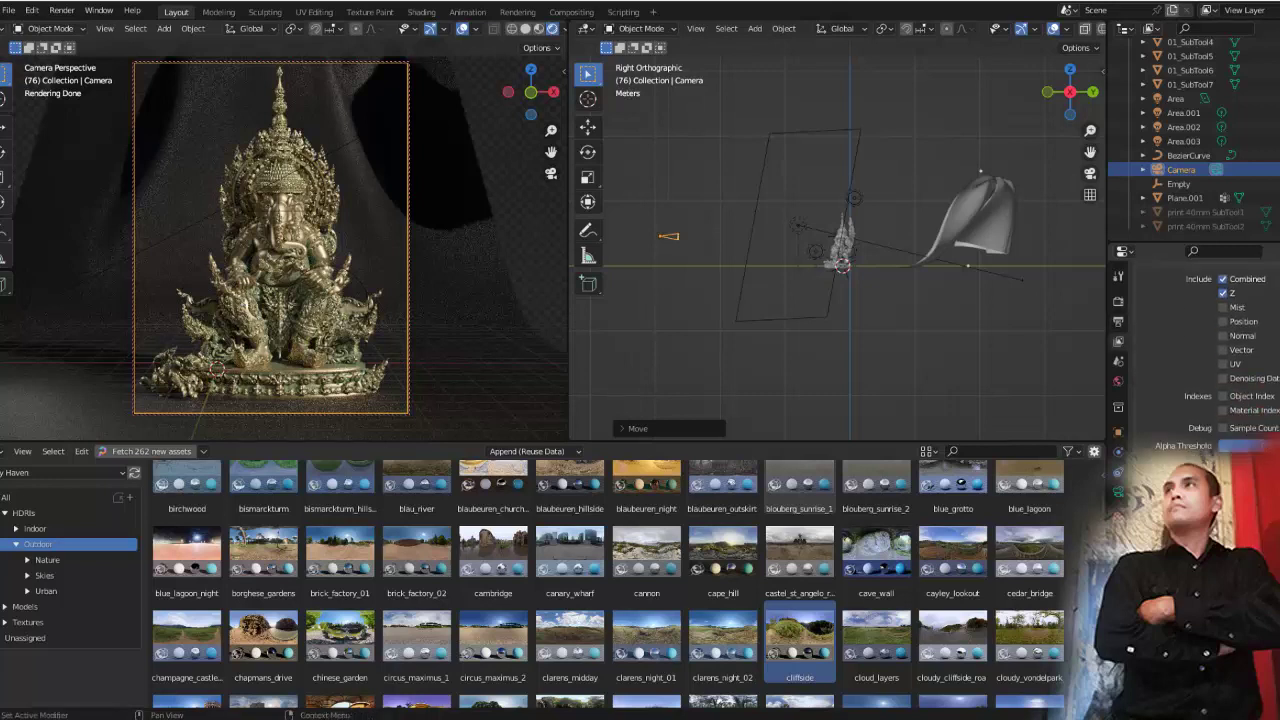
pyautogui.scroll(-3, 1195, 350)
pyautogui.scroll(-3, 1195, 350)
pyautogui.scroll(3, 1195, 350)
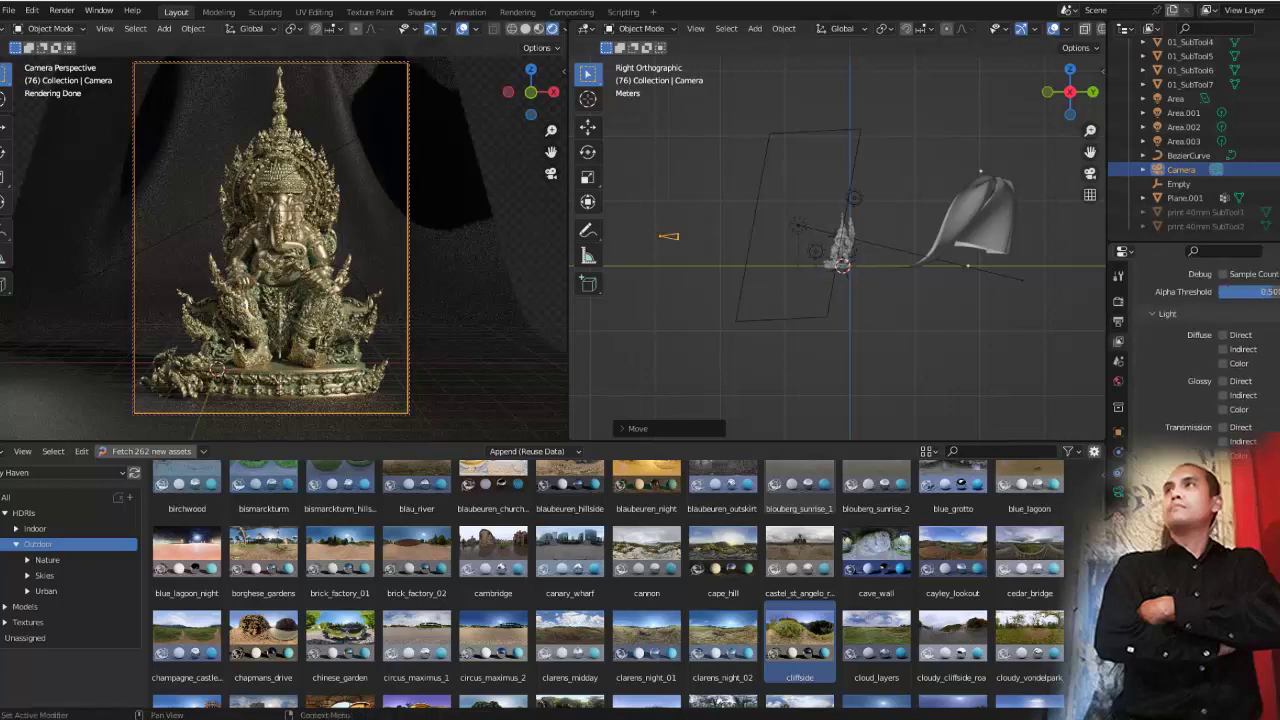
pyautogui.scroll(3, 1195, 350)
pyautogui.scroll(3, 1195, 350)
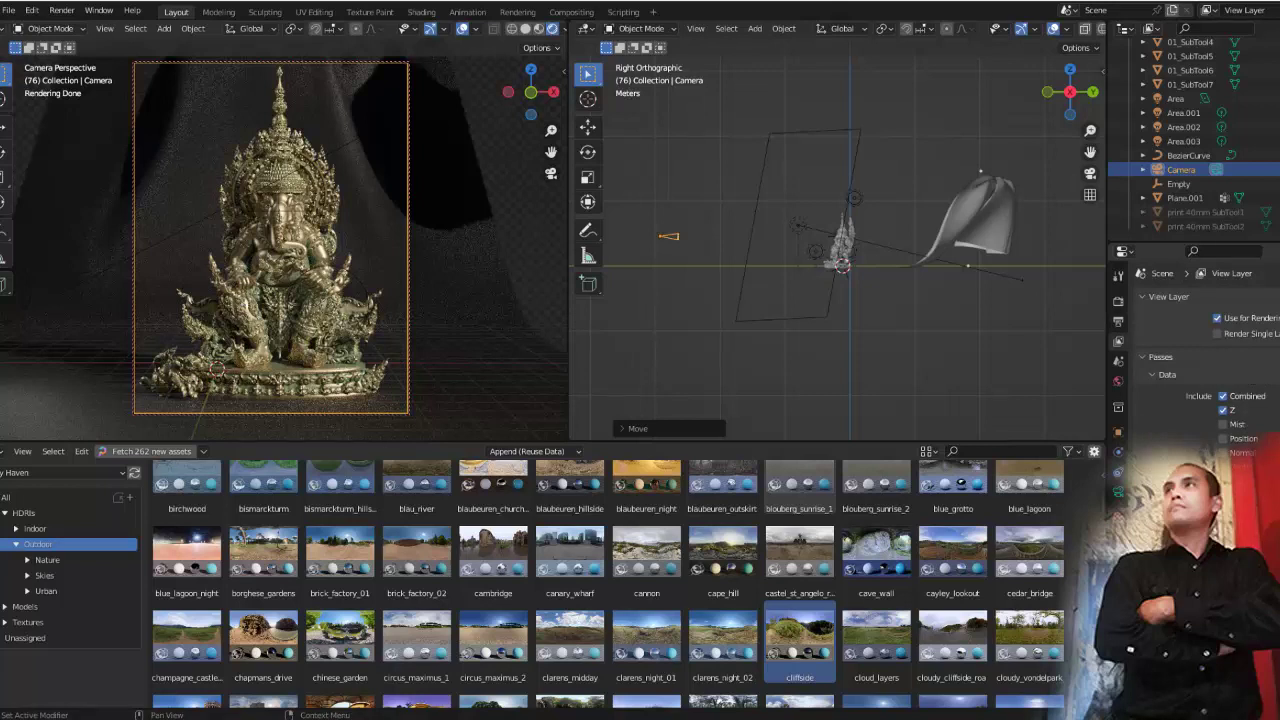
# Expand the Scene tab's Units panel, then move on to the World settings
pyautogui.click(1118, 361)
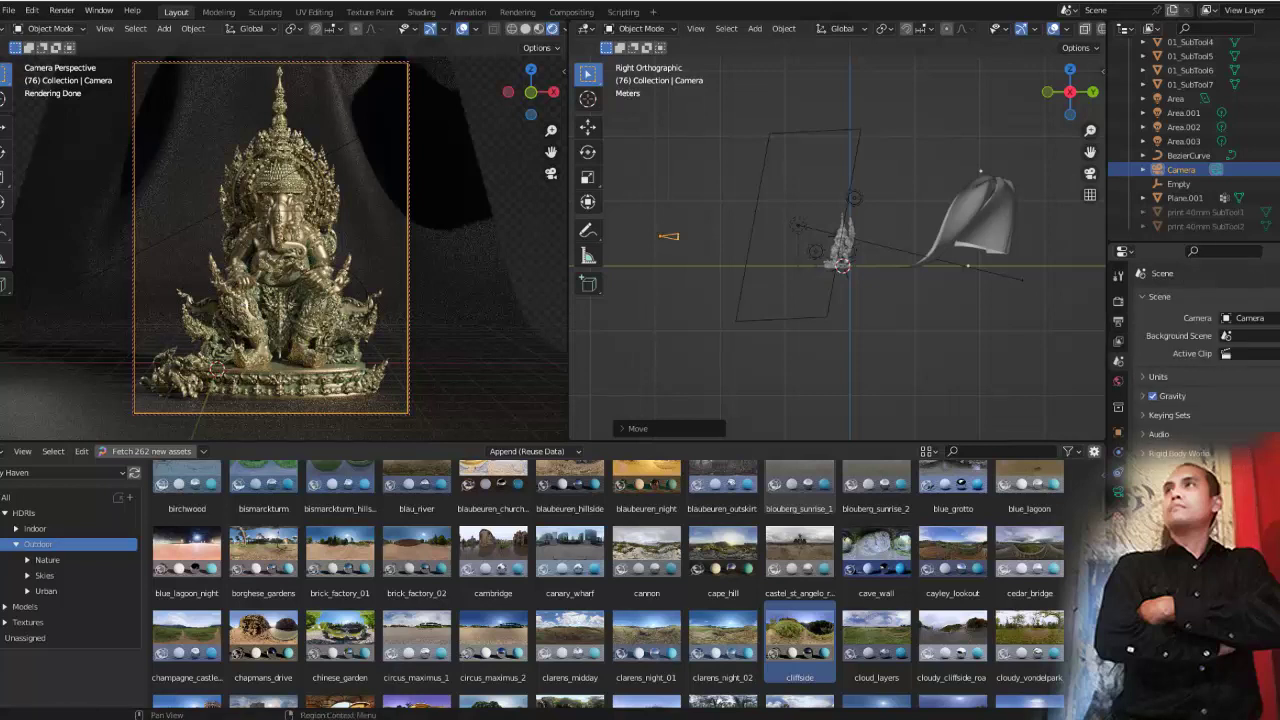
pyautogui.click(1158, 376)
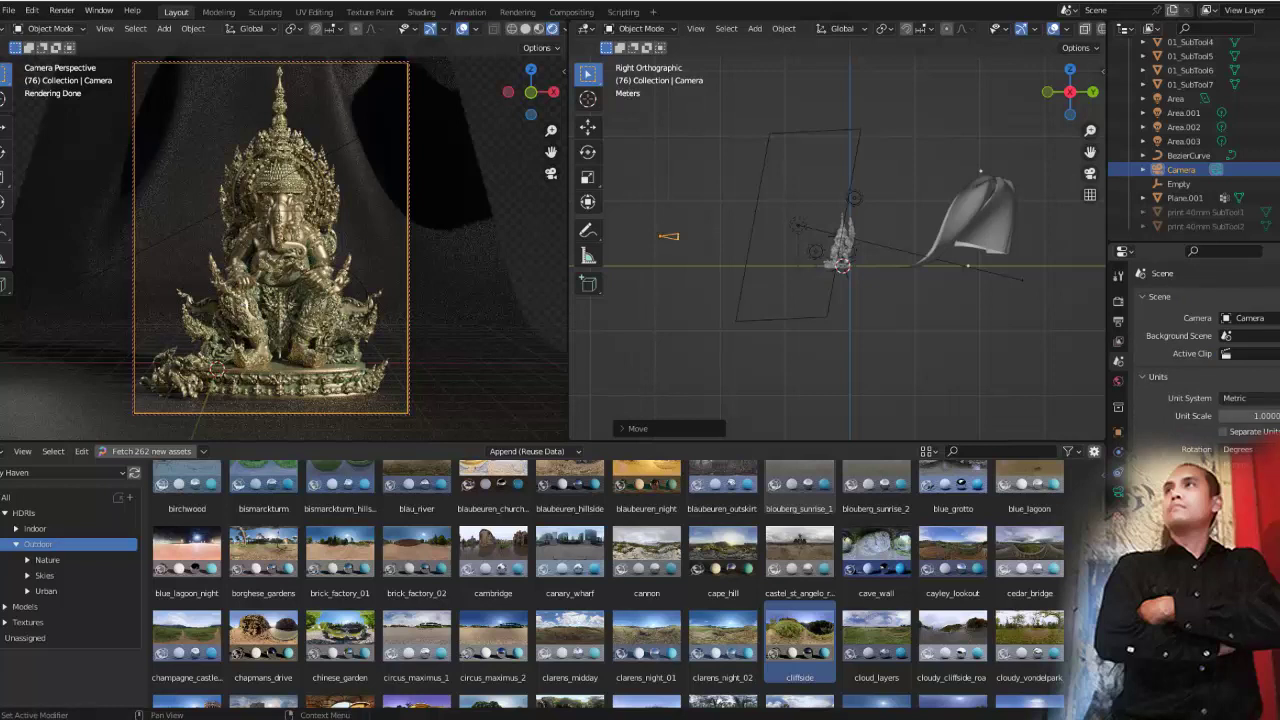
pyautogui.scroll(-2, 1195, 350)
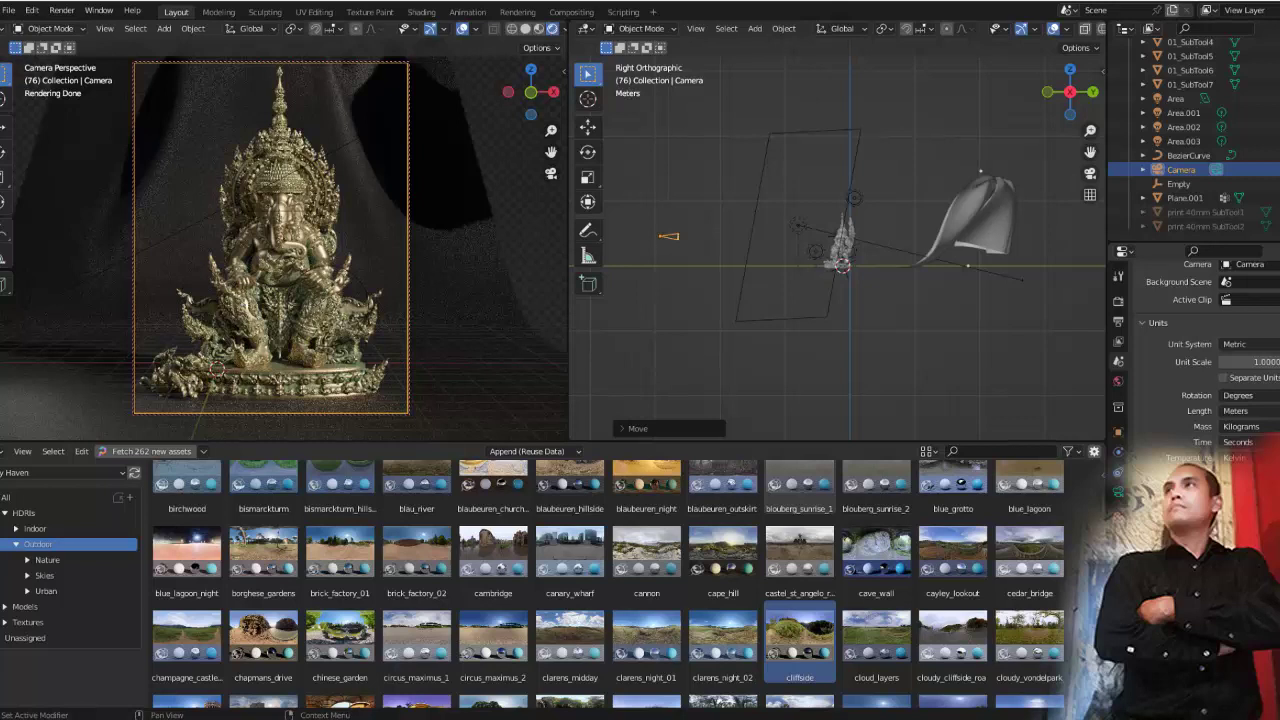
pyautogui.scroll(-1, 1195, 350)
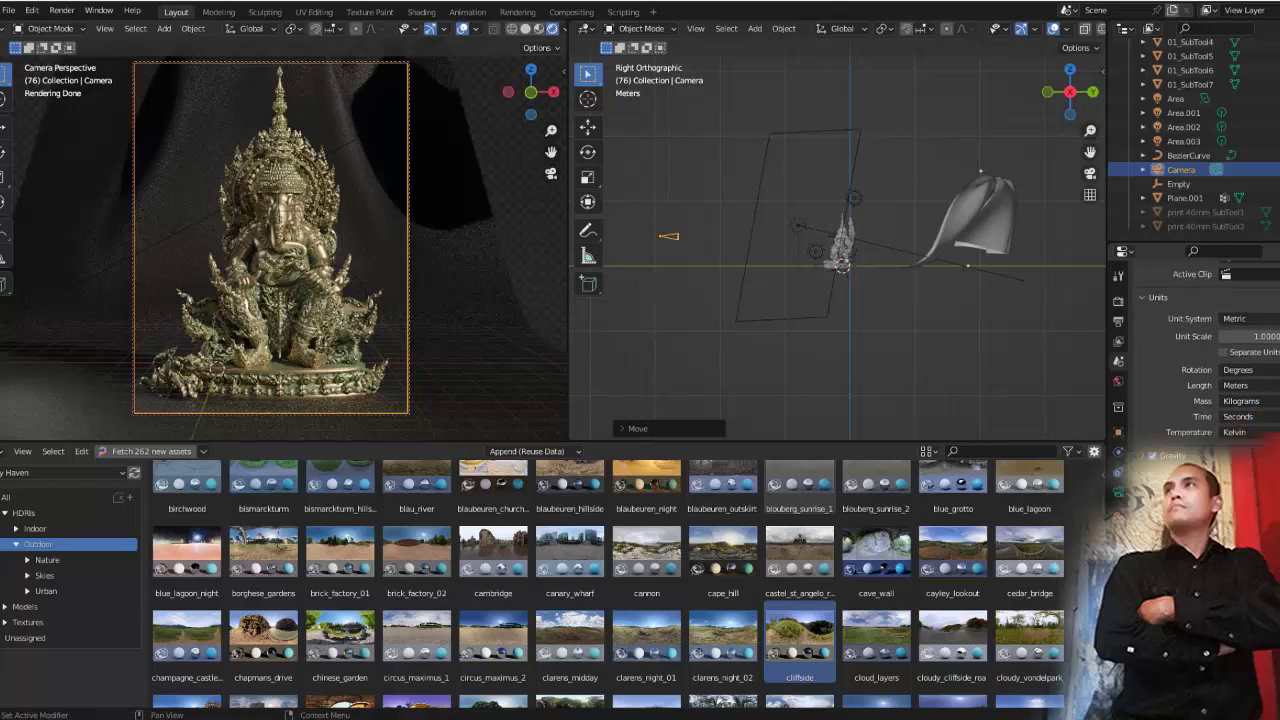
pyautogui.scroll(-2, 1195, 350)
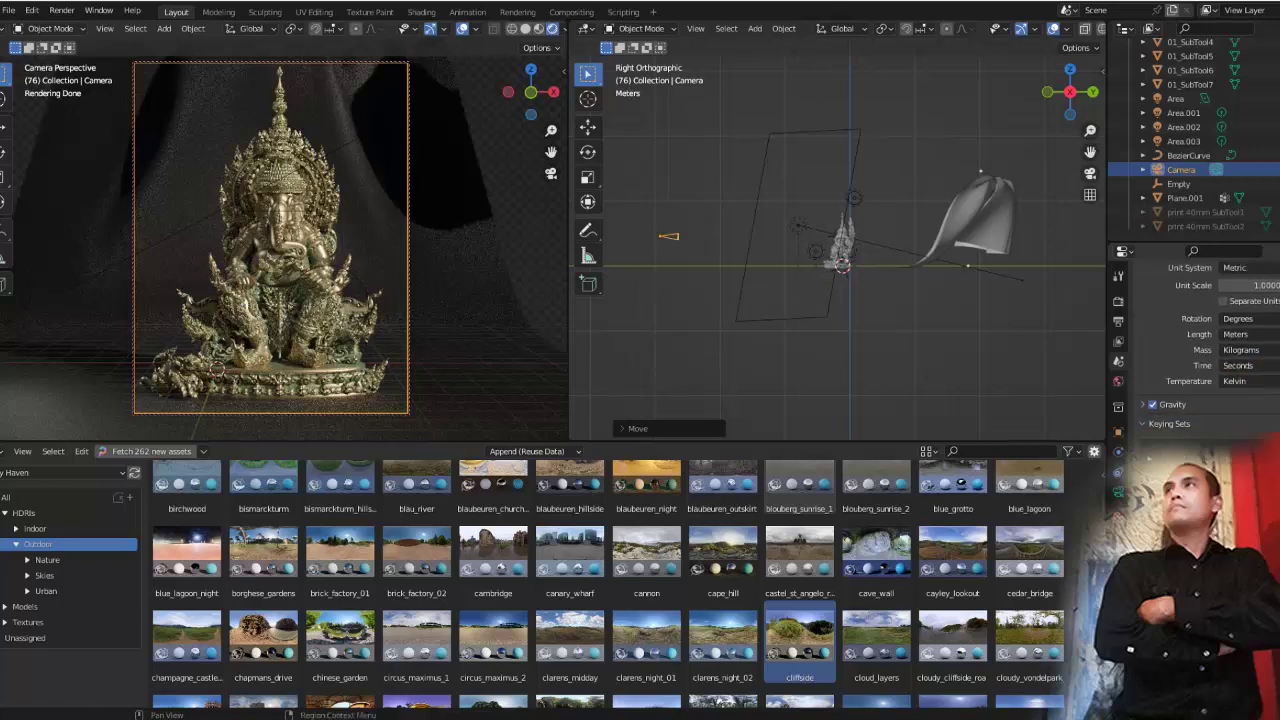
pyautogui.click(1118, 381)
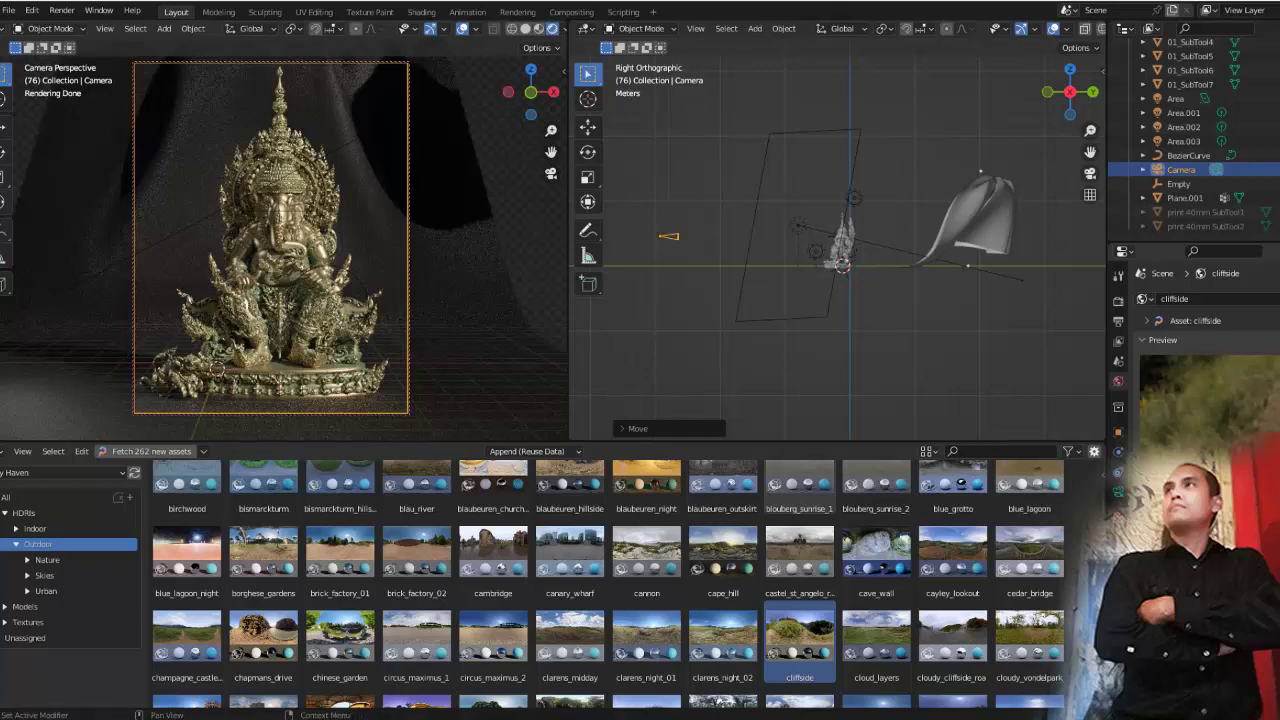
# Review the World settings, then the Collection and camera Object transform values
pyautogui.scroll(-2, 1195, 340)
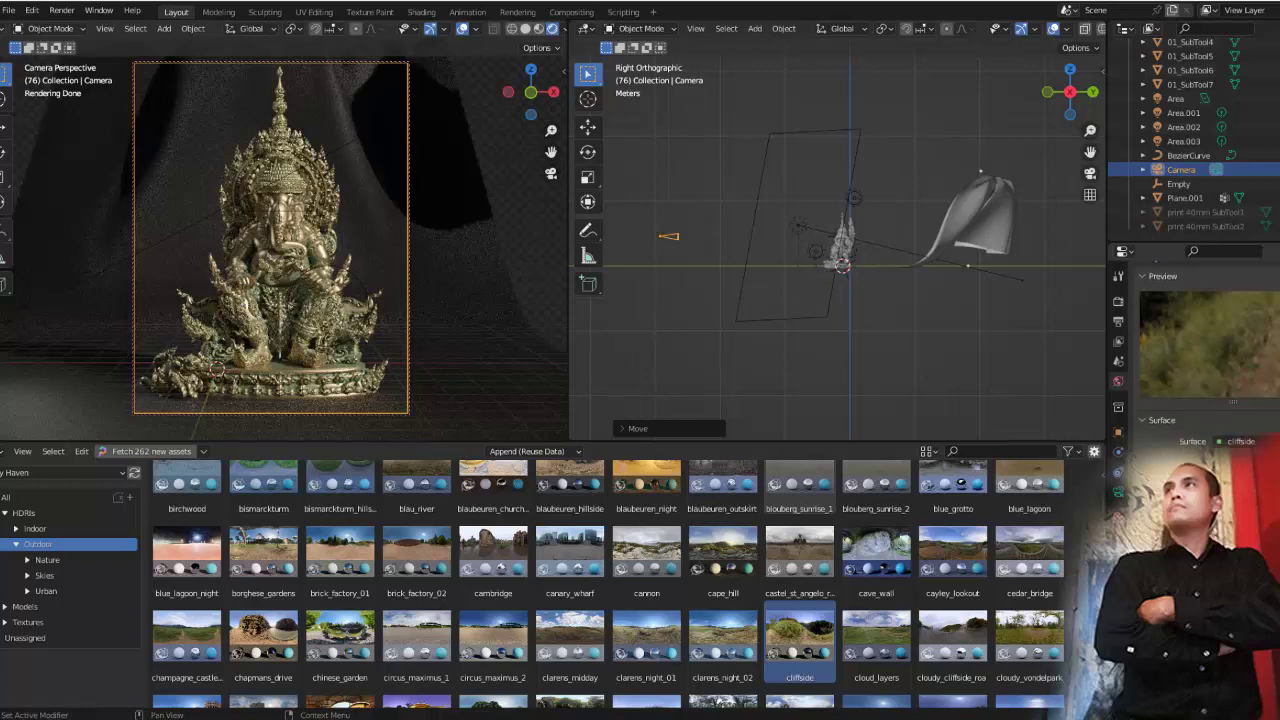
pyautogui.scroll(-4, 1195, 340)
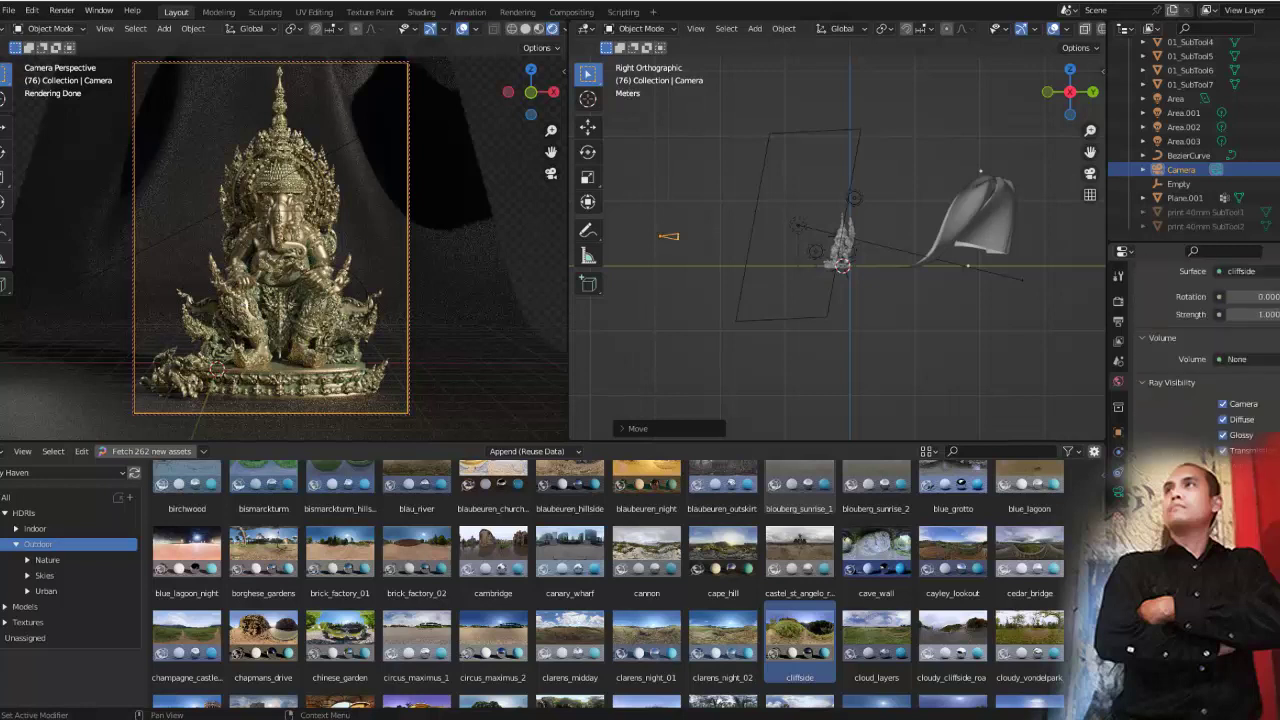
pyautogui.scroll(-1, 1195, 340)
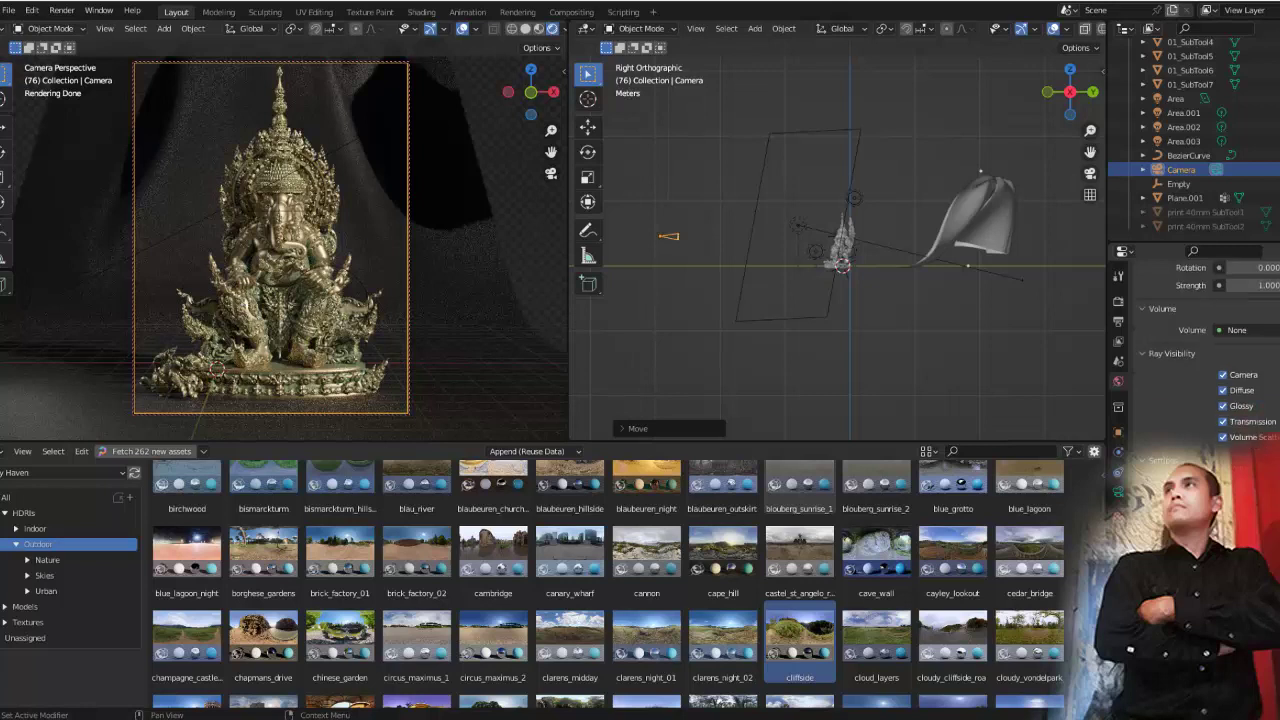
pyautogui.scroll(-1, 1195, 340)
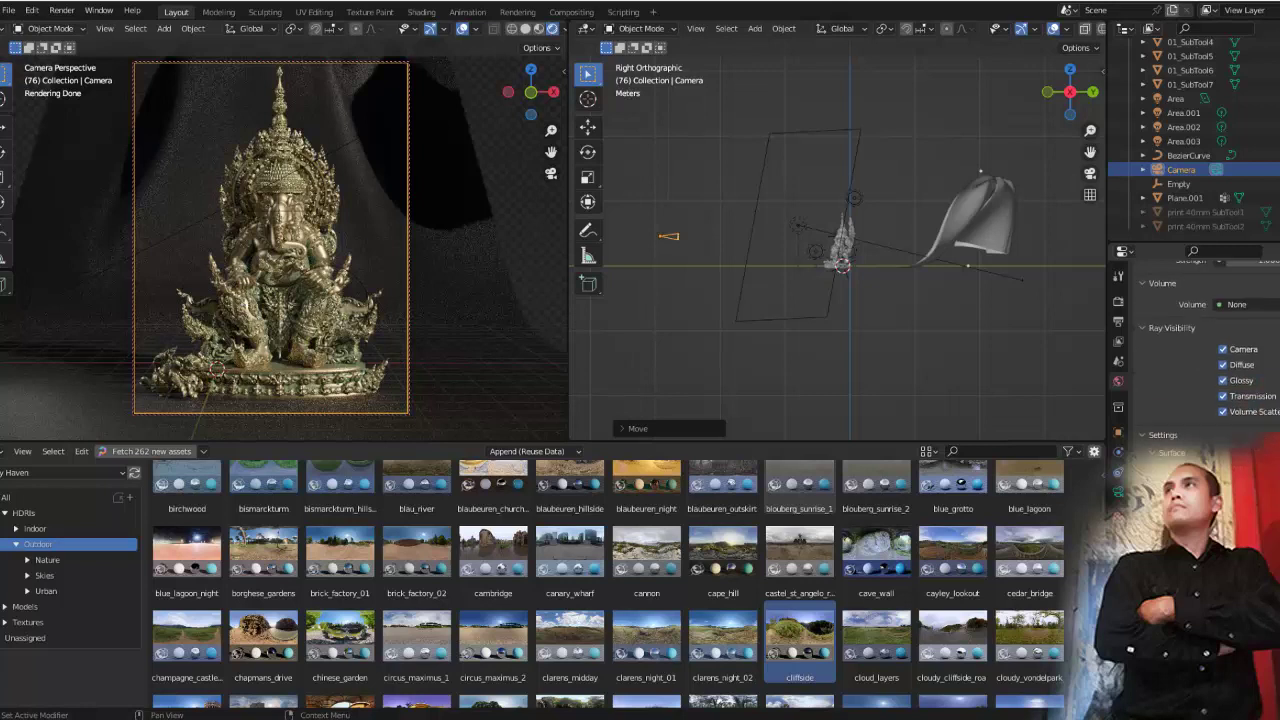
pyautogui.click(1118, 407)
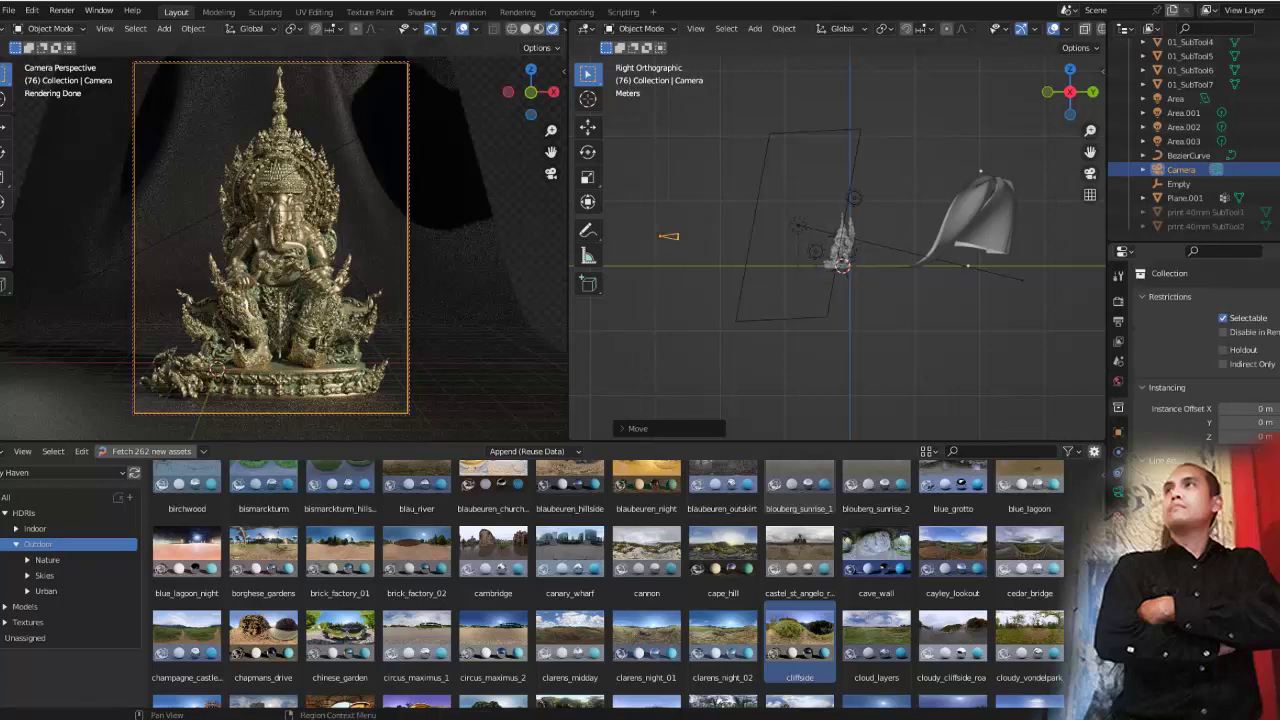
pyautogui.click(1118, 432)
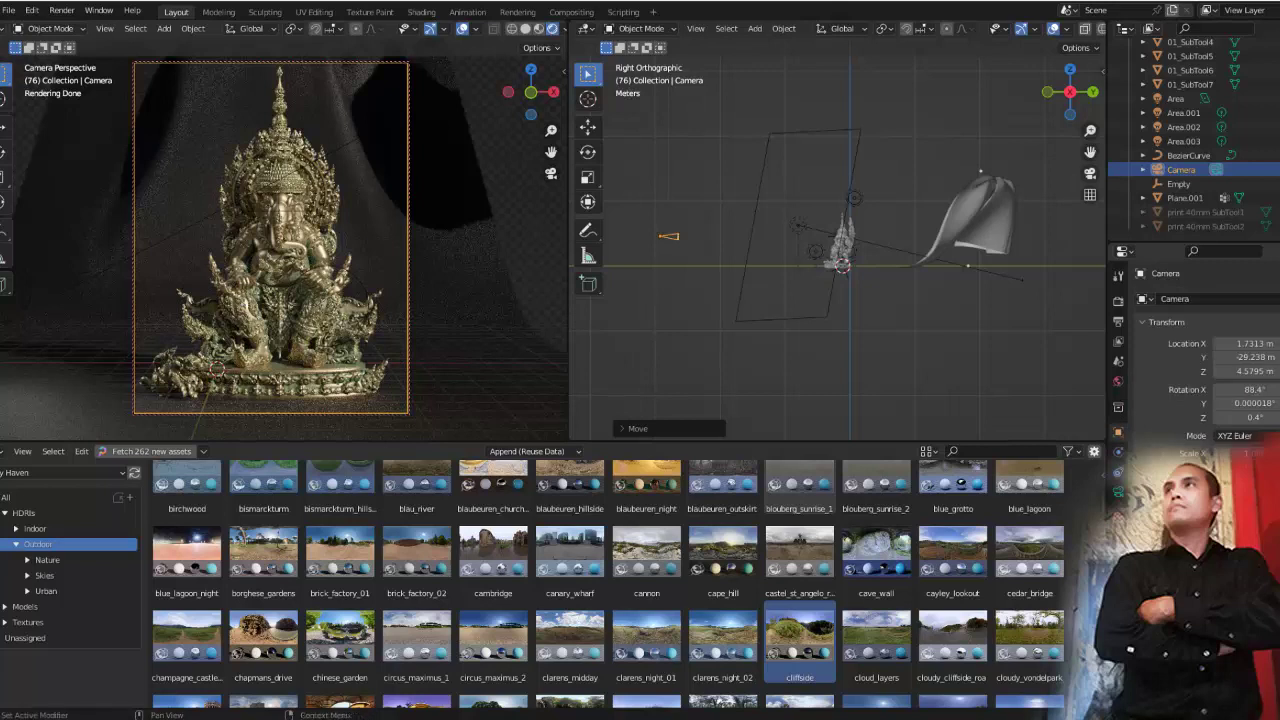
pyautogui.scroll(-2, 1200, 330)
pyautogui.scroll(-2, 1200, 330)
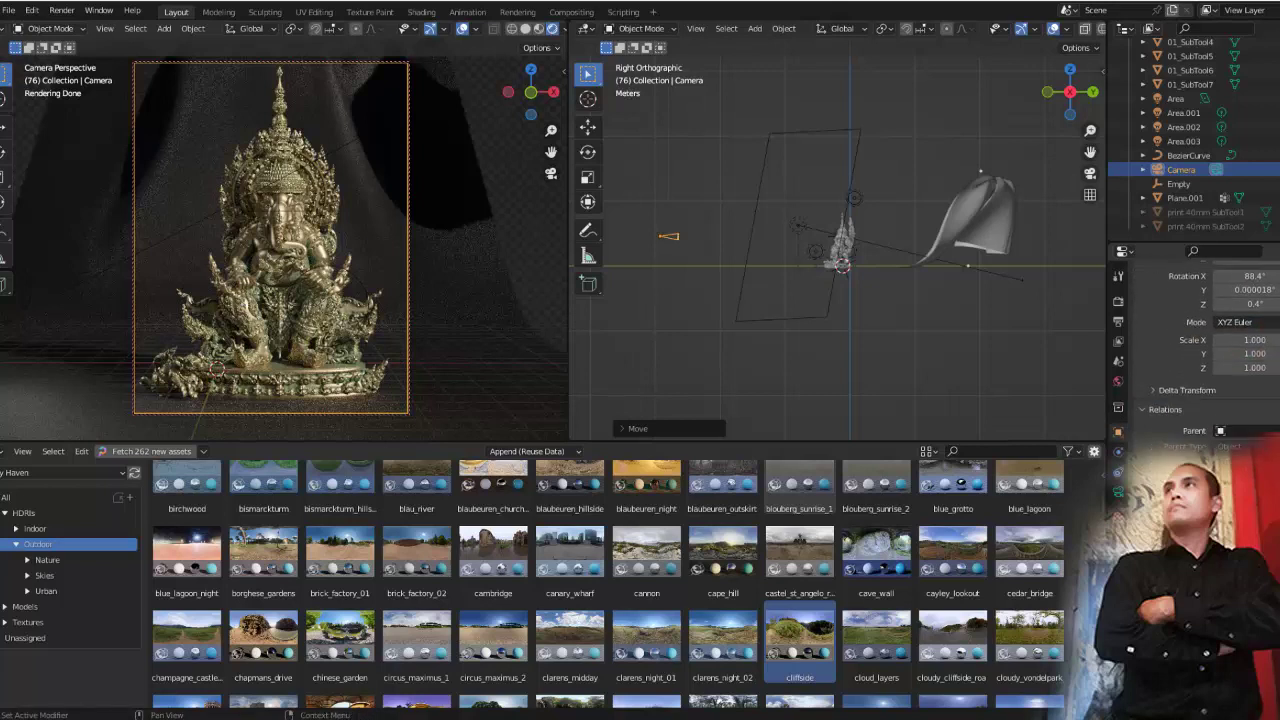
pyautogui.scroll(-3, 1195, 340)
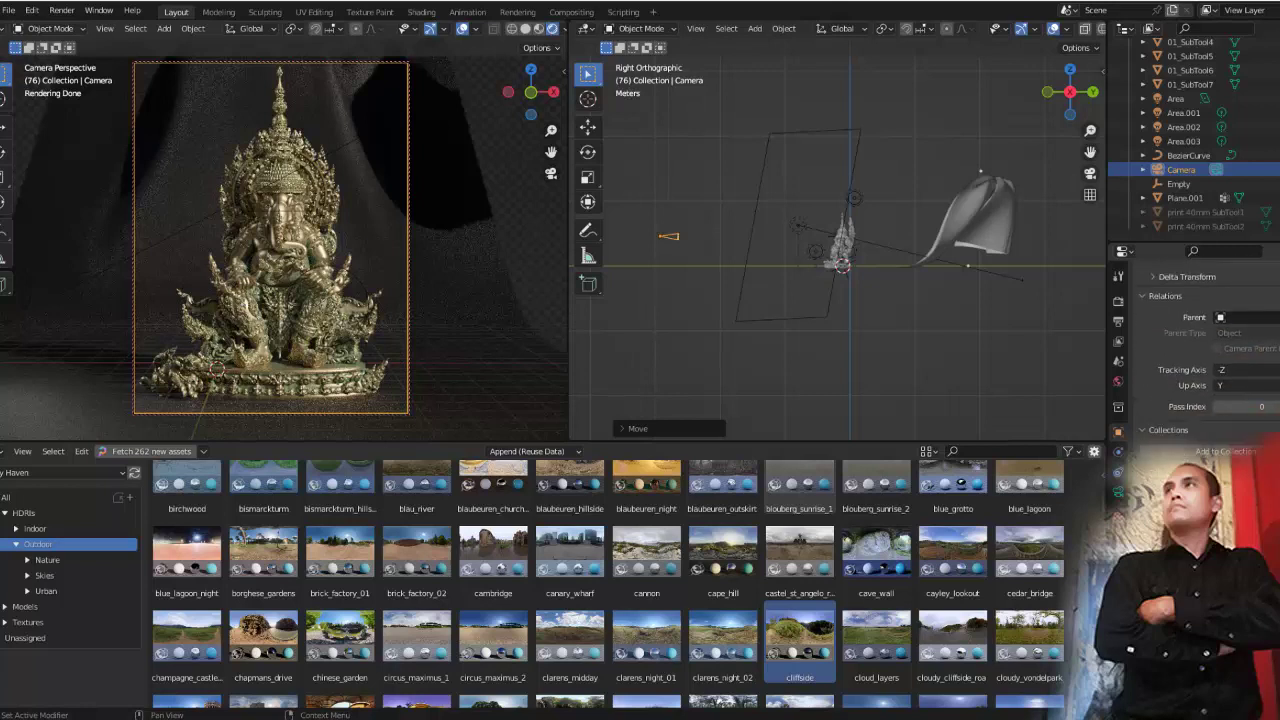
pyautogui.scroll(-3, 1195, 340)
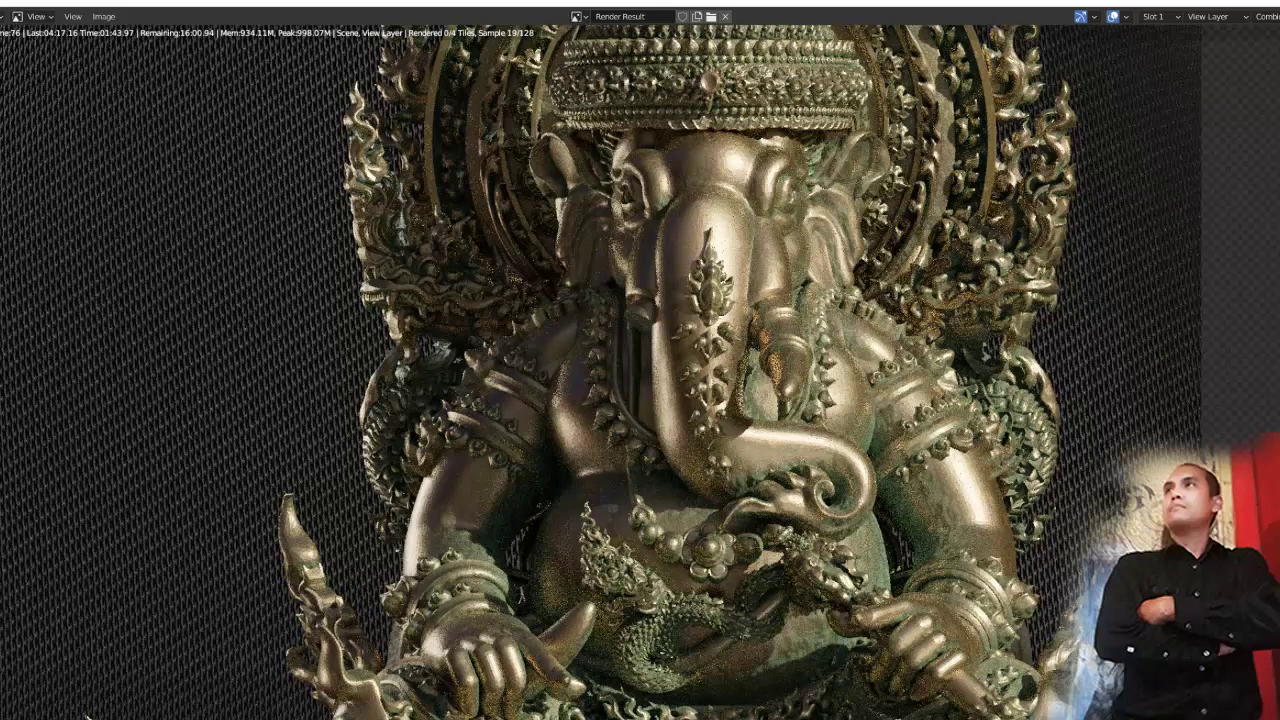
pyautogui.moveTo(640, 300); pyautogui.dragTo(640, 590, button='middle')
pyautogui.scroll(5, 640, 400)
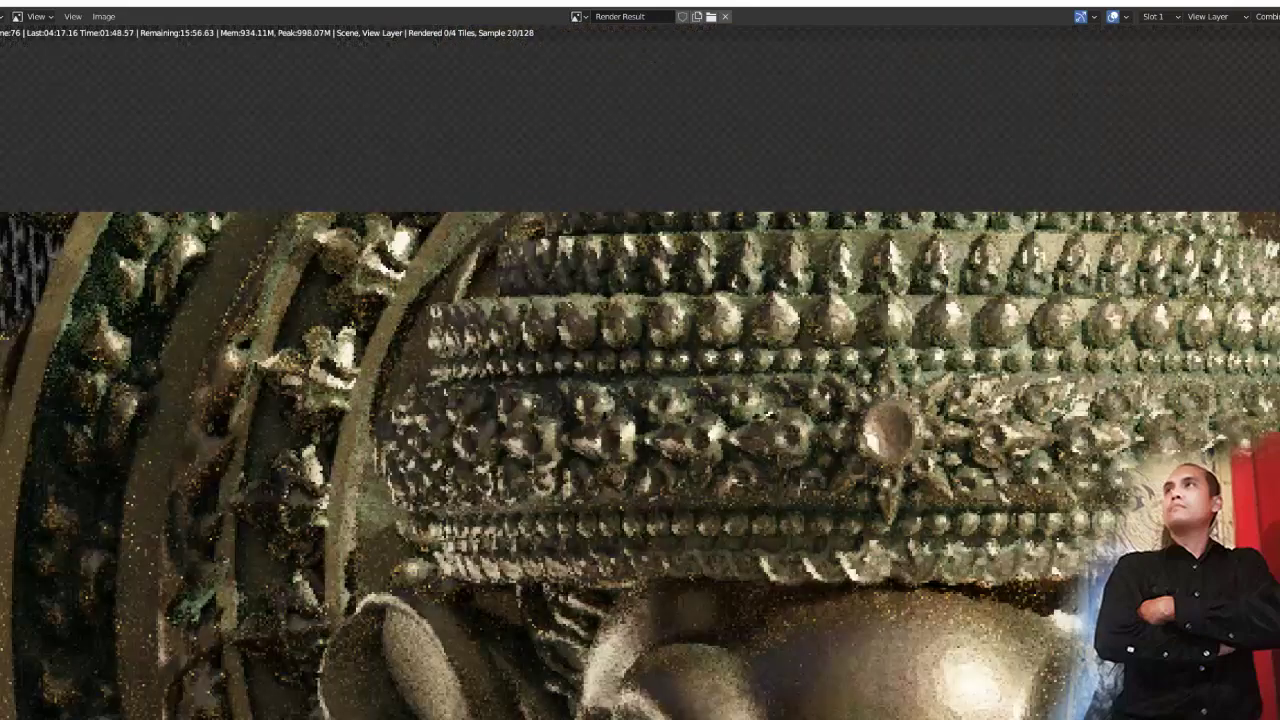
pyautogui.scroll(-2, 670, 375)
pyautogui.scroll(-2, 670, 375)
pyautogui.scroll(-1, 670, 375)
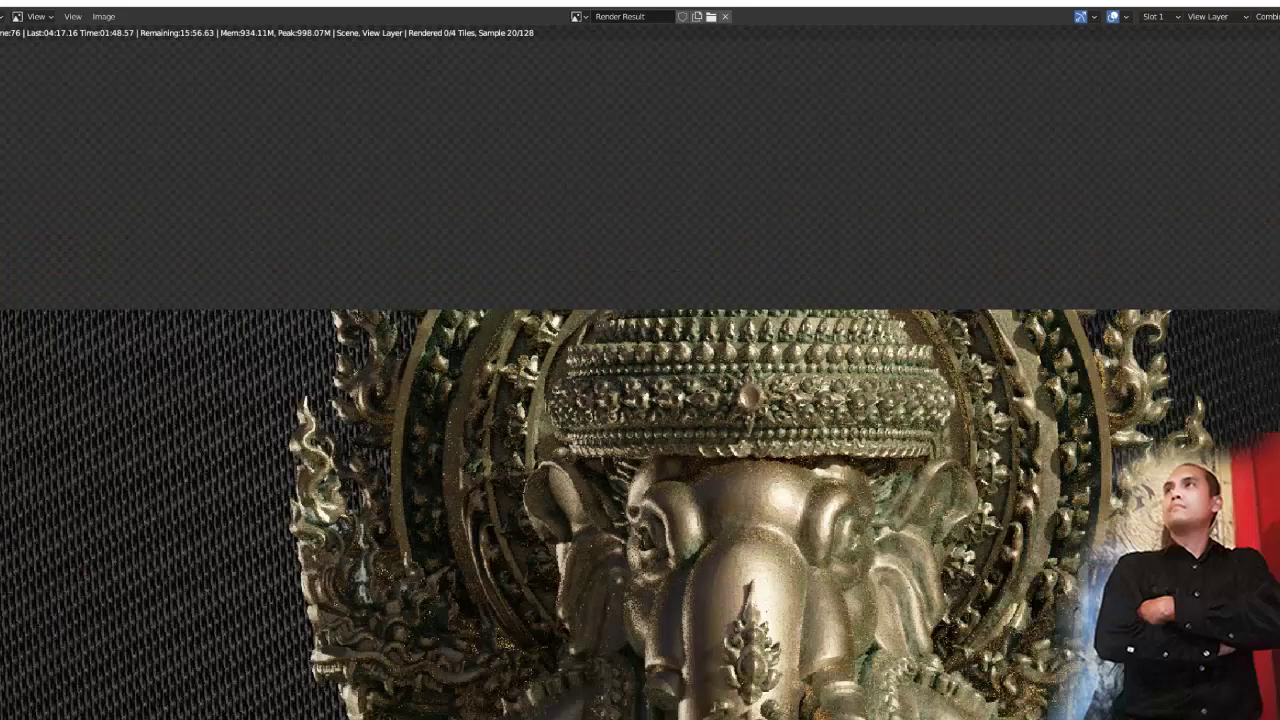
pyautogui.scroll(-5, 665, 375)
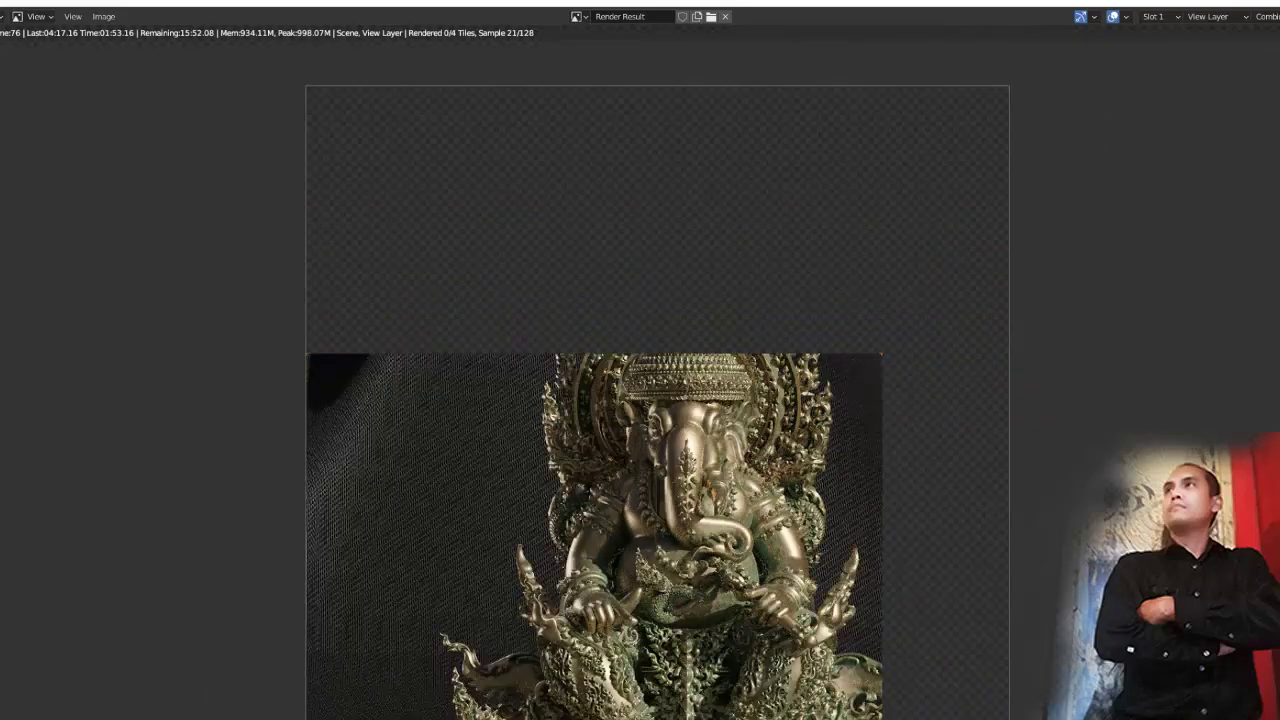
pyautogui.moveTo(640, 420); pyautogui.dragTo(662, 300, button='middle')
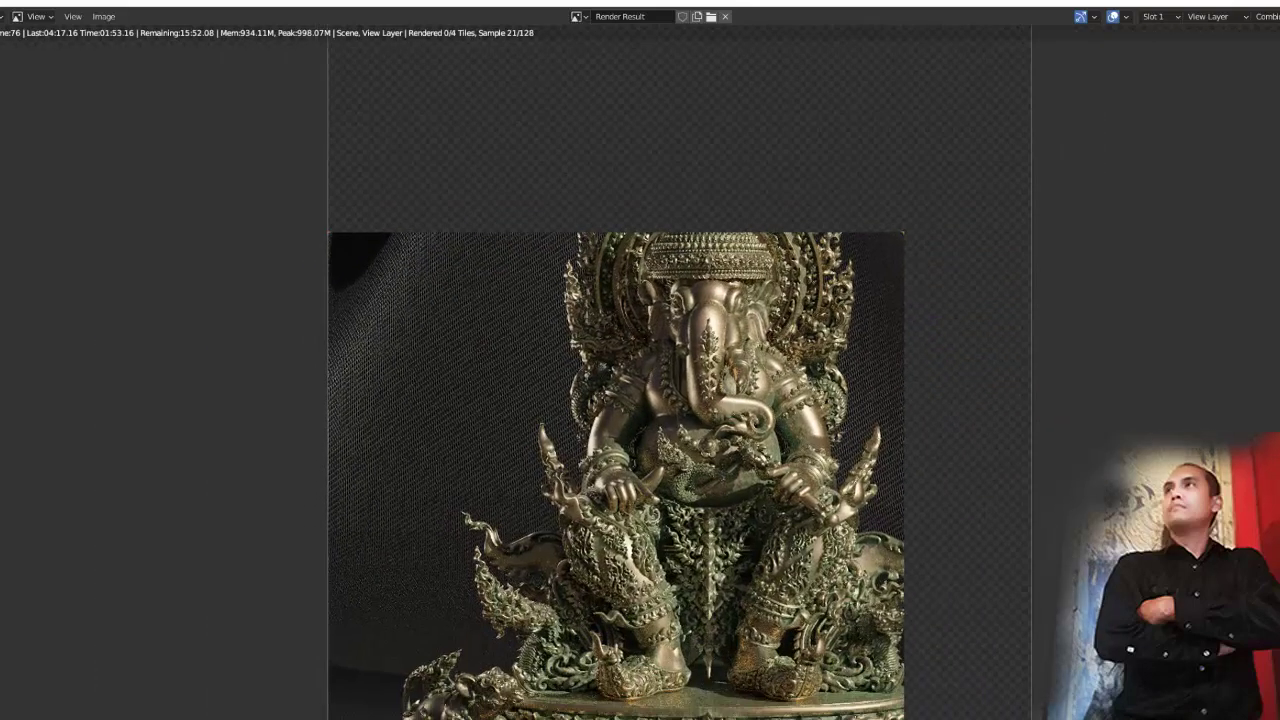
pyautogui.scroll(3, 650, 307)
pyautogui.scroll(-3, 650, 307)
pyautogui.scroll(2, 620, 385)
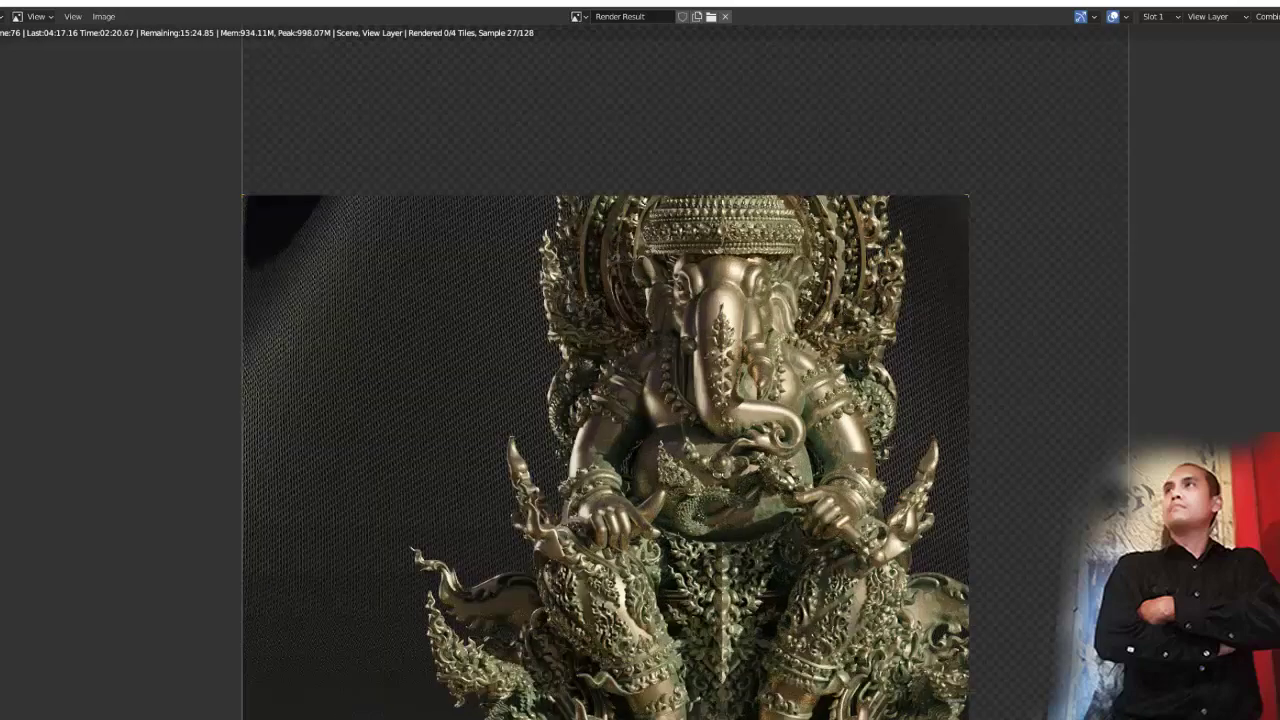
pyautogui.scroll(1, 620, 385)
pyautogui.scroll(2, 620, 385)
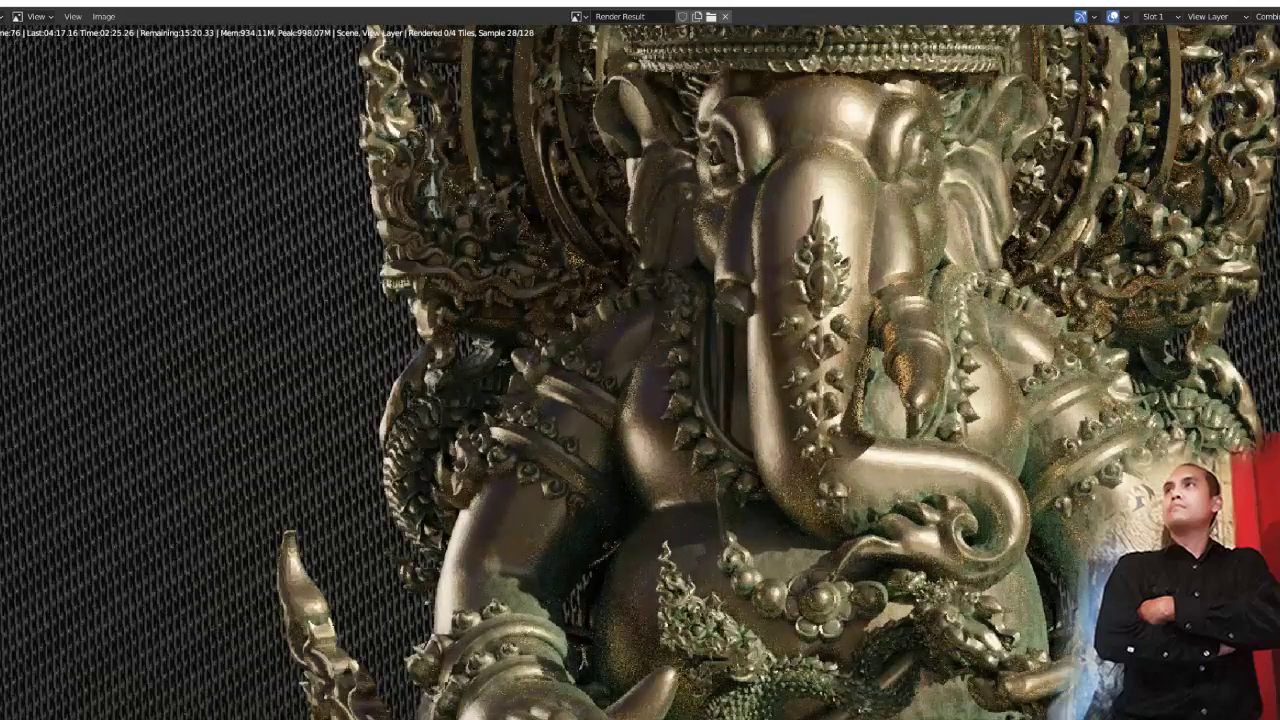